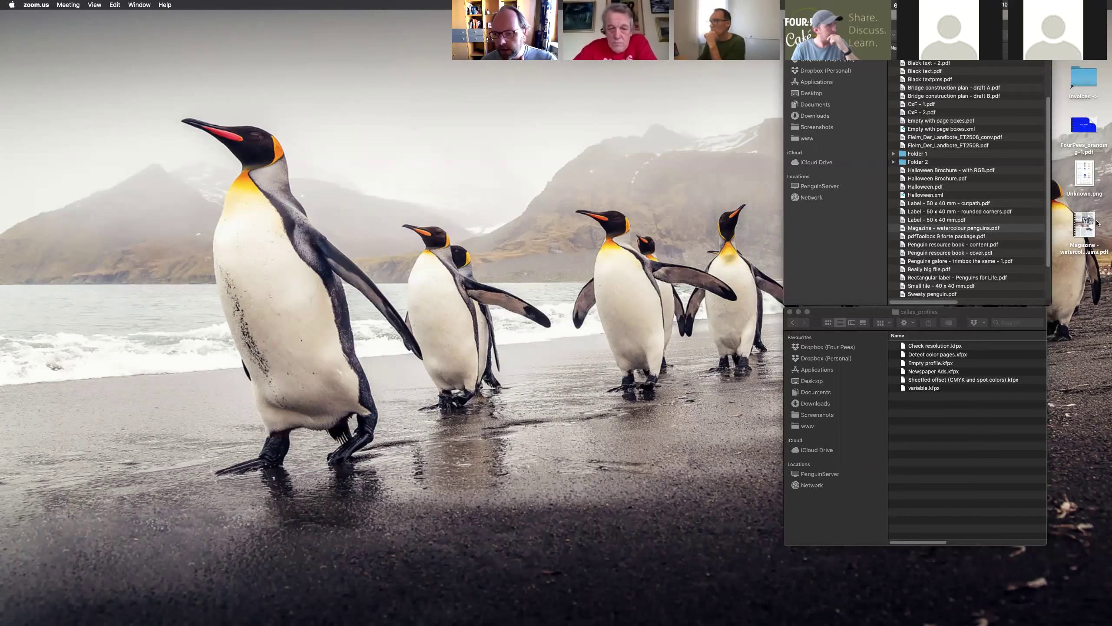
Step: Preview the Unknown.png diagram from the desktop to review the resolution check workflow for each product, then close the preview
click(1089, 177)
key(space)
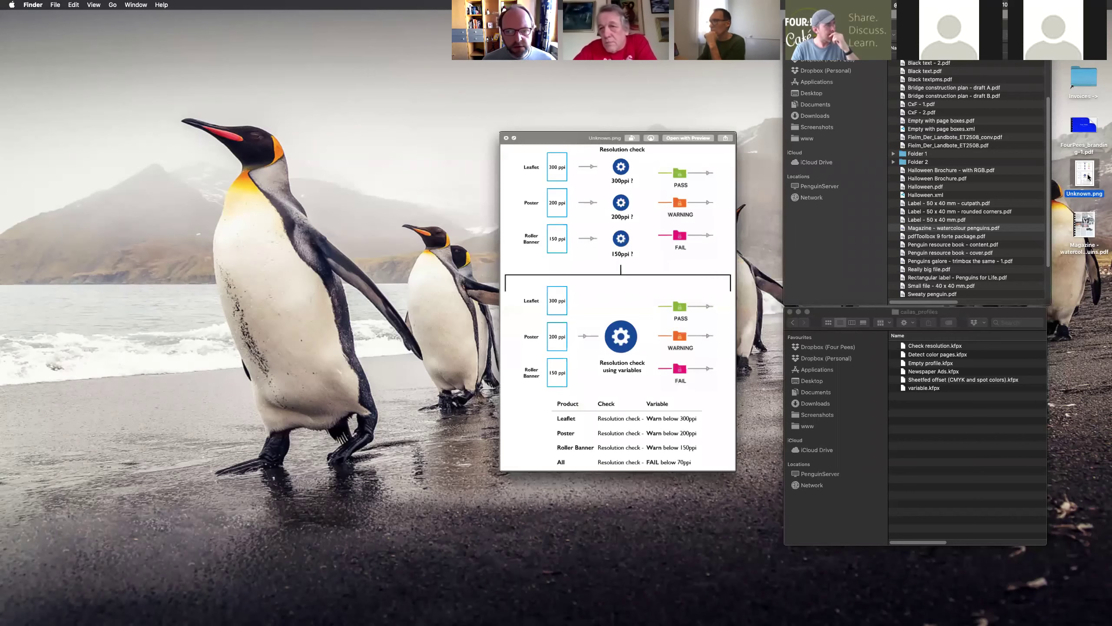
drag(547, 129, 499, 90)
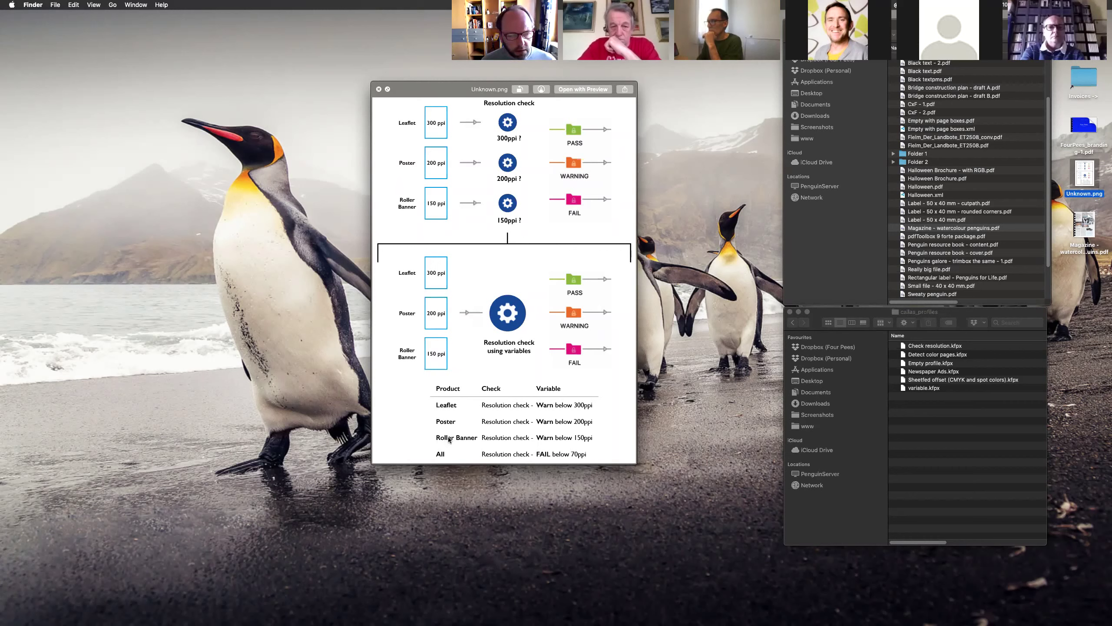
key(space)
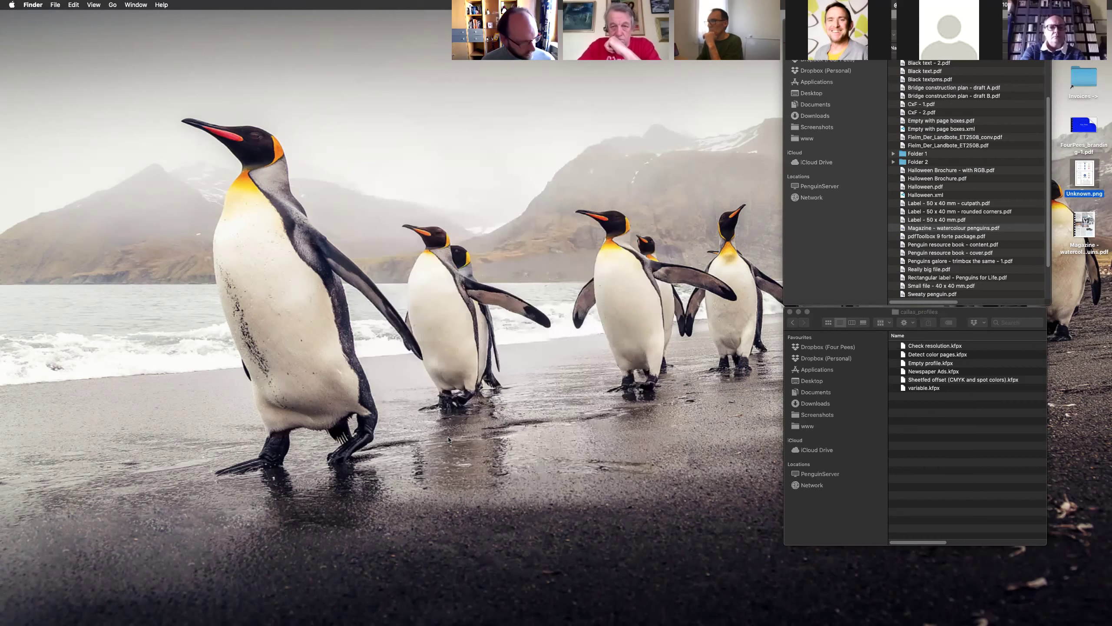
Step: Switch to callas pdfToolbox and move its Checks window clear of the start screen options
key(super+Tab)
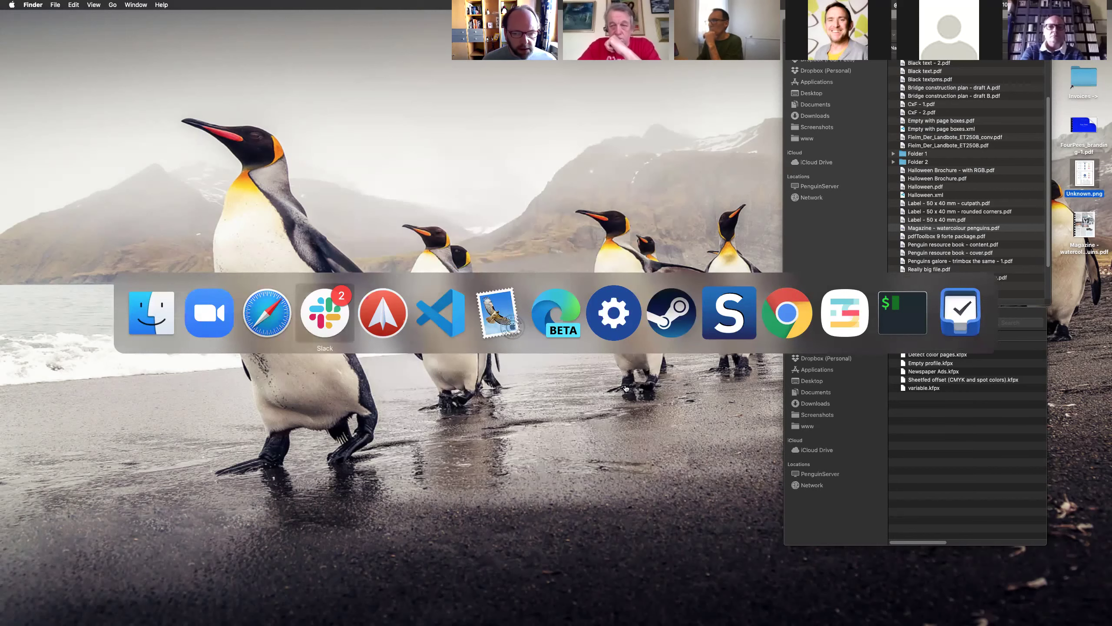
click(608, 310)
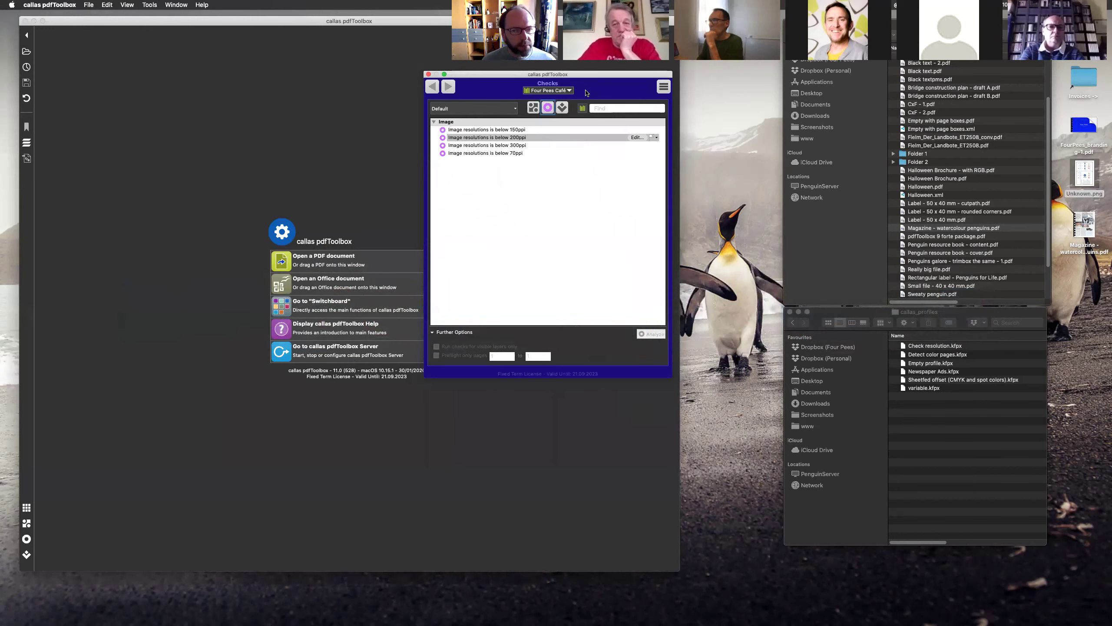
drag(580, 77, 739, 123)
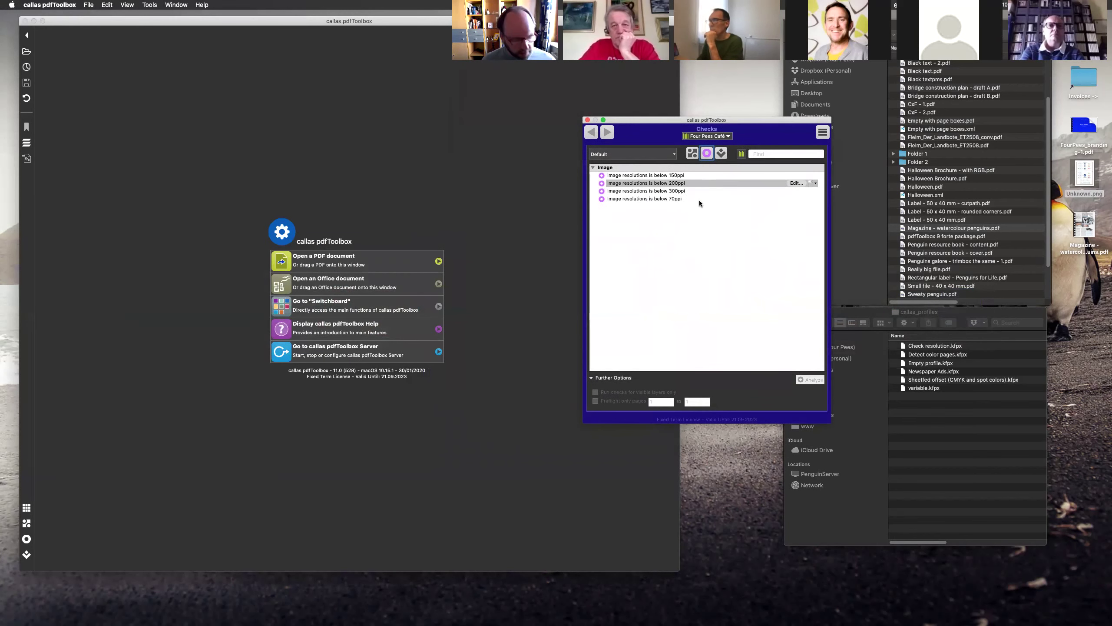
Step: Switch to Enfocus Switch to show the test 005 flow
key(super+Tab)
key(super+Tab)
key(super+Tab)
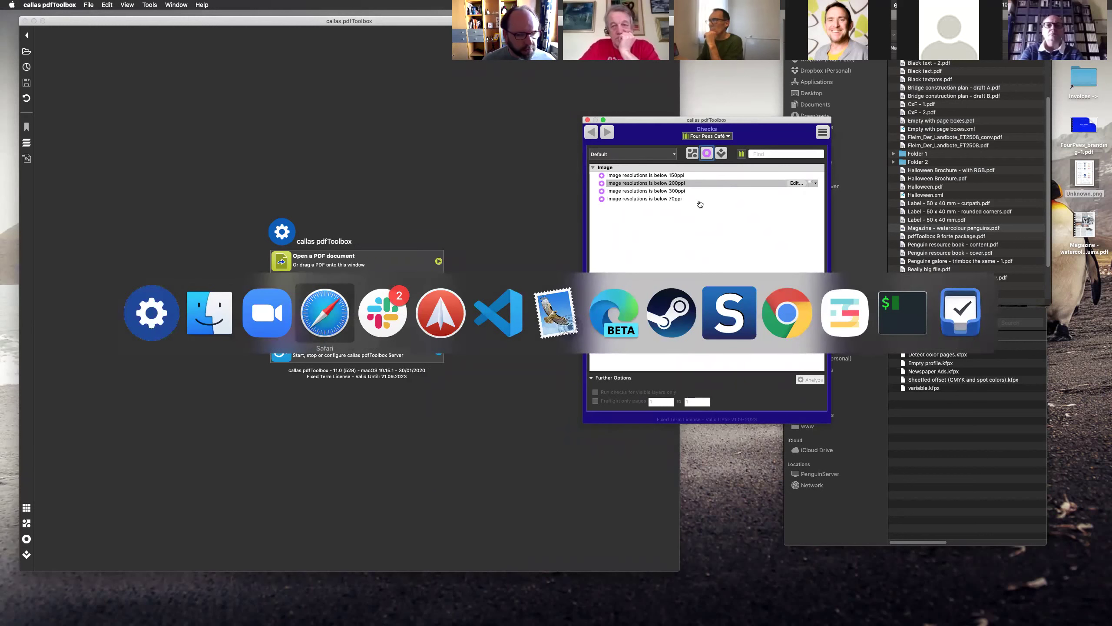
key(super+Tab)
key(super+Tab)
key(super+Tab)
key(super+Tab)
key(super+Tab)
key(super+Tab)
key(super+Tab)
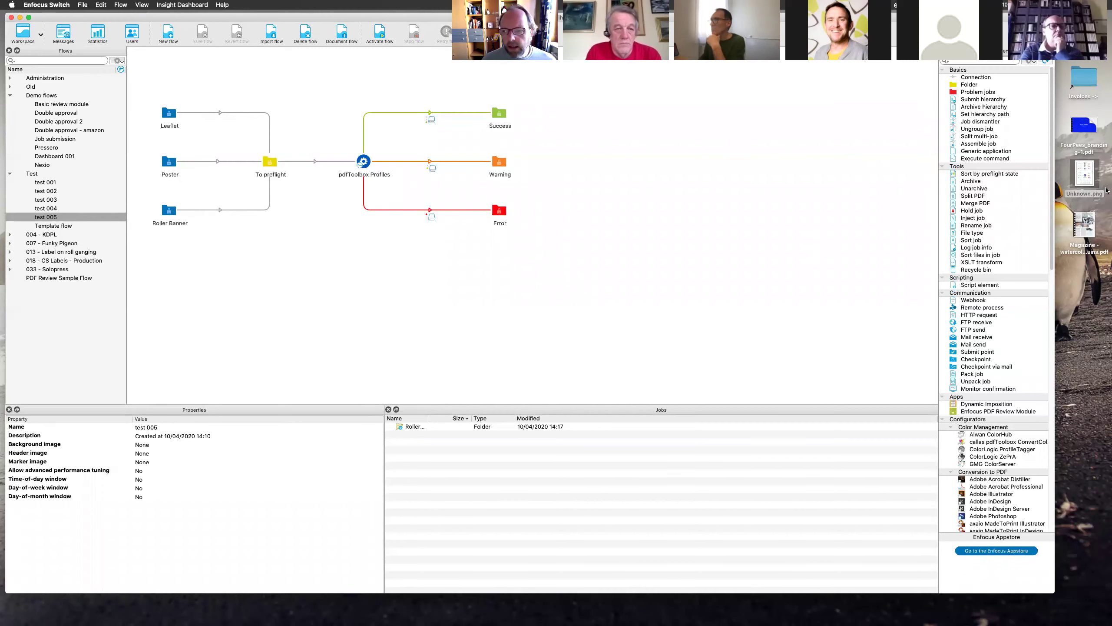
Step: Preview Unknown.png over the flow to compare its variable-based resolution check diagram with the flow, and close the preview
click(1090, 177)
key(space)
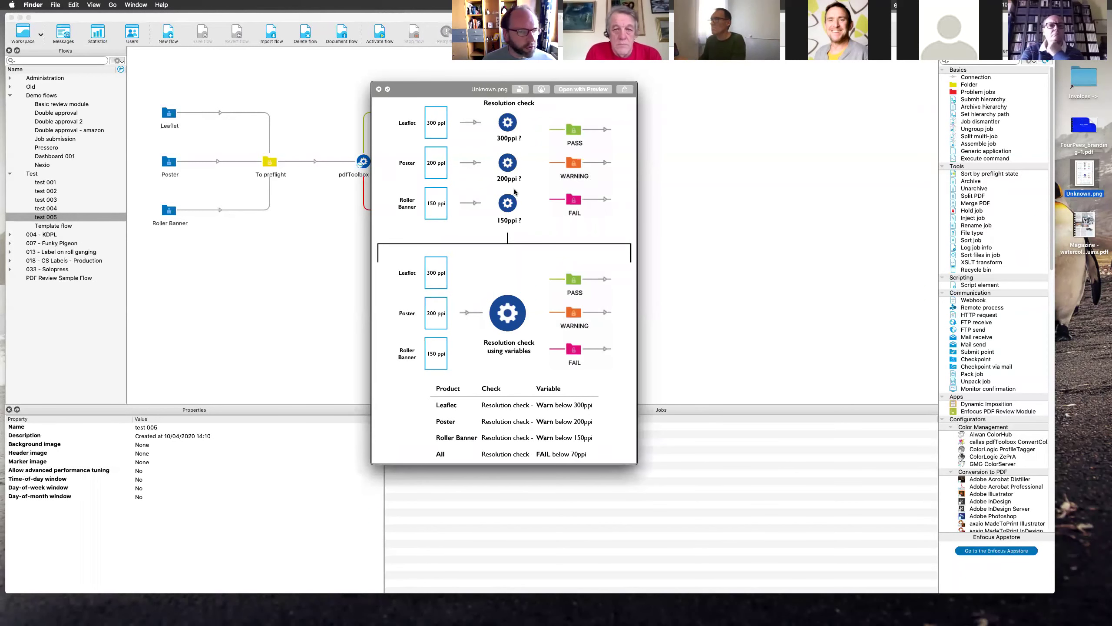
drag(414, 93, 270, 89)
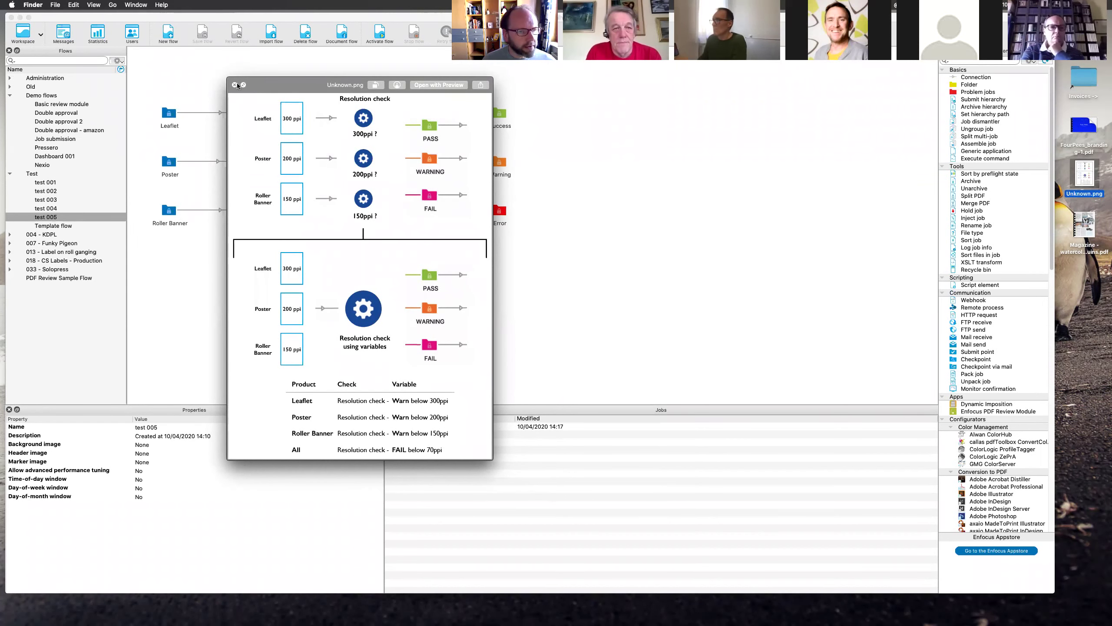
key(space)
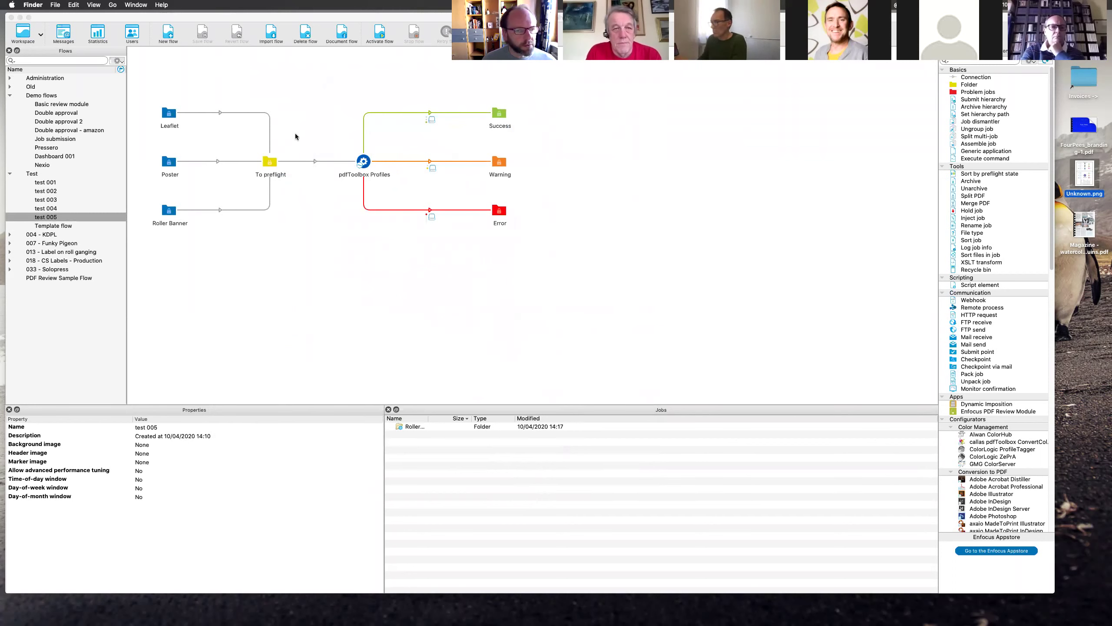
Step: Return to the test 005 flow and inspect the properties of the pdfToolbox Profiles element
click(314, 133)
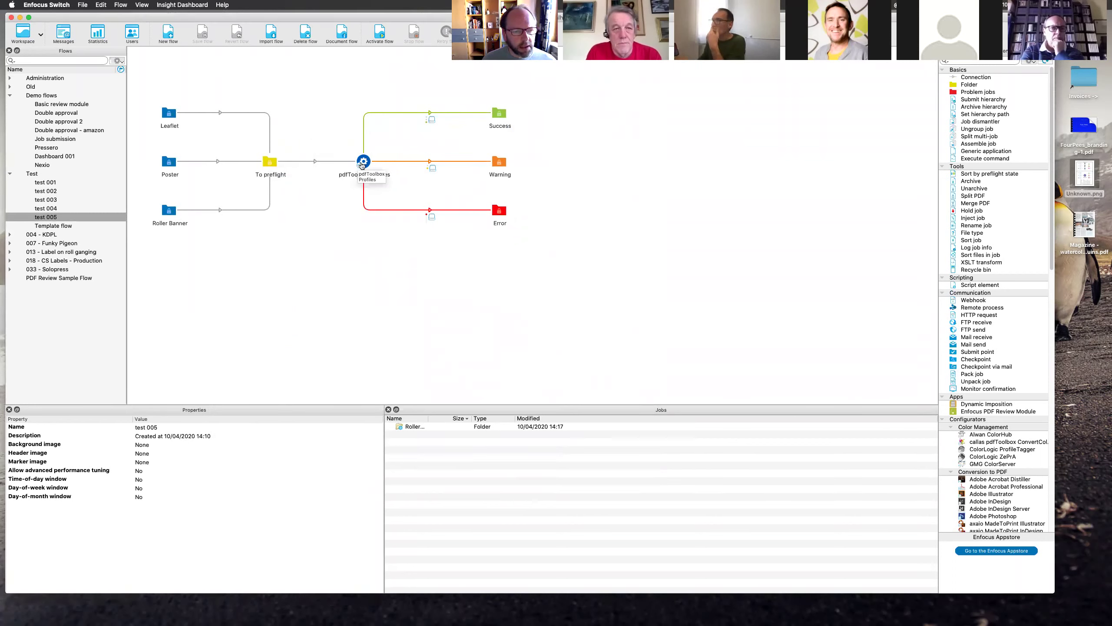
click(362, 165)
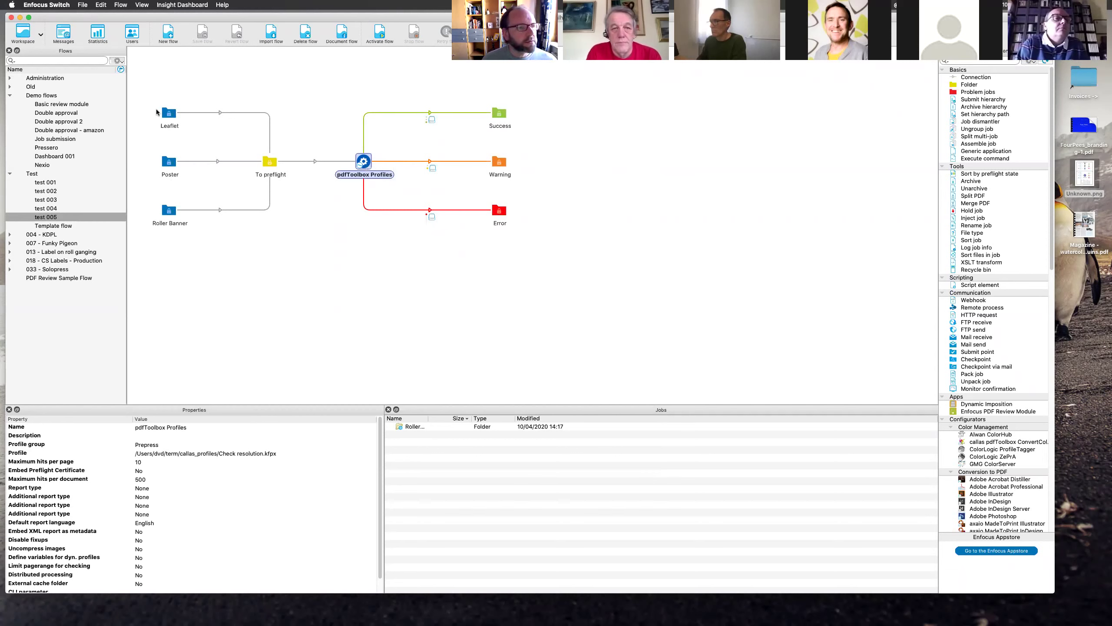
Step: Correct the Leaflet folder's job private data to the key=value form fpResolution=300
click(166, 115)
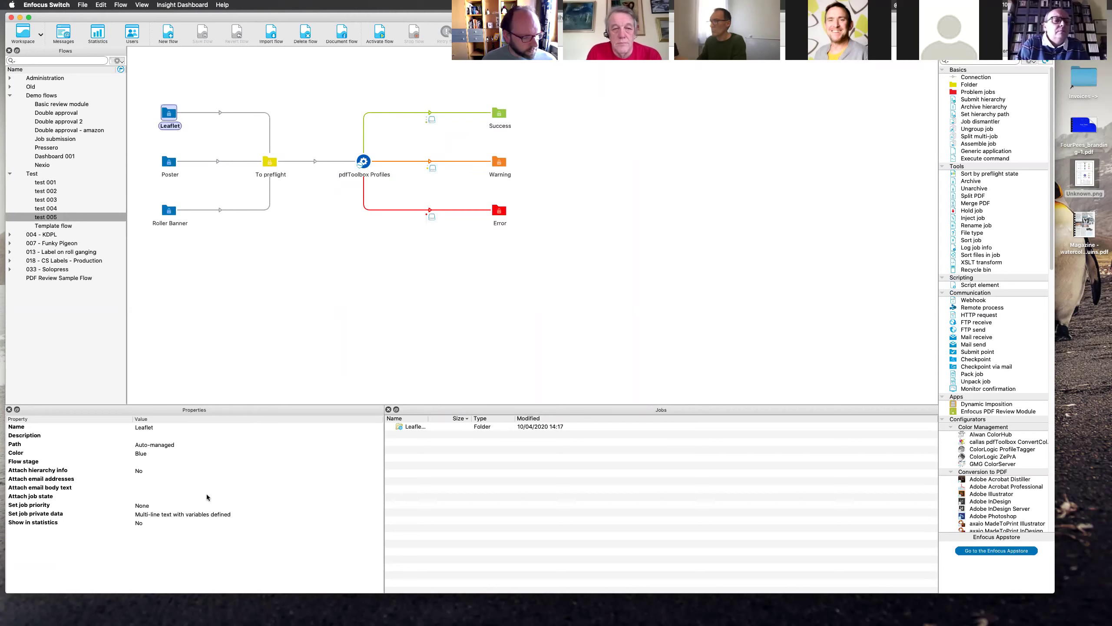
click(191, 517)
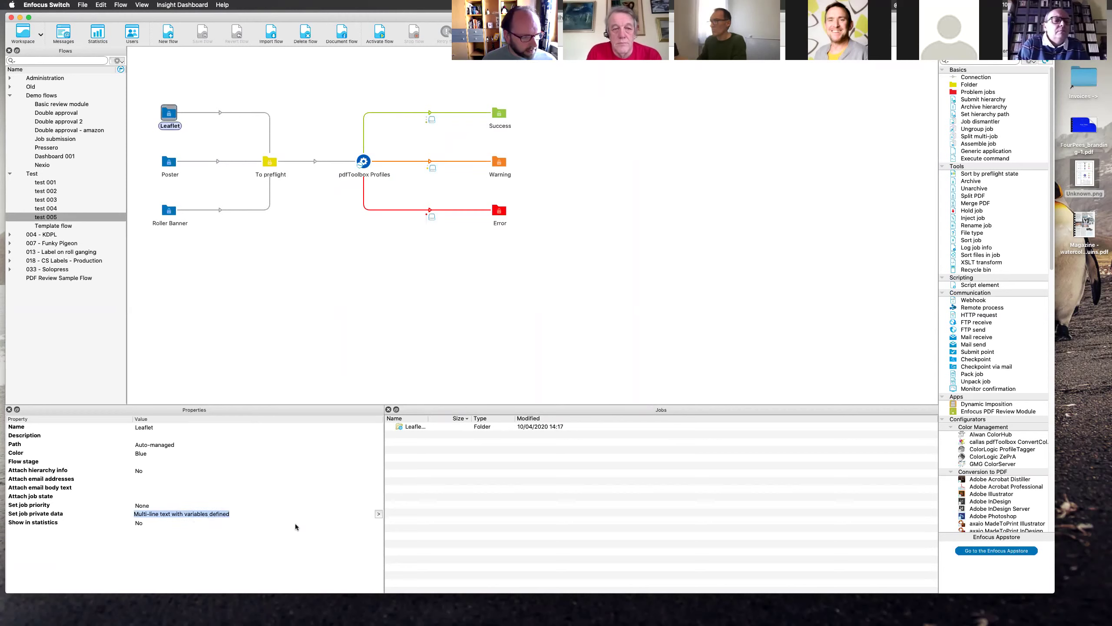
click(380, 517)
click(366, 524)
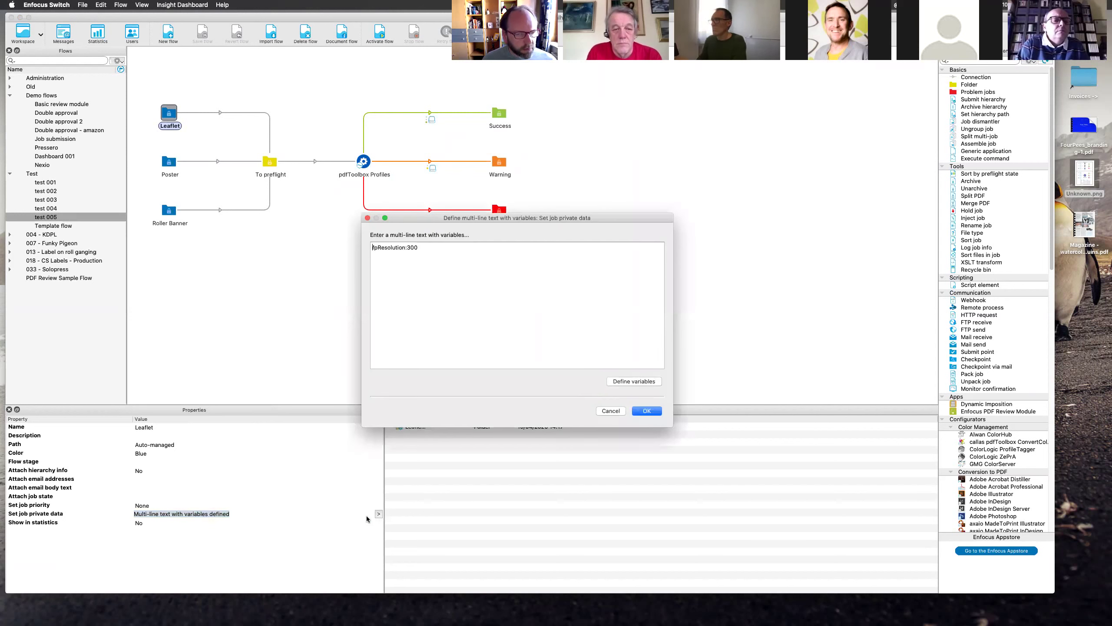
drag(472, 222, 324, 104)
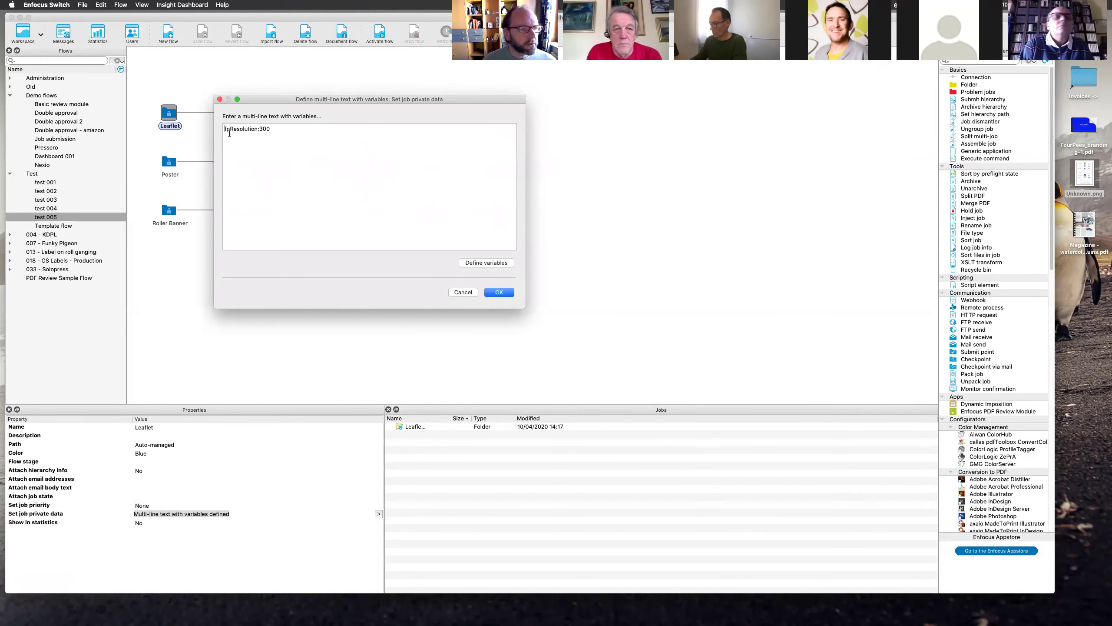
drag(225, 129, 259, 129)
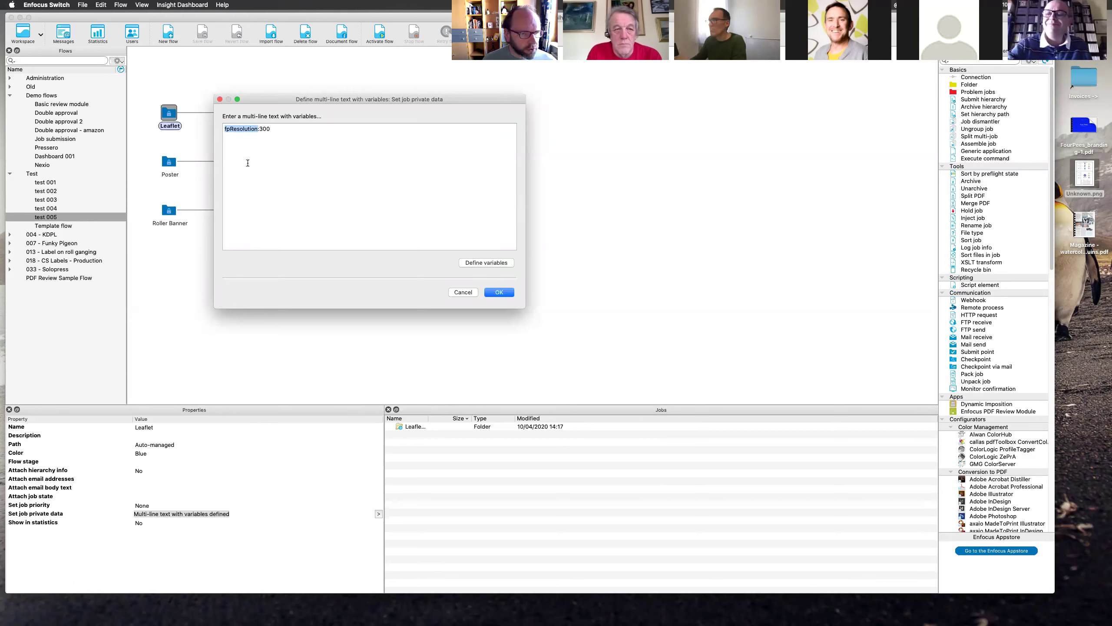
key(Right)
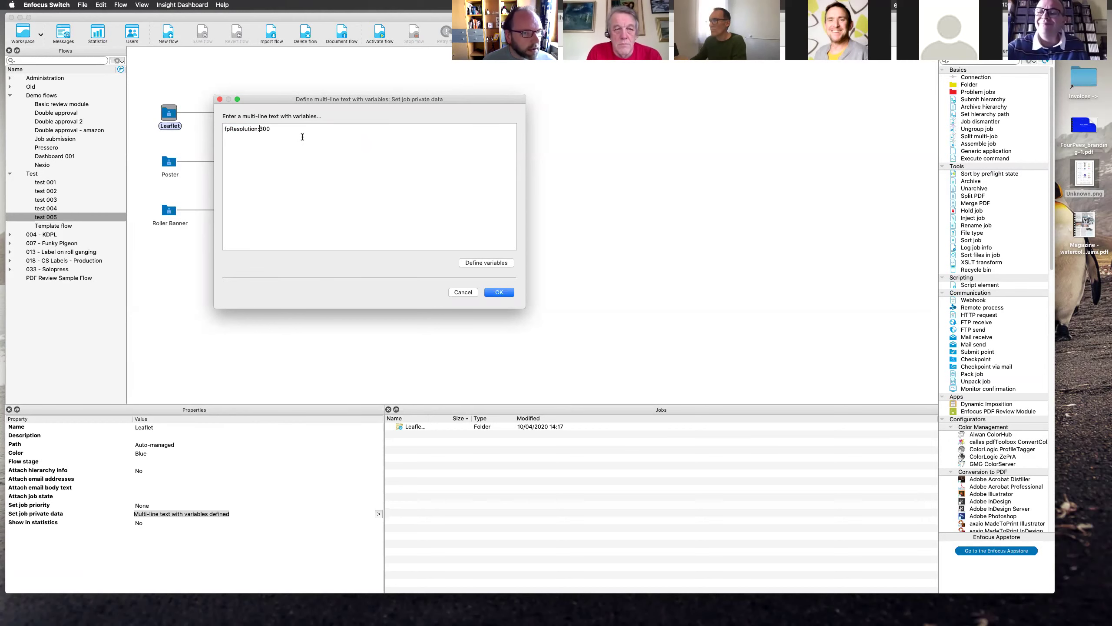
key(BackSpace)
text(=)
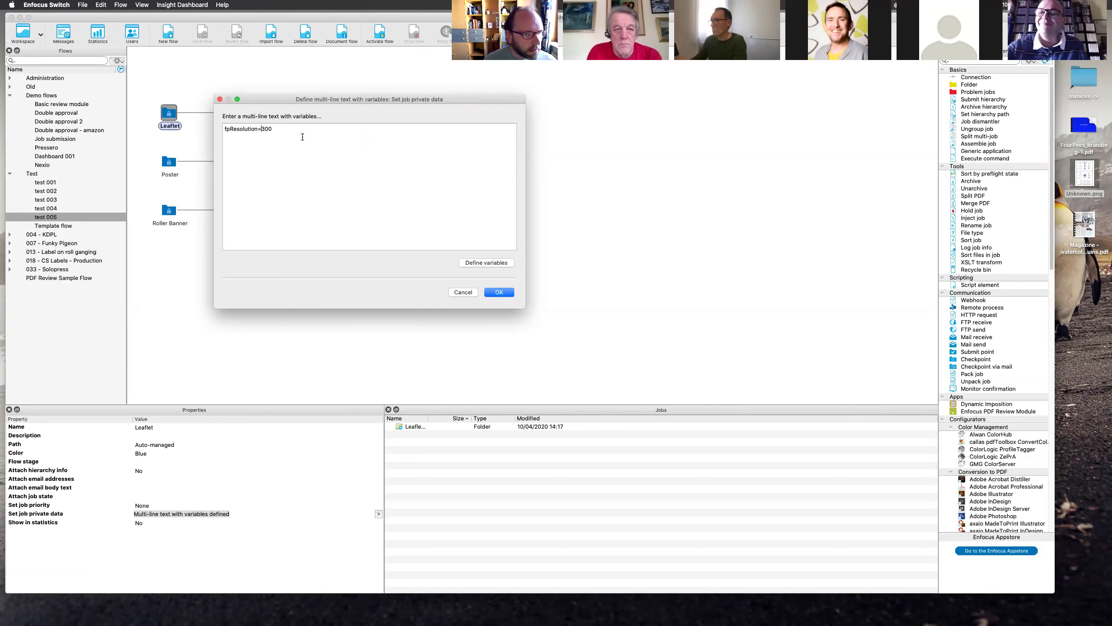
click(498, 294)
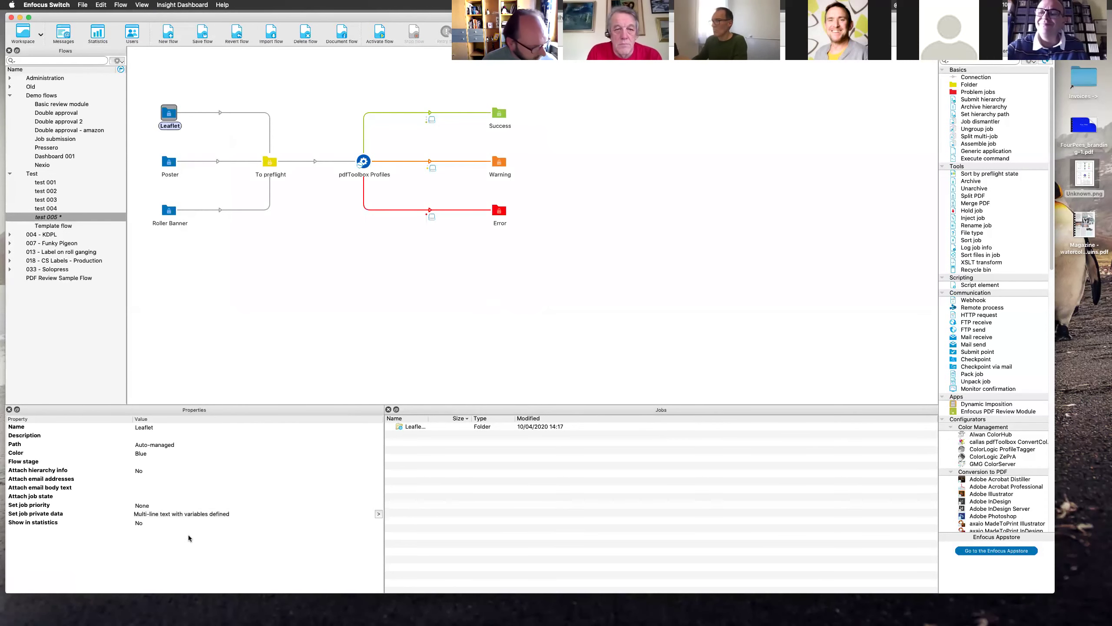
mouse_move(174, 514)
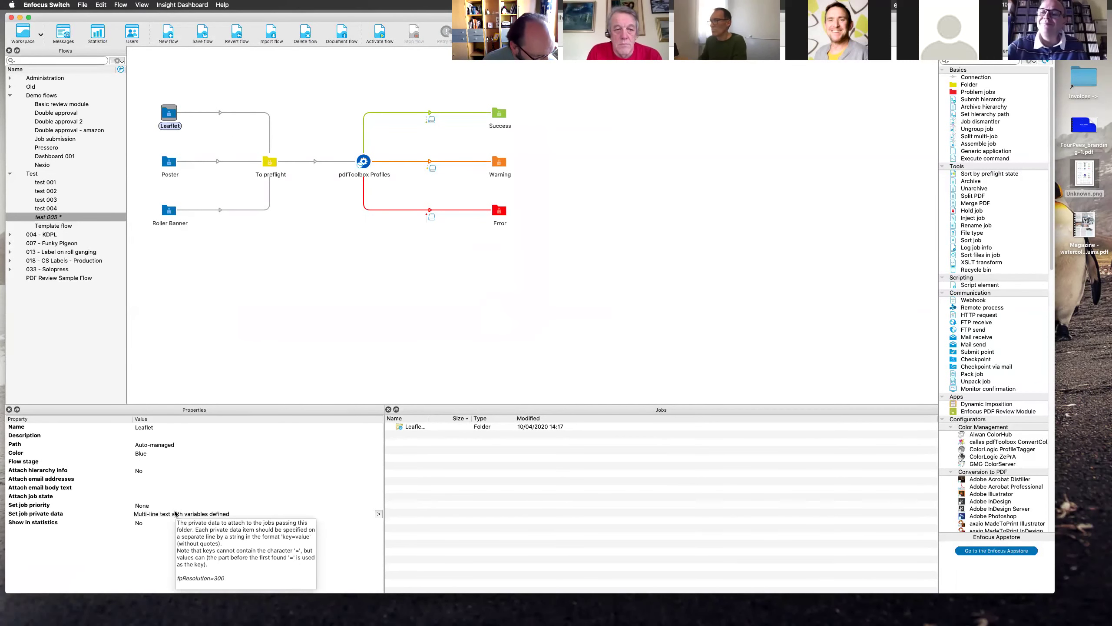
Step: Correct the Poster folder's job private data to fpResolution=200
click(168, 162)
click(269, 515)
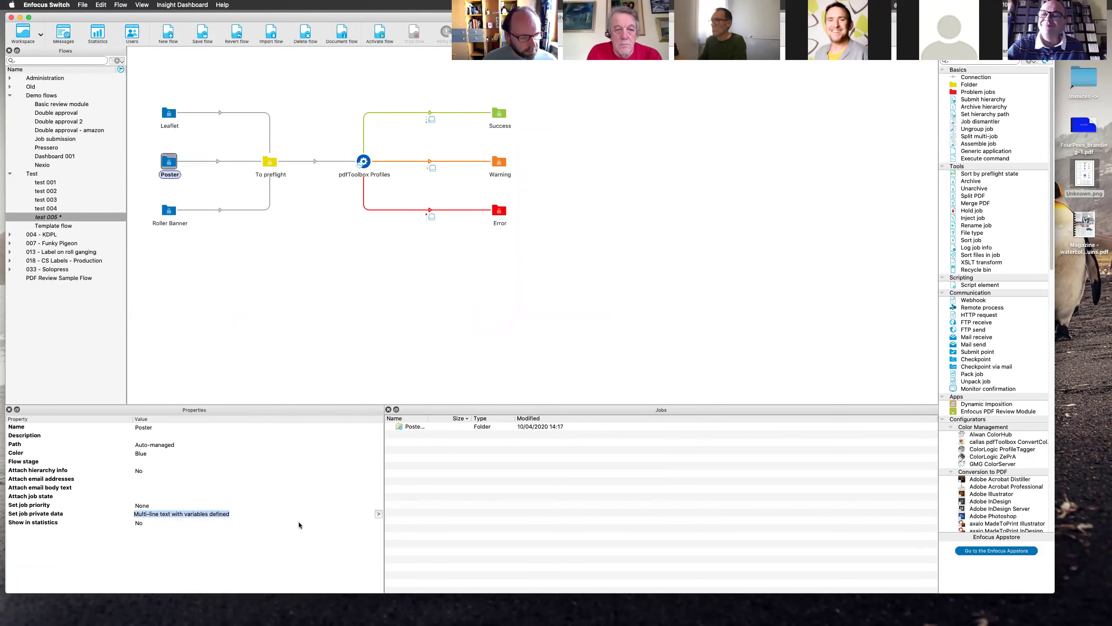
click(379, 515)
click(370, 524)
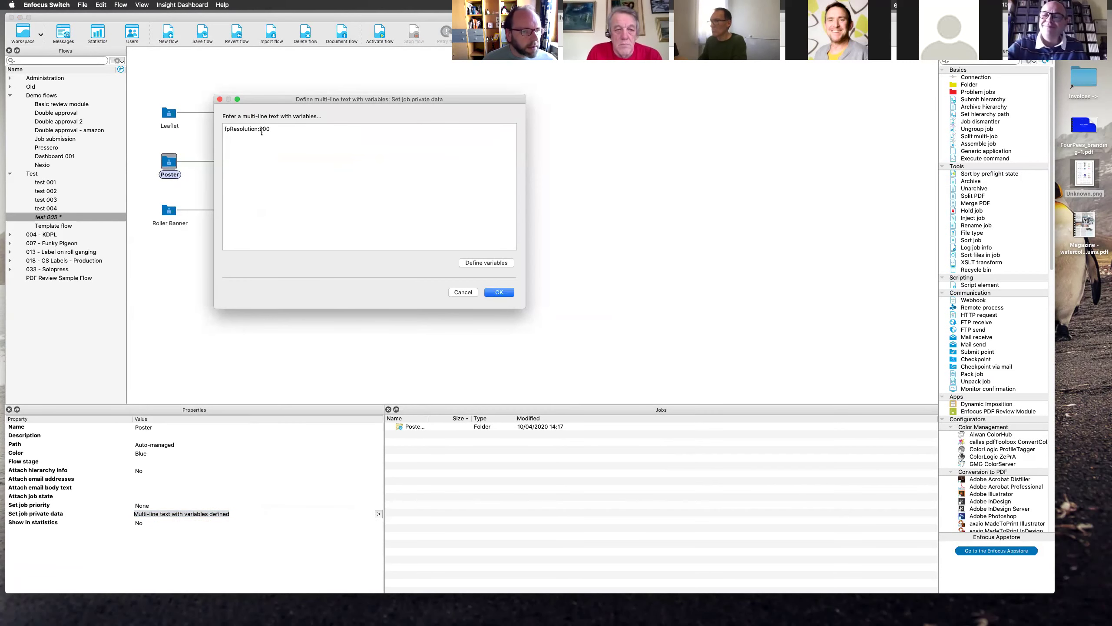
key(BackSpace)
text(=)
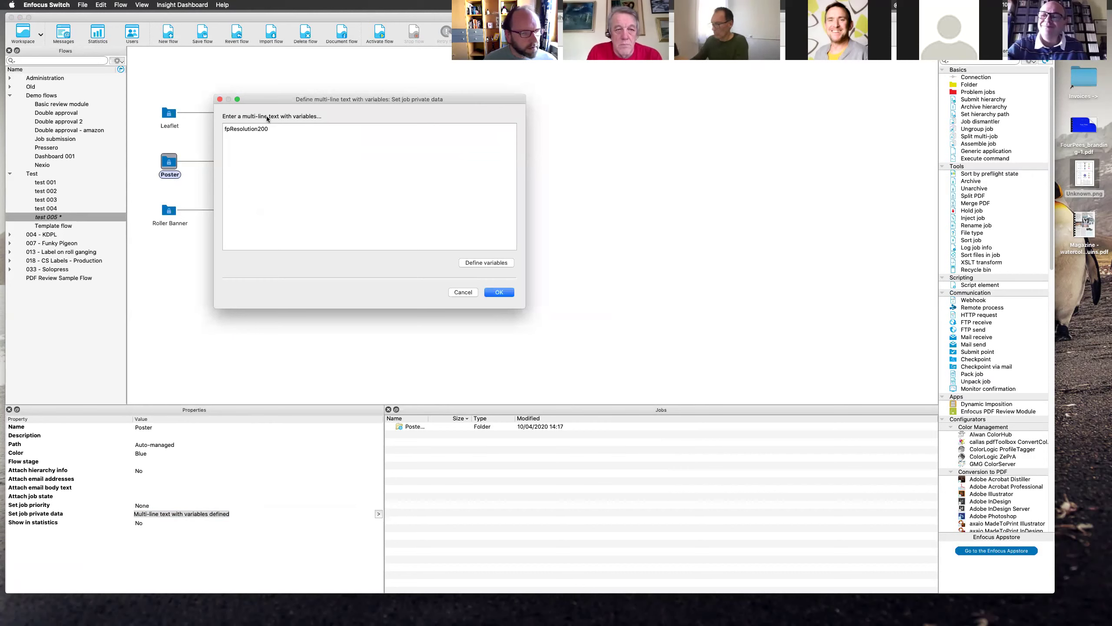
click(499, 292)
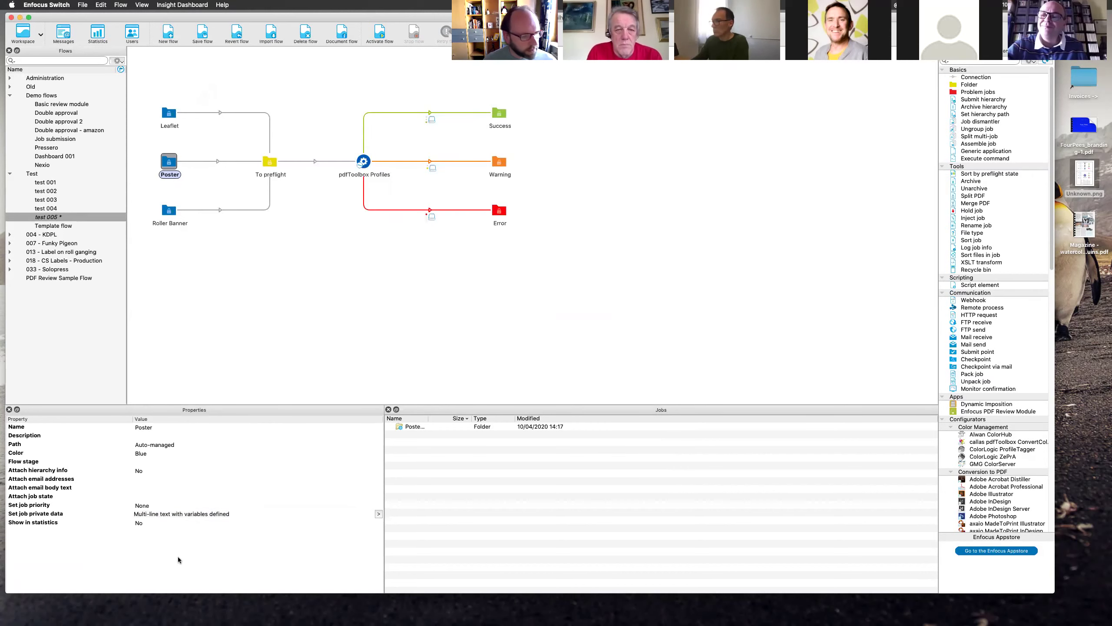
Step: Correct the Roller Banner folder's job private data to fpResolution=150 and deselect the folder
click(168, 216)
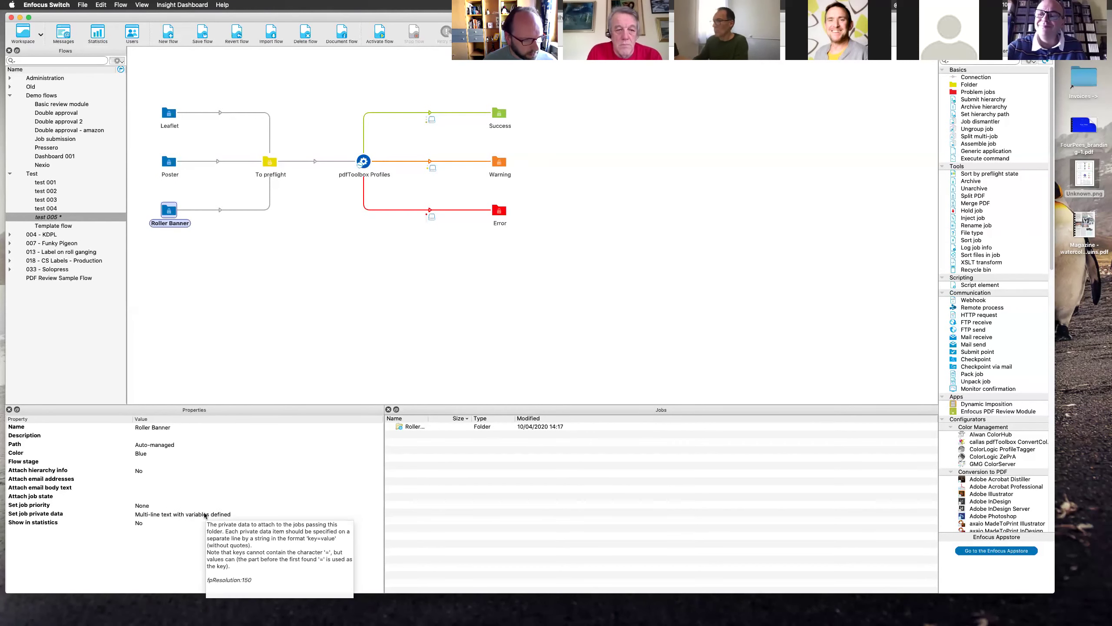
click(205, 515)
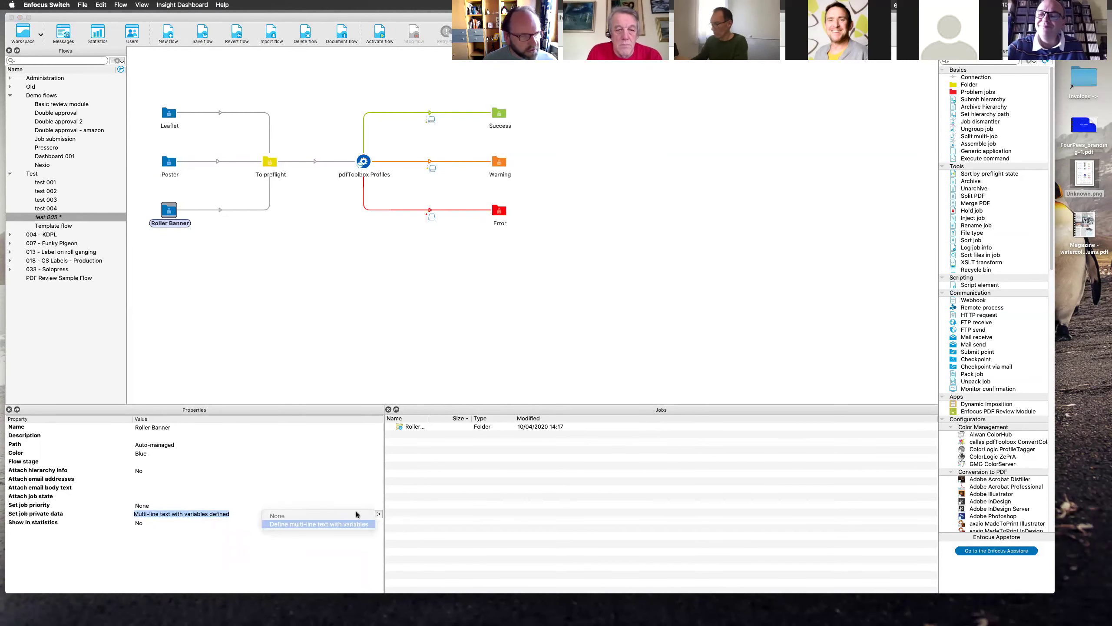
click(379, 514)
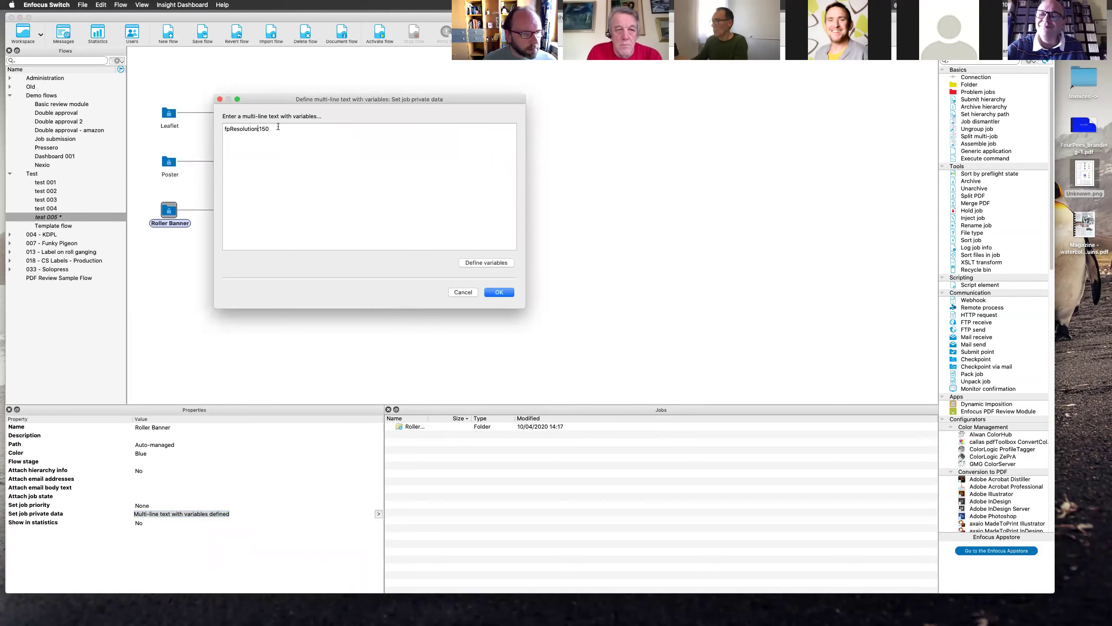
key(BackSpace)
text(=)
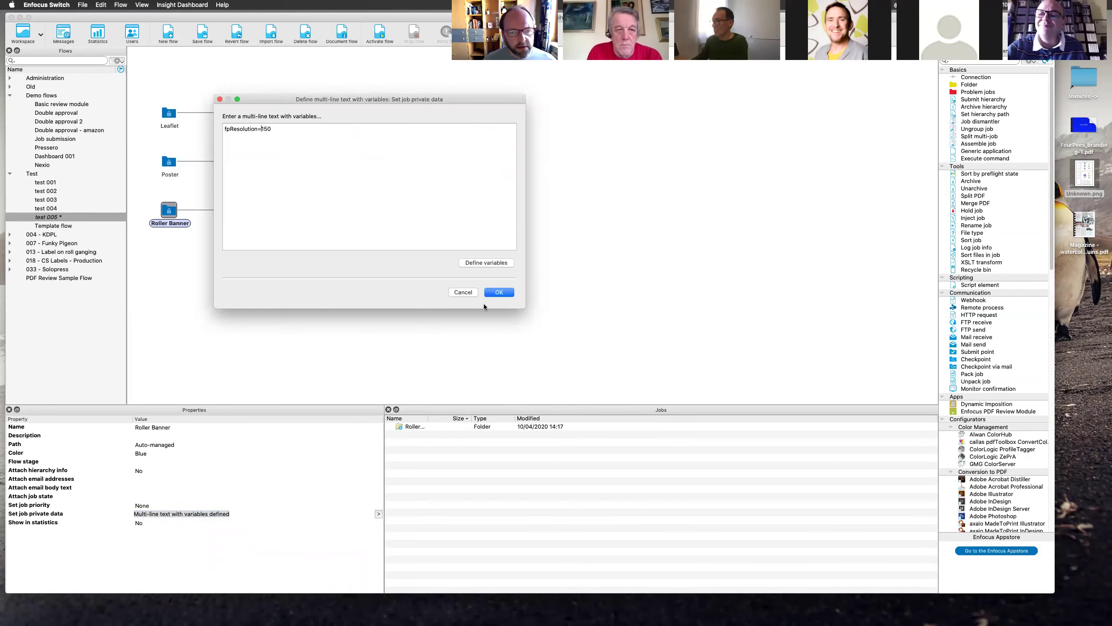
click(499, 292)
click(423, 282)
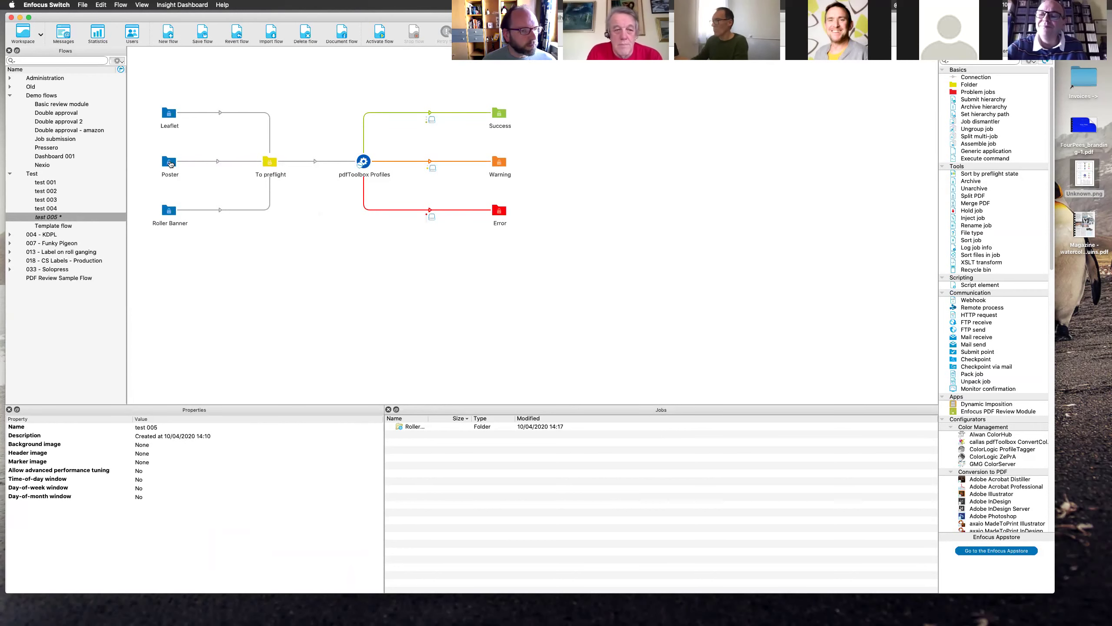
Step: Save the test 005 flow and hide Enfocus Switch to reveal the callas pdfToolbox window
click(170, 163)
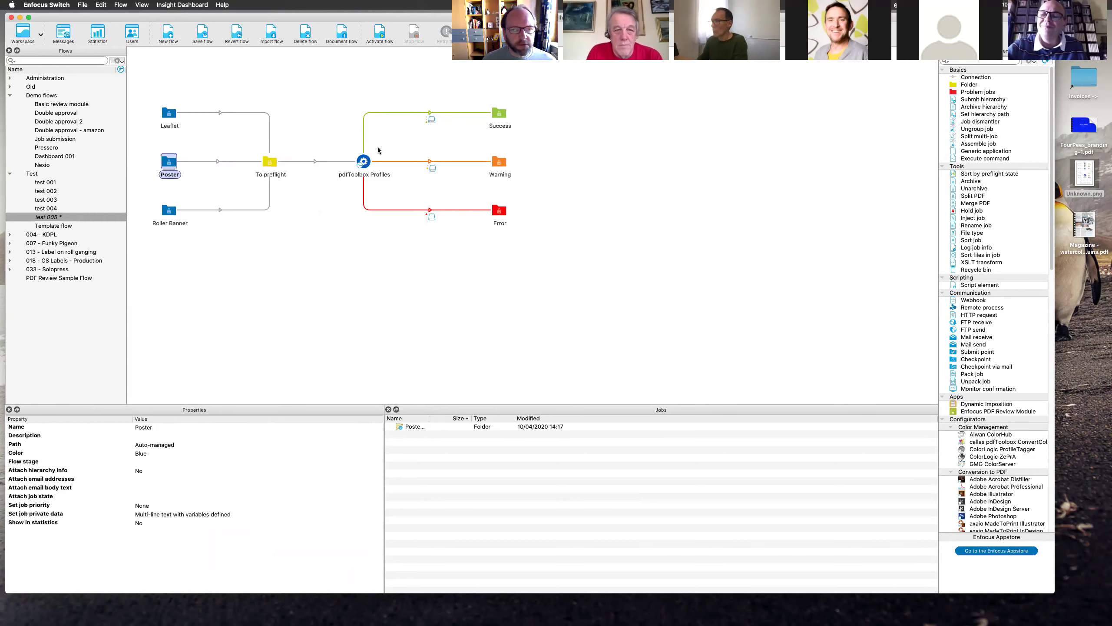
click(574, 219)
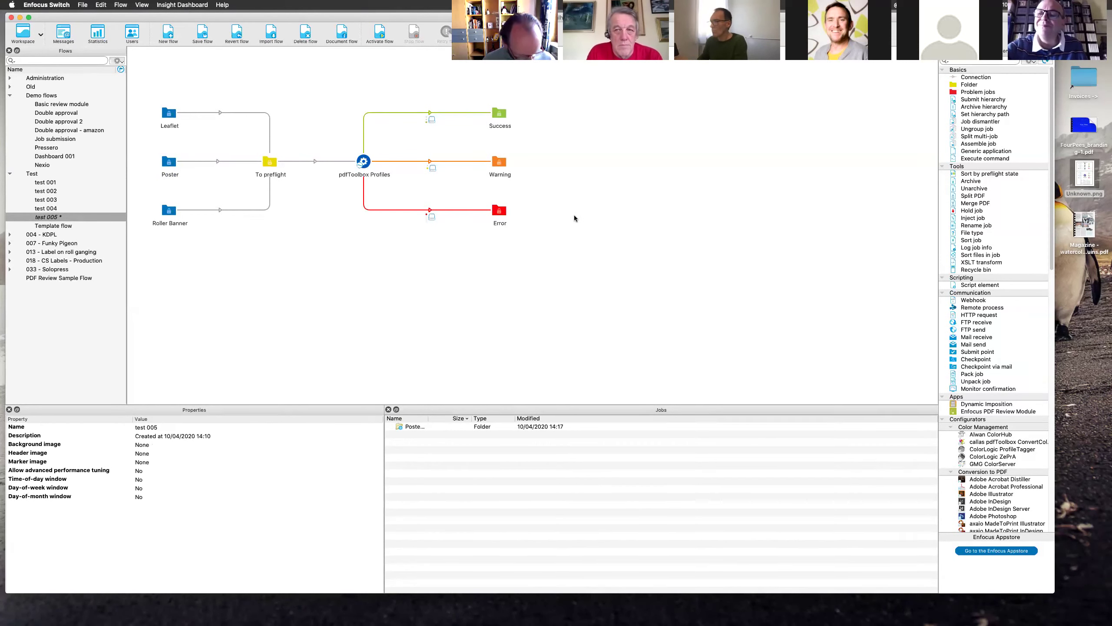
key(super+s)
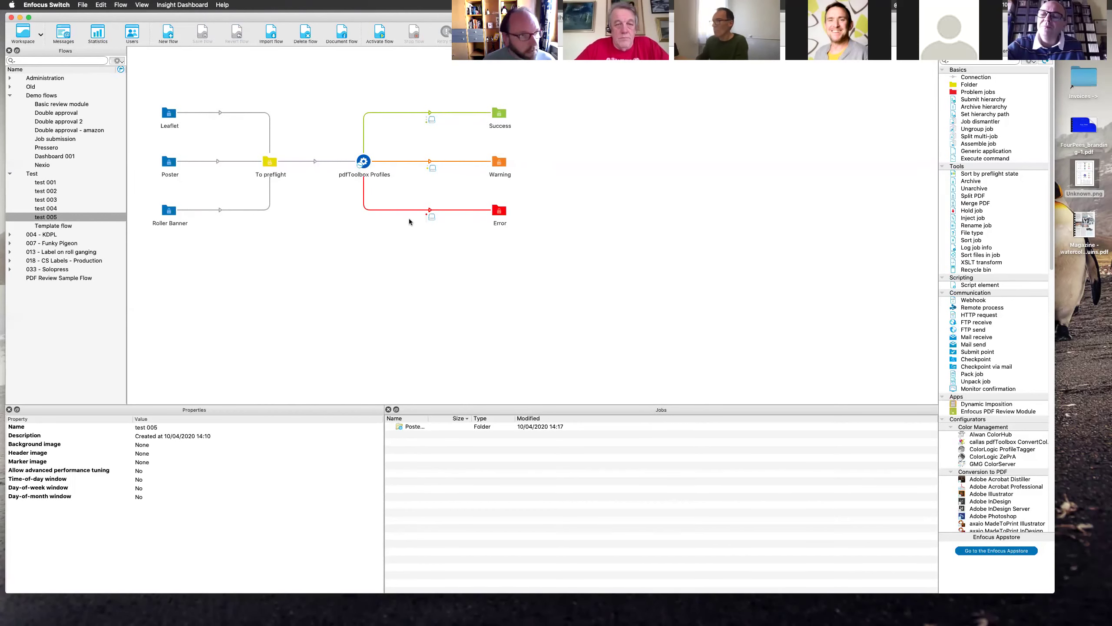
key(super+h)
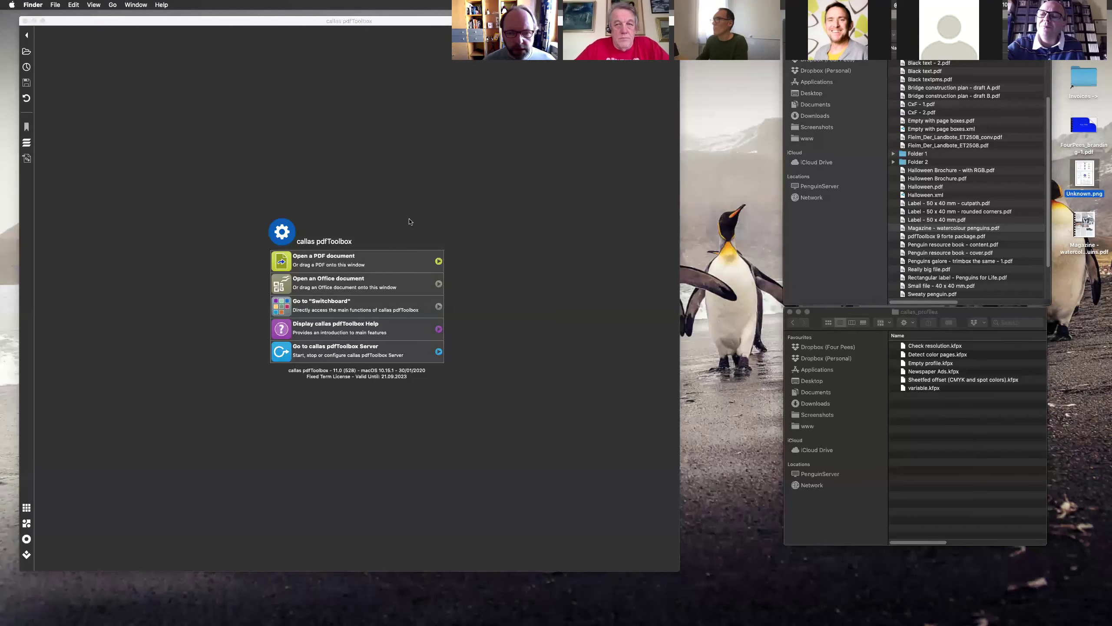
Step: Bring the Checks window forward over pdfToolbox and review the Four Pees Café library's profiles and image resolution checks
click(606, 207)
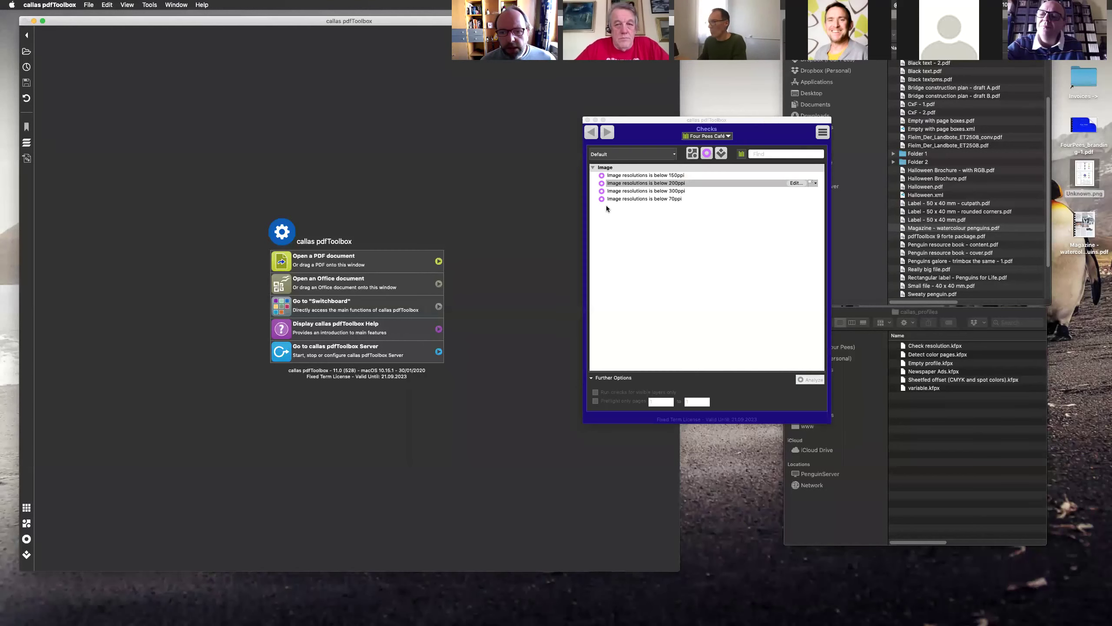
drag(706, 115, 534, 104)
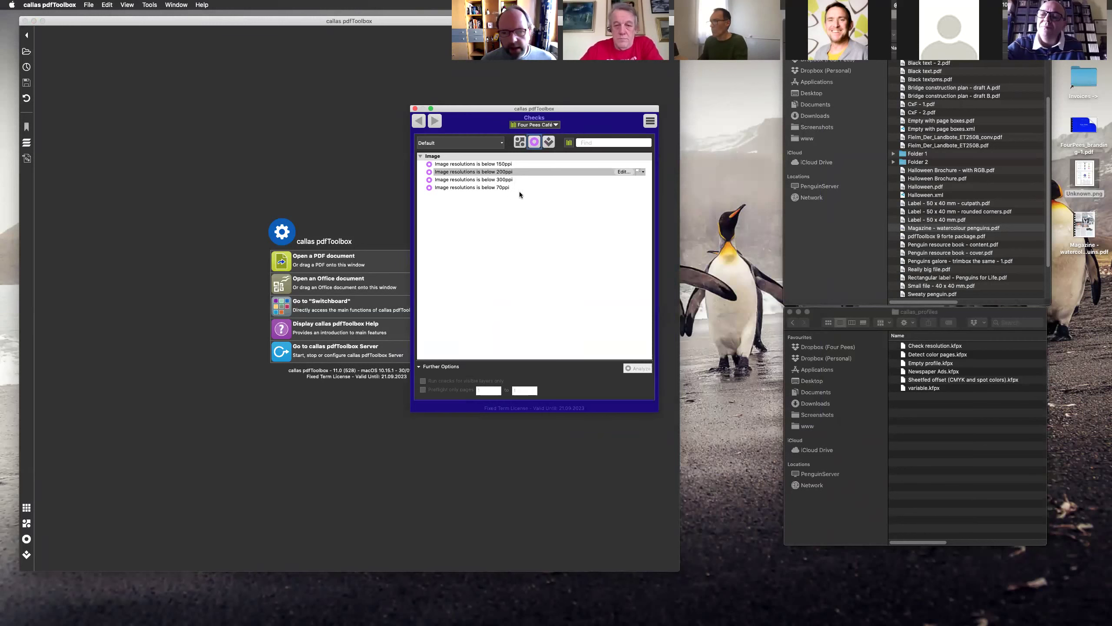
click(520, 141)
click(485, 163)
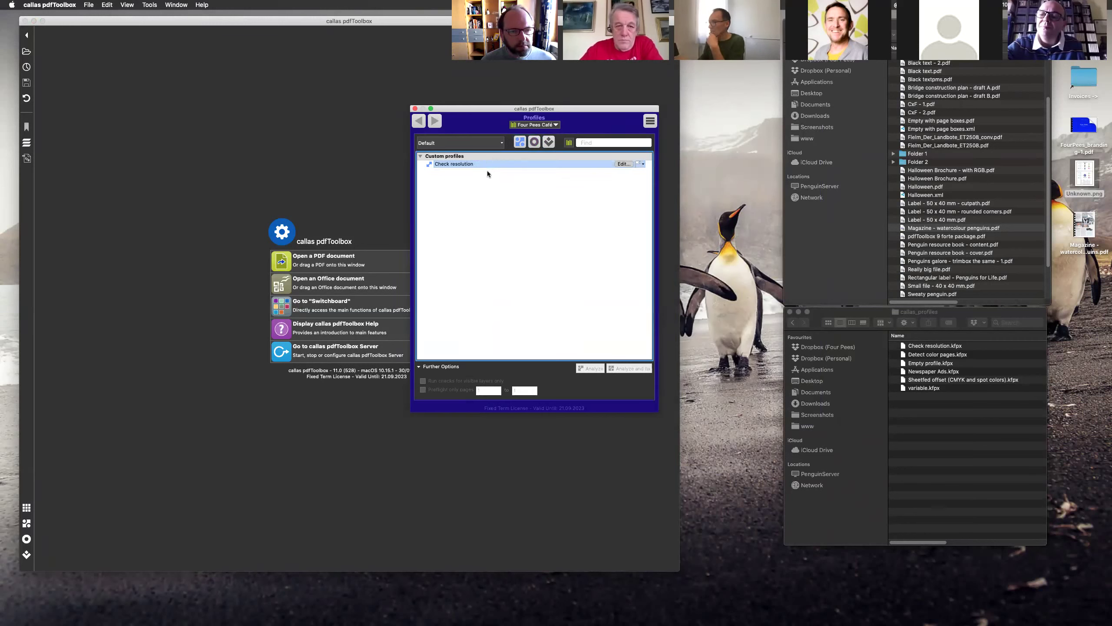
click(534, 142)
click(517, 171)
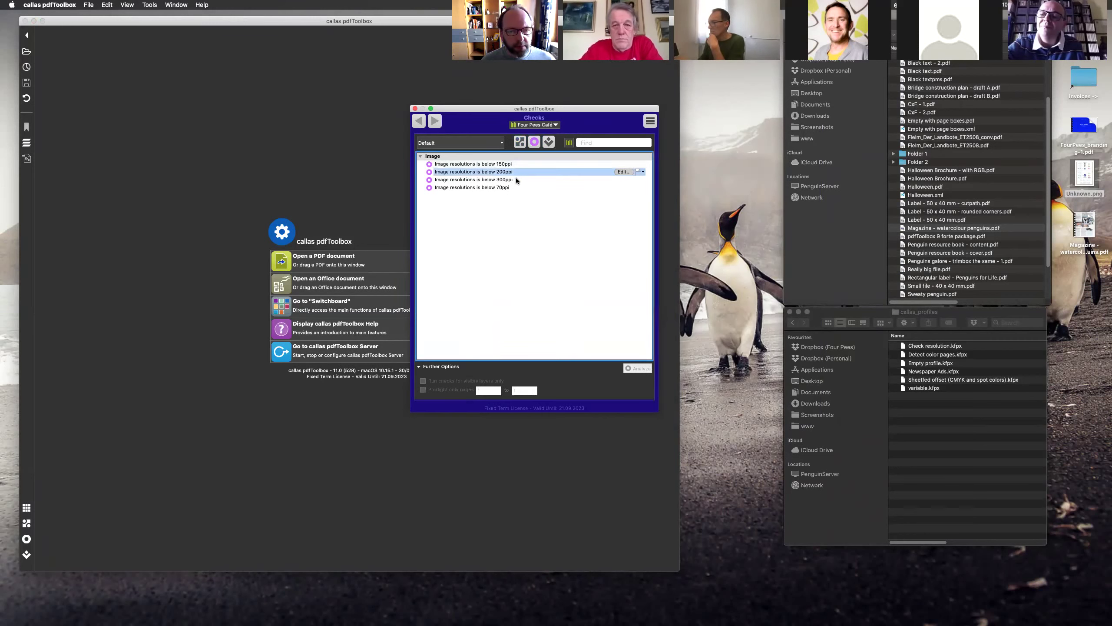
Step: Open the "Image resolutions is below 70ppi" check, examine its resolution threshold and other conditions, and close it
click(515, 187)
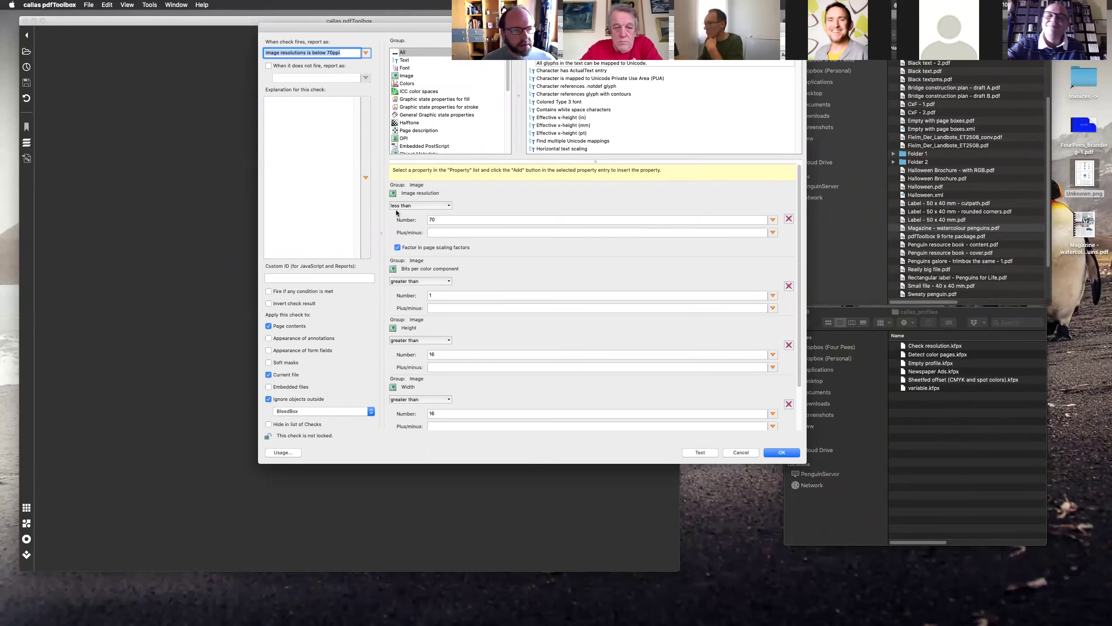
double_click(433, 220)
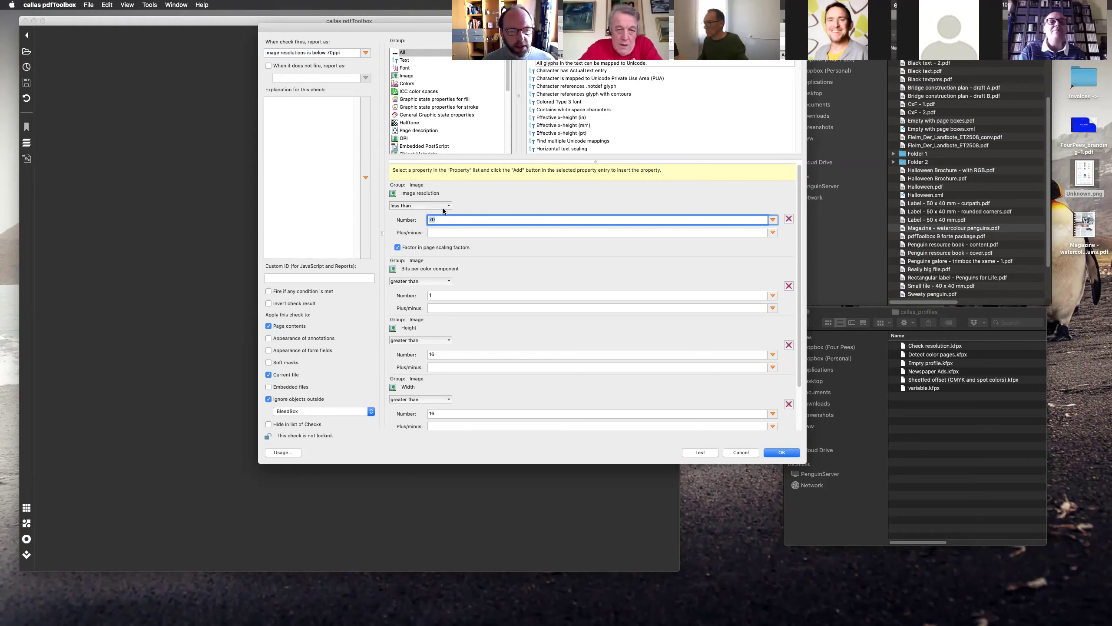
scroll(797, 254, down, 3)
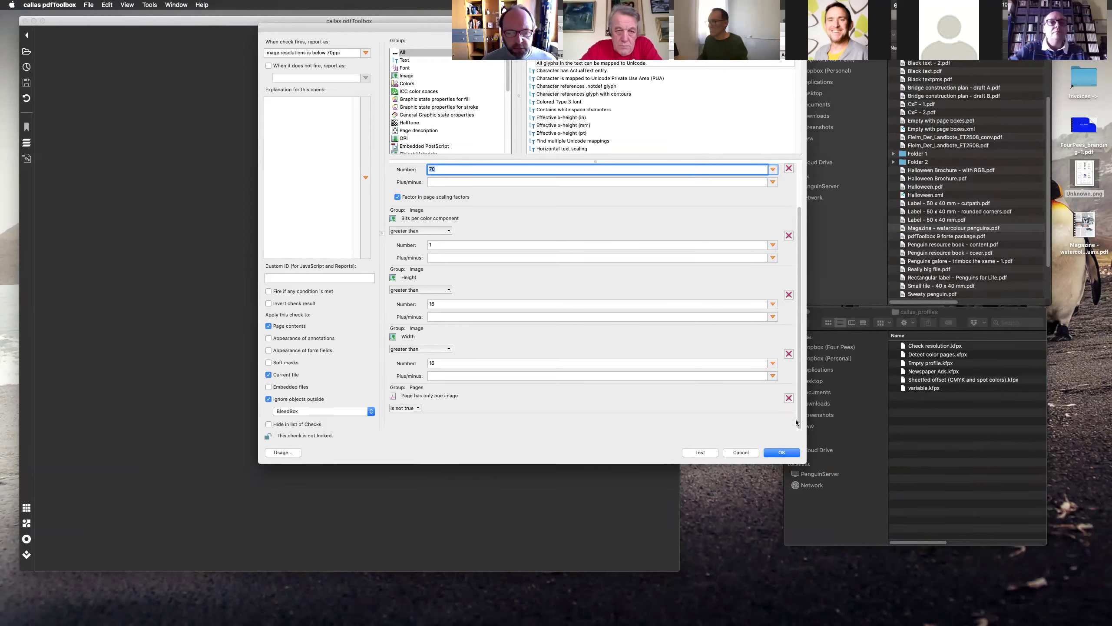
scroll(499, 349, up, 3)
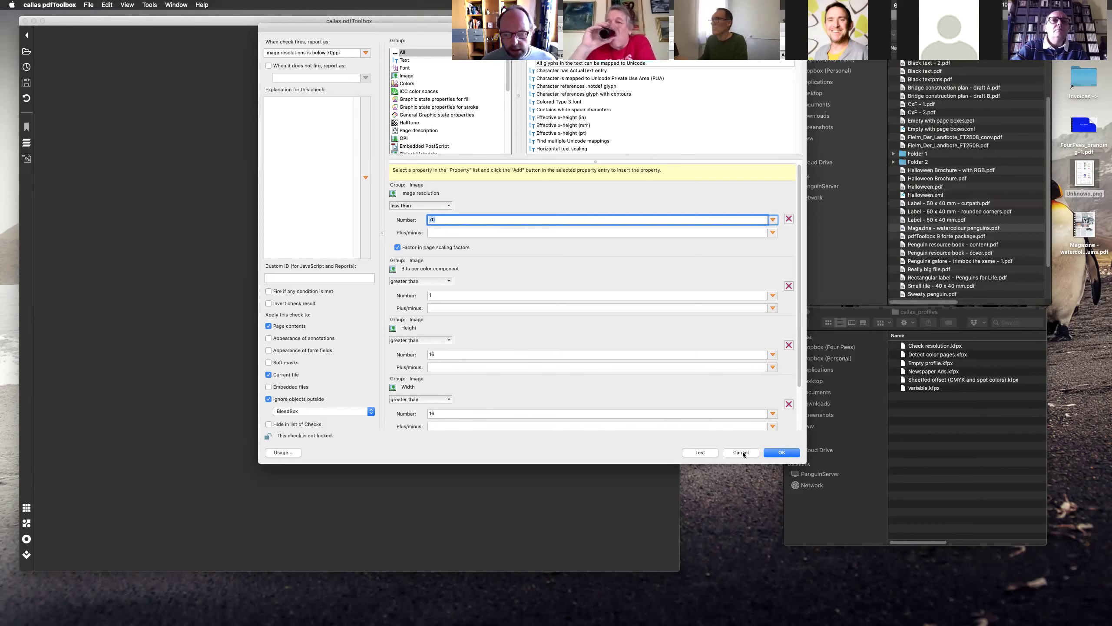
key(Return)
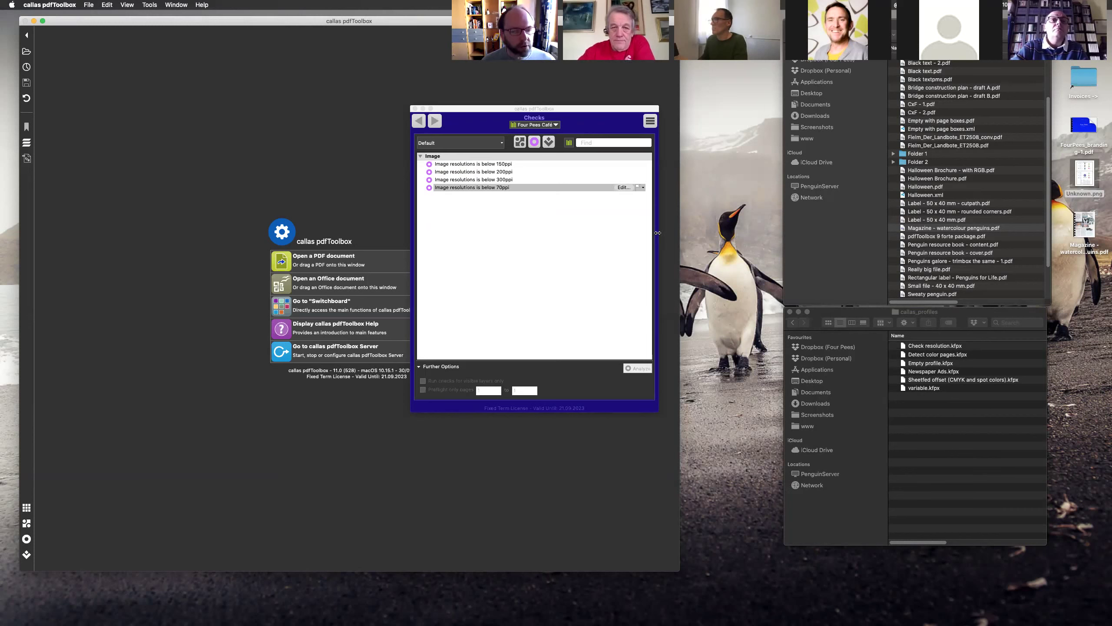
Step: Preview Unknown.png on the desktop to examine the warning and fail resolutions planned for each product
click(507, 187)
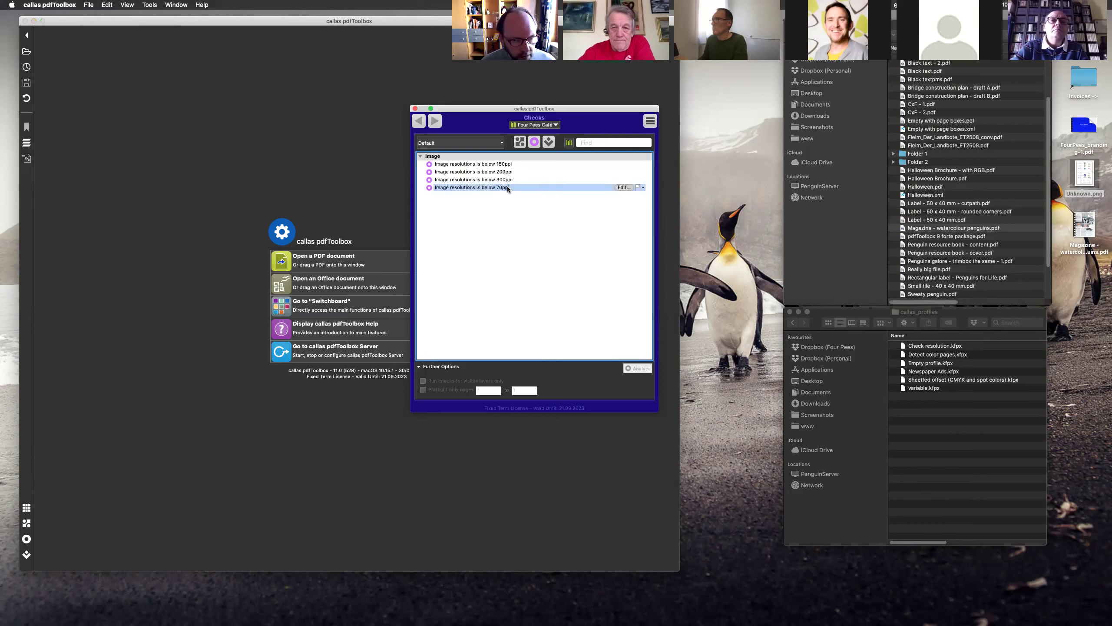
click(1090, 168)
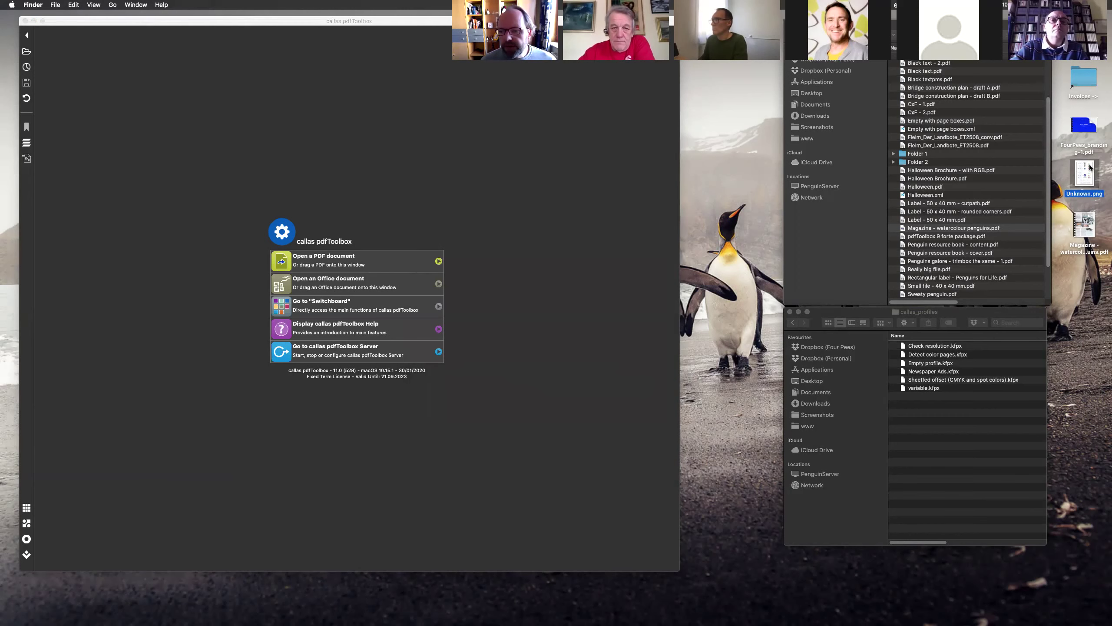
key(space)
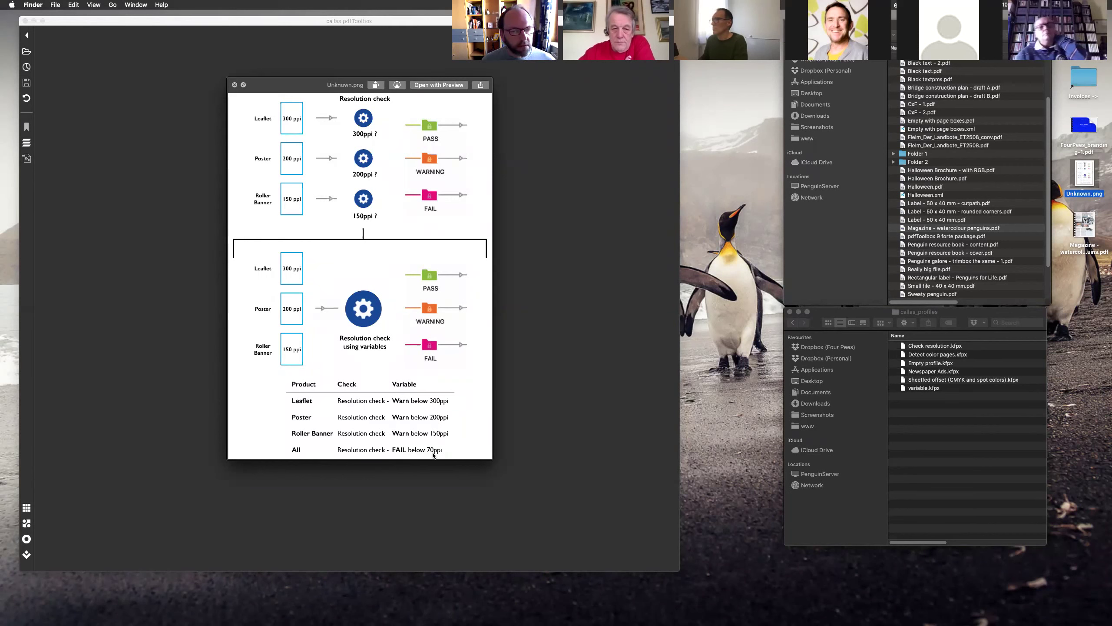
key(space)
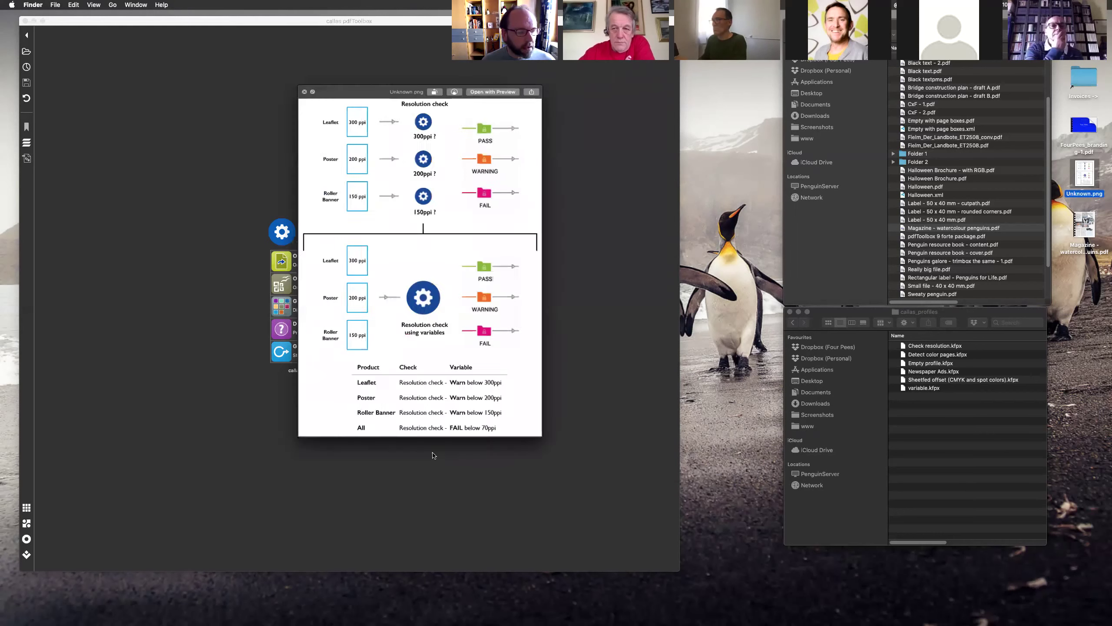
Step: Edit the Check resolution profile and add the "Image resolutions is below 70ppi" custom check to it
click(433, 204)
click(520, 142)
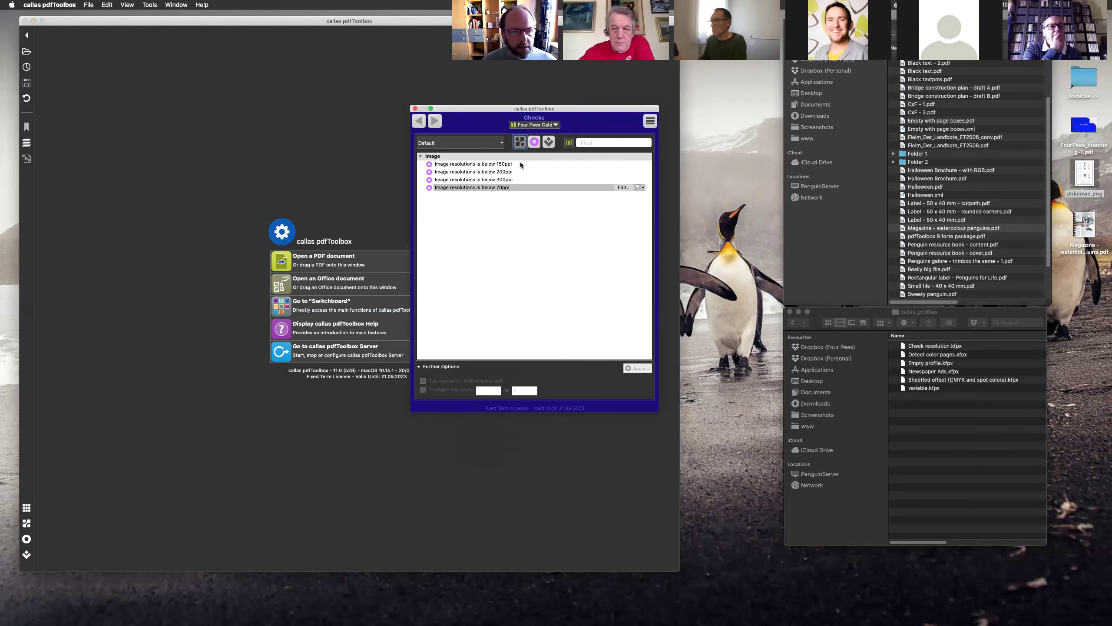
click(618, 163)
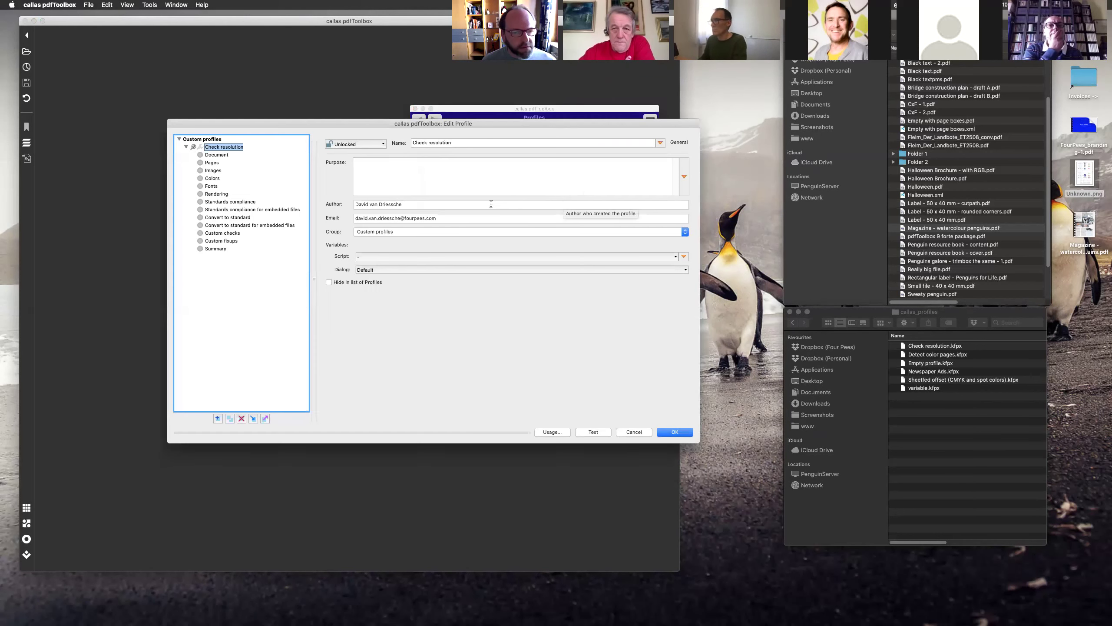
click(238, 235)
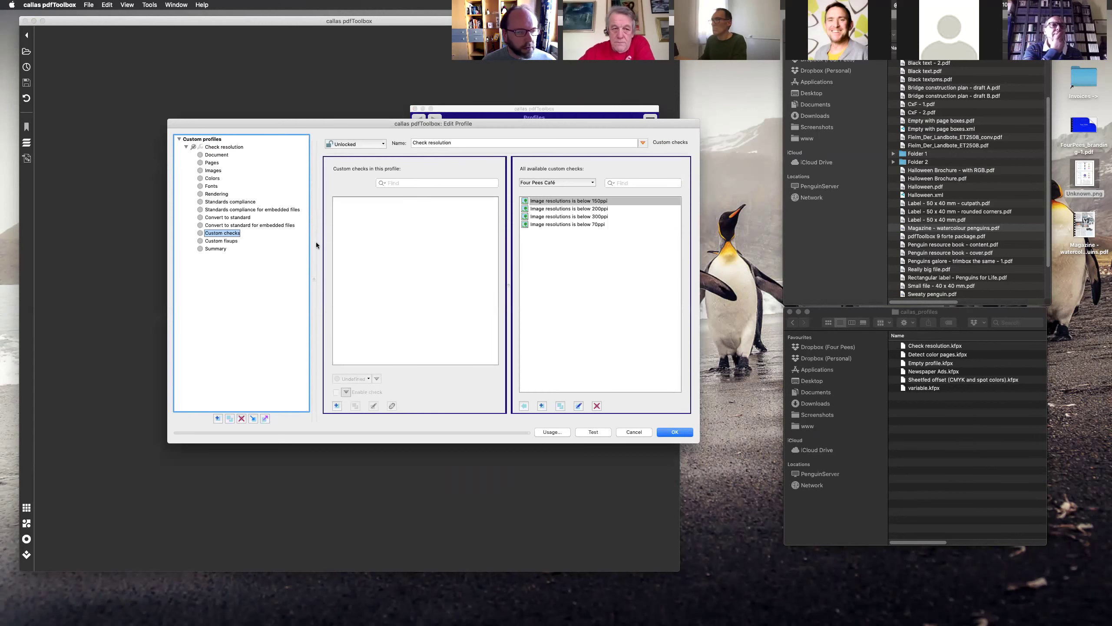
click(587, 224)
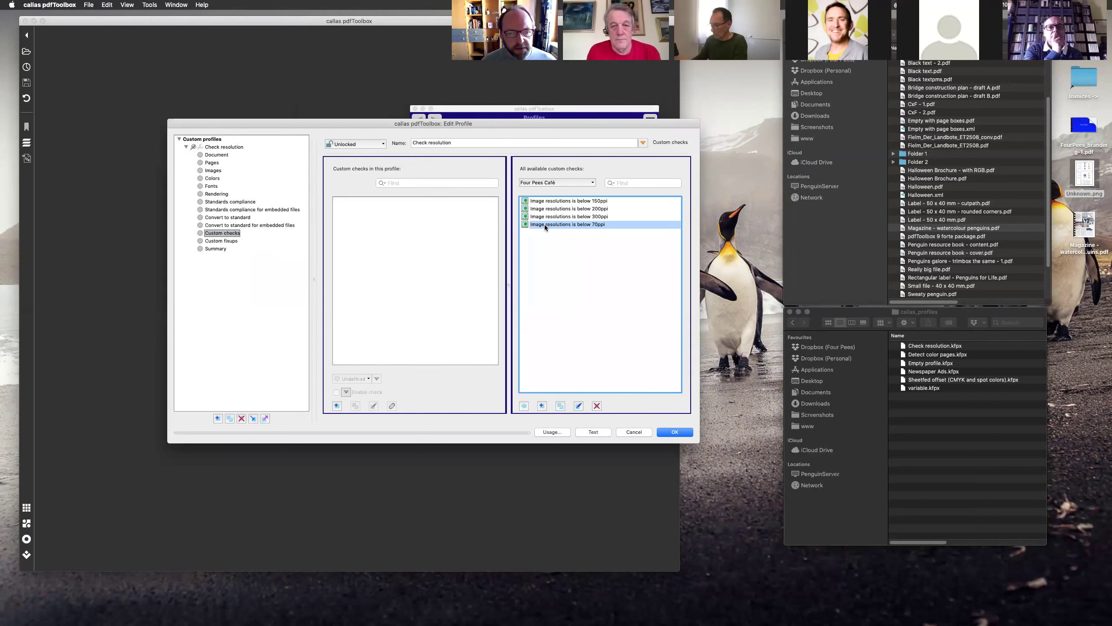
click(525, 405)
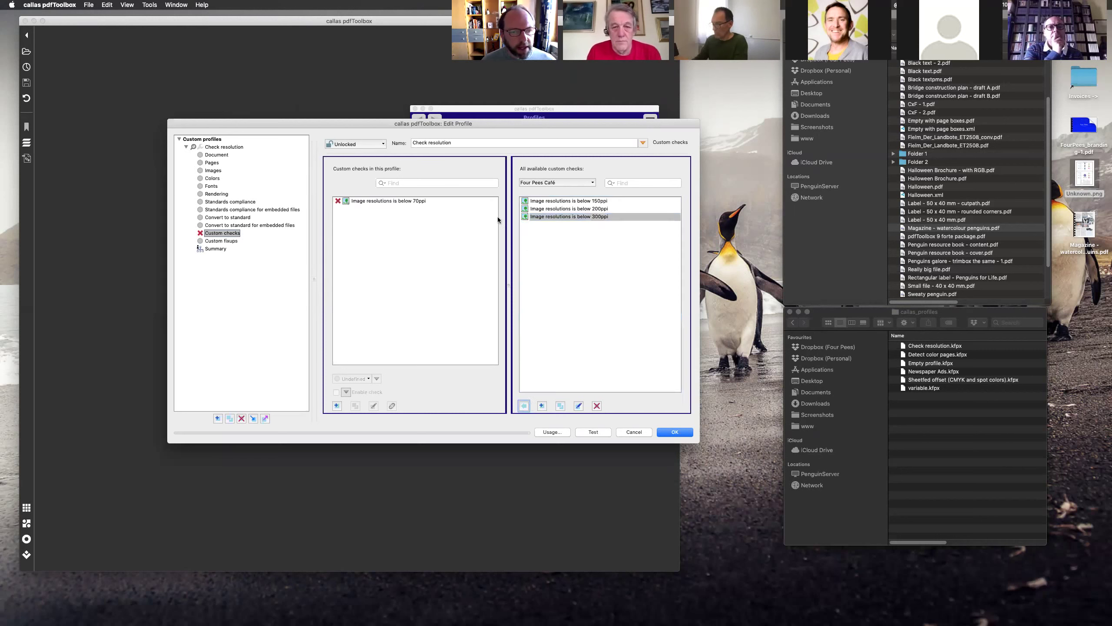
Step: Compare the added 70ppi check's severity with the Unknown.png diagram and accept the Check resolution profile changes
click(426, 199)
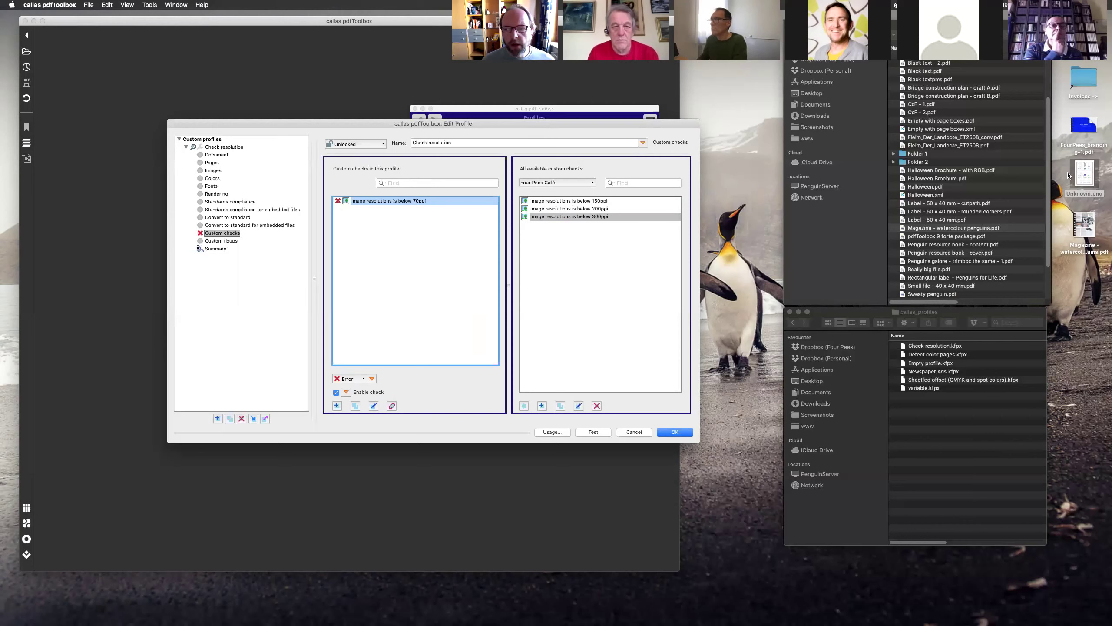
click(1085, 175)
key(space)
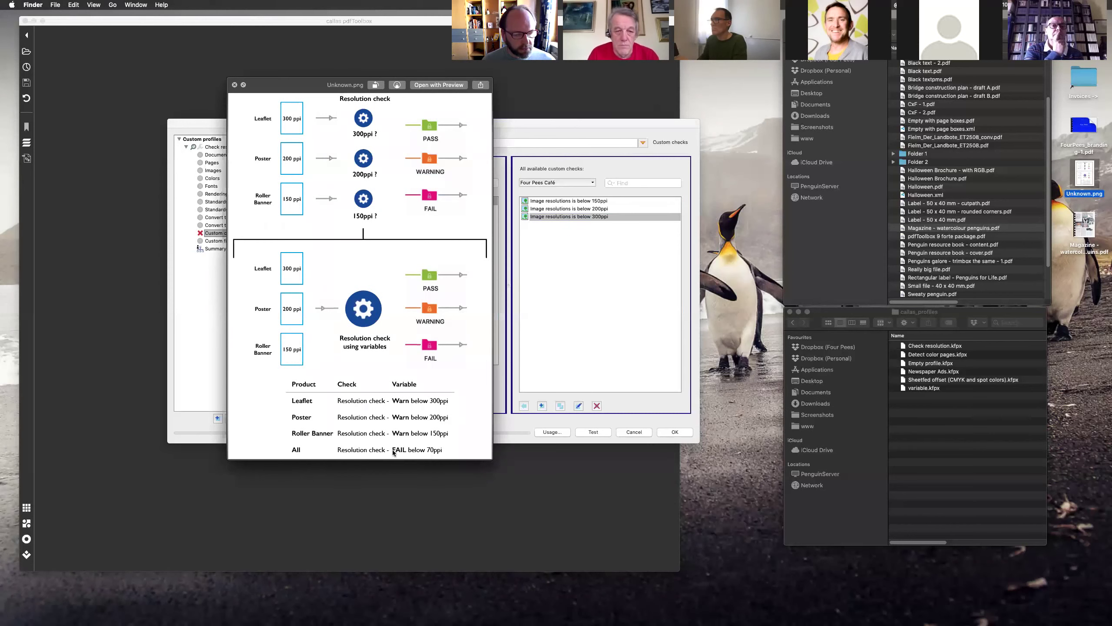
key(space)
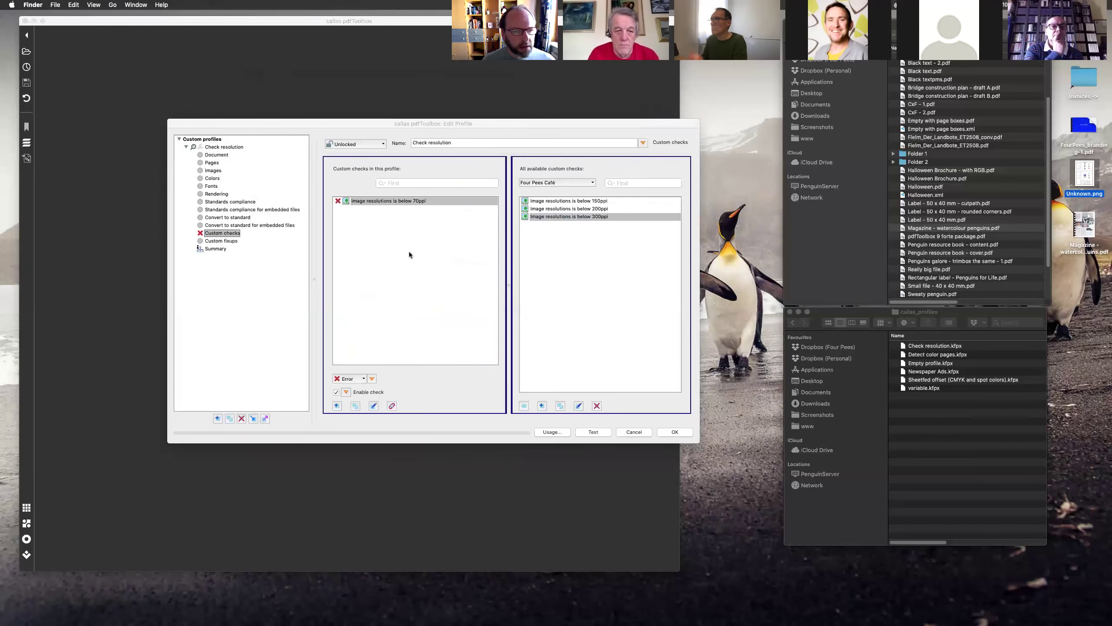
click(381, 210)
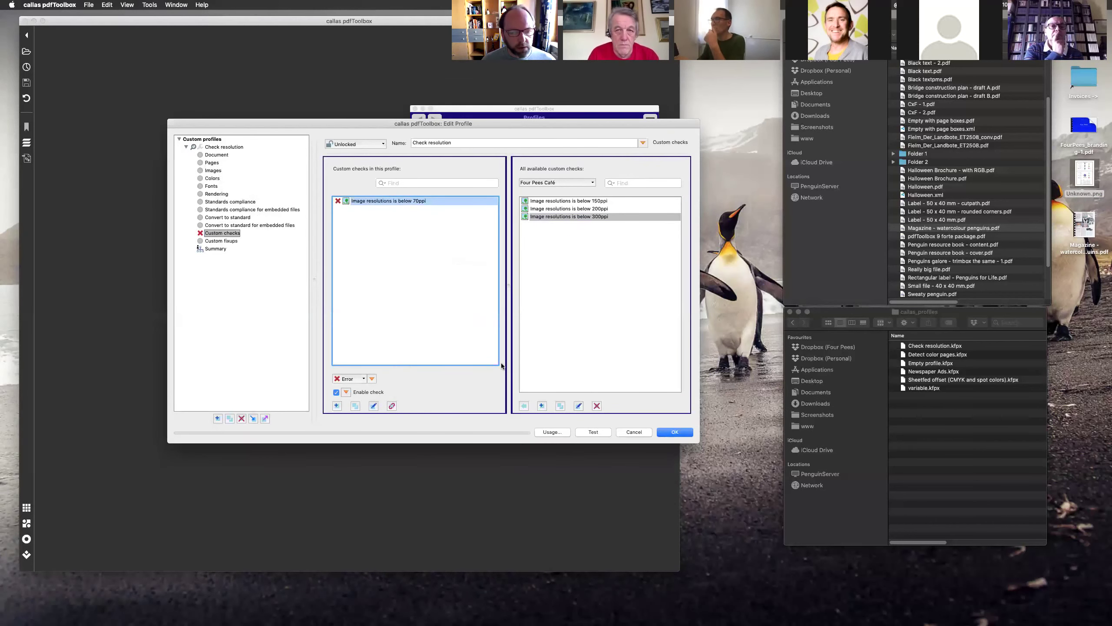
click(689, 432)
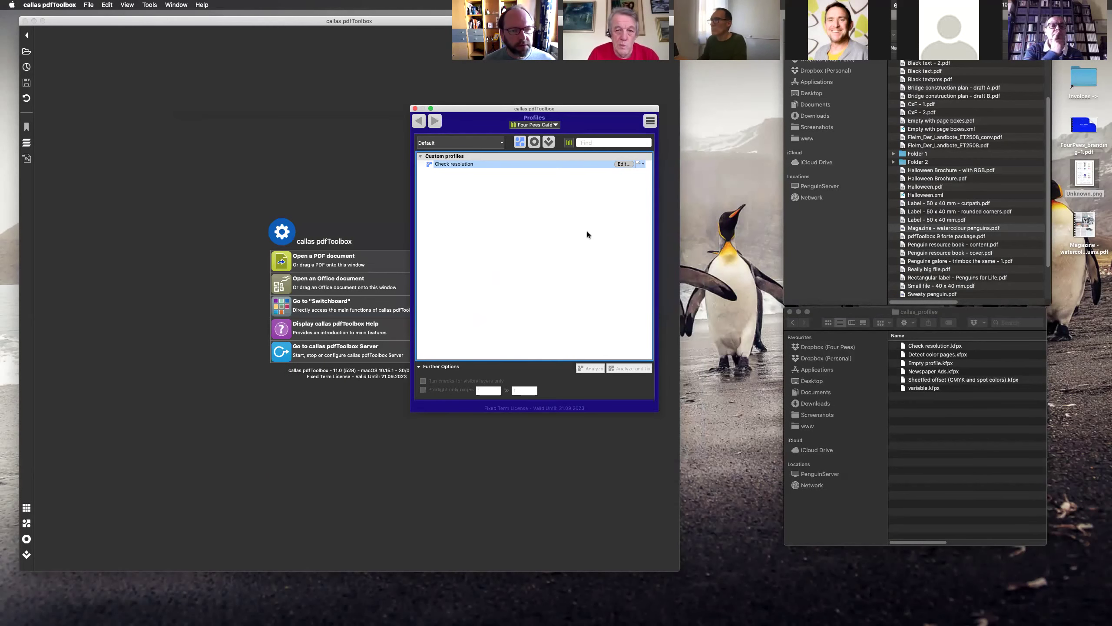
Step: Open Magazine - watercolour penguins.pdf and analyze it with the "Image resolutions is below 300ppi" check
click(534, 142)
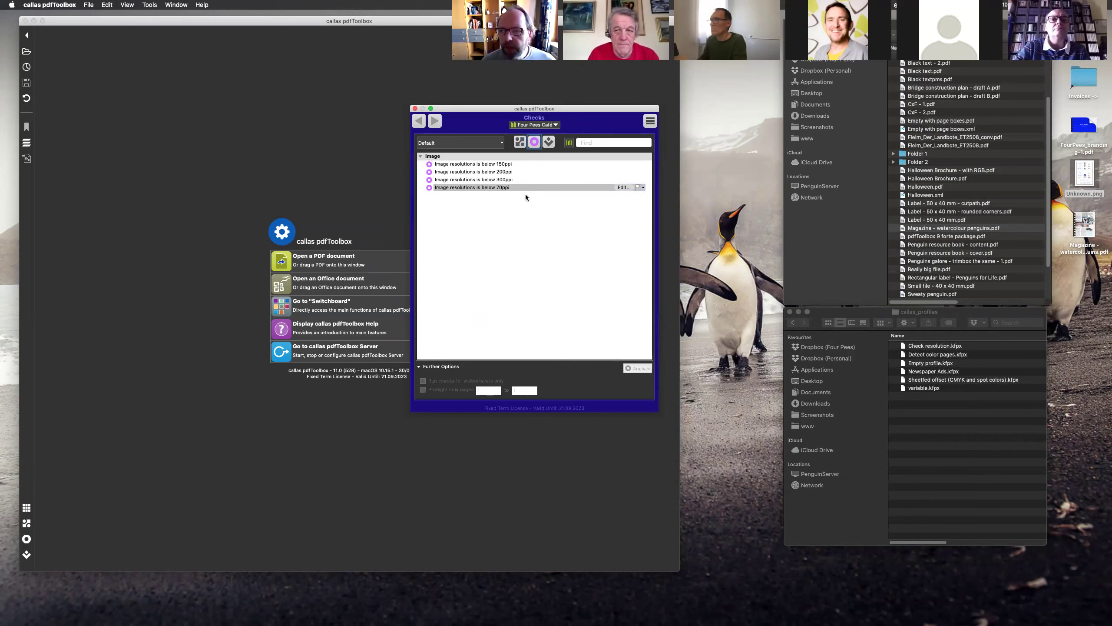
click(509, 180)
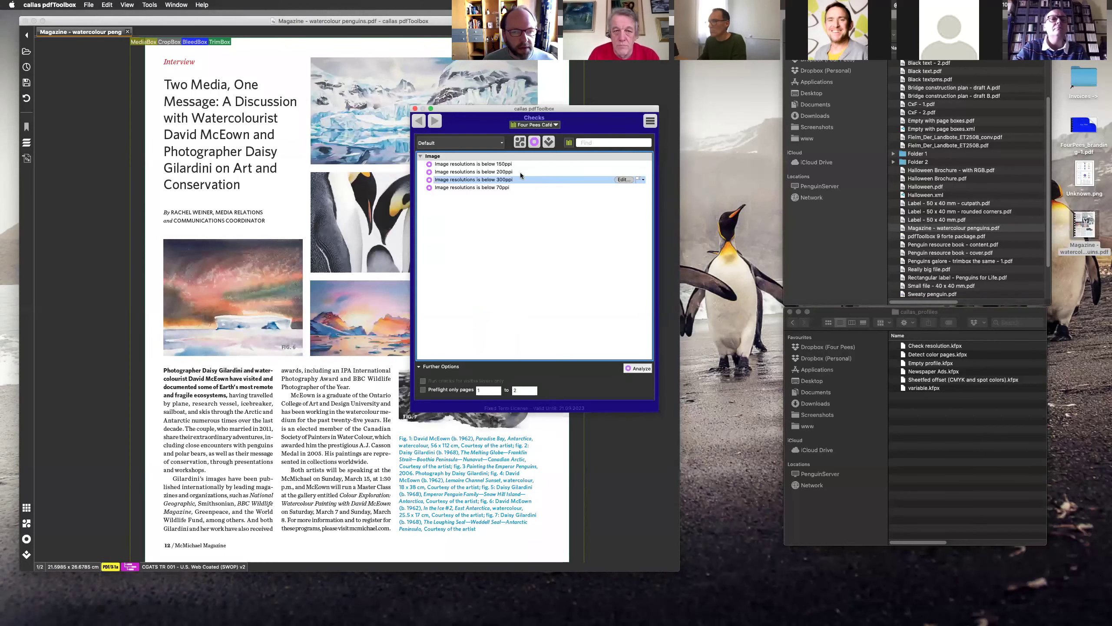
click(644, 368)
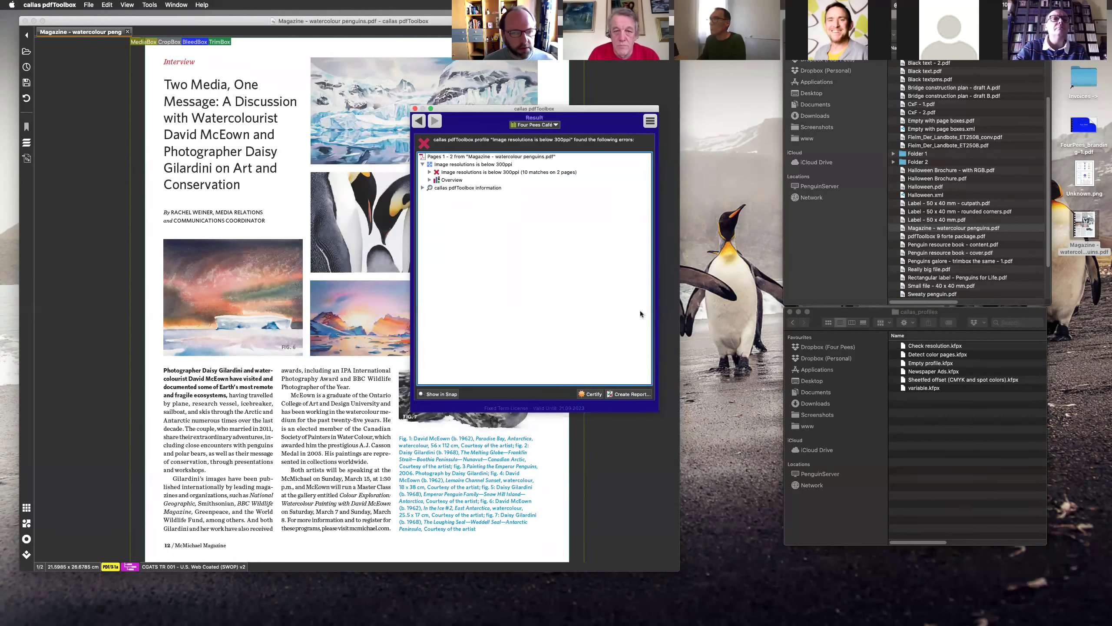
Step: Expand the 300ppi results to inspect the first page 1 image's resolution trigger value, and return to the checks list
click(431, 172)
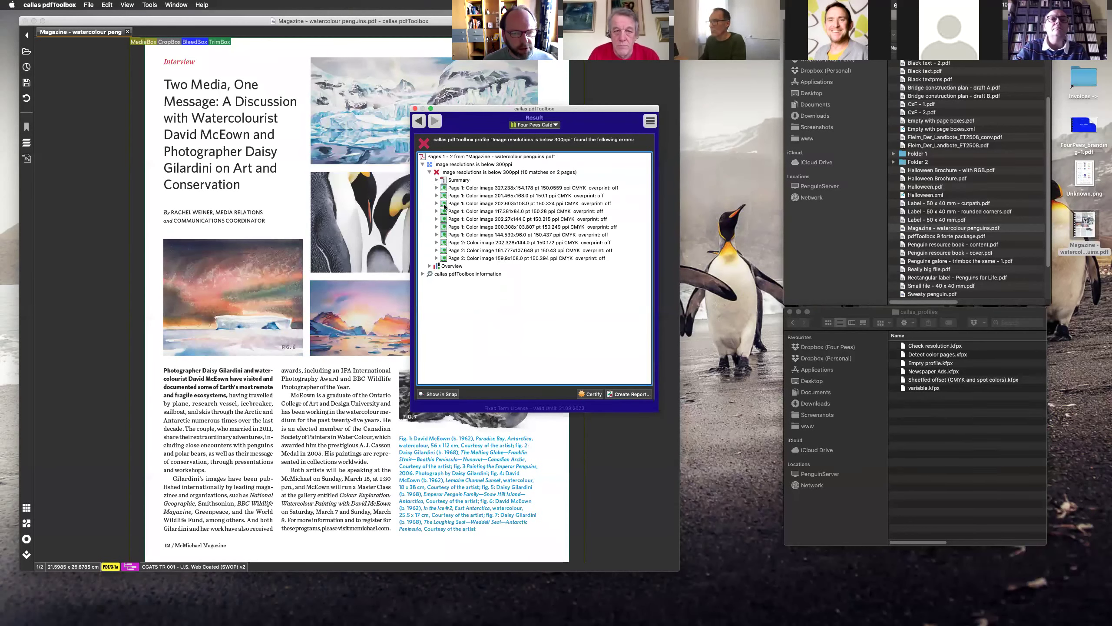
click(436, 188)
click(443, 211)
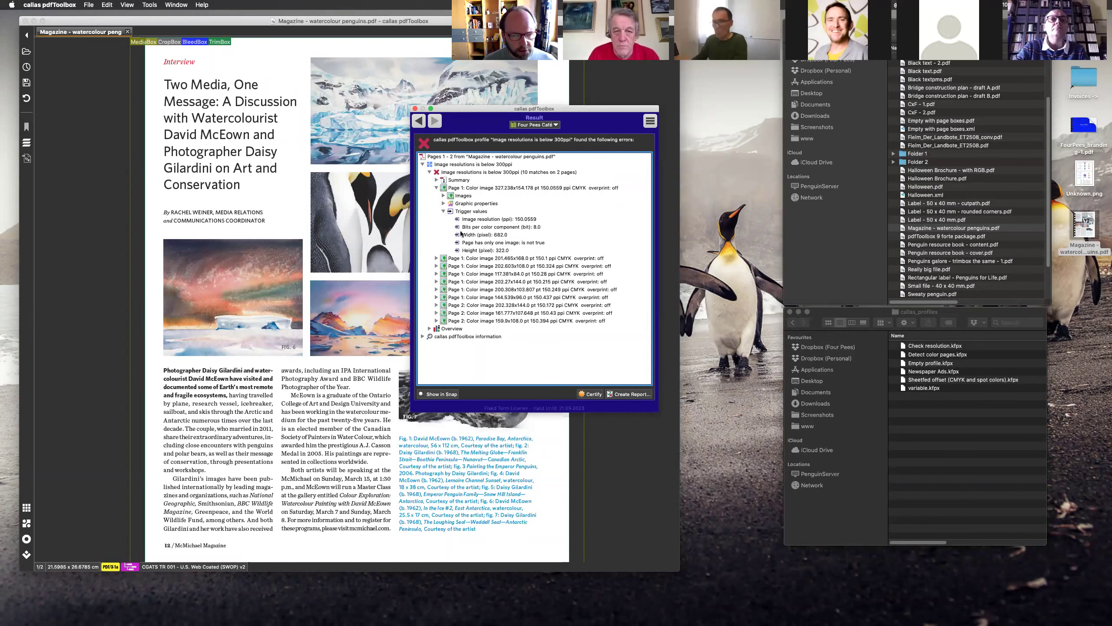
click(528, 220)
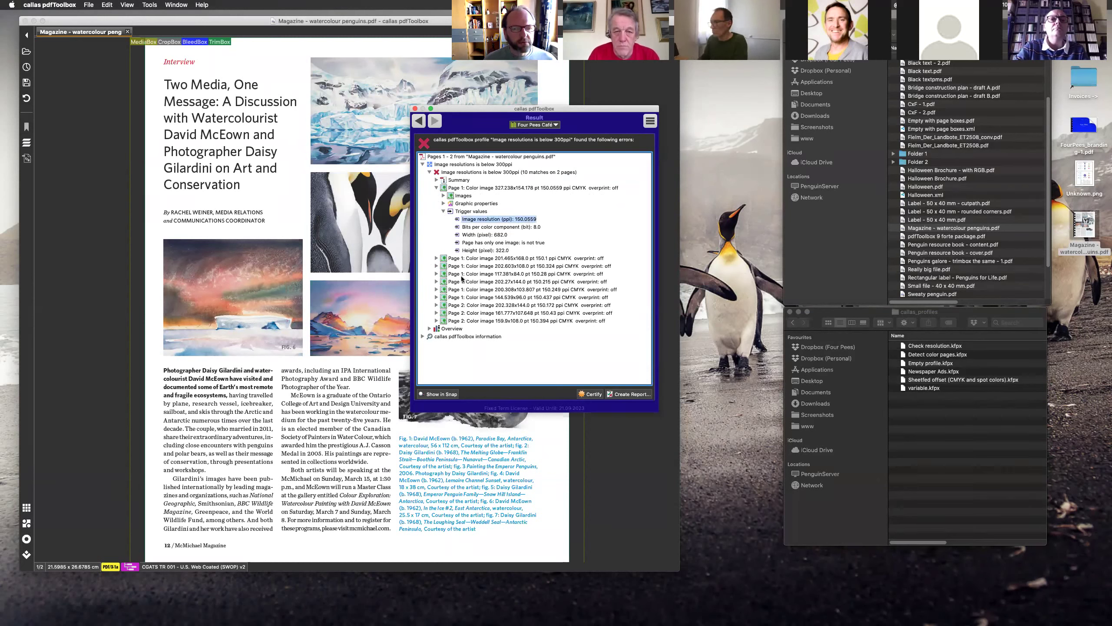
click(421, 119)
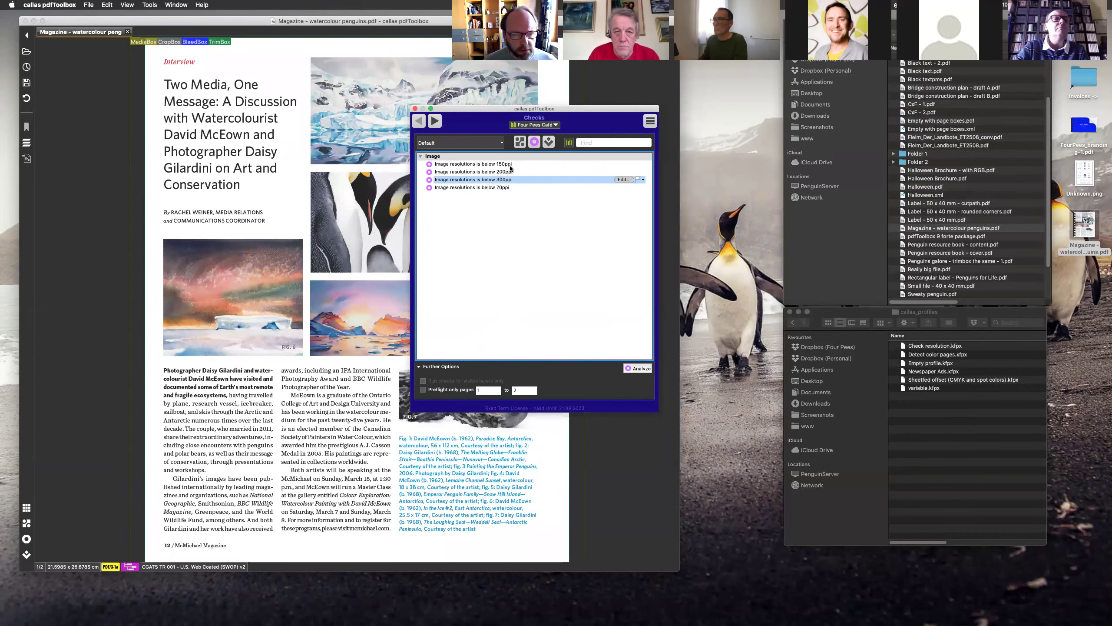
Step: Analyze the magazine PDF with the "Image resolutions is below 150ppi" check and return to the checks list
click(508, 164)
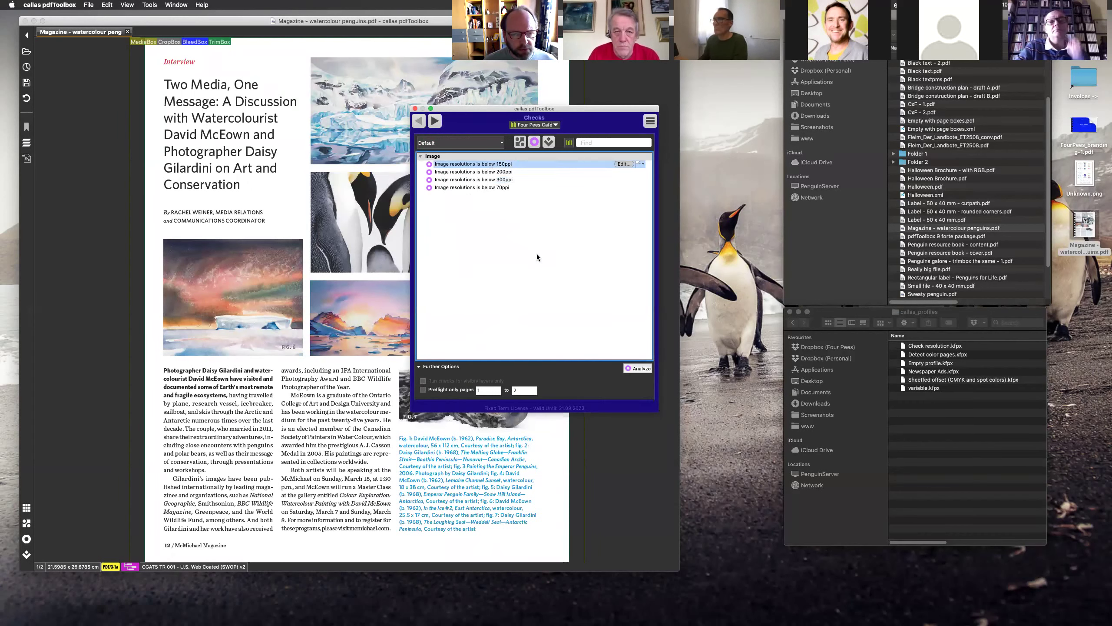
click(646, 369)
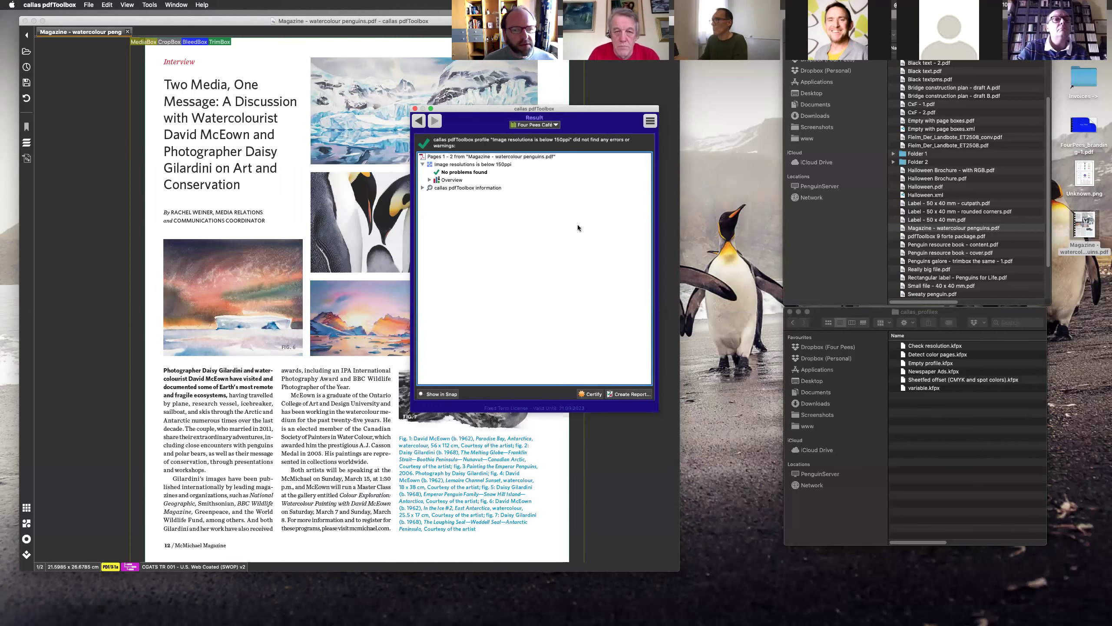
click(419, 122)
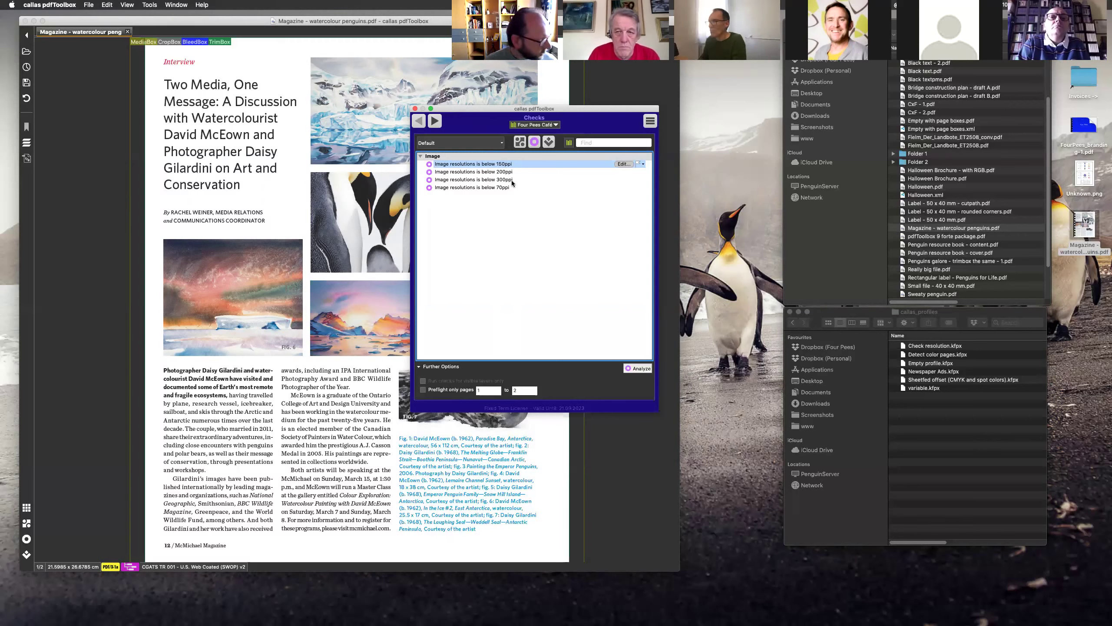
Step: Duplicate the "Image resolutions is below 150ppi" check
drag(522, 115, 532, 113)
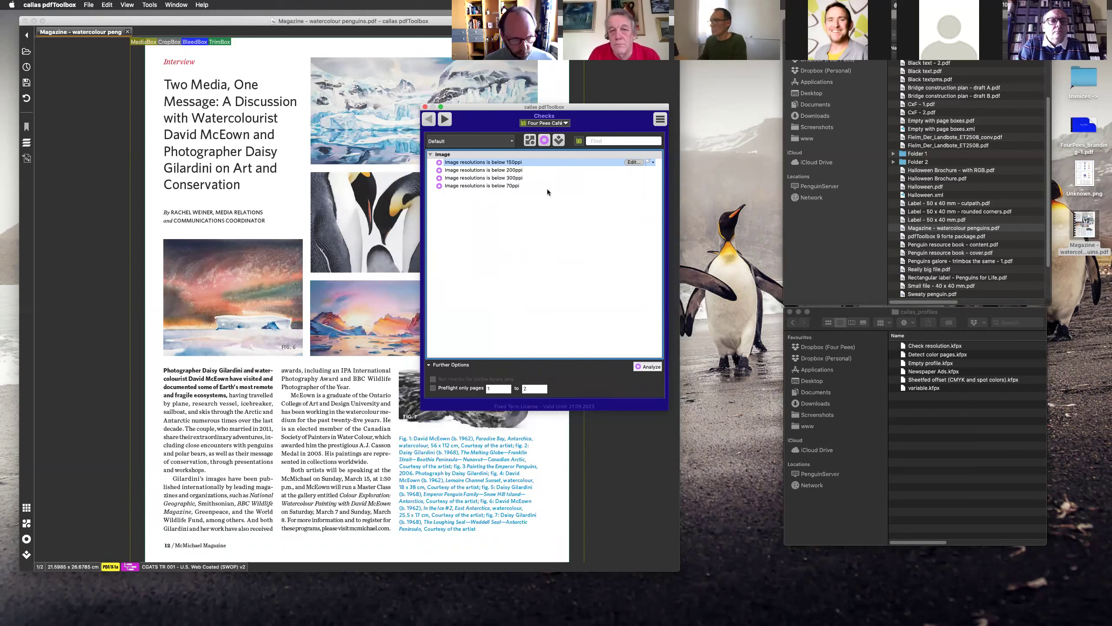
click(660, 120)
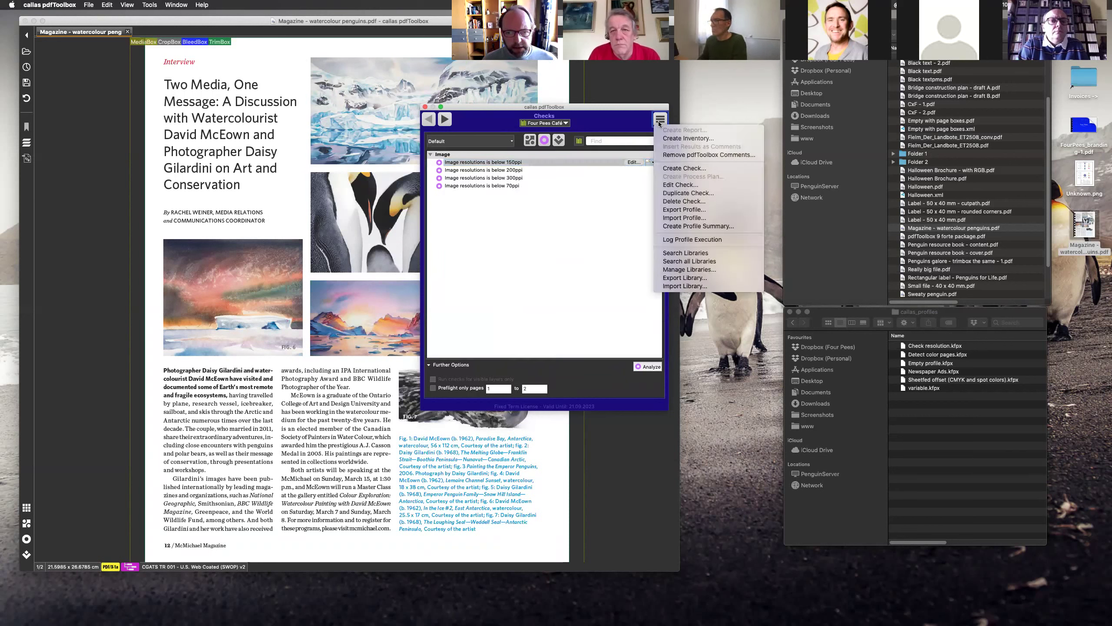
click(676, 194)
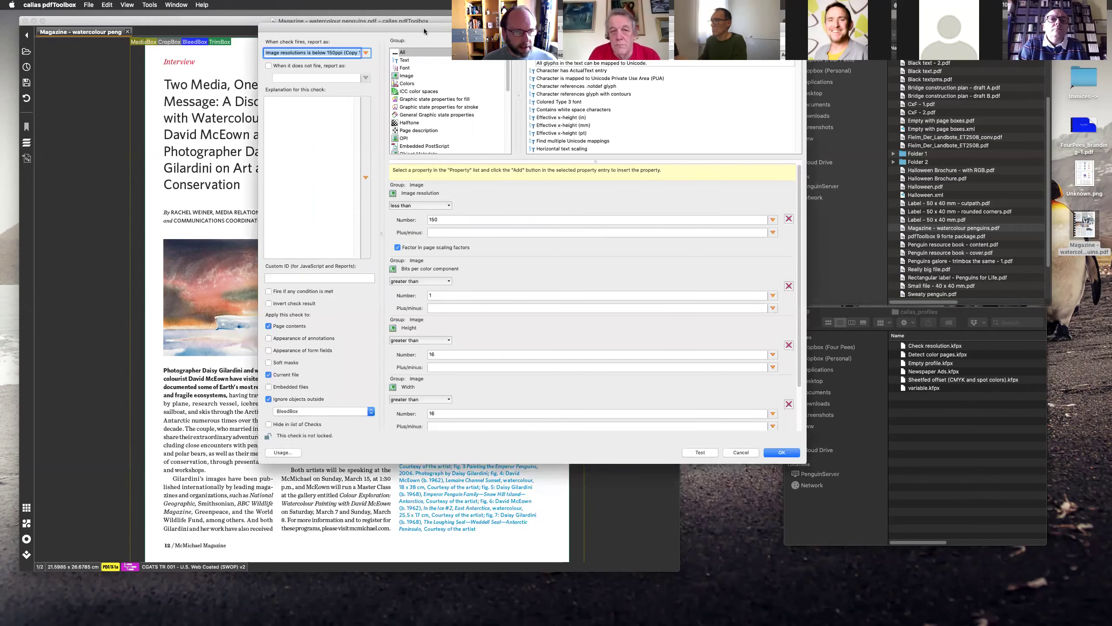
drag(424, 28, 488, 198)
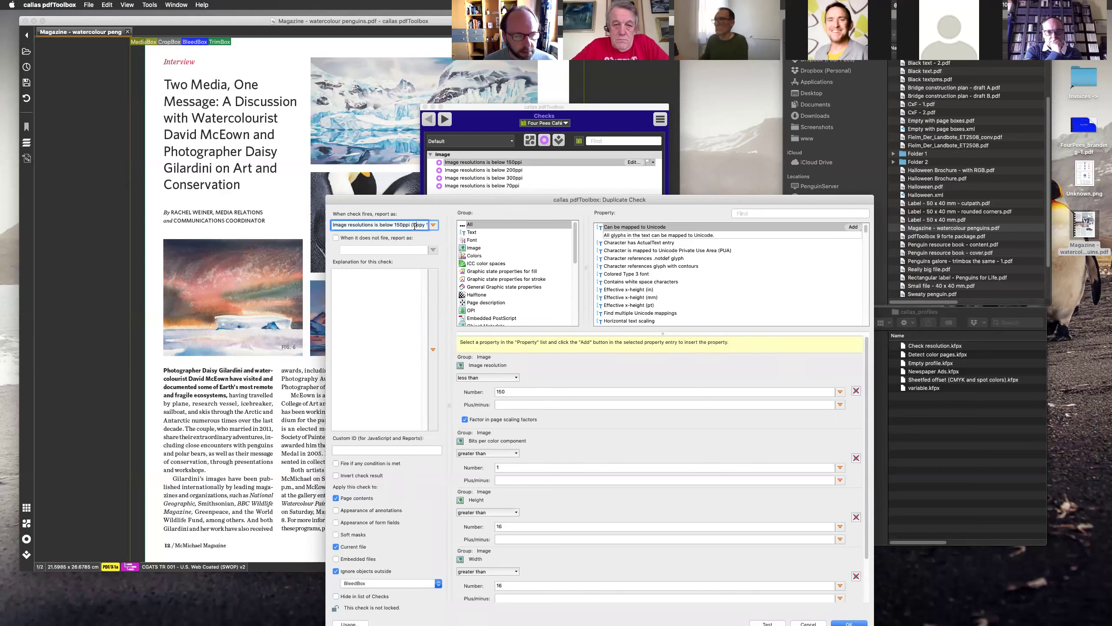
Step: Change the duplicated check's report name to "Image resolutions is too low"
drag(412, 224, 438, 225)
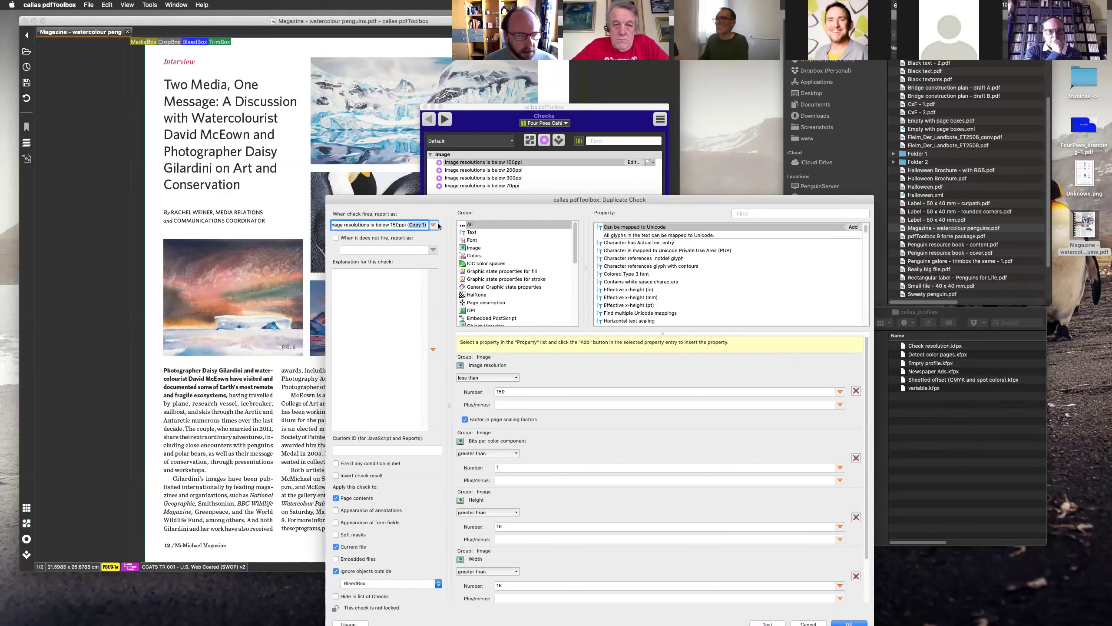
key(BackSpace)
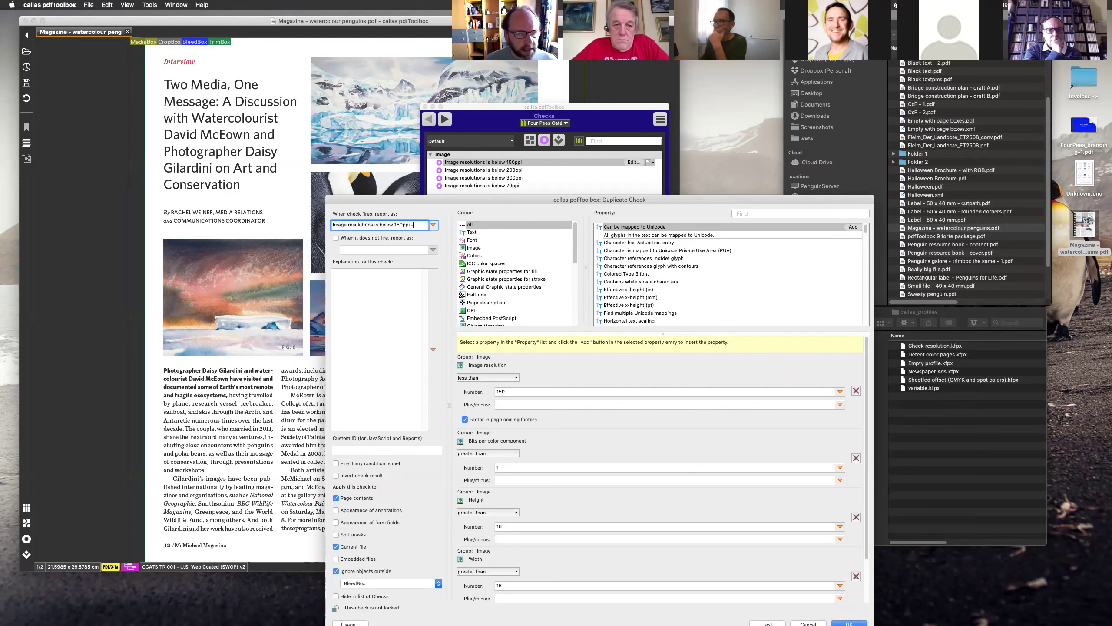
text(- vari)
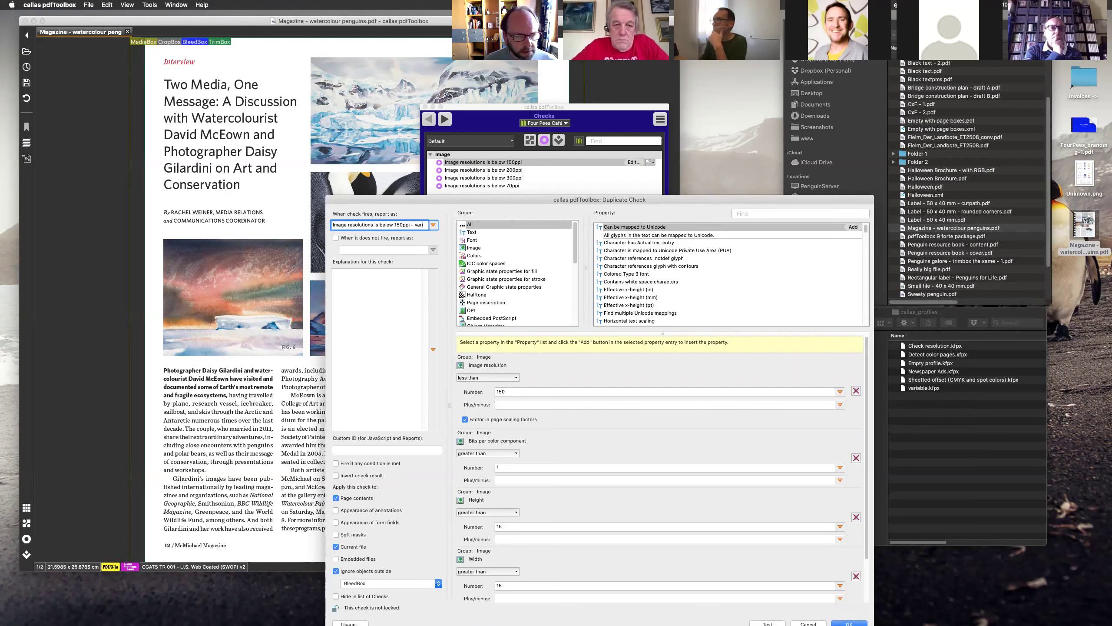
key(BackSpace)
key(BackSpace)
key(BackSpace)
key(BackSpace)
key(BackSpace)
key(BackSpace)
key(BackSpace)
key(BackSpace)
key(BackSpace)
key(BackSpace)
key(BackSpace)
key(BackSpace)
key(BackSpace)
key(BackSpace)
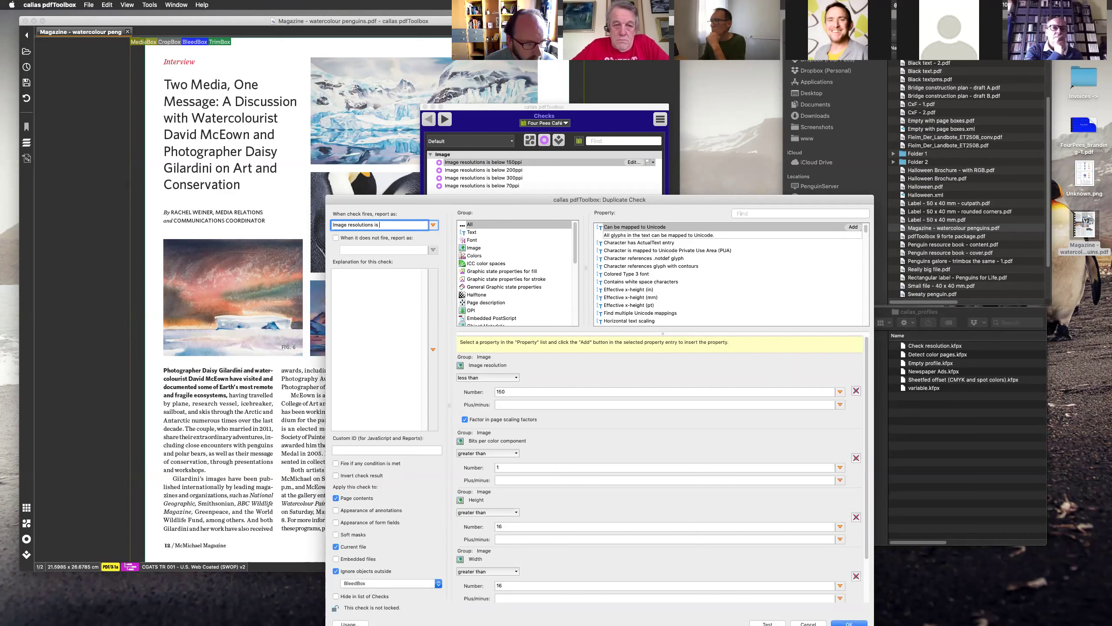
text(bad)
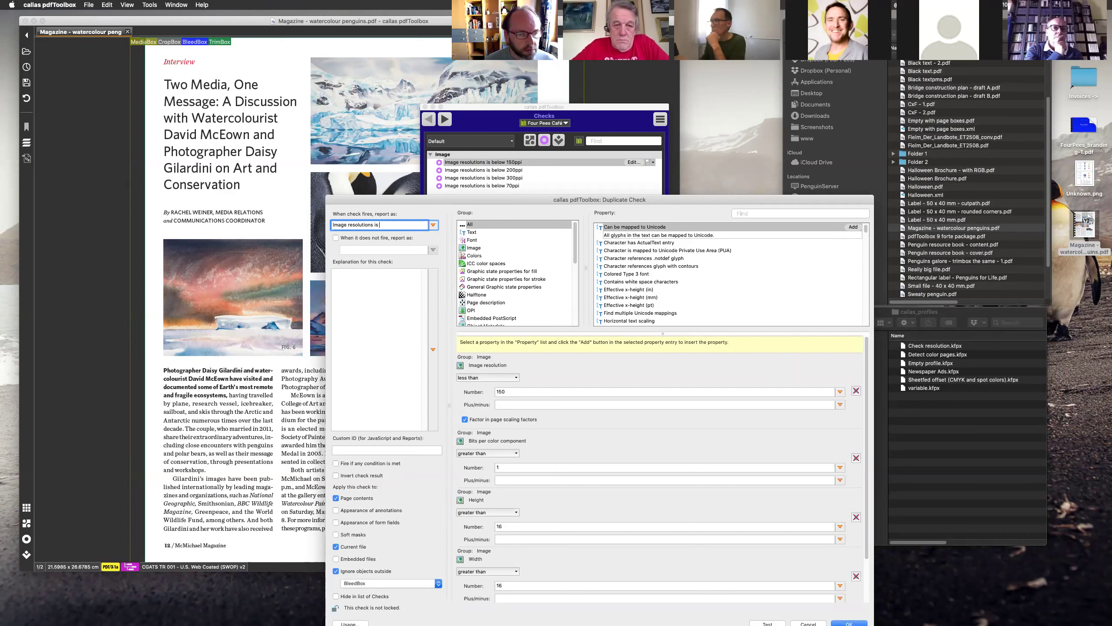
drag(697, 200, 673, 187)
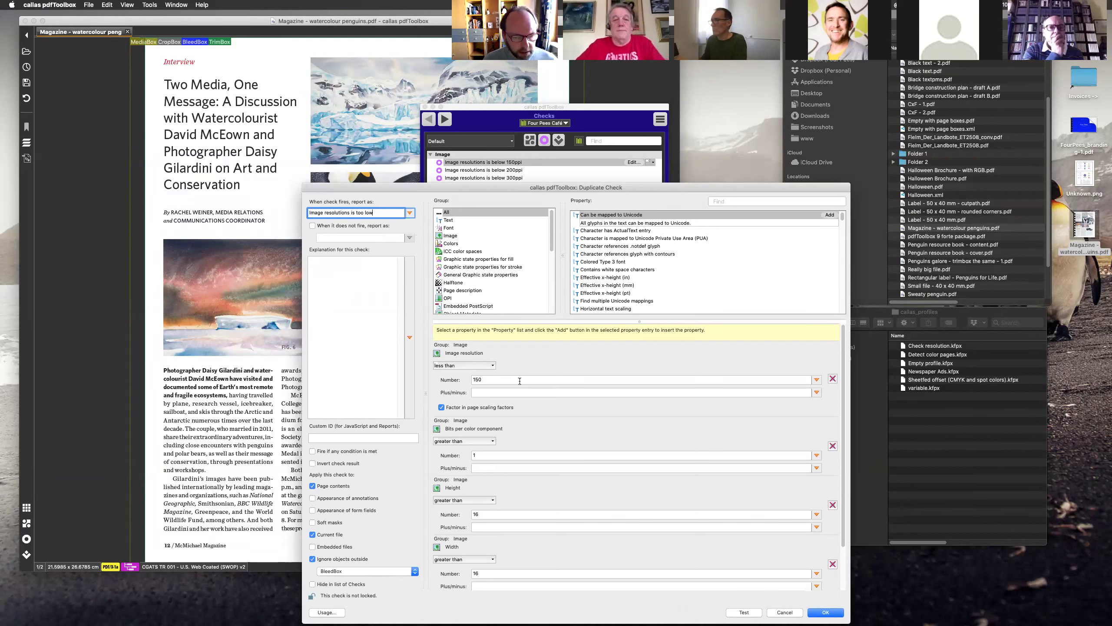
Step: Start a new variable for the Image resolution number in the duplicated check
double_click(493, 379)
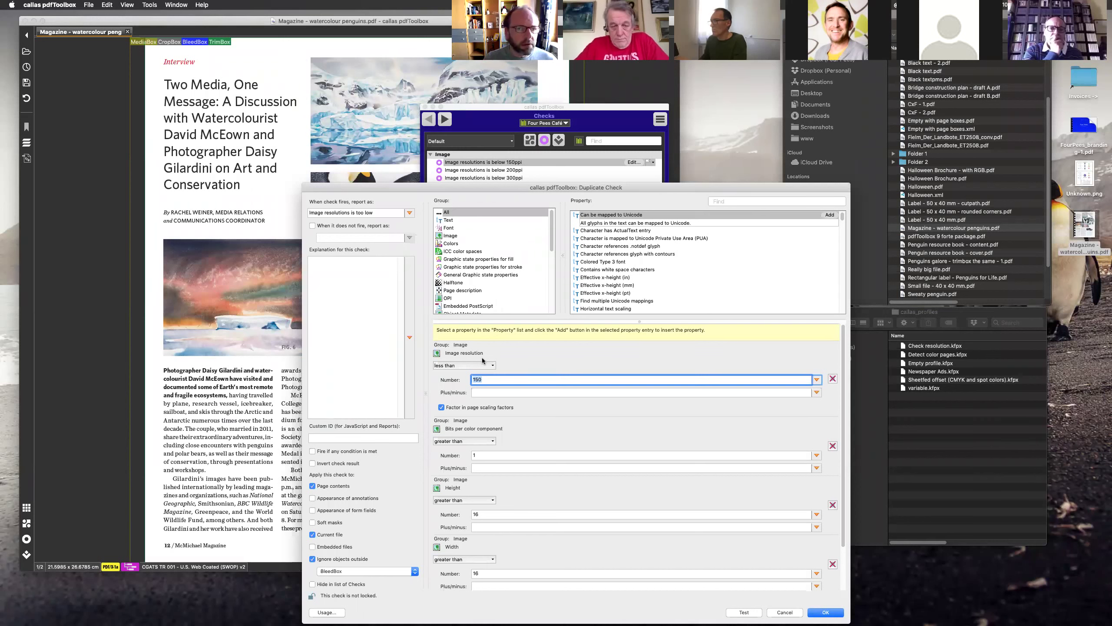
click(816, 381)
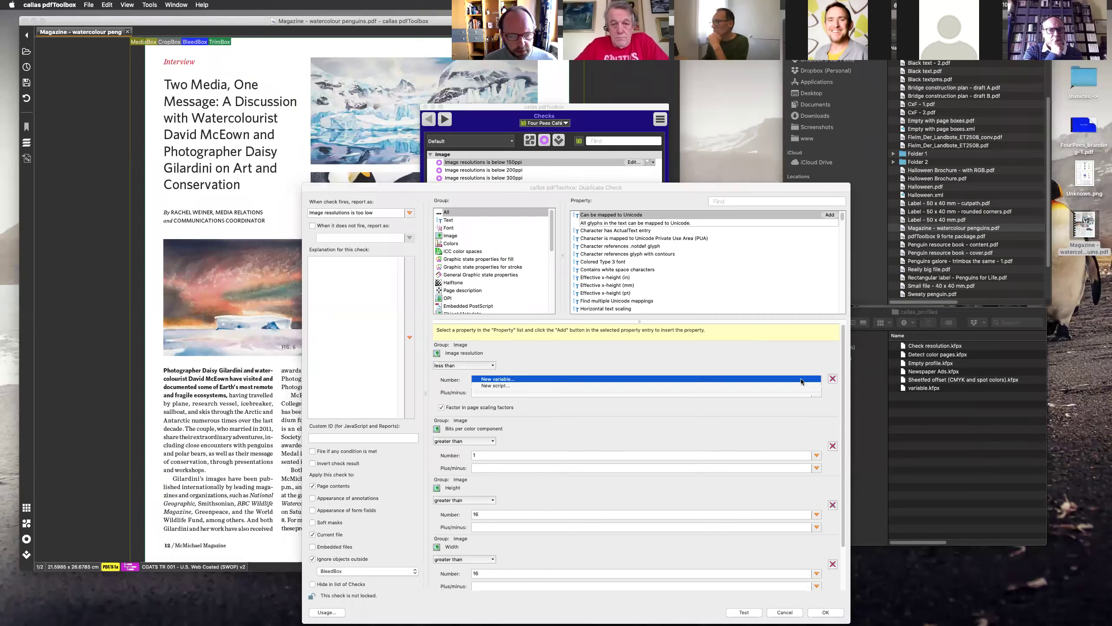
click(801, 380)
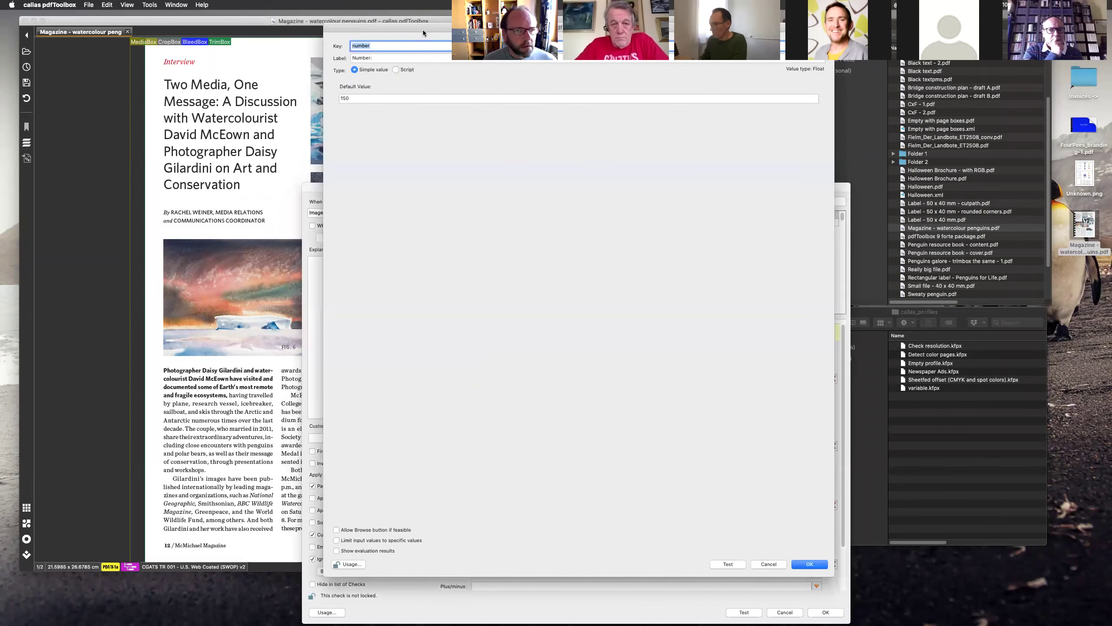
drag(422, 26, 438, 268)
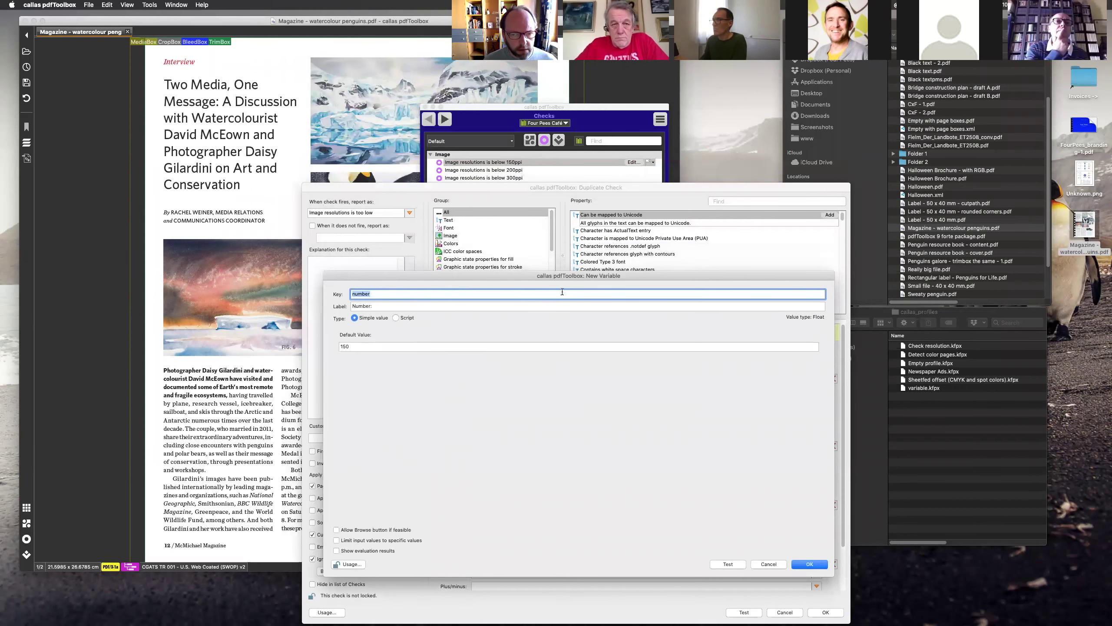
drag(607, 276, 608, 101)
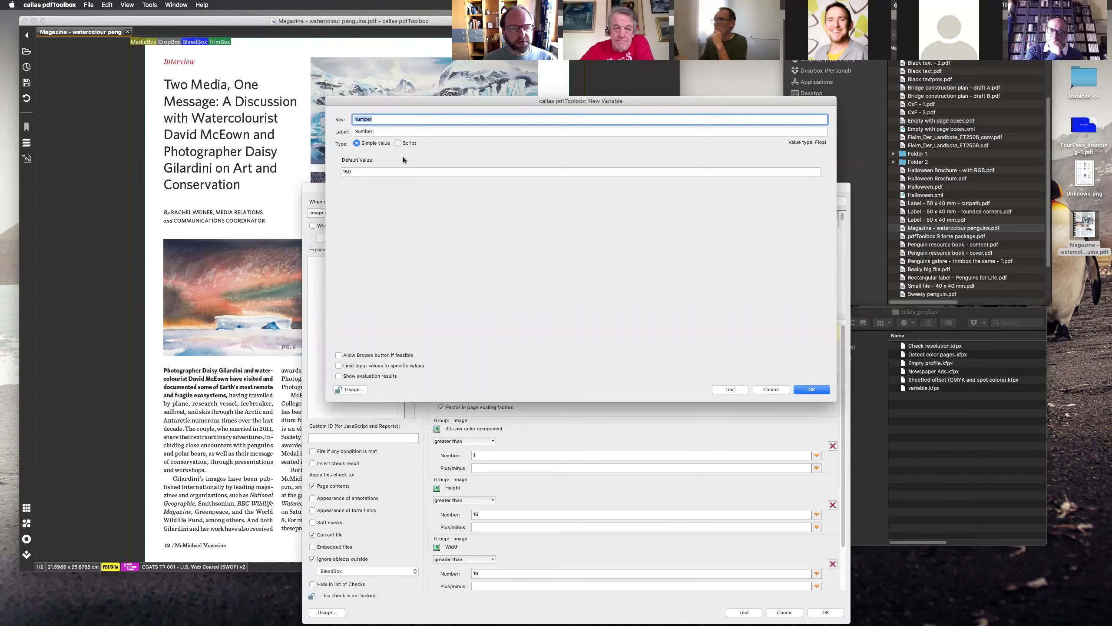
Step: Relaunch callas pdfToolbox and open its list of checks
key(super+h)
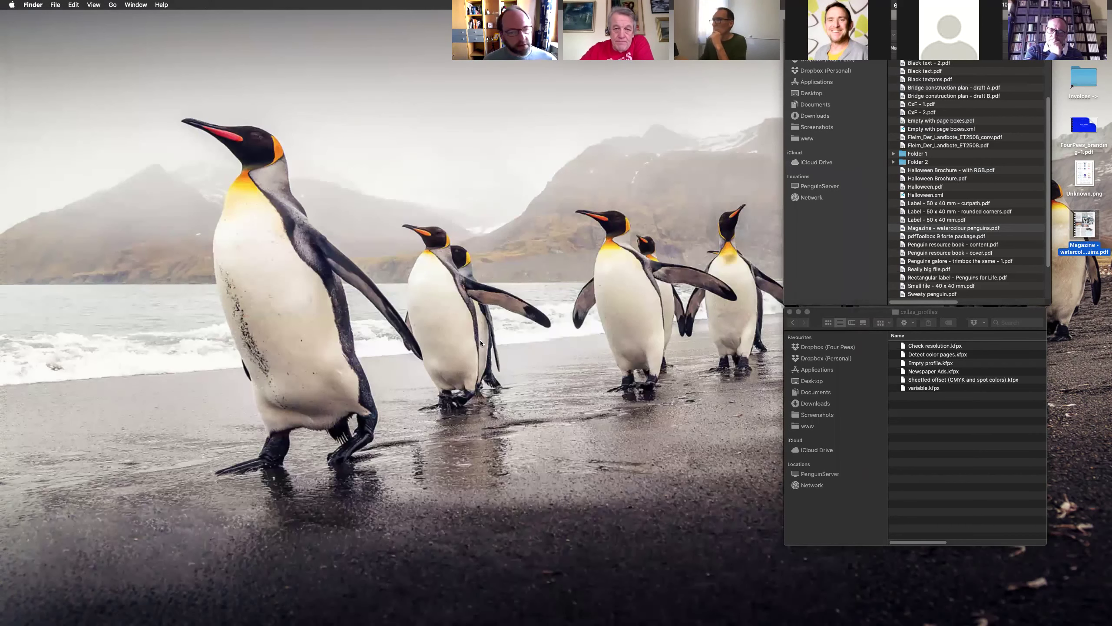
mouse_move(3, 351)
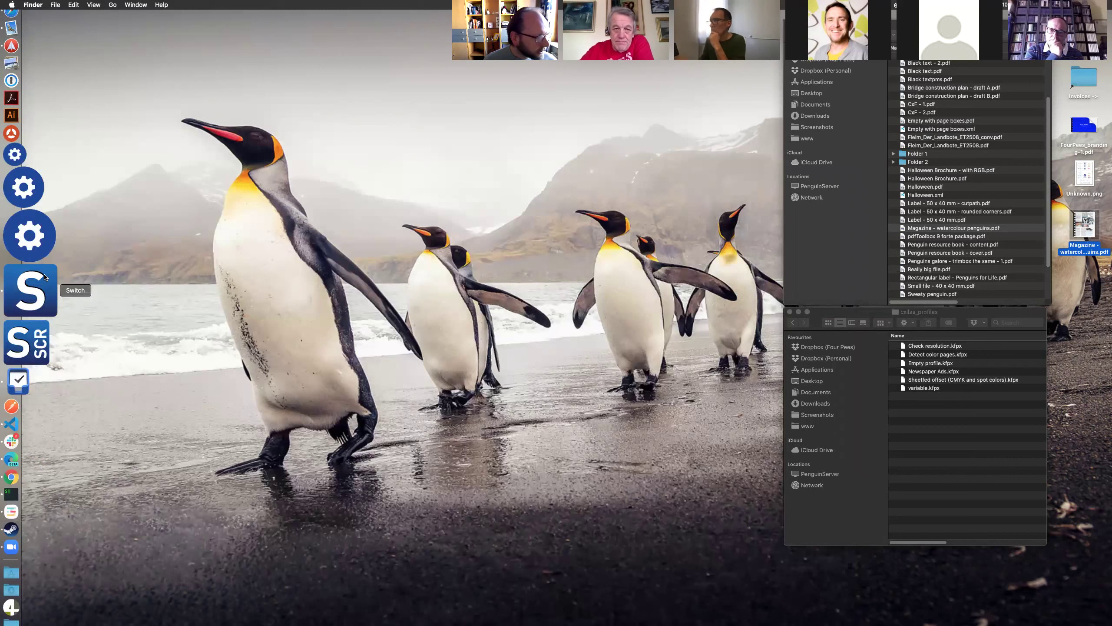
click(13, 265)
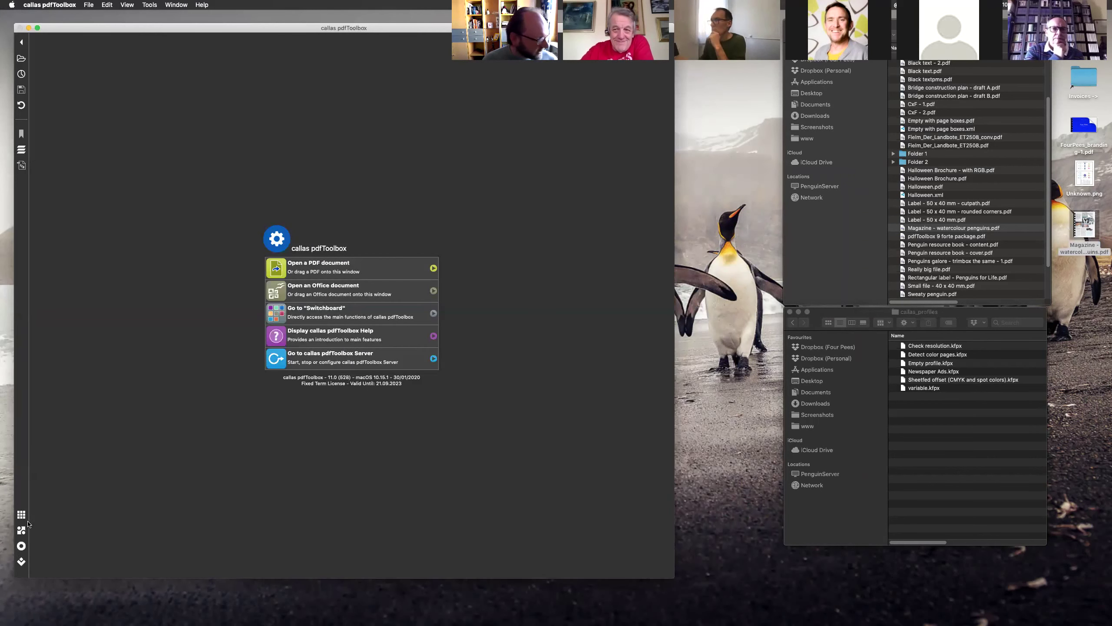
click(21, 546)
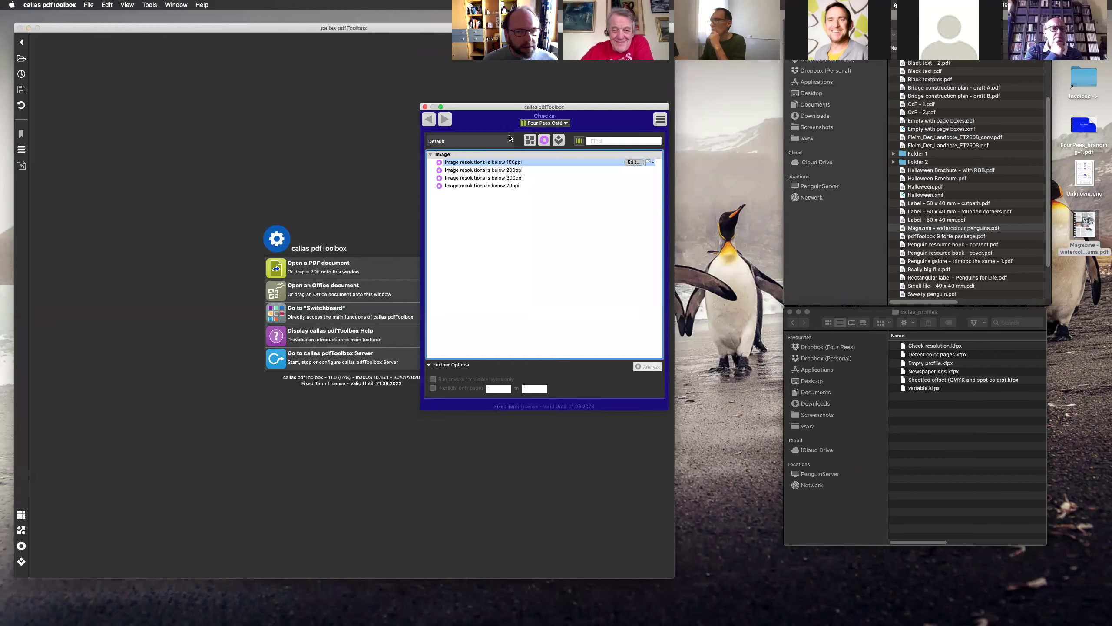
drag(585, 113, 657, 109)
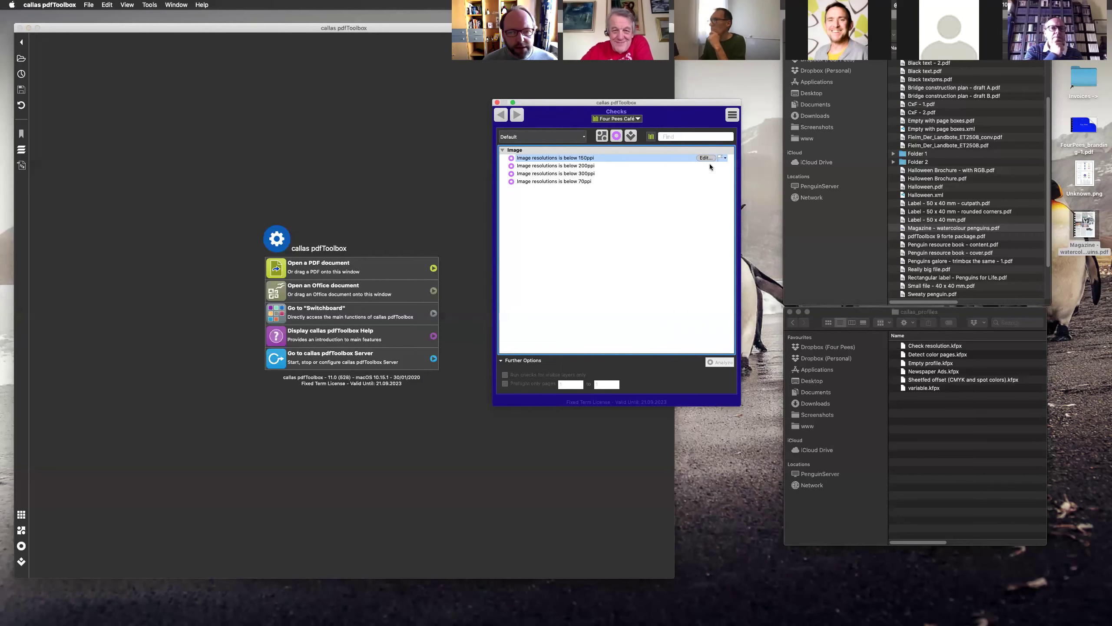
Step: Duplicate the "Image resolutions is below 150ppi" check, dismiss the crash report, and name the copy "Image resolutions is too low"
click(732, 114)
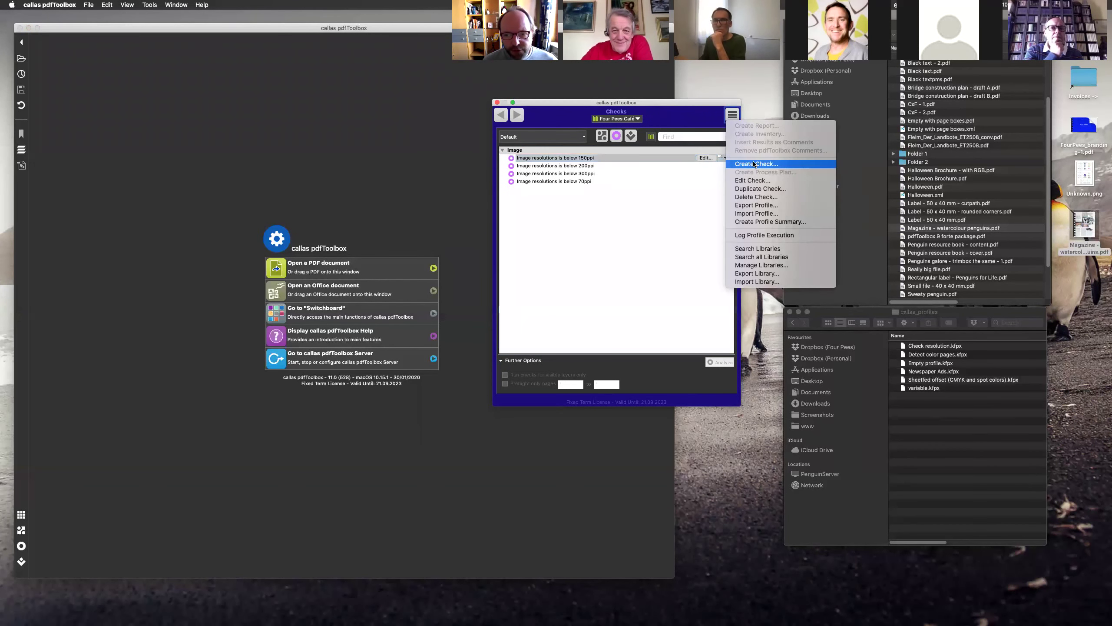
click(753, 188)
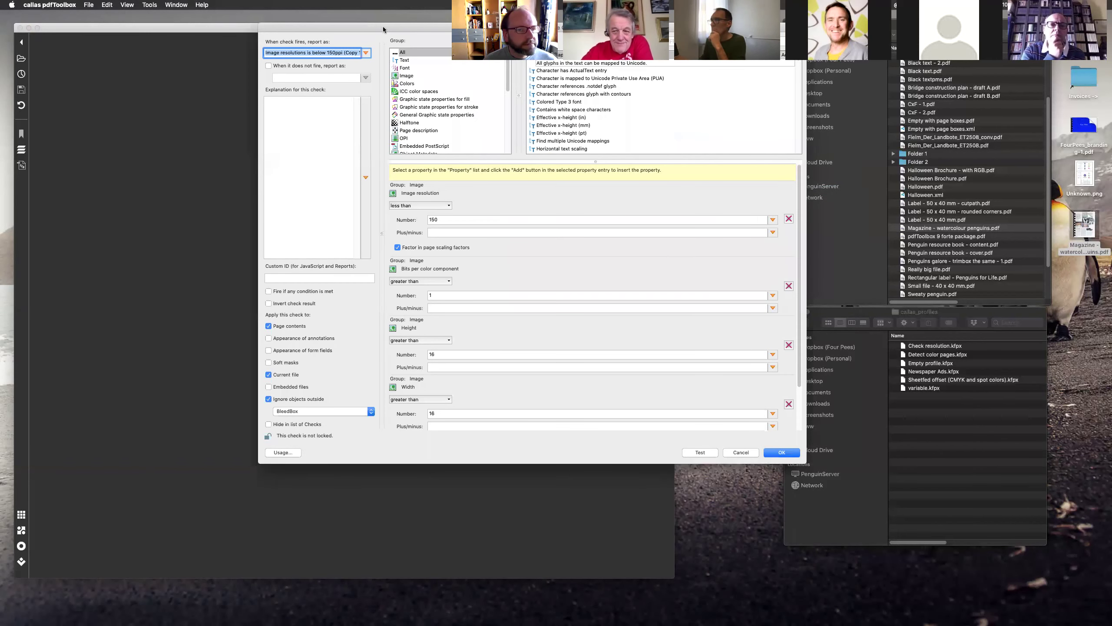
drag(383, 30, 385, 159)
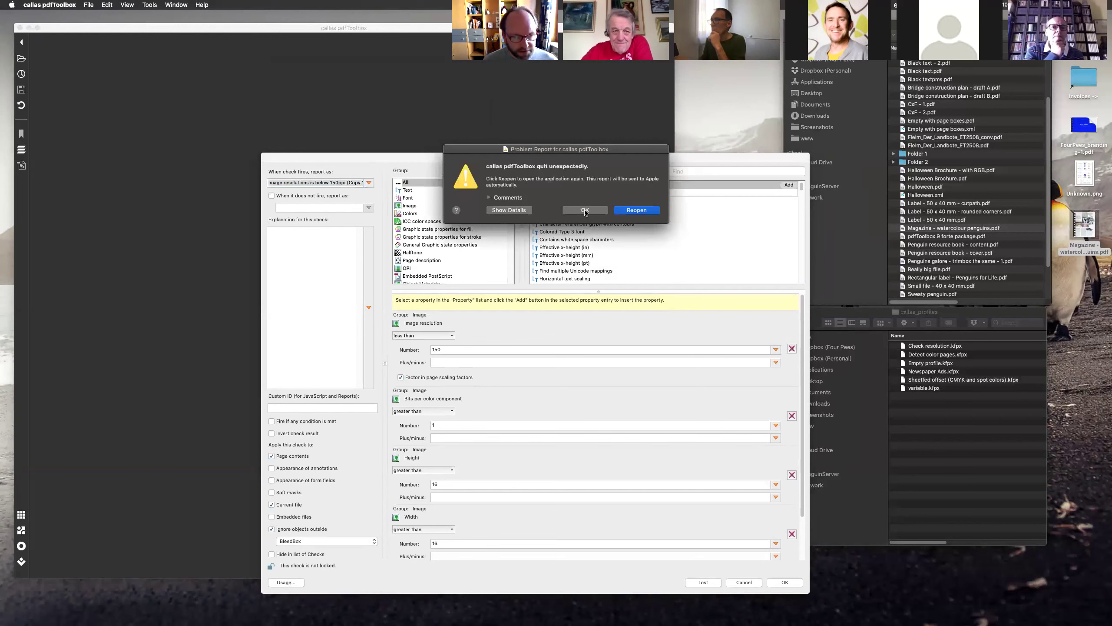
click(585, 210)
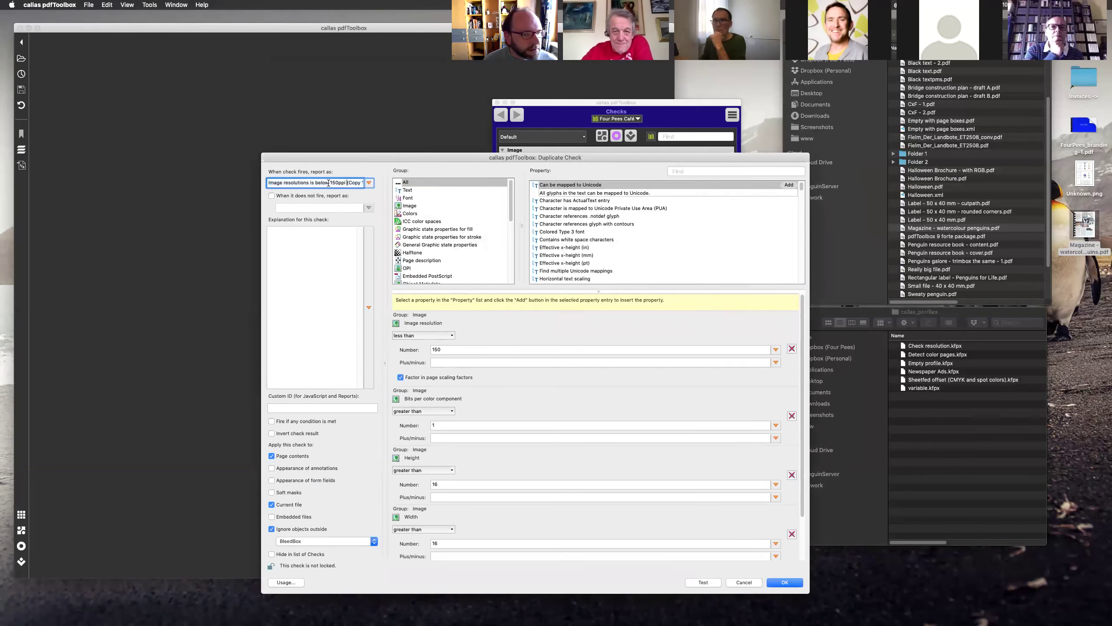
drag(316, 183, 440, 188)
text(too)
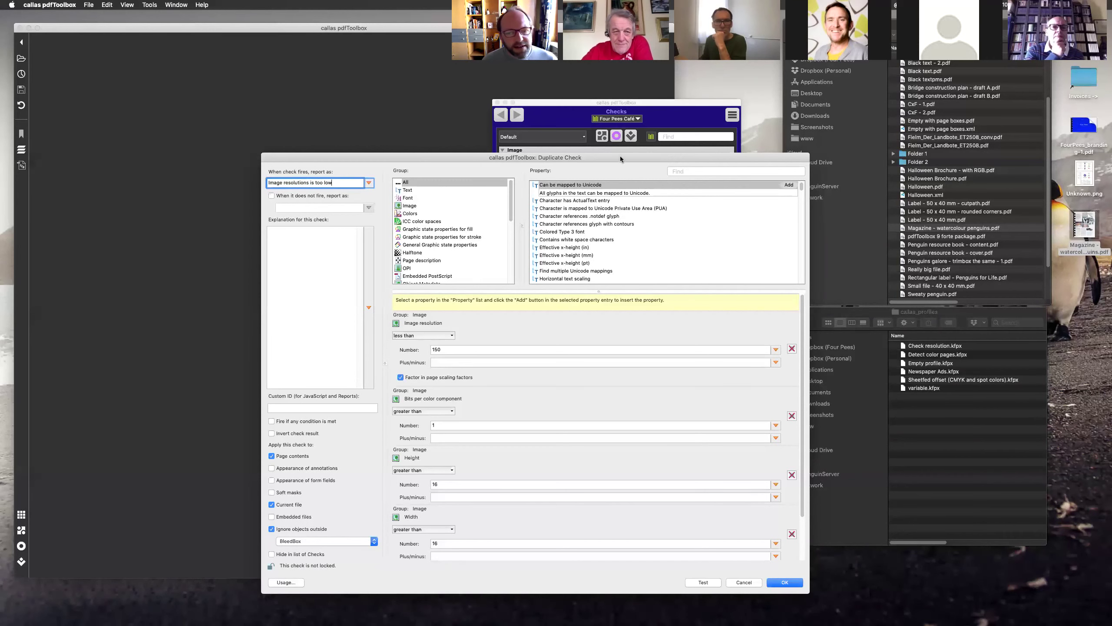
Step: Replace the Image resolution number with a new simple-value variable, key varResolution and label "Minimum resolution", and save the duplicated check
drag(621, 156, 604, 52)
click(610, 245)
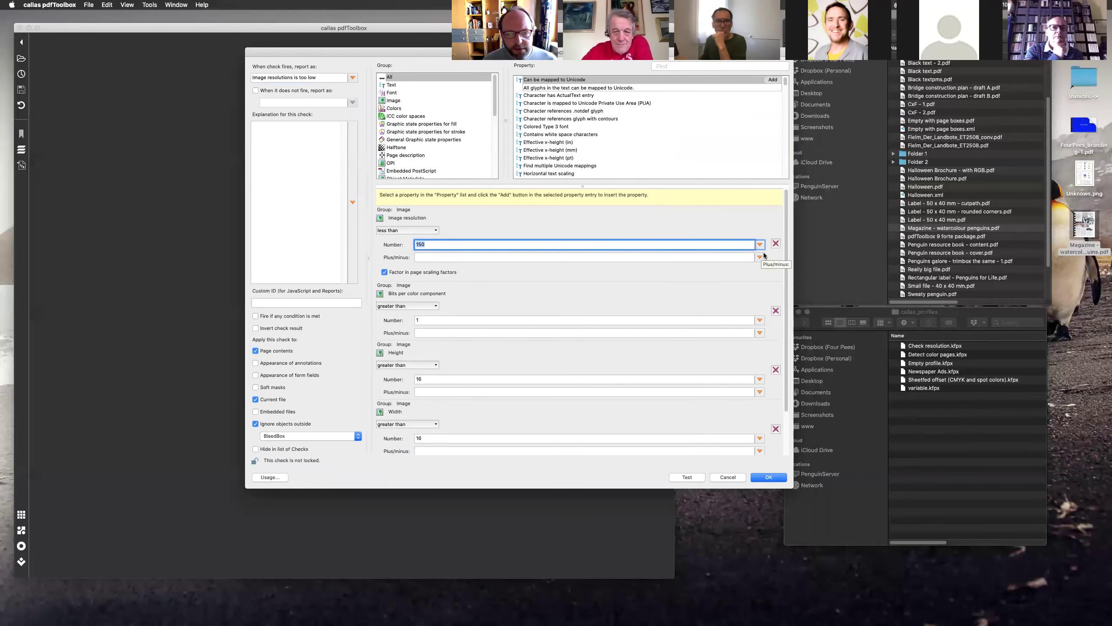
click(759, 244)
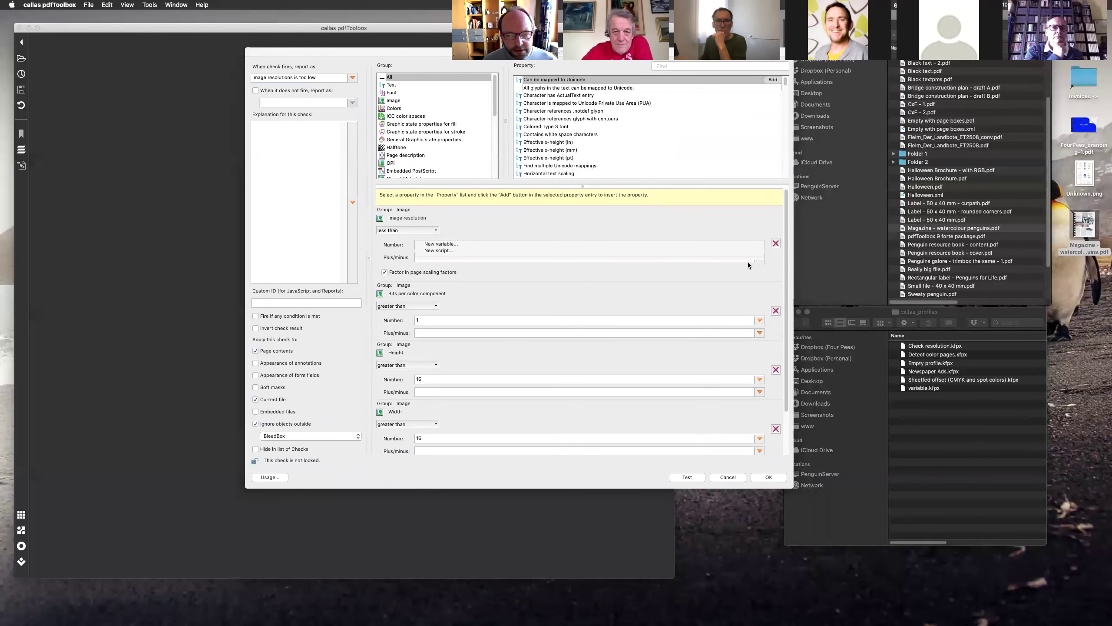
click(672, 244)
drag(407, 23, 424, 150)
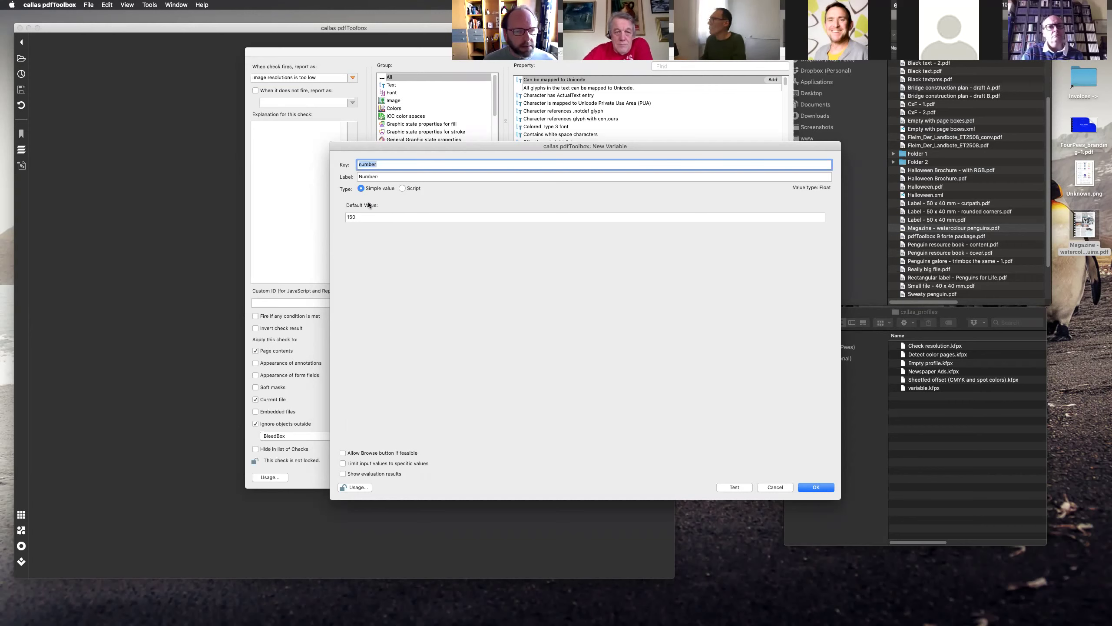
text(var)
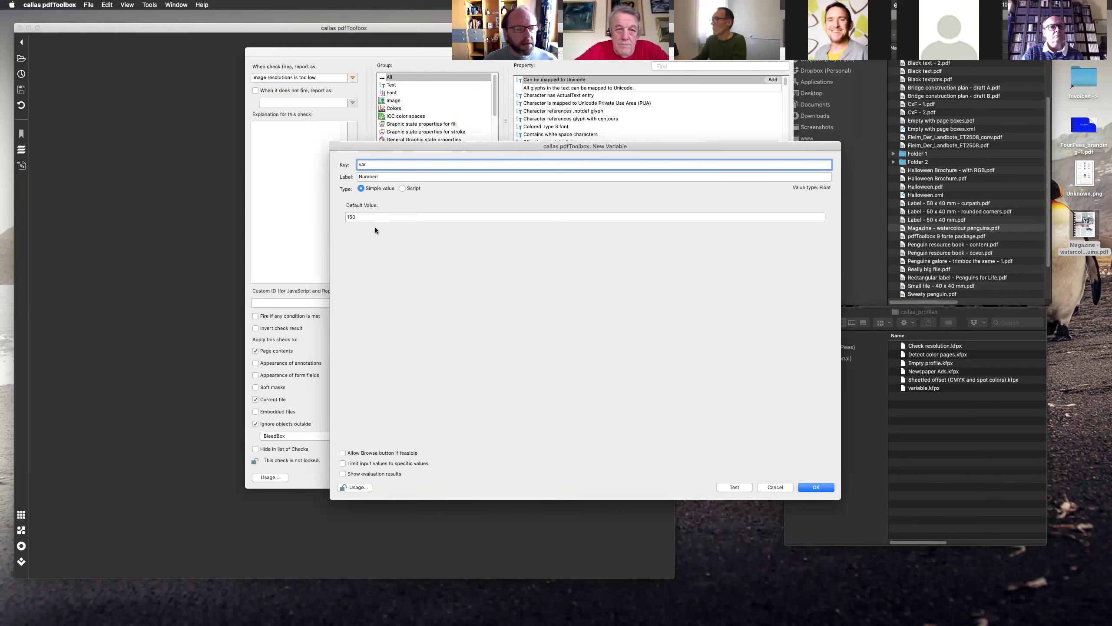
text(Resolution)
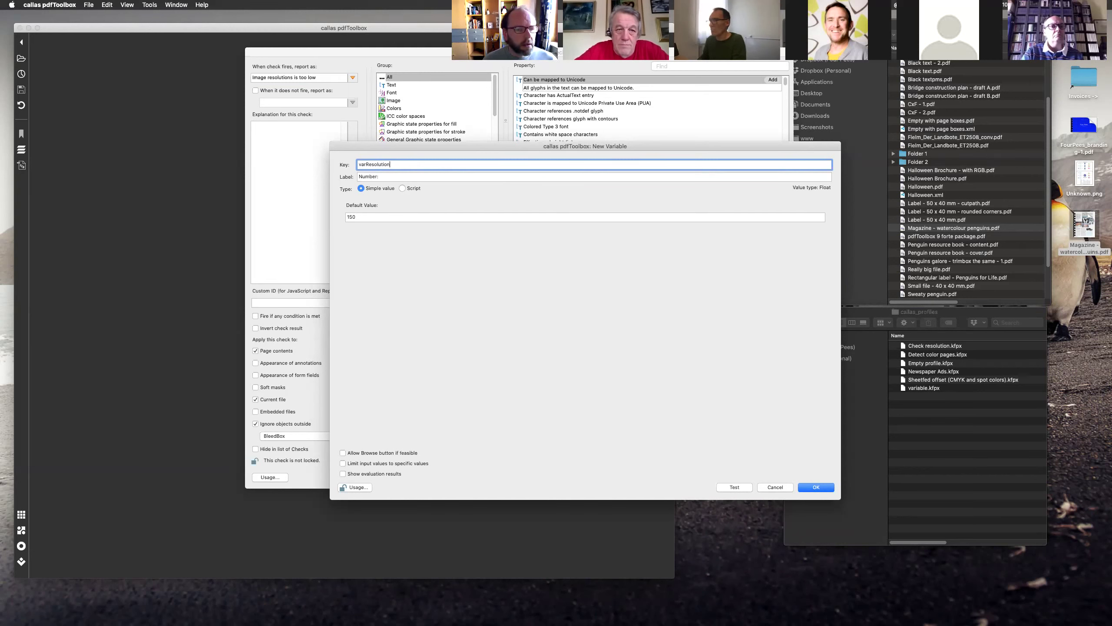
key(Tab)
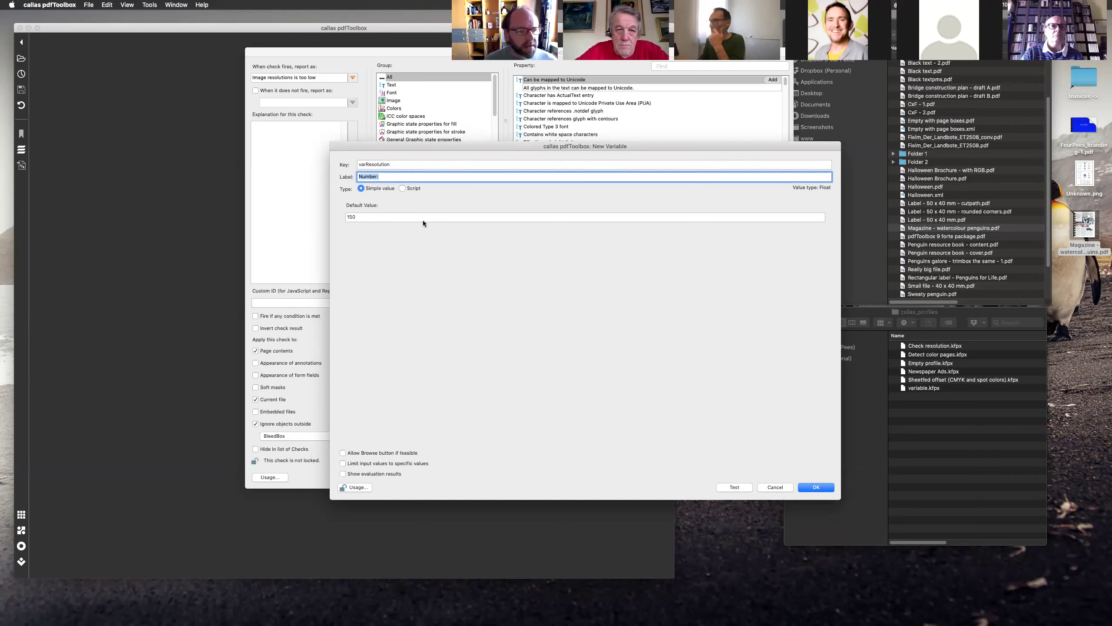
text(Minimum resolution)
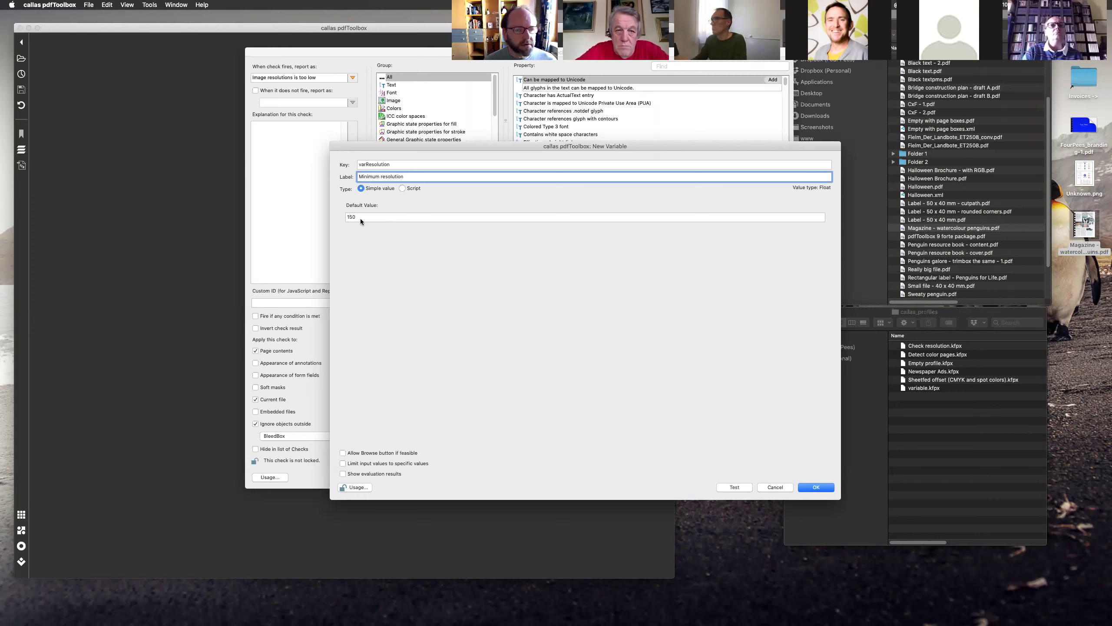
click(827, 488)
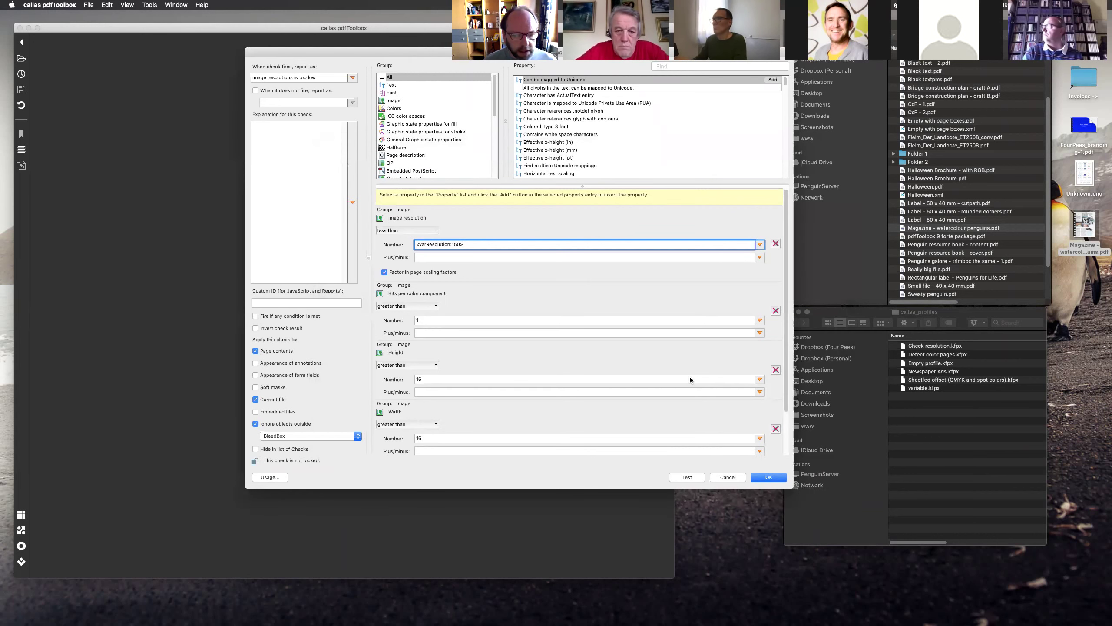
click(769, 477)
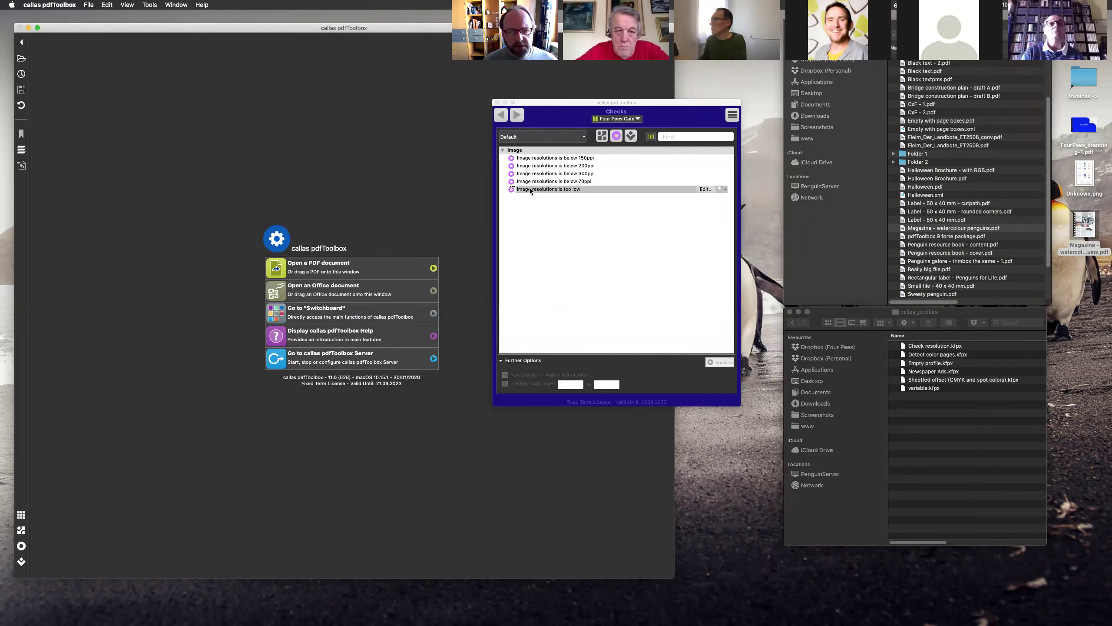
click(577, 190)
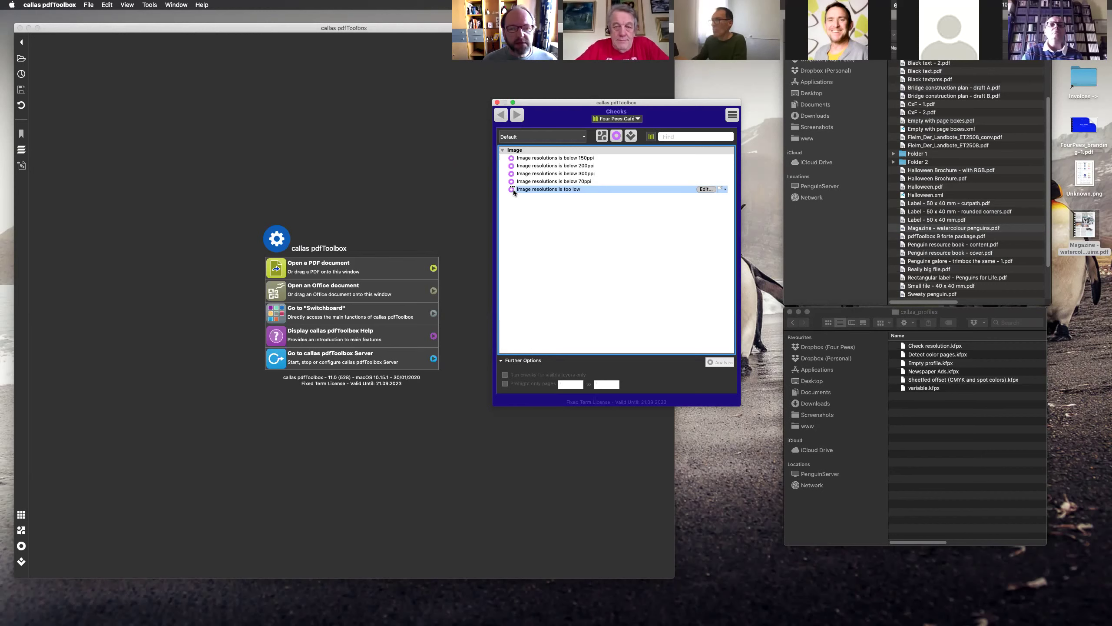
Step: Open Magazine - watercolour penguins.pdf and analyze it with the "Image resolutions is too low" check, using a Minimum resolution of 200
click(602, 136)
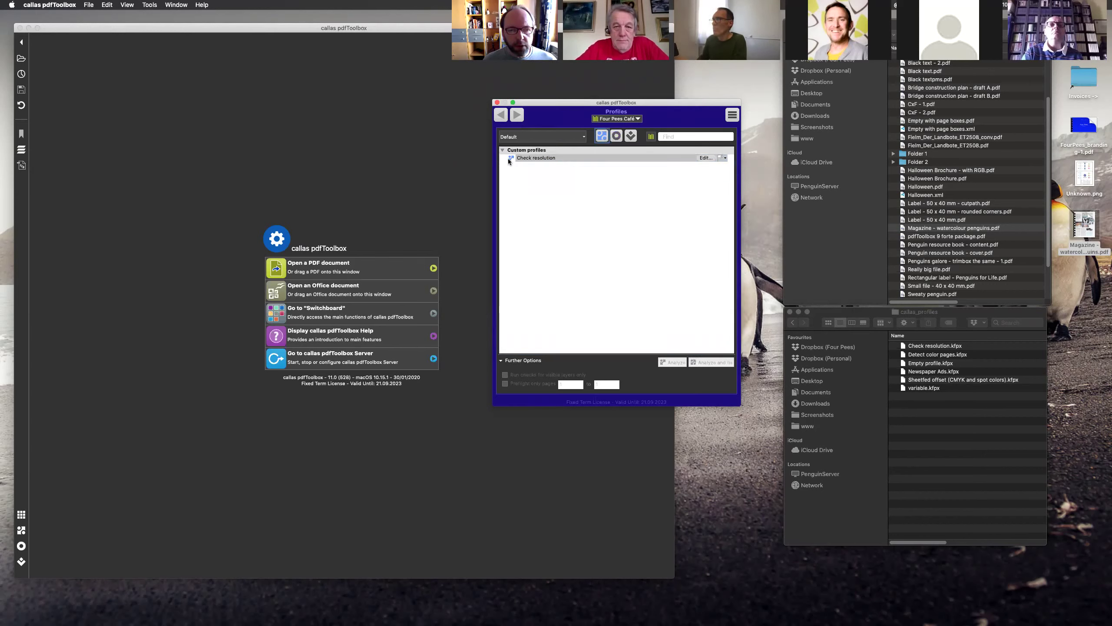
click(616, 137)
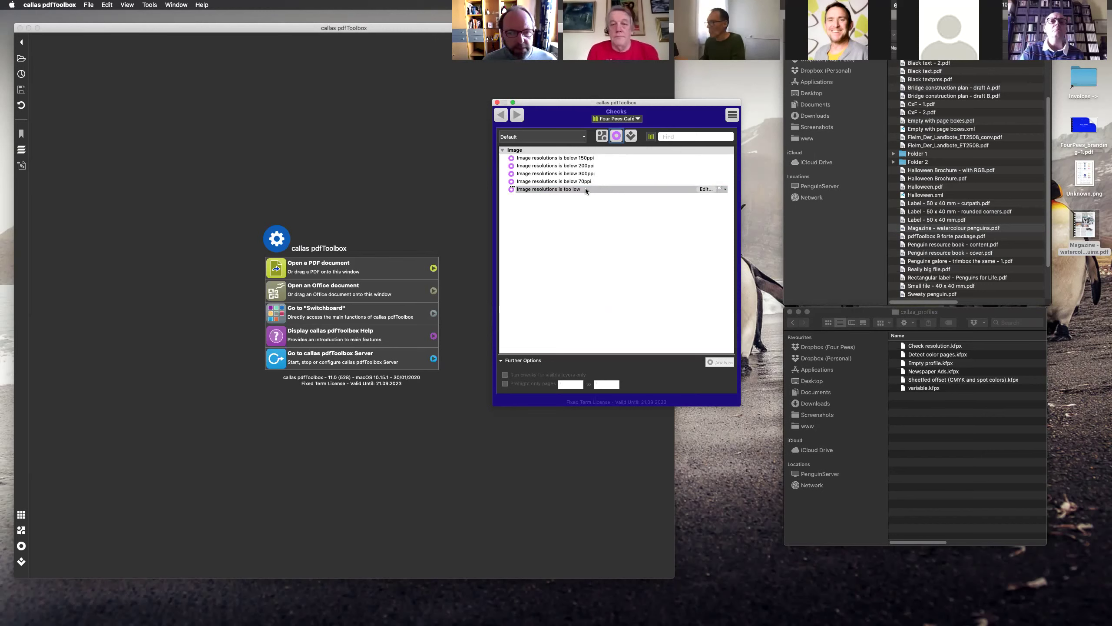
drag(1085, 222, 434, 170)
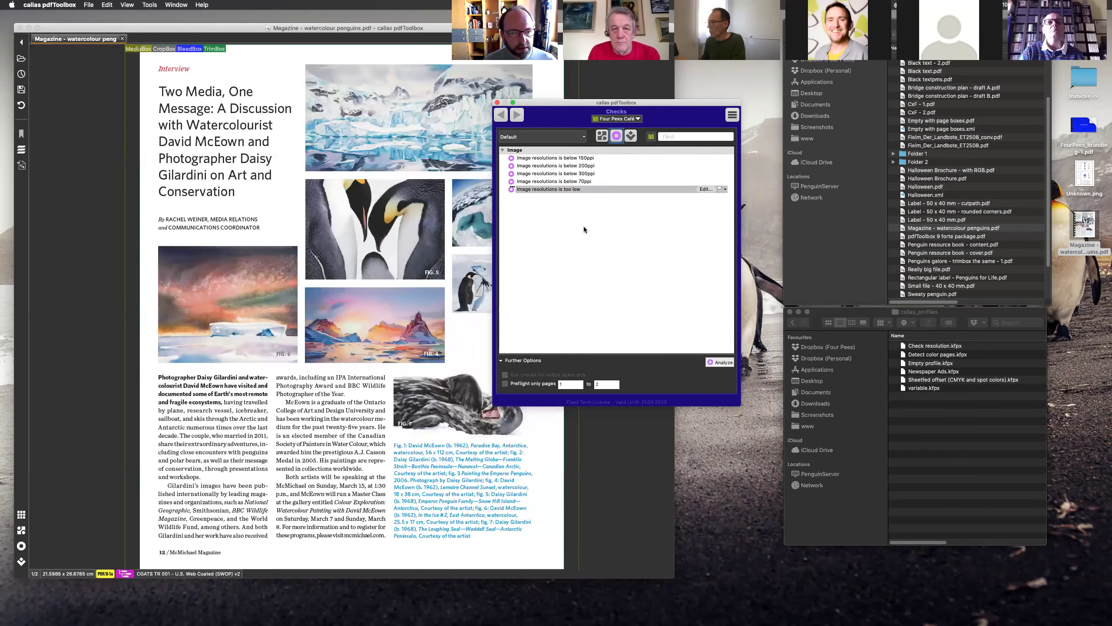
click(729, 364)
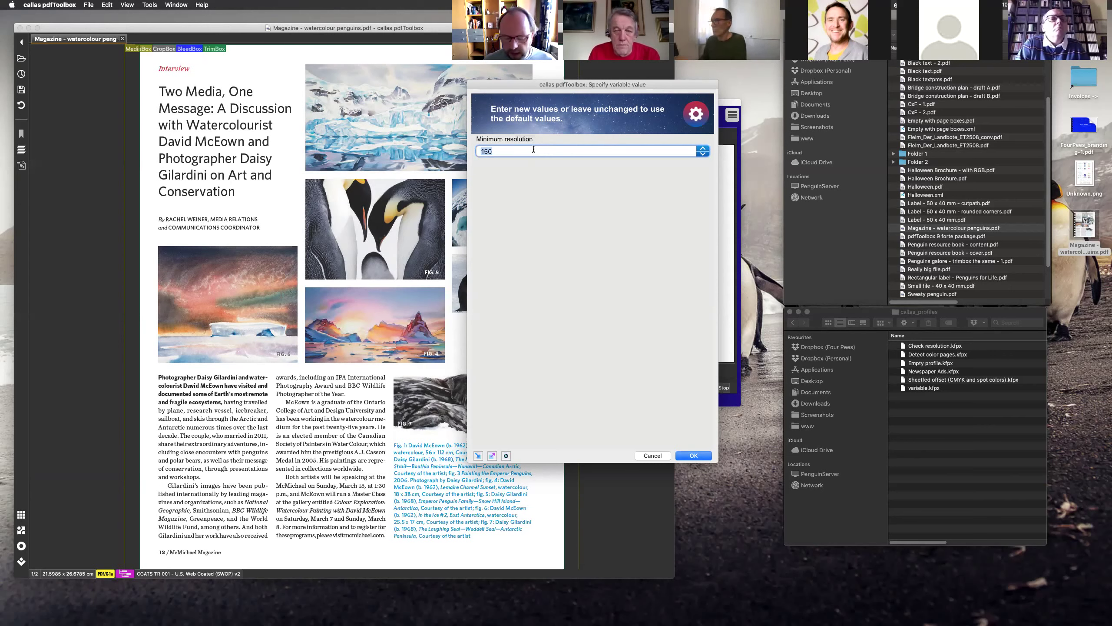
text(200)
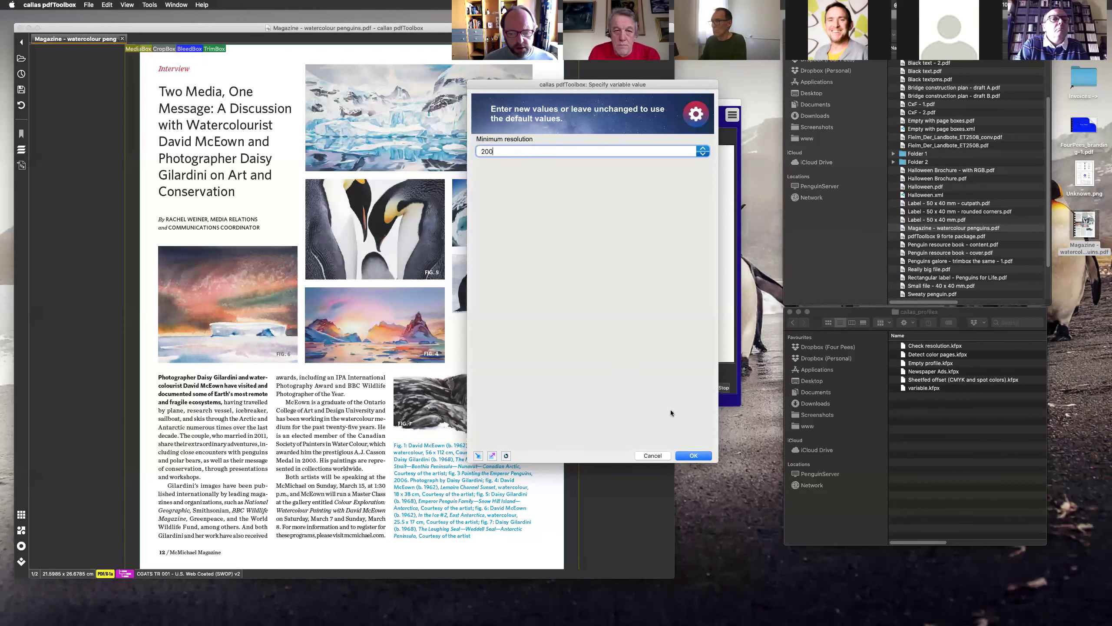
click(692, 458)
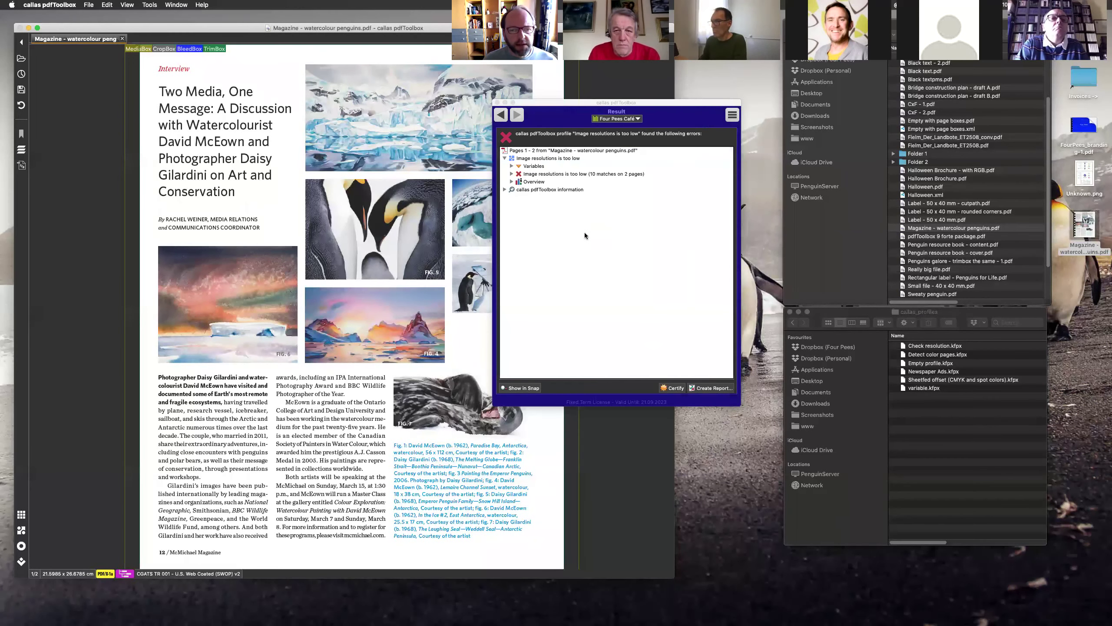
Step: Examine the variables and the low-resolution error in the analysis result, and return to the list of checks
click(511, 167)
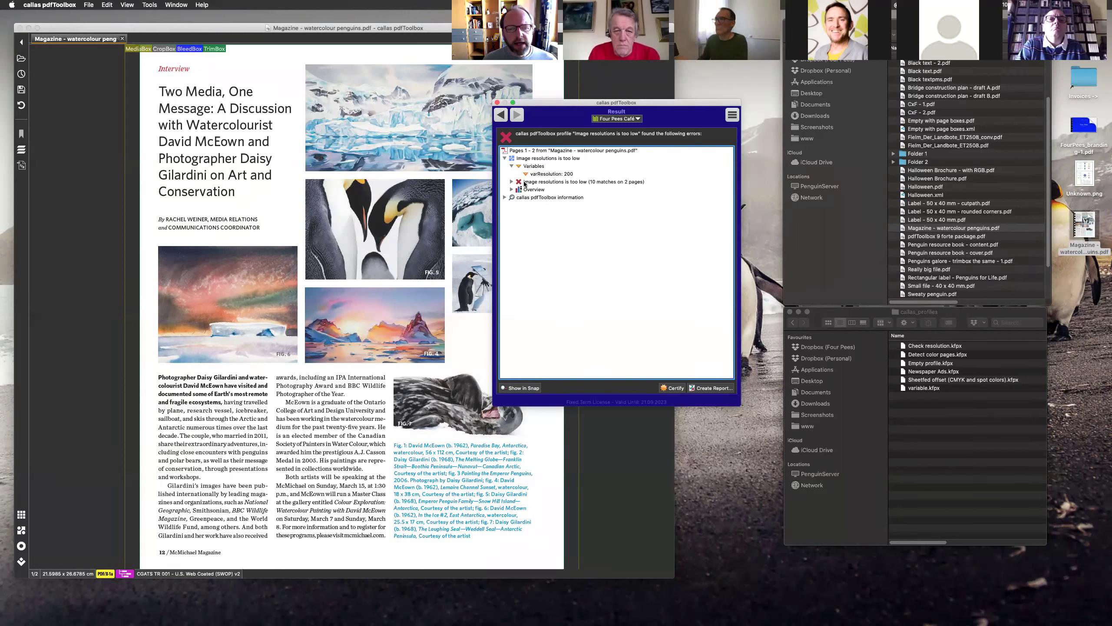
click(554, 183)
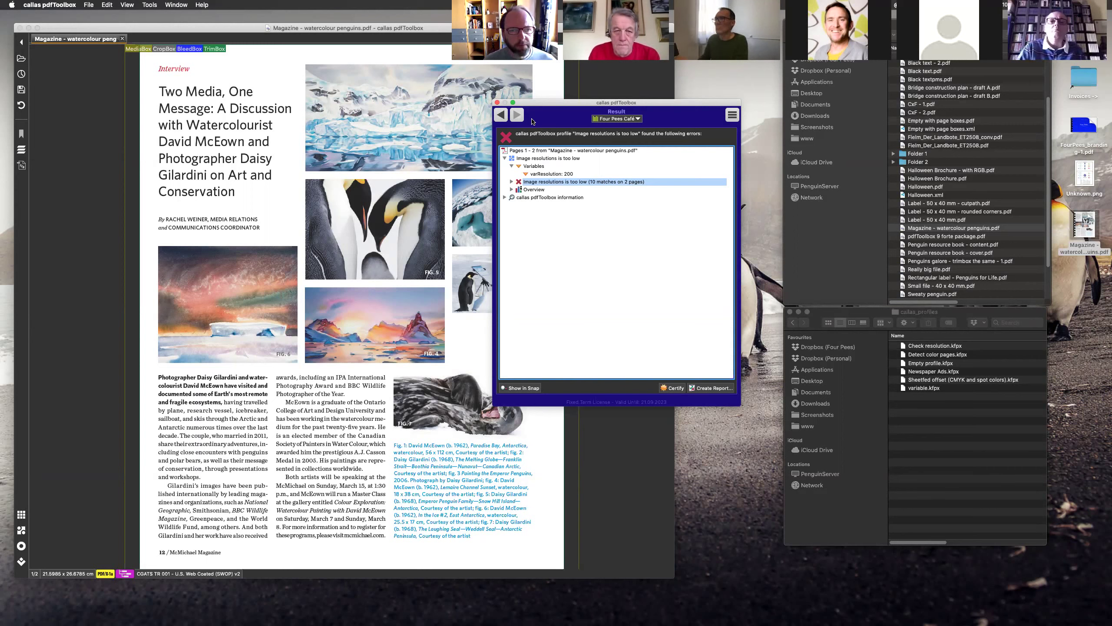
click(502, 115)
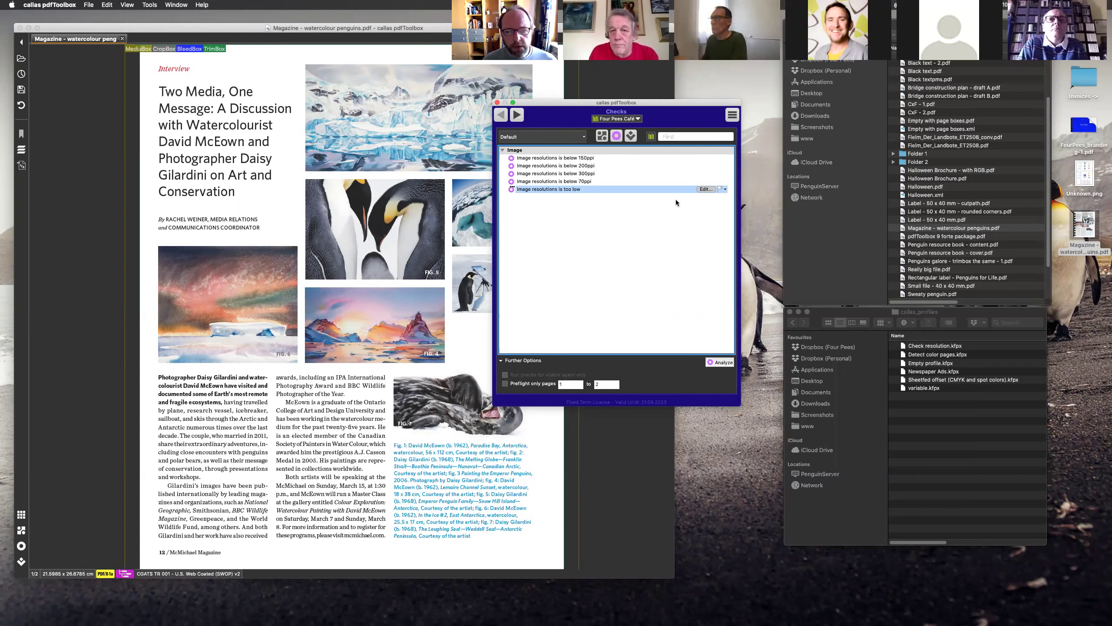
Step: Edit the "Image resolutions is too low" check and change its report name to "Image resolutions is below"
click(703, 189)
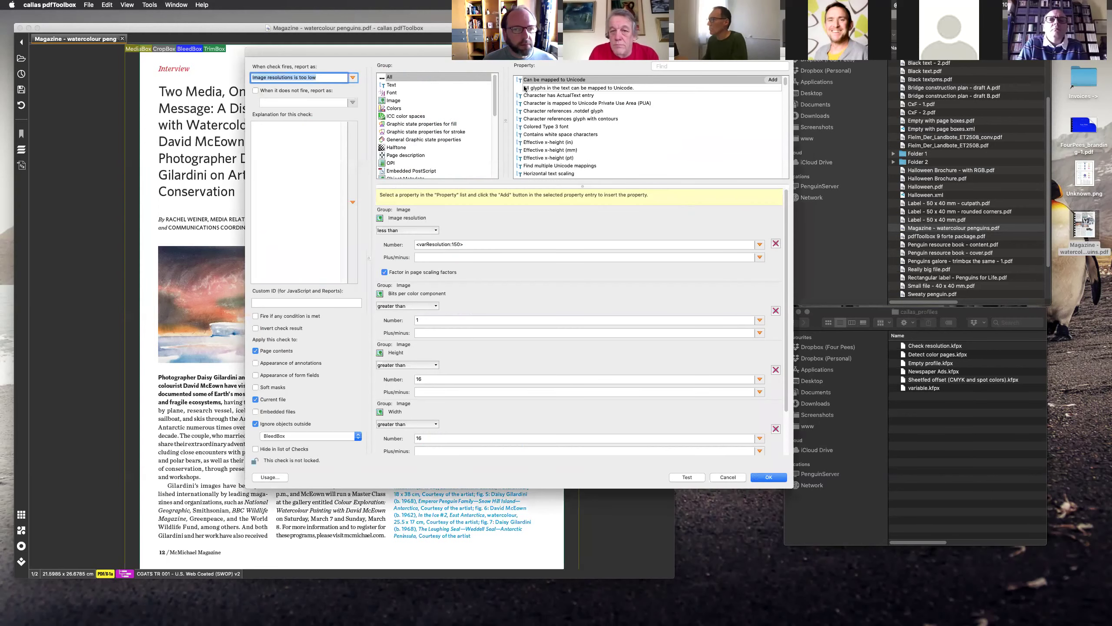
drag(407, 51, 502, 115)
click(435, 143)
key(BackSpace)
key(BackSpace)
key(BackSpace)
key(BackSpace)
key(BackSpace)
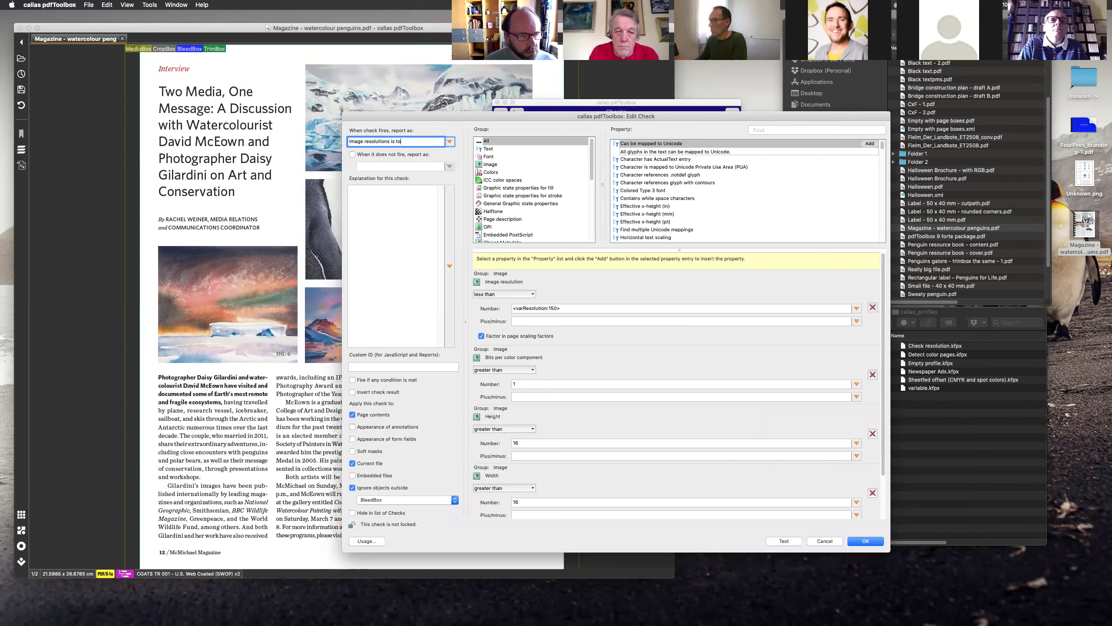
key(BackSpace)
key(BackSpace)
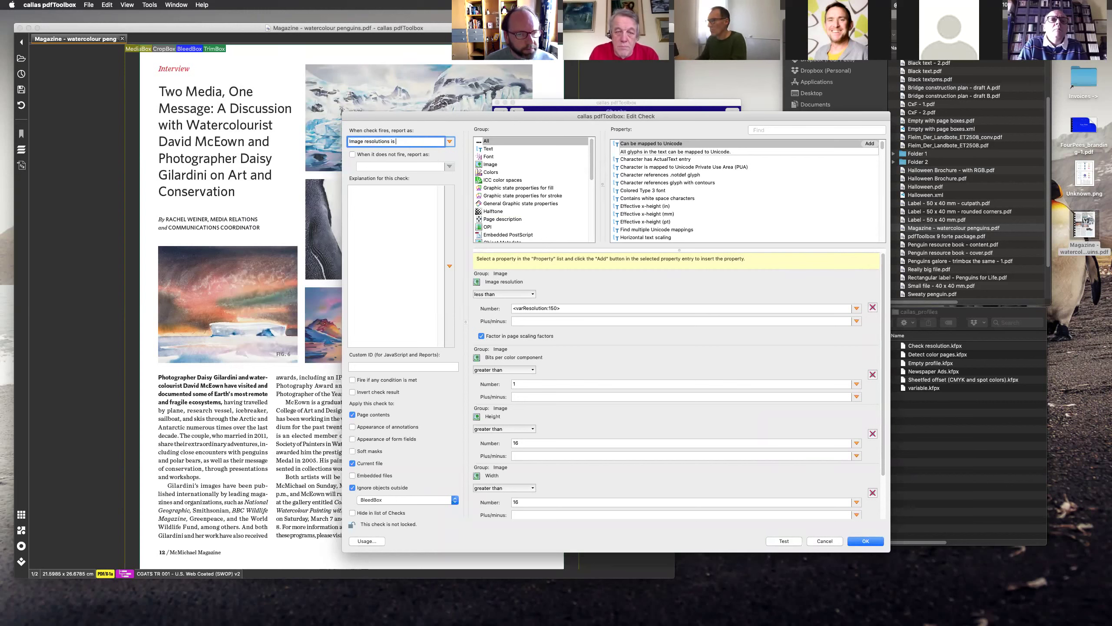
text(below)
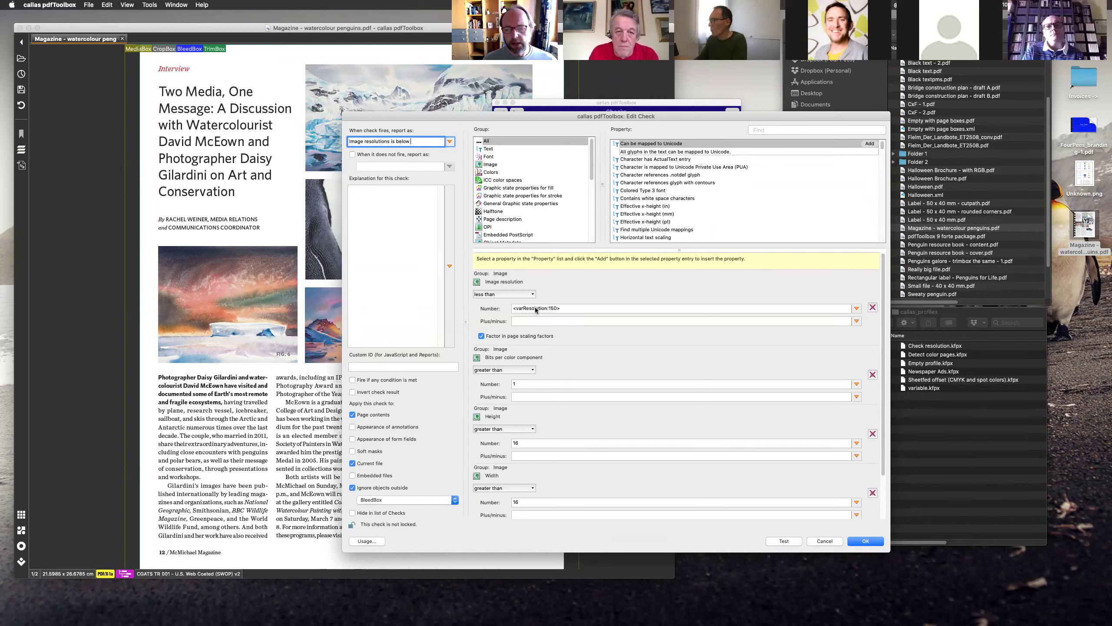
Step: Append the existing varResolution variable to the check's report name and save the check
click(450, 142)
key(Escape)
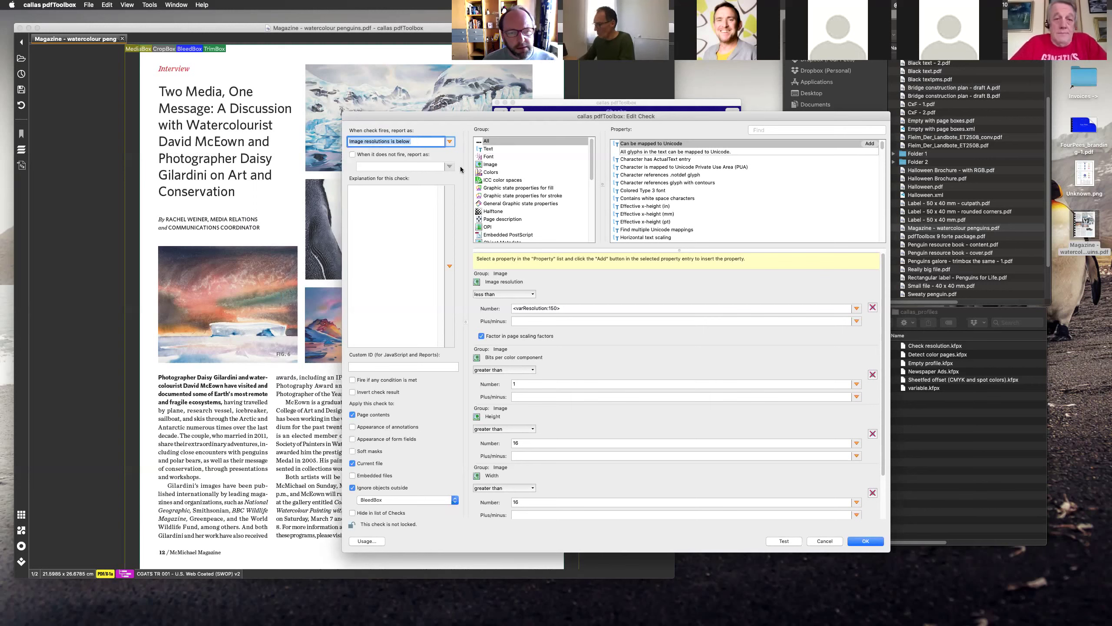
click(567, 308)
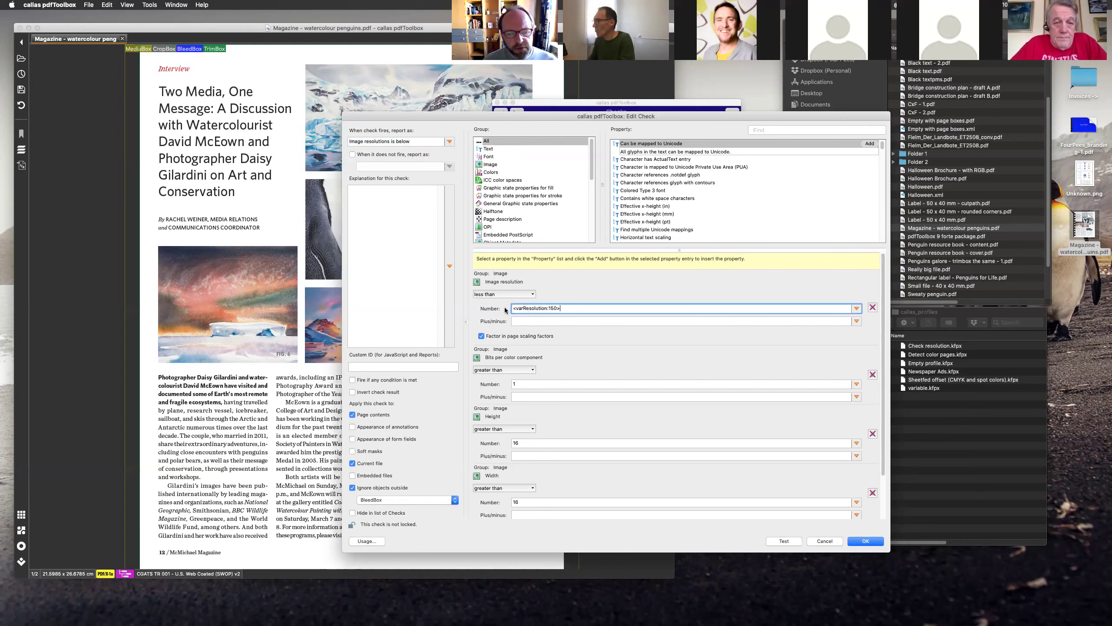
triple_click(545, 308)
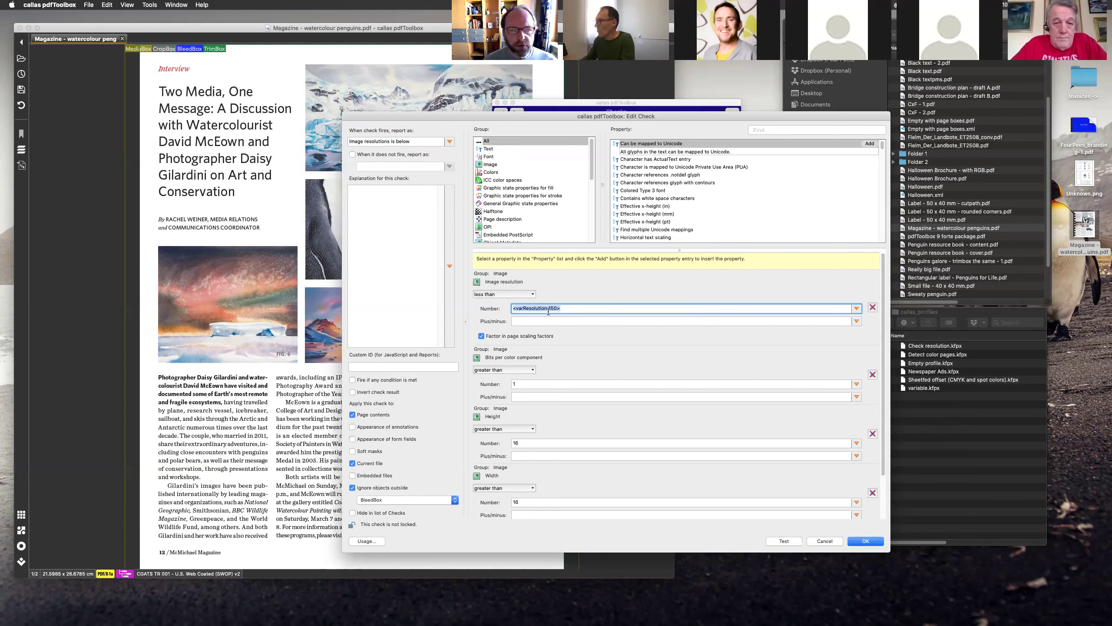
click(420, 142)
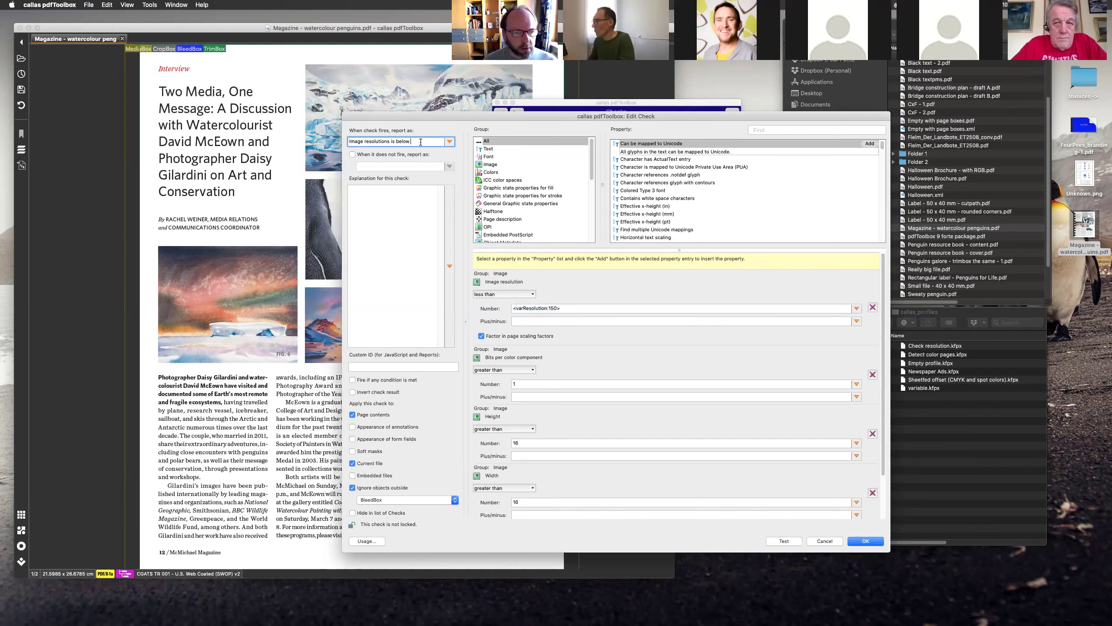
click(450, 144)
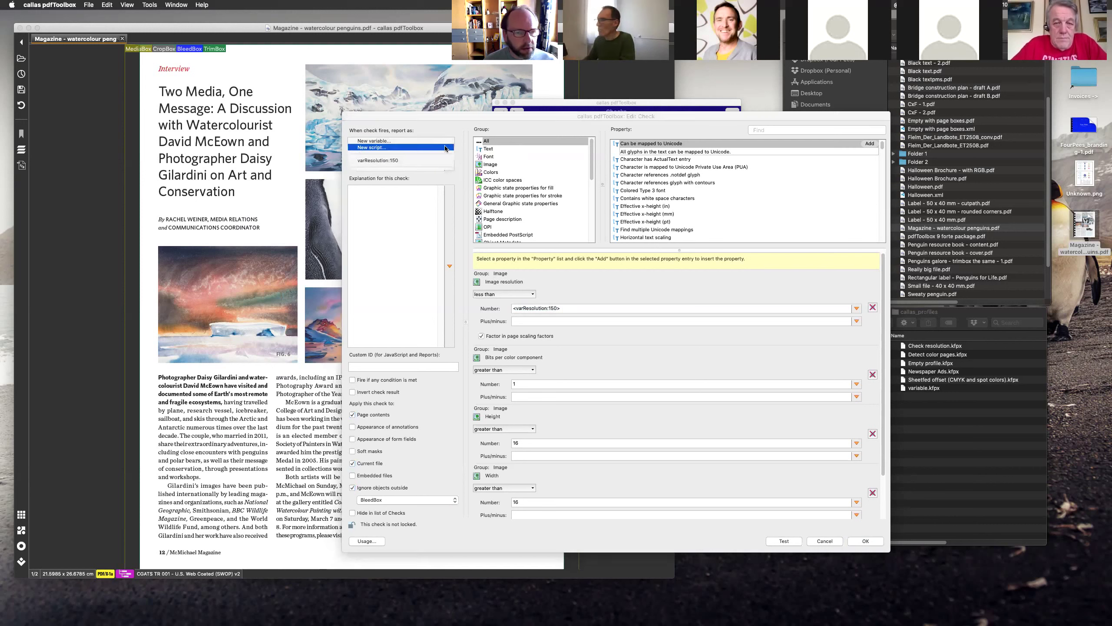
click(429, 161)
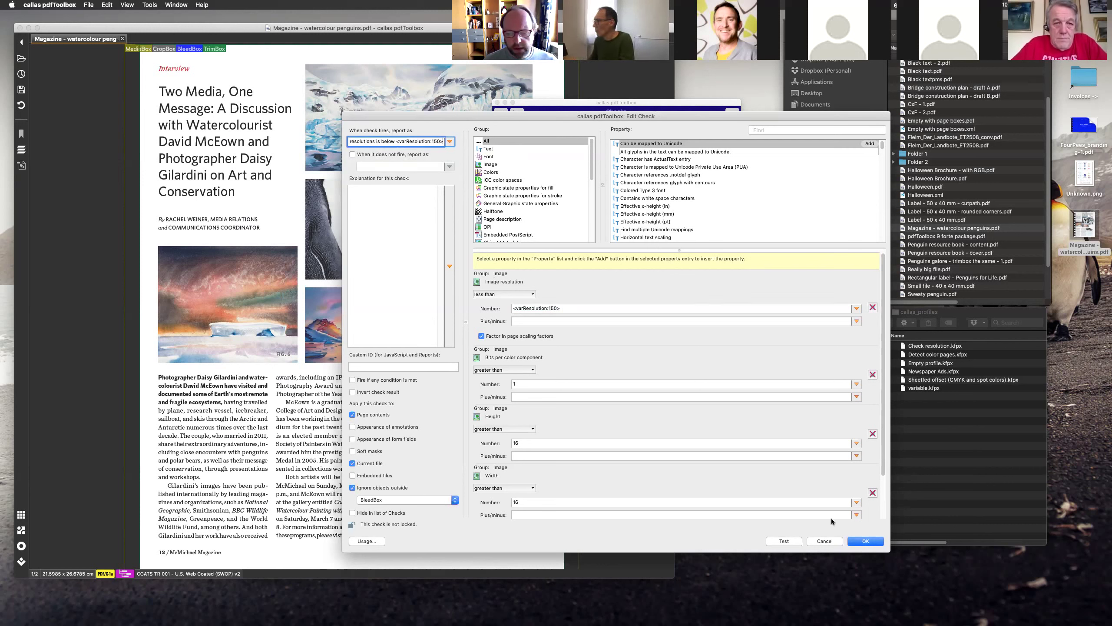
click(864, 541)
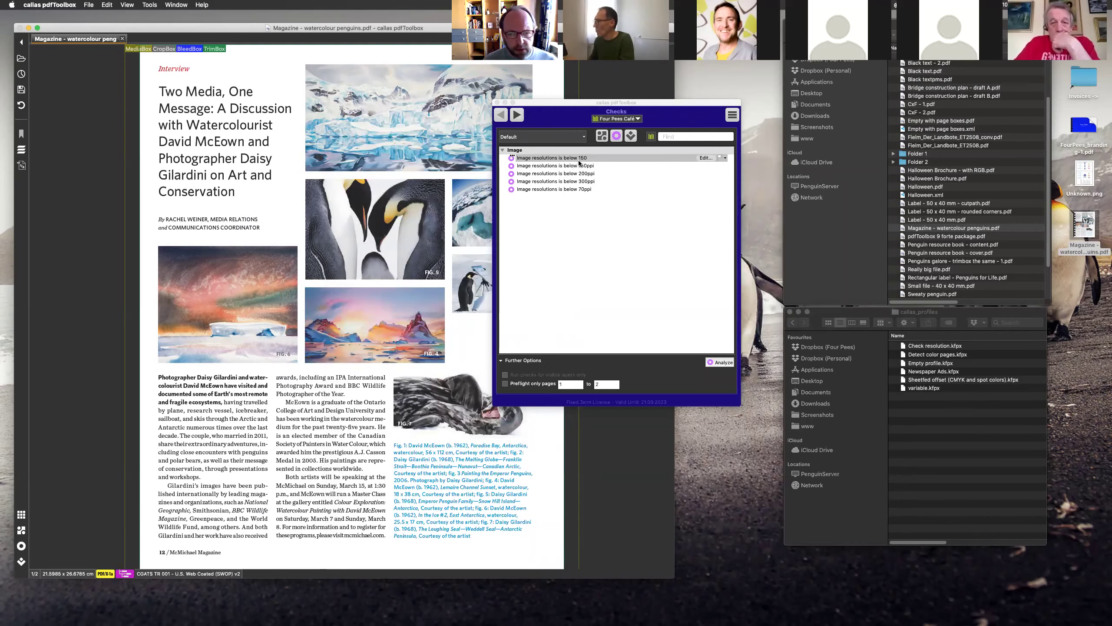
Step: Reopen the varResolution check, add "ppi" after the variable in its report name, and try to save it
click(703, 158)
double_click(438, 141)
key(Right)
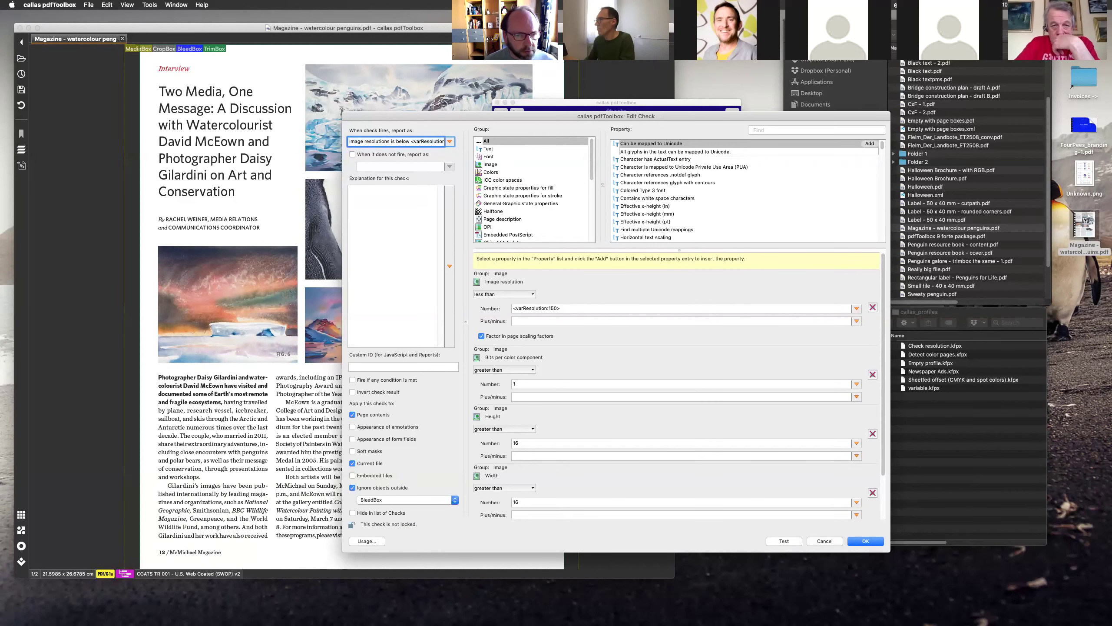
text(ppi)
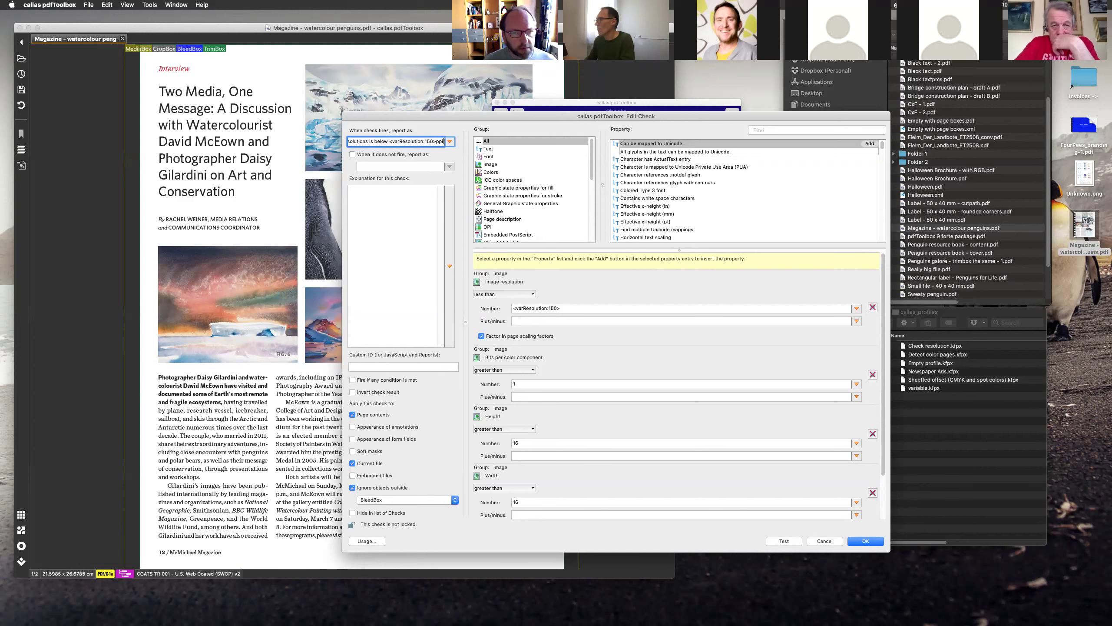
click(866, 542)
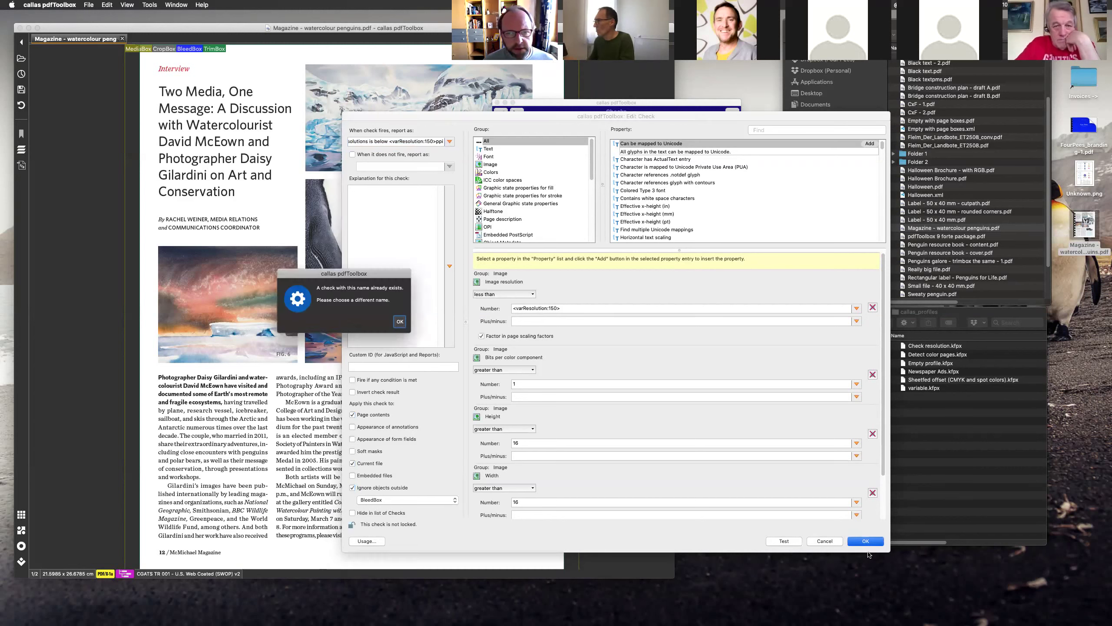
click(399, 322)
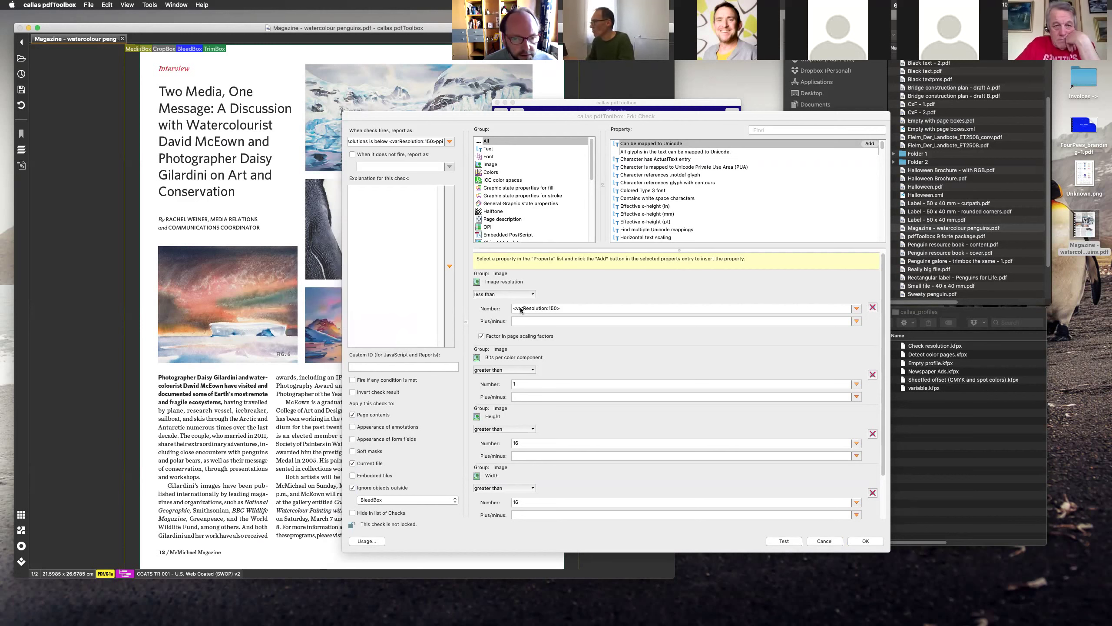
Step: Set the default value of the varResolution variable to 777 and try to save the check again
click(548, 310)
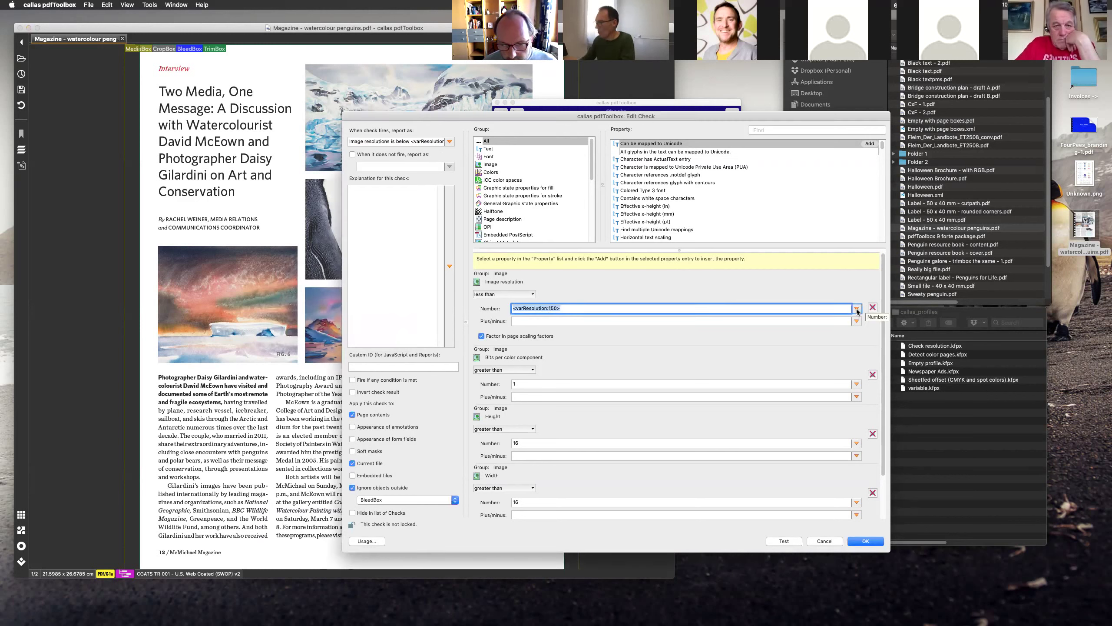
click(857, 310)
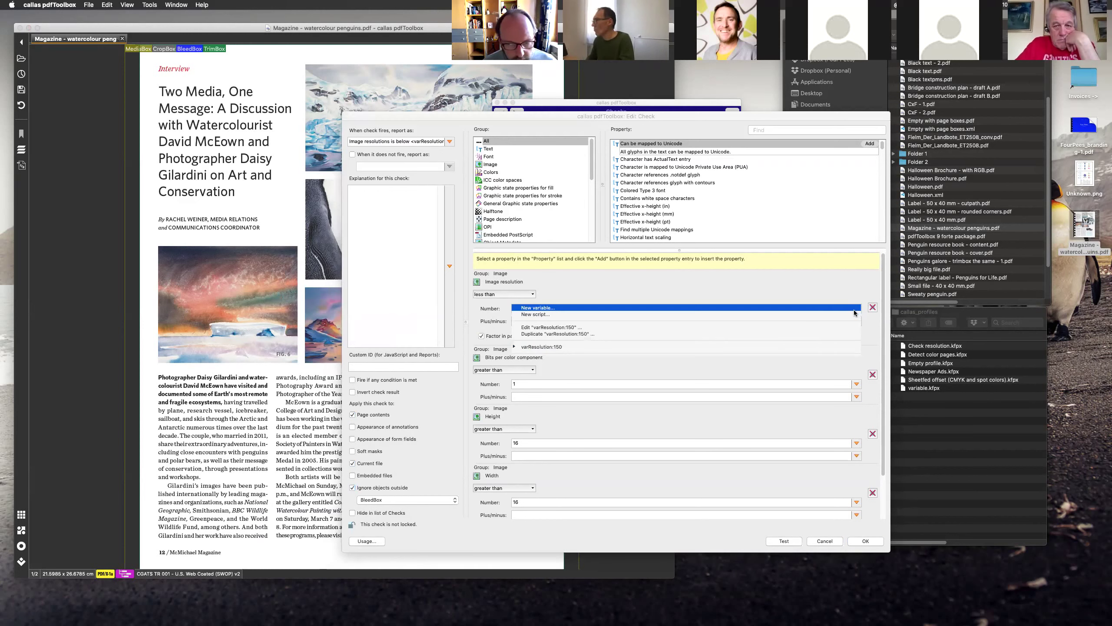
click(669, 327)
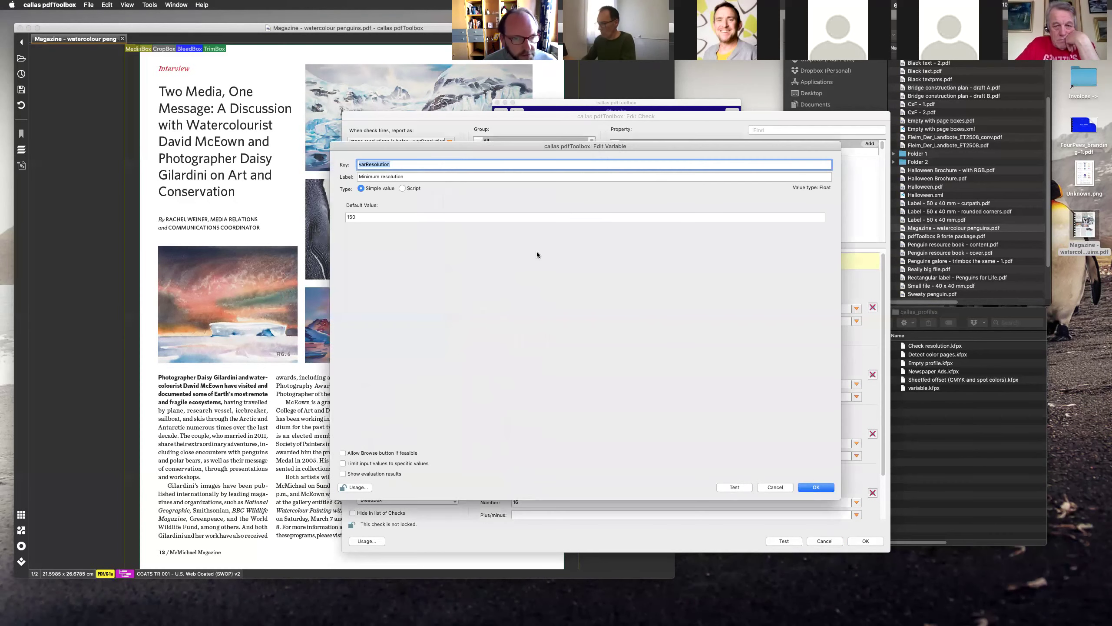
double_click(398, 219)
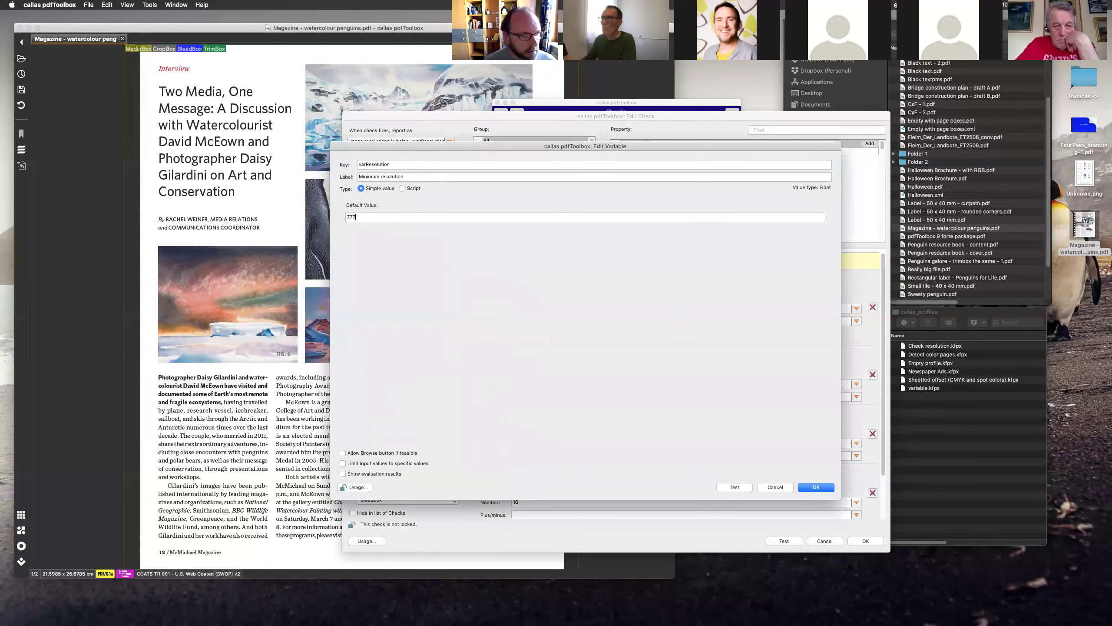
click(816, 487)
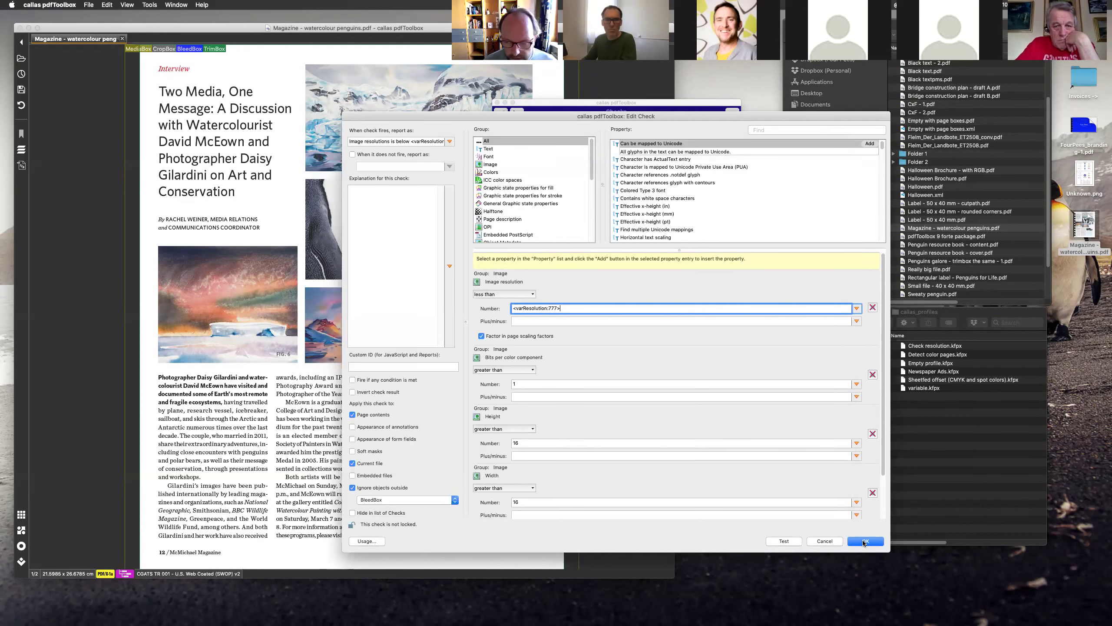
click(865, 541)
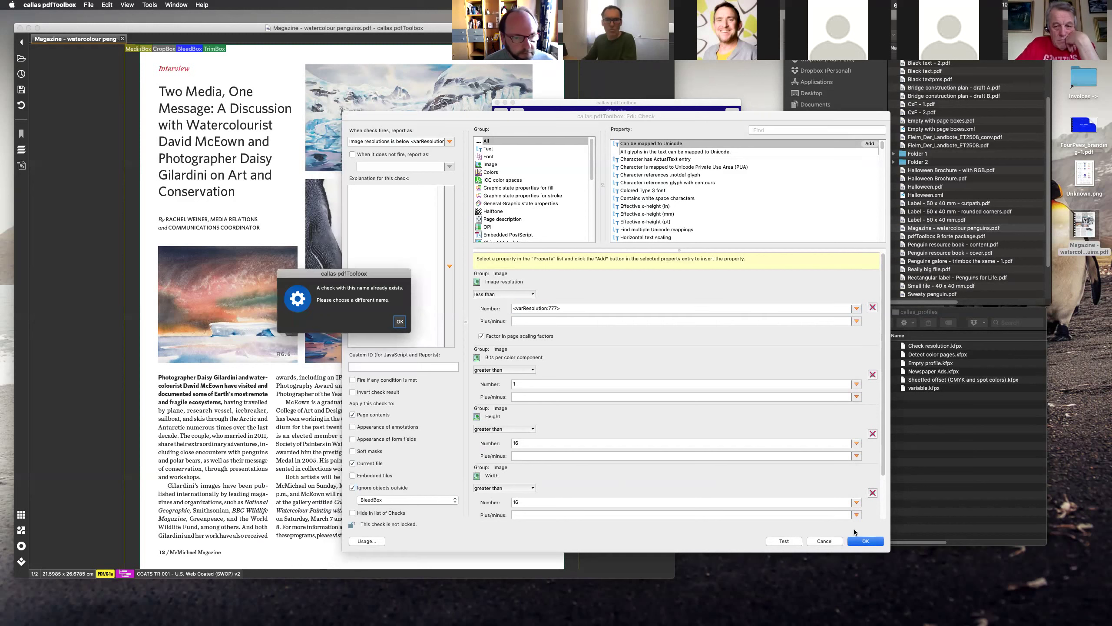
key(Return)
Step: Replace the outdated variable in the check's report name with varResolution:777, keeping the "ppi" suffix, and save the check
double_click(432, 142)
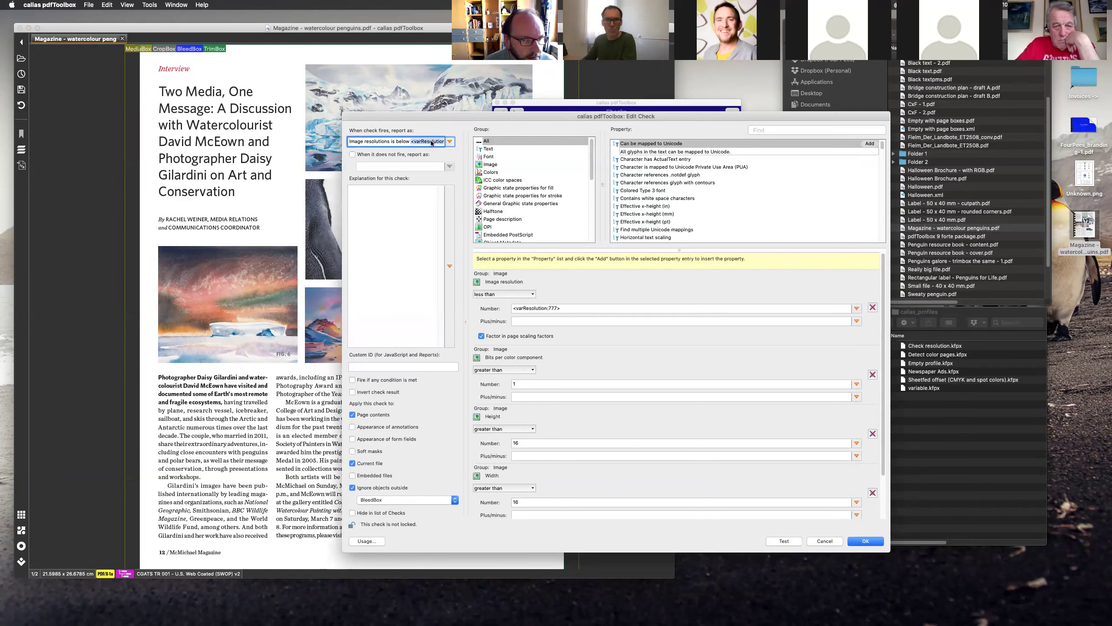
click(409, 142)
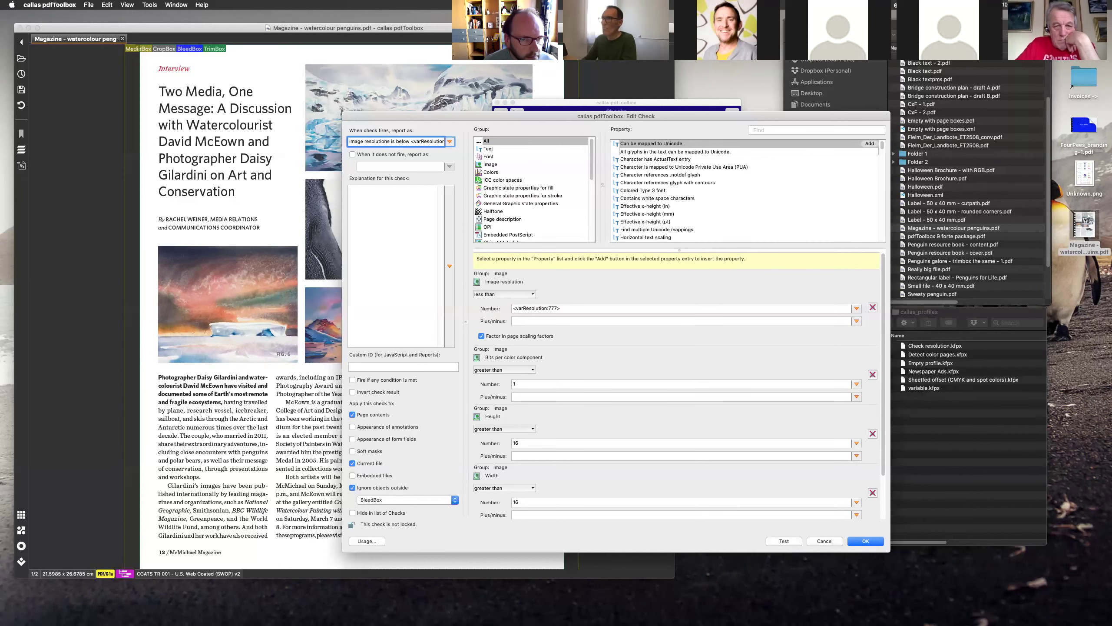
drag(411, 141, 477, 146)
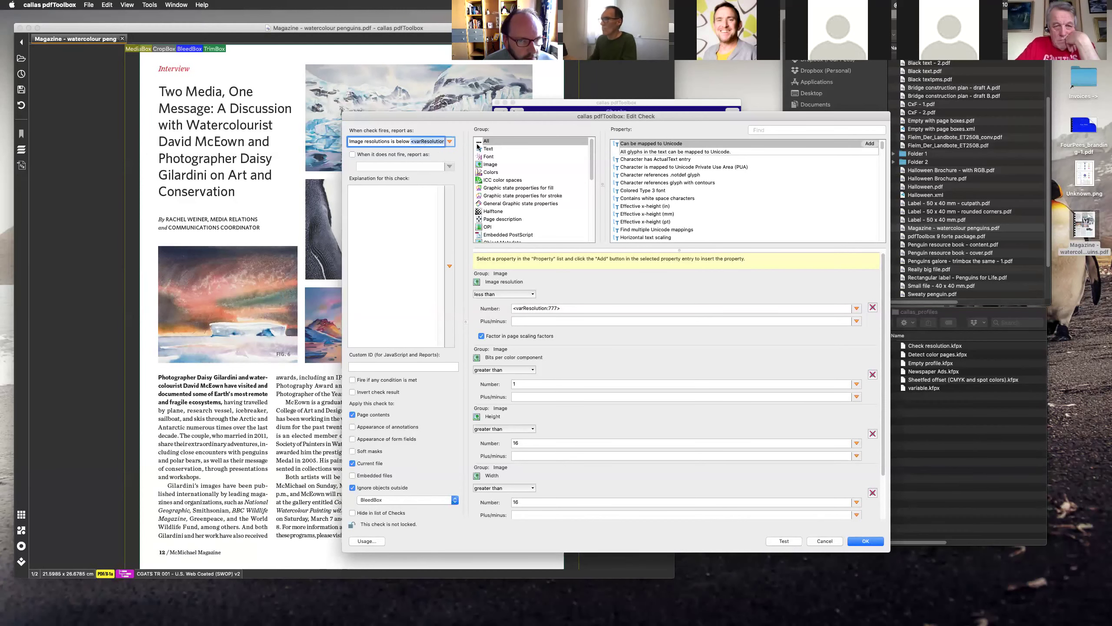
key(BackSpace)
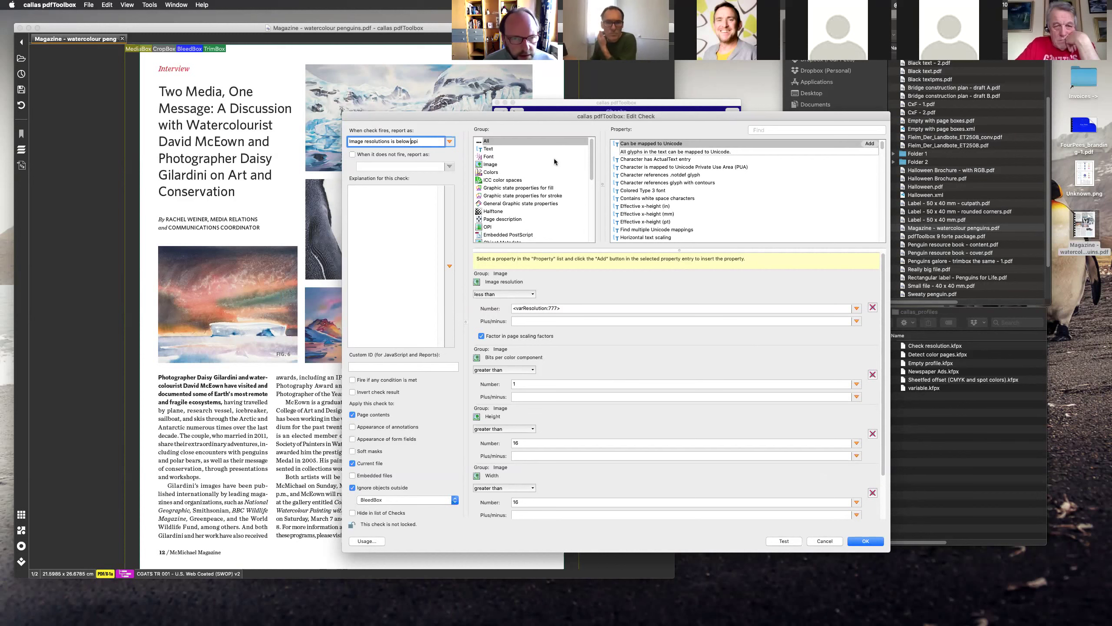
click(449, 141)
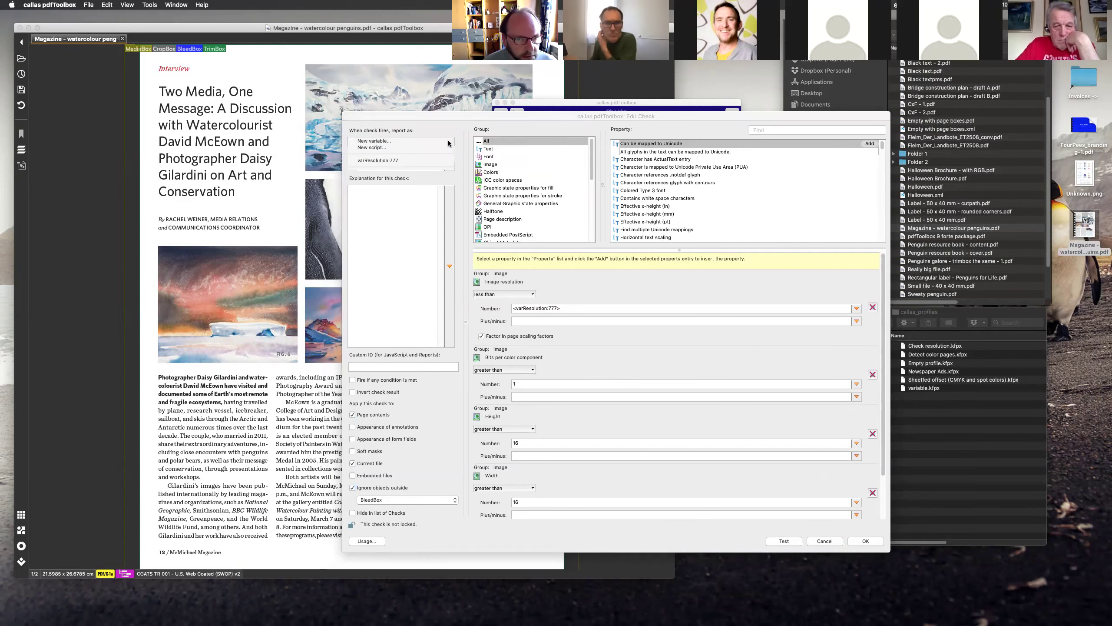
click(435, 161)
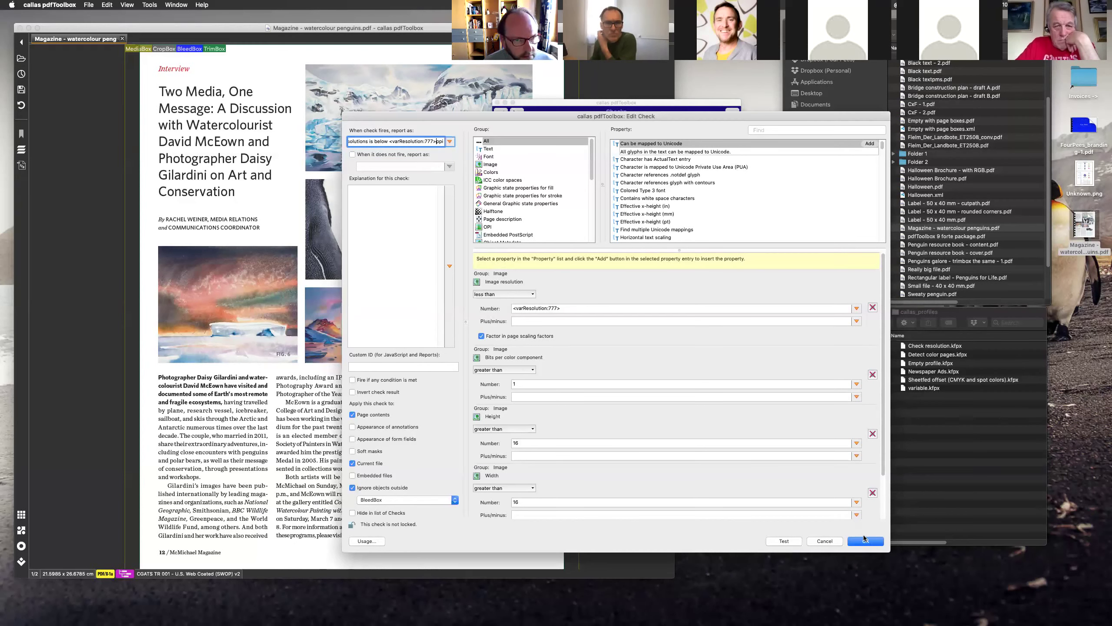
click(866, 542)
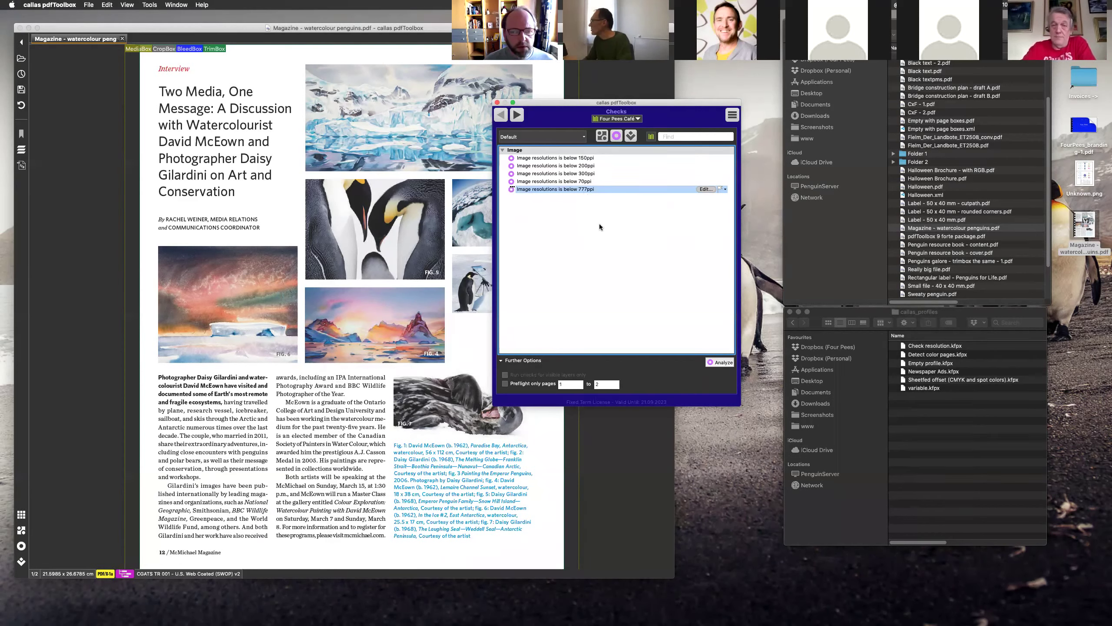
Step: Analyze the magazine PDF with the variable-driven check using a minimum resolution of 66, and return to the checks list
click(722, 363)
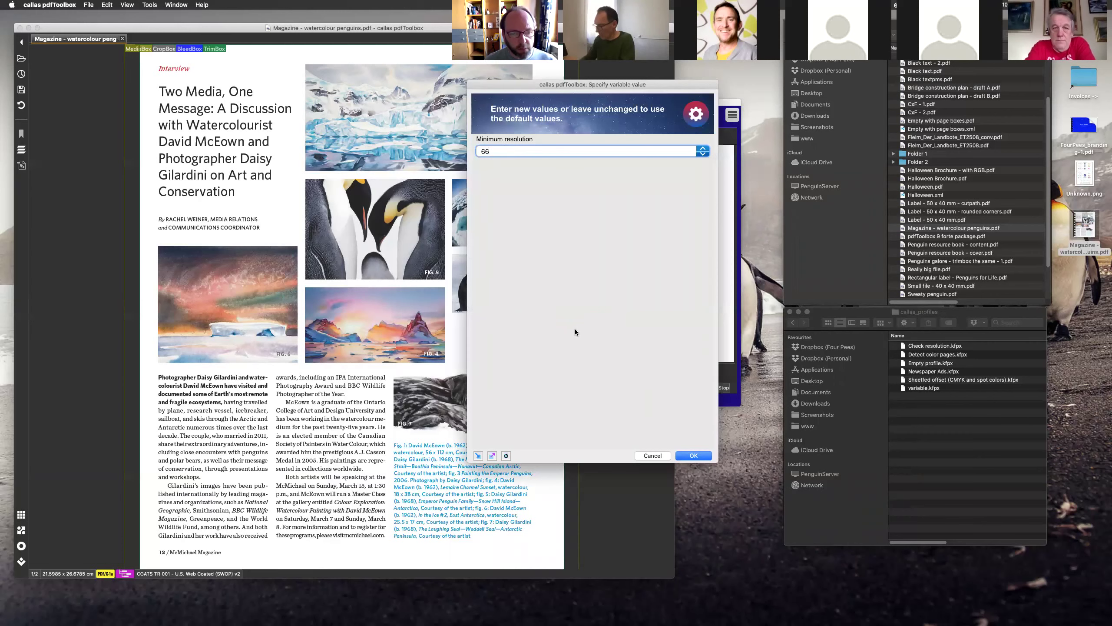
click(695, 457)
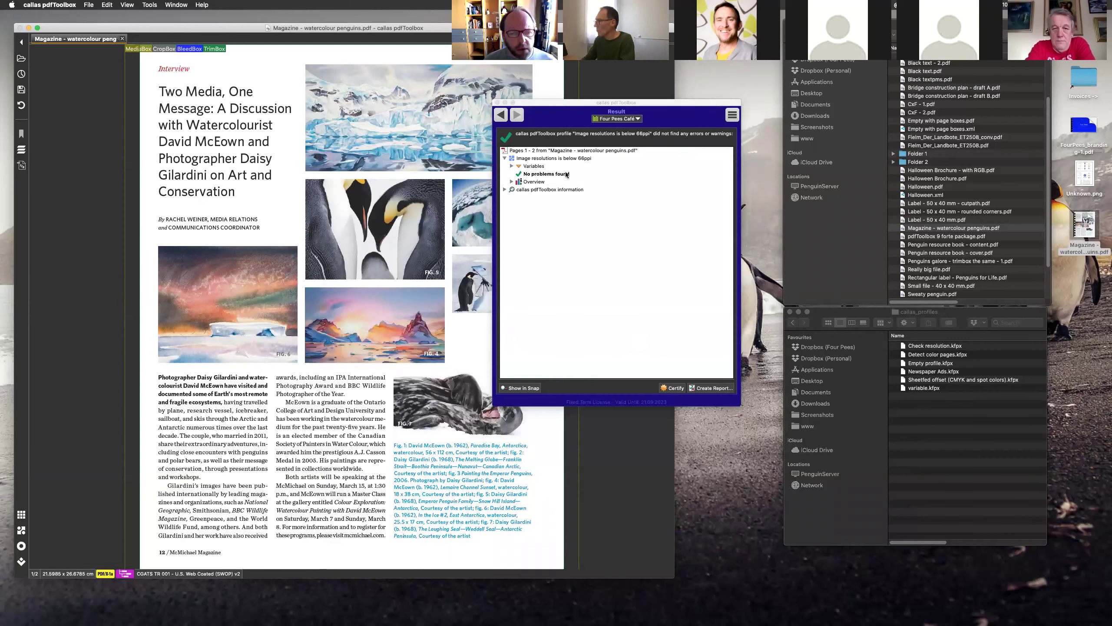
click(502, 120)
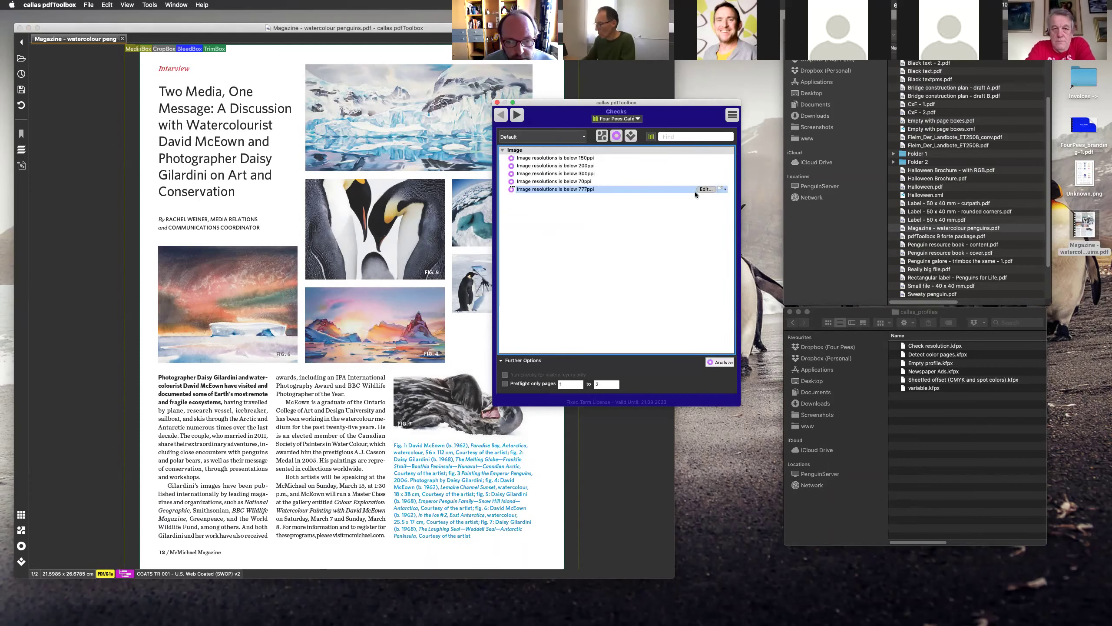
Step: Analyze the PDF again with a minimum resolution of 888, examine the variables listed in the result, and return to the checks list
click(720, 362)
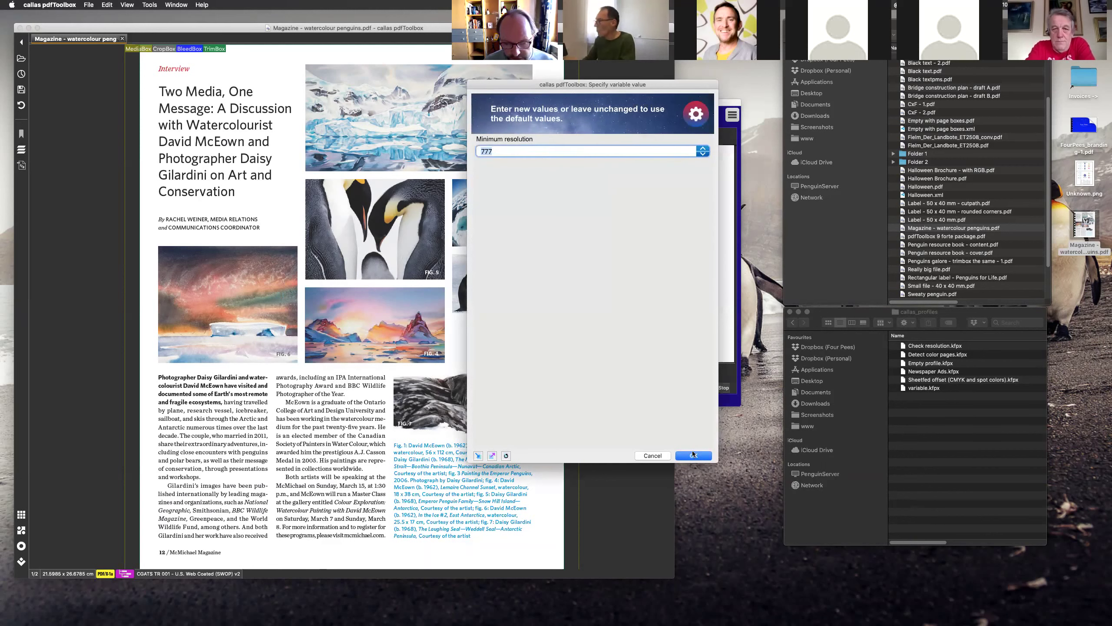
text(888)
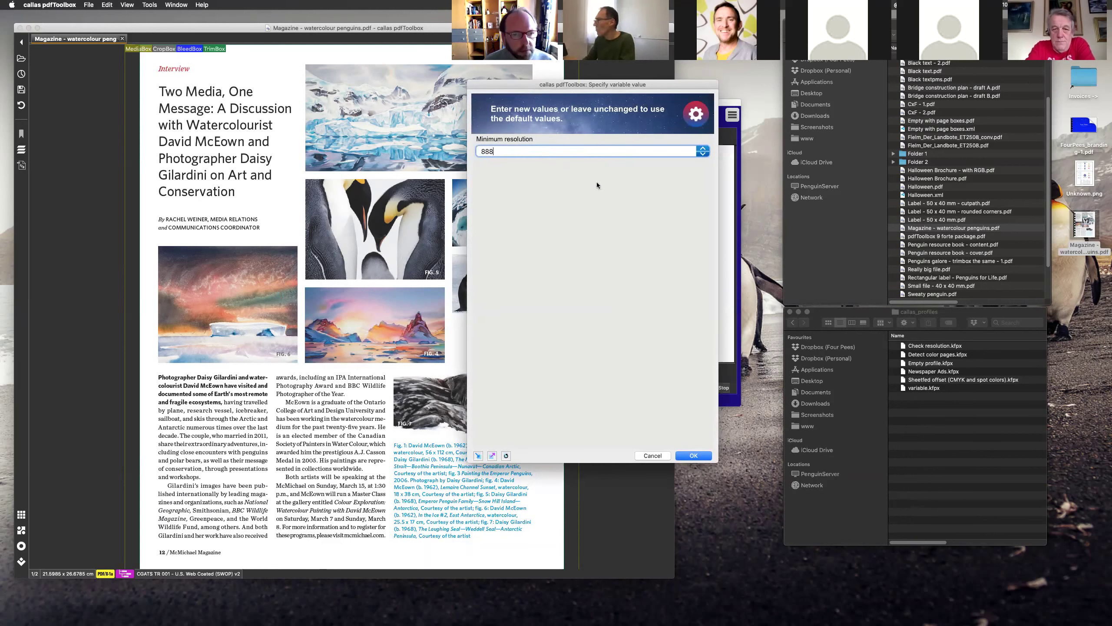
click(710, 455)
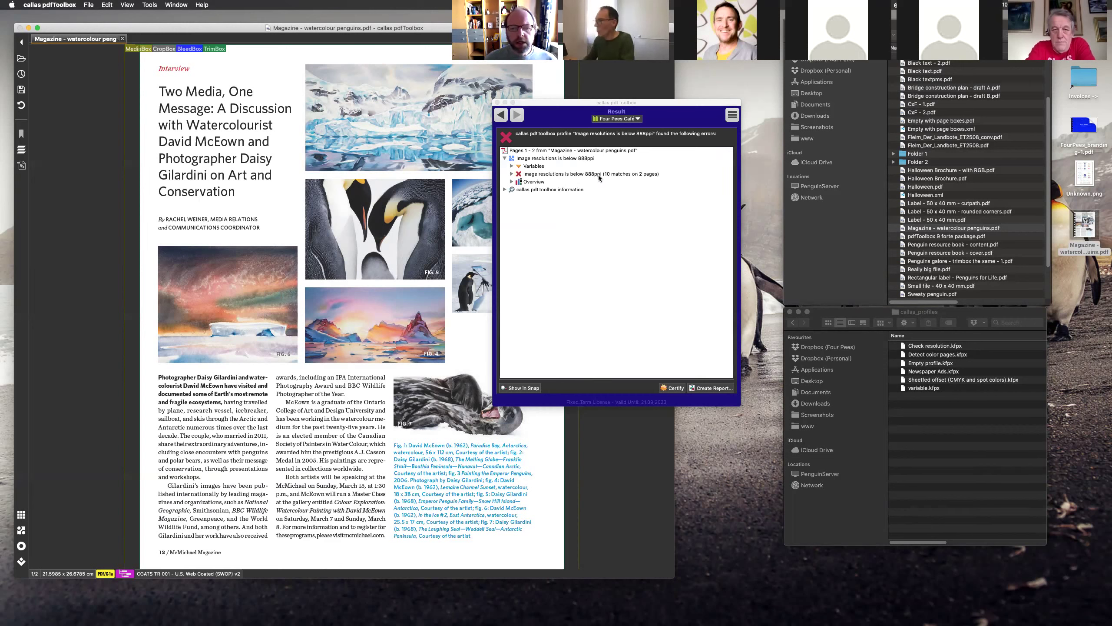
click(512, 166)
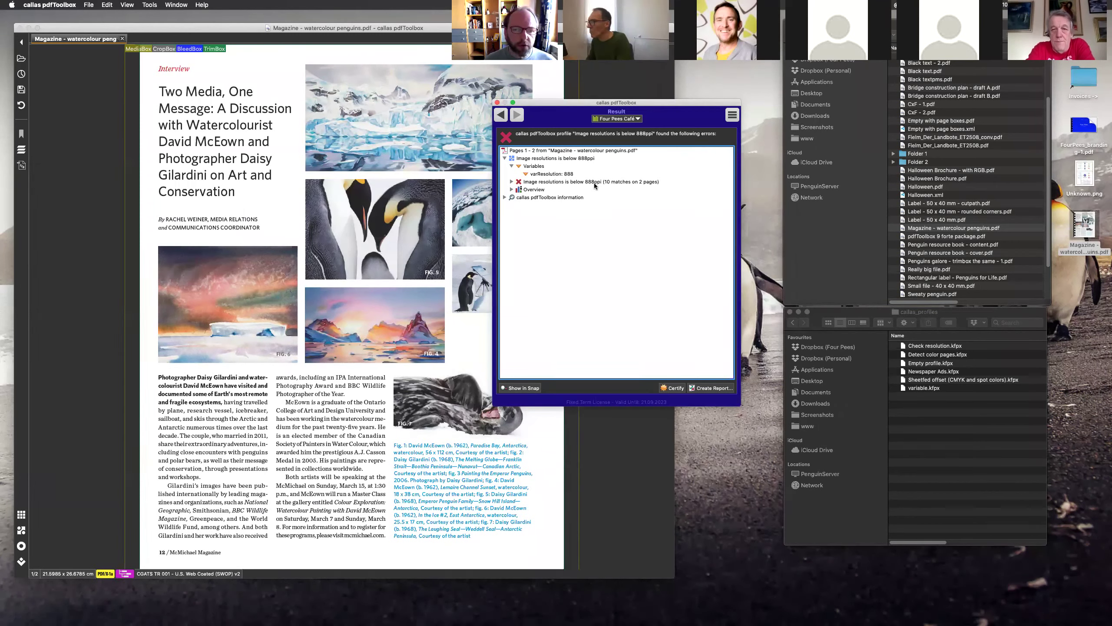
click(500, 114)
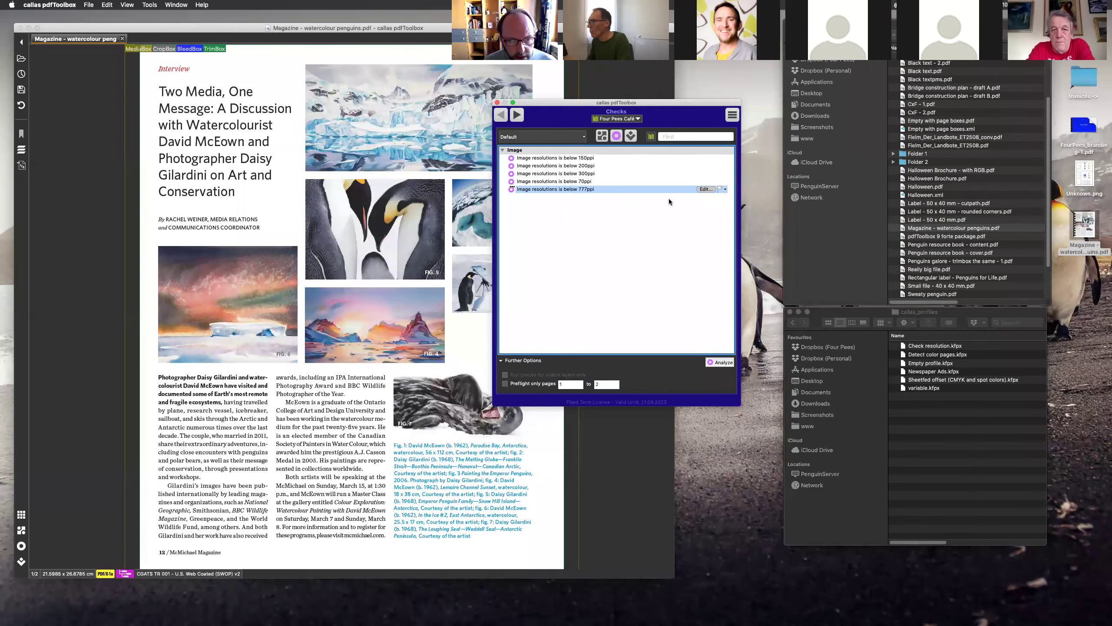
Step: Change "Image resolutions" to "Image resolution" in the variable-driven check's report name and save the check
click(704, 189)
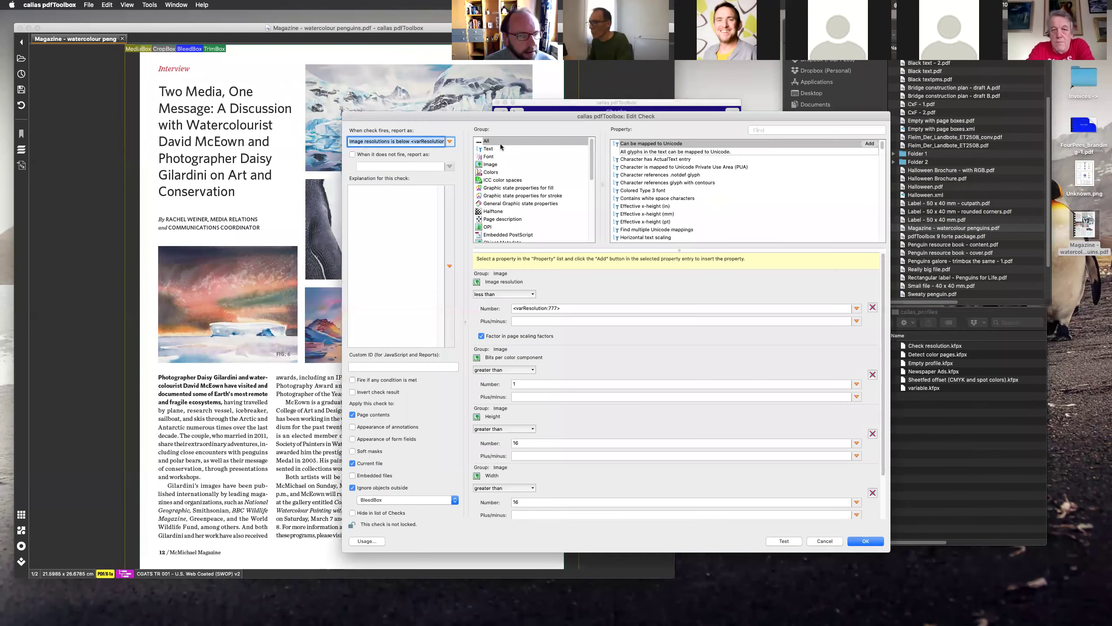
click(389, 141)
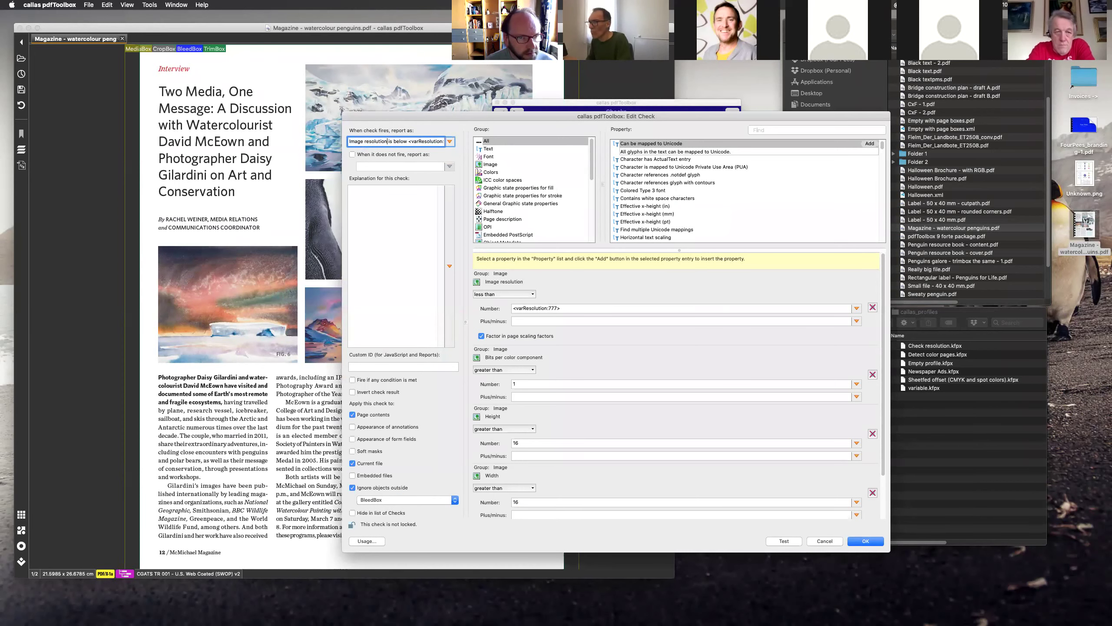
click(881, 541)
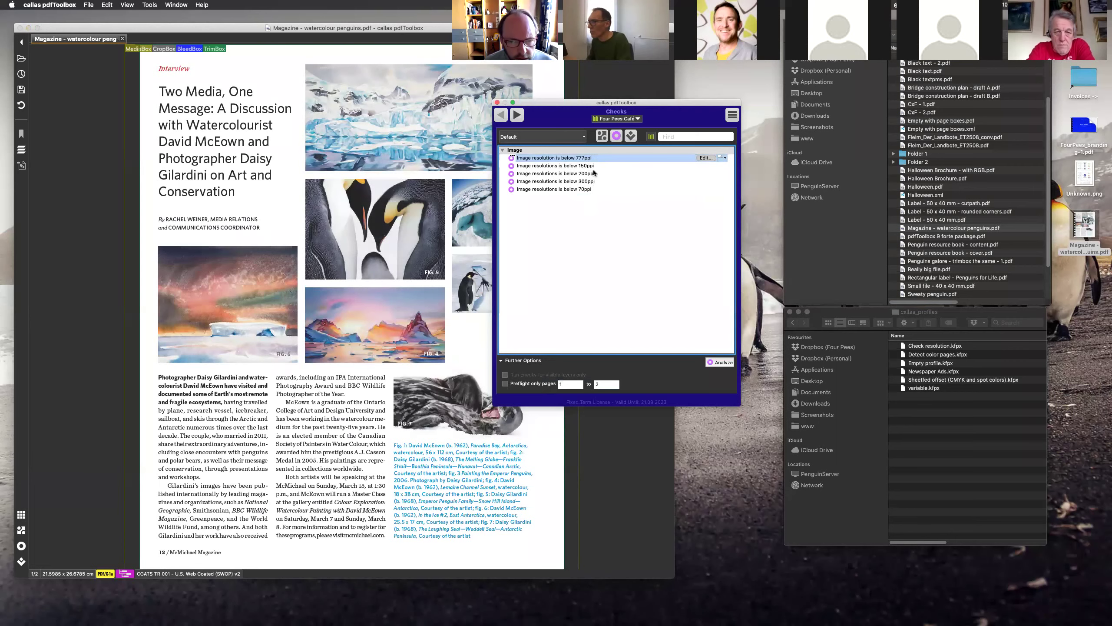
click(704, 158)
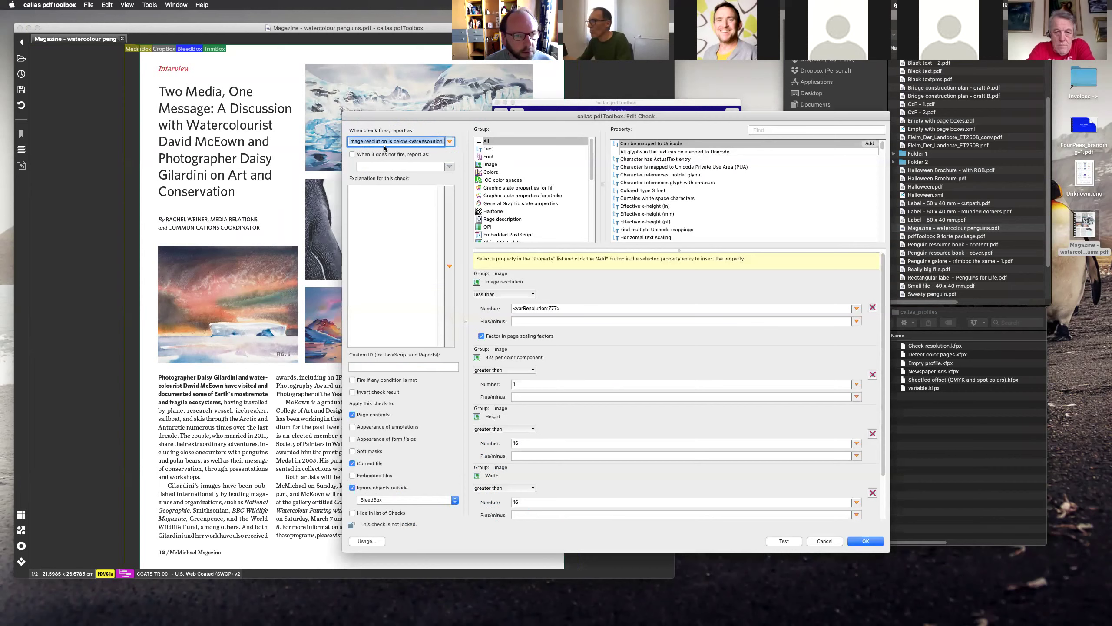
click(824, 540)
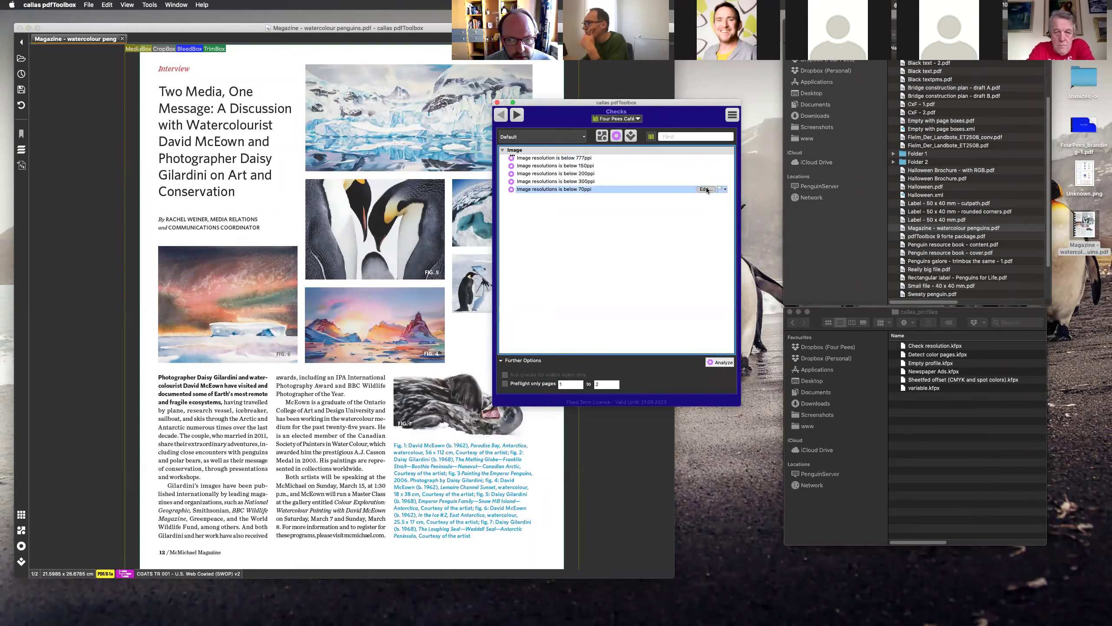
Step: Rename the 70ppi check to "Image resolution is below 70ppi" and apply the change to all its usages
click(706, 189)
click(387, 141)
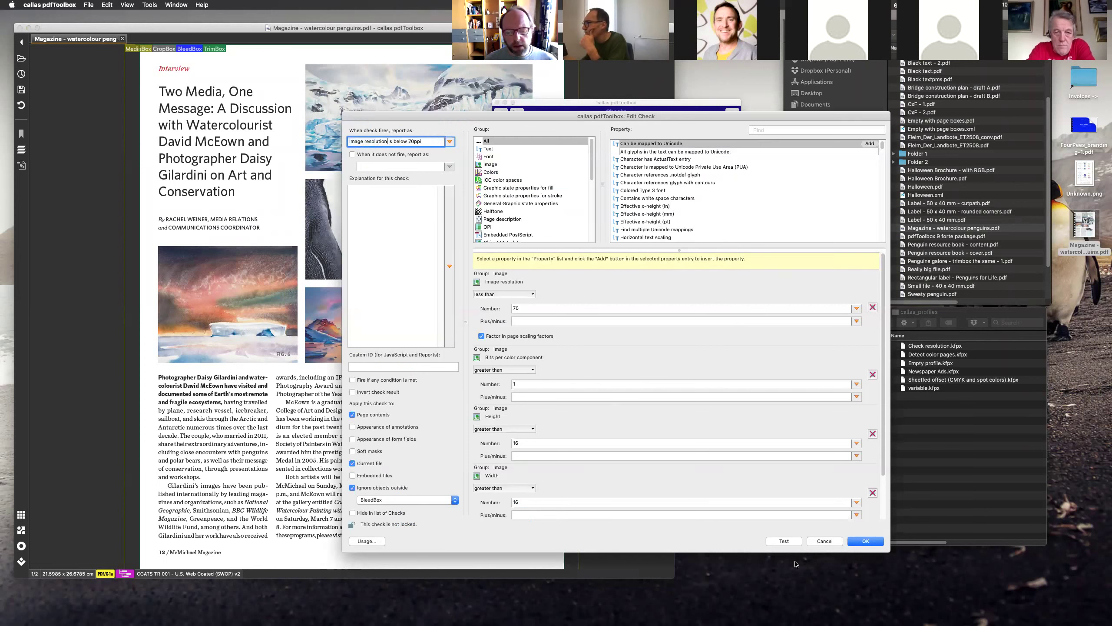
click(854, 544)
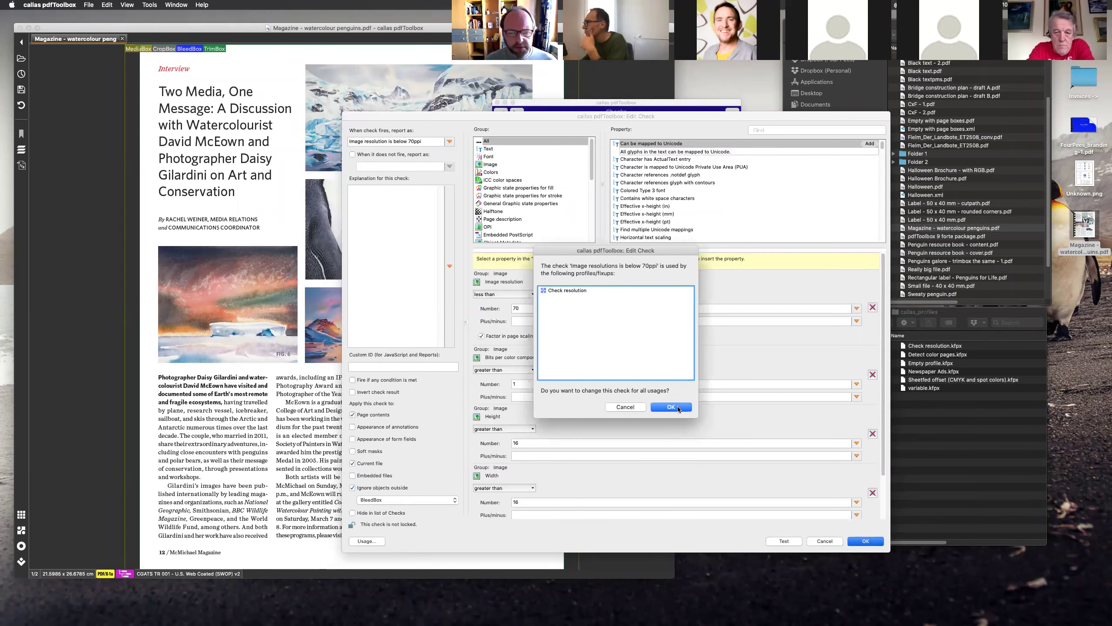
click(671, 407)
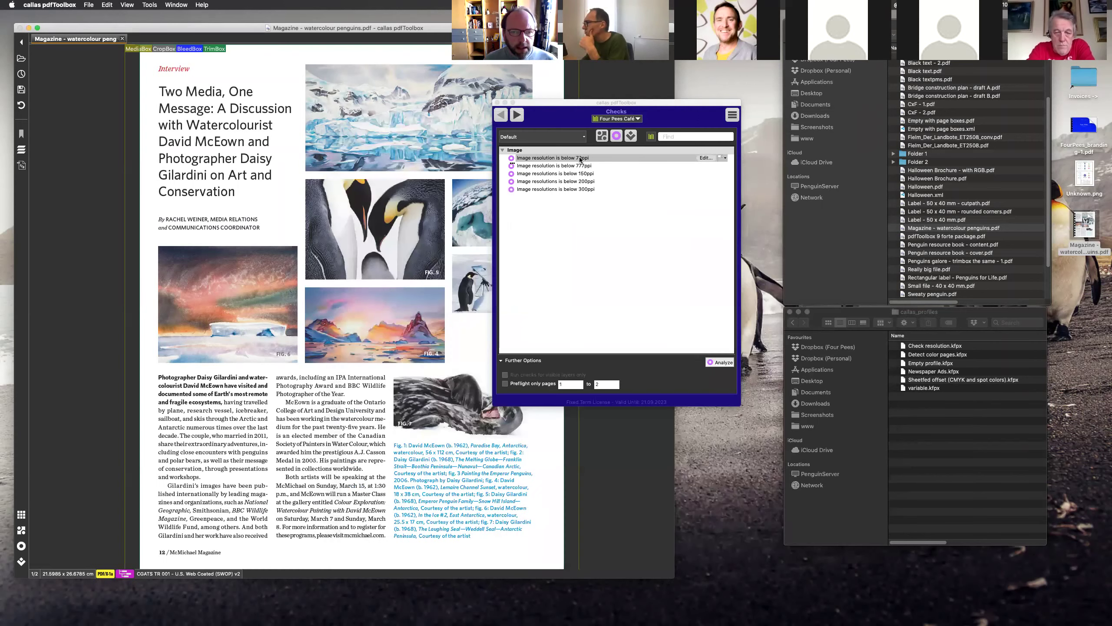
Step: Edit the Check resolution profile and add the custom check "Image resolution is below 777ppi" to it
click(589, 166)
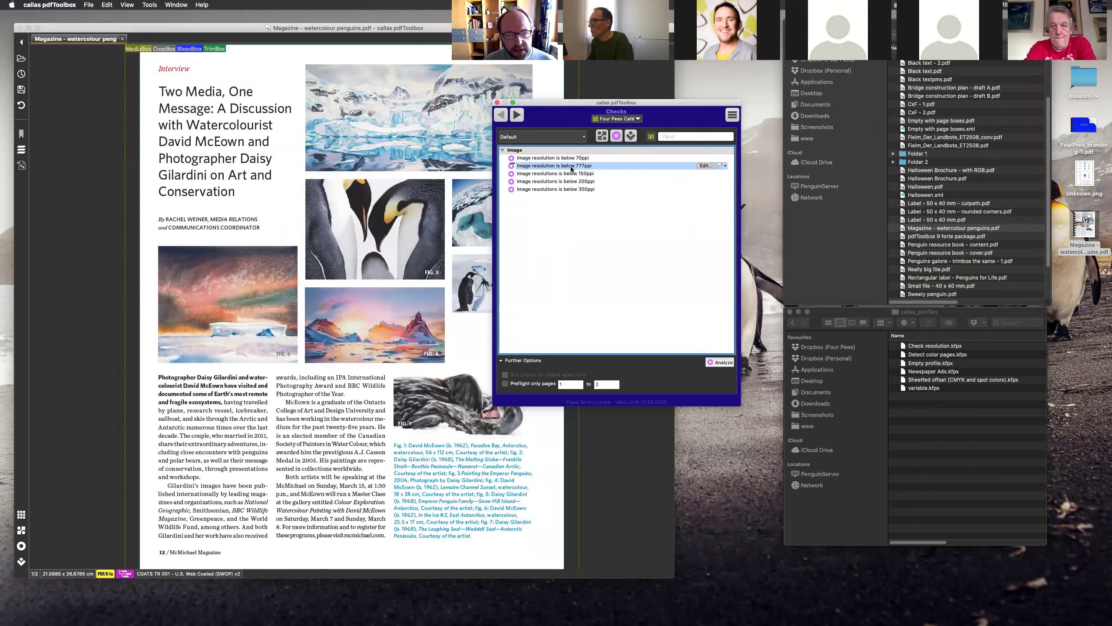
click(602, 137)
click(586, 158)
click(705, 158)
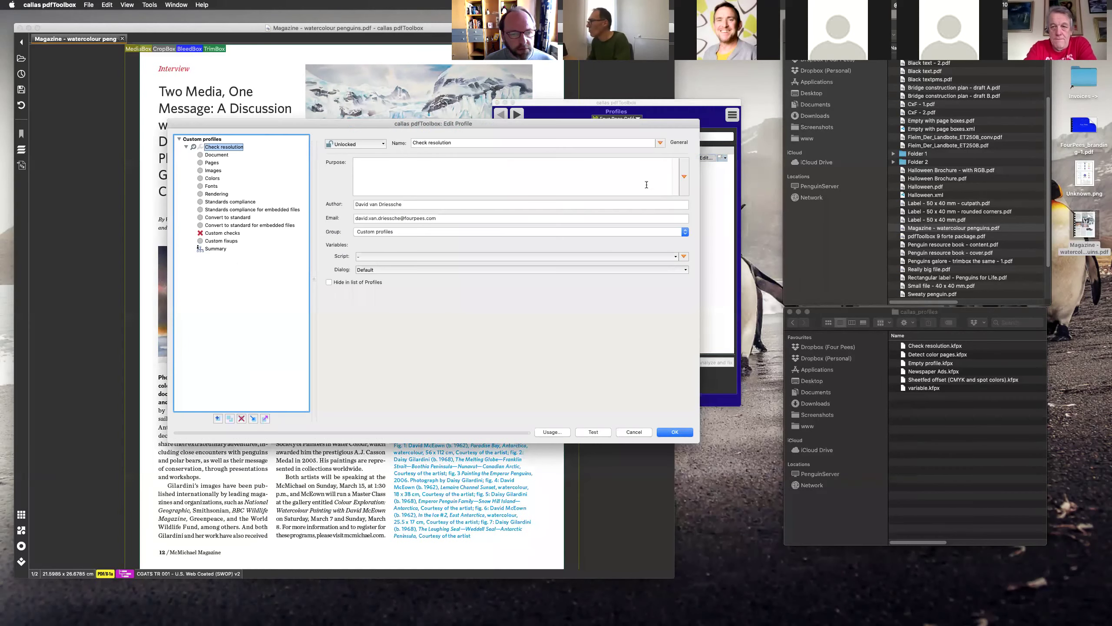
click(222, 232)
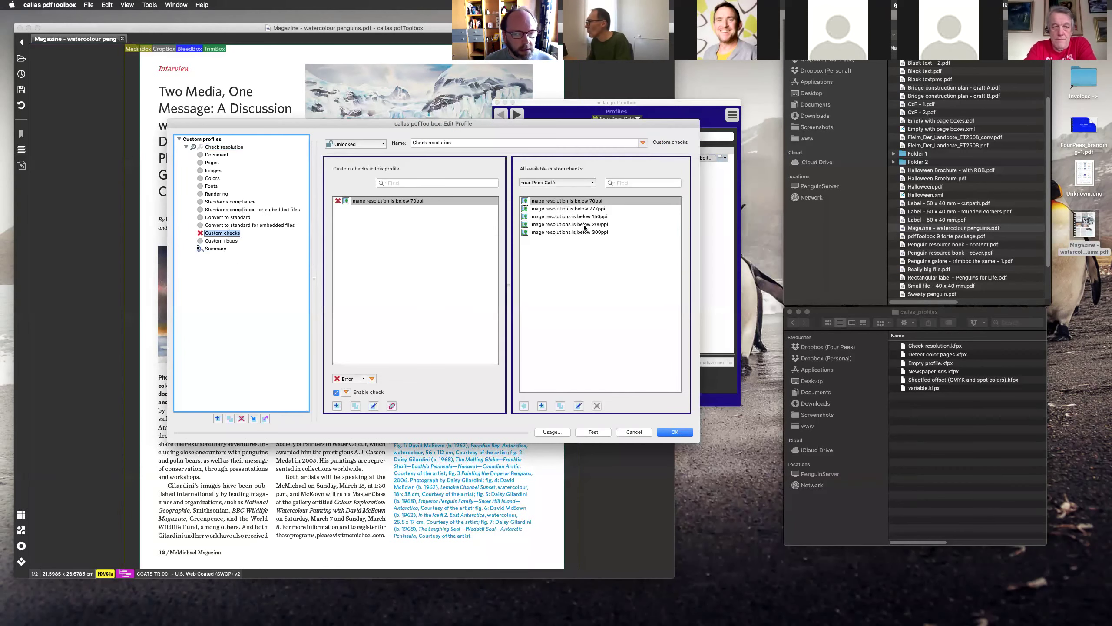
click(550, 209)
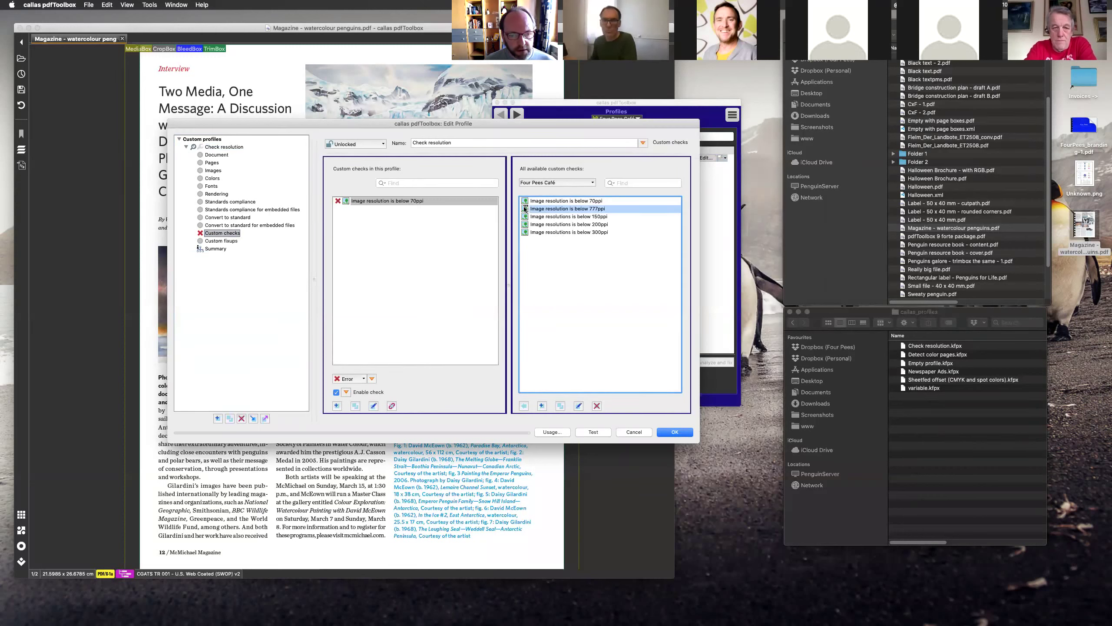
click(524, 405)
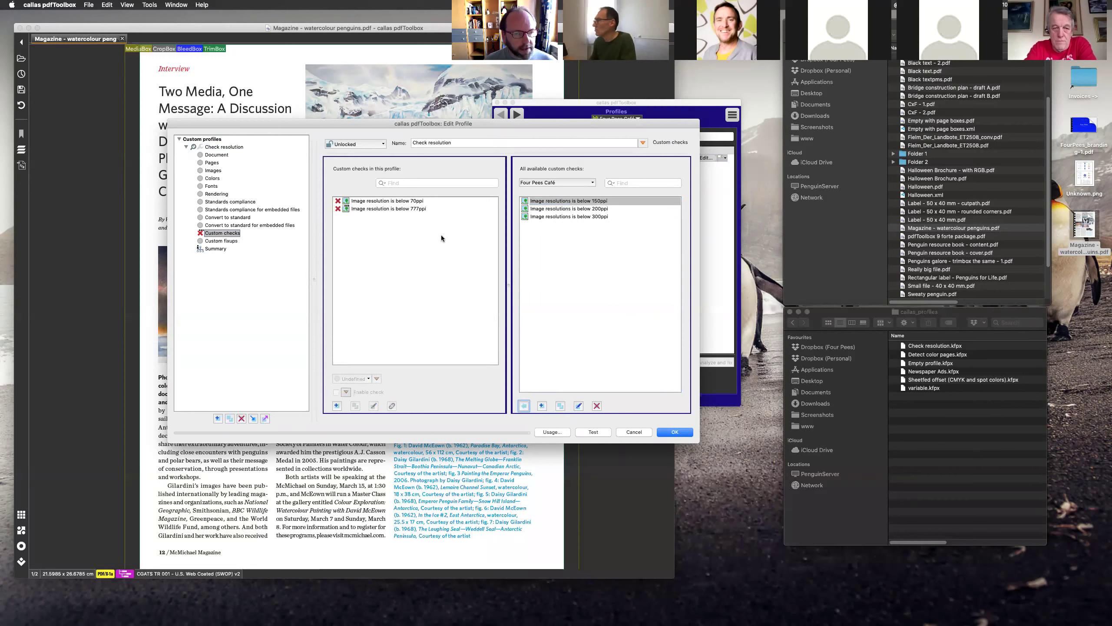
Step: Consult the Unknown.png diagram, set the profile's 777ppi check to report a warning, and save the profile
click(1081, 169)
key(space)
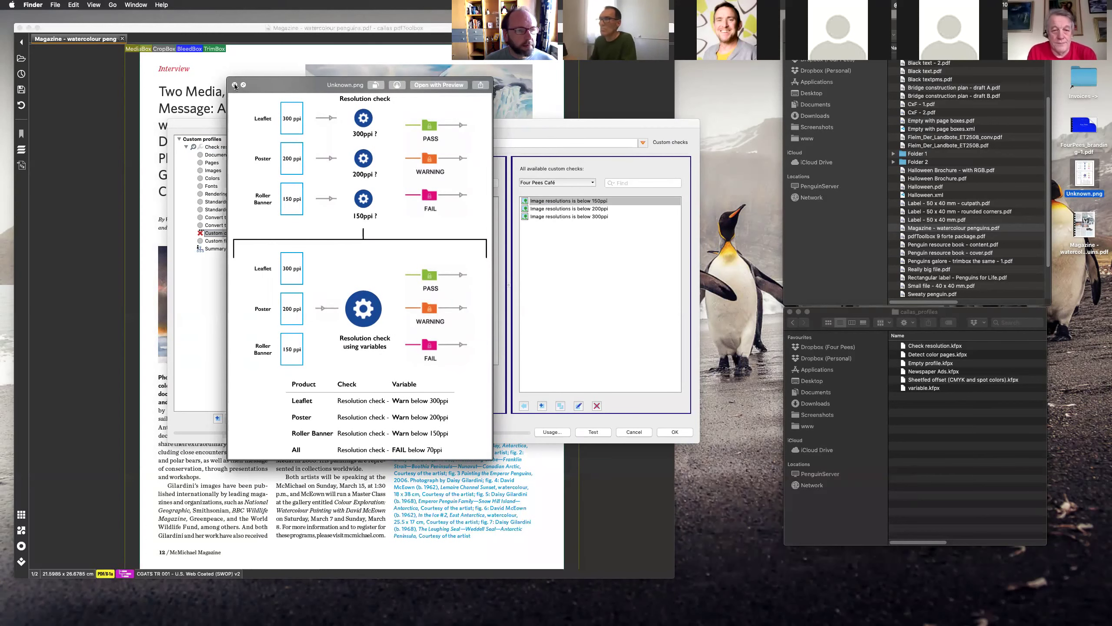
click(235, 85)
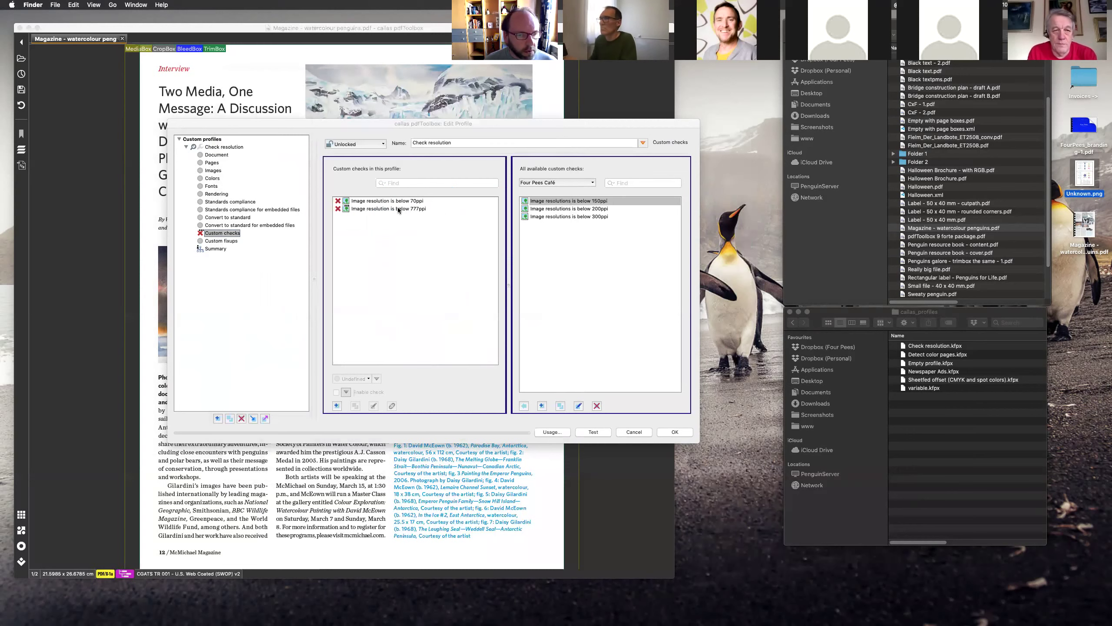
click(398, 208)
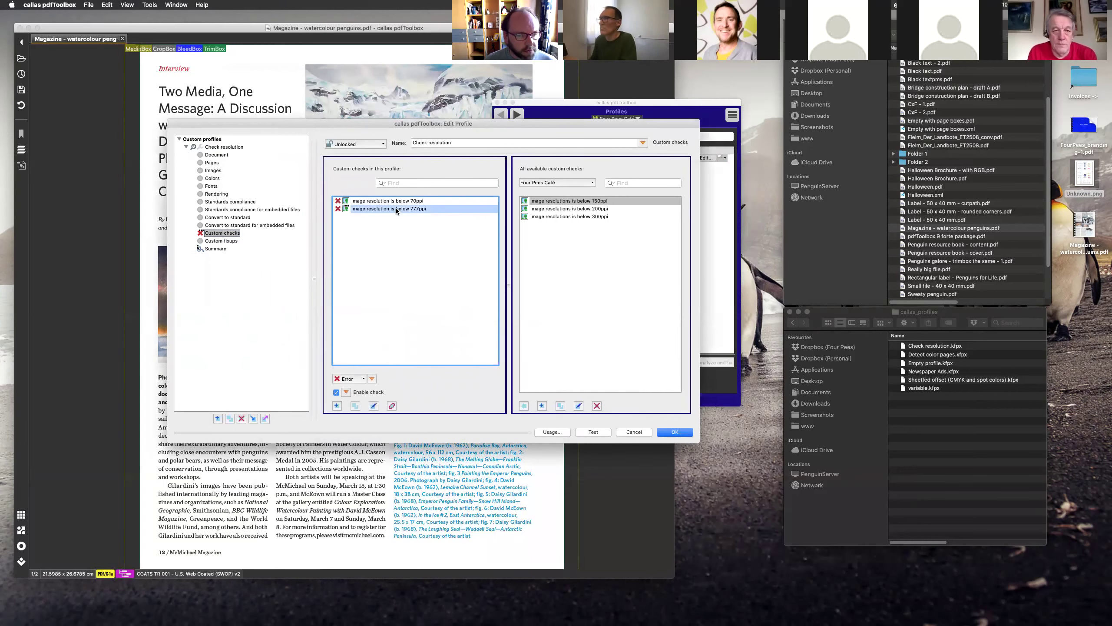
click(362, 380)
click(361, 395)
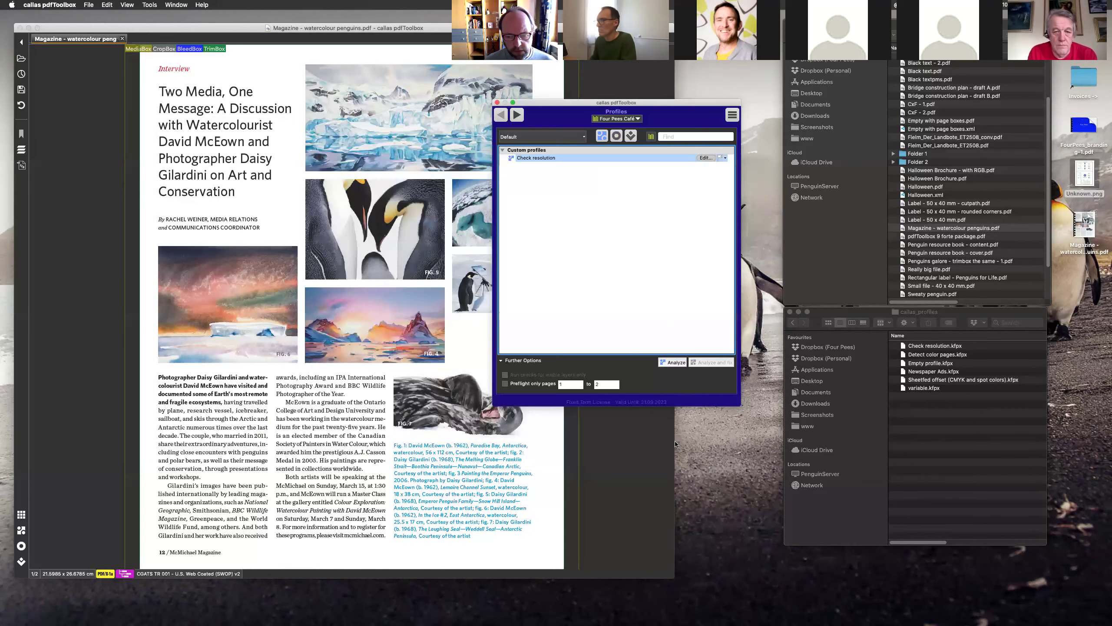
key(Return)
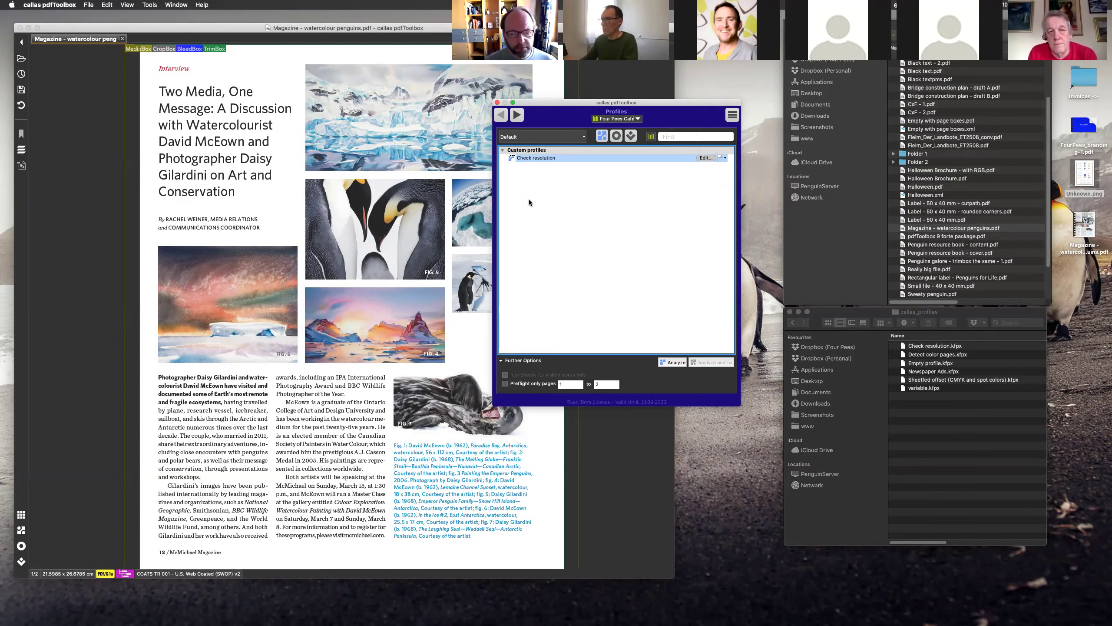
Step: Analyze the magazine PDF with the Check resolution profile, using a minimum resolution of 350
click(672, 362)
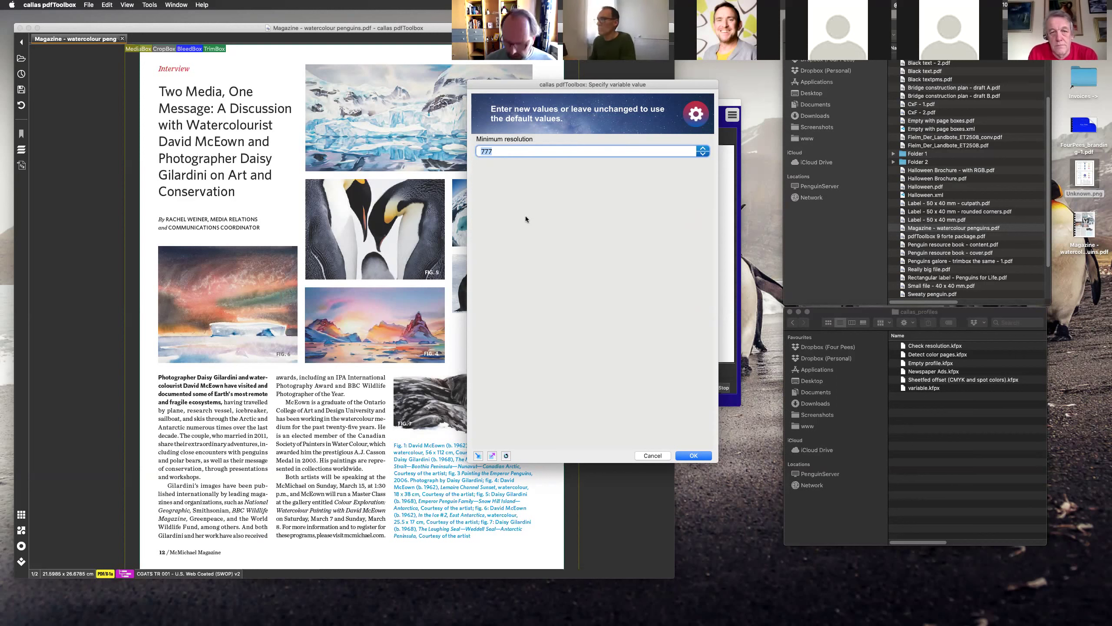
text(350)
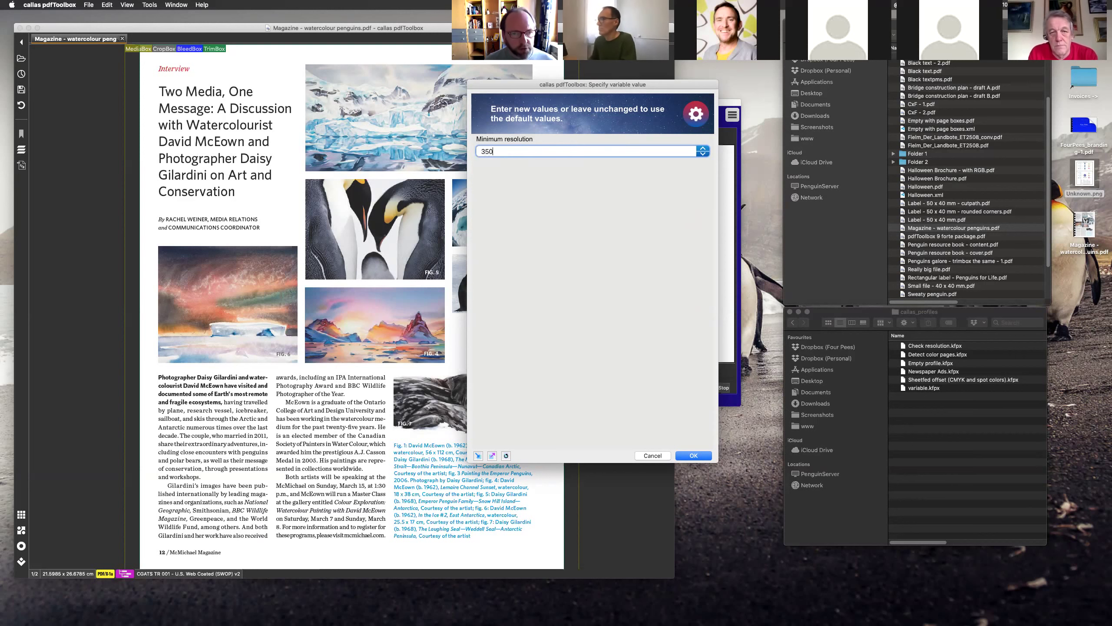
click(691, 456)
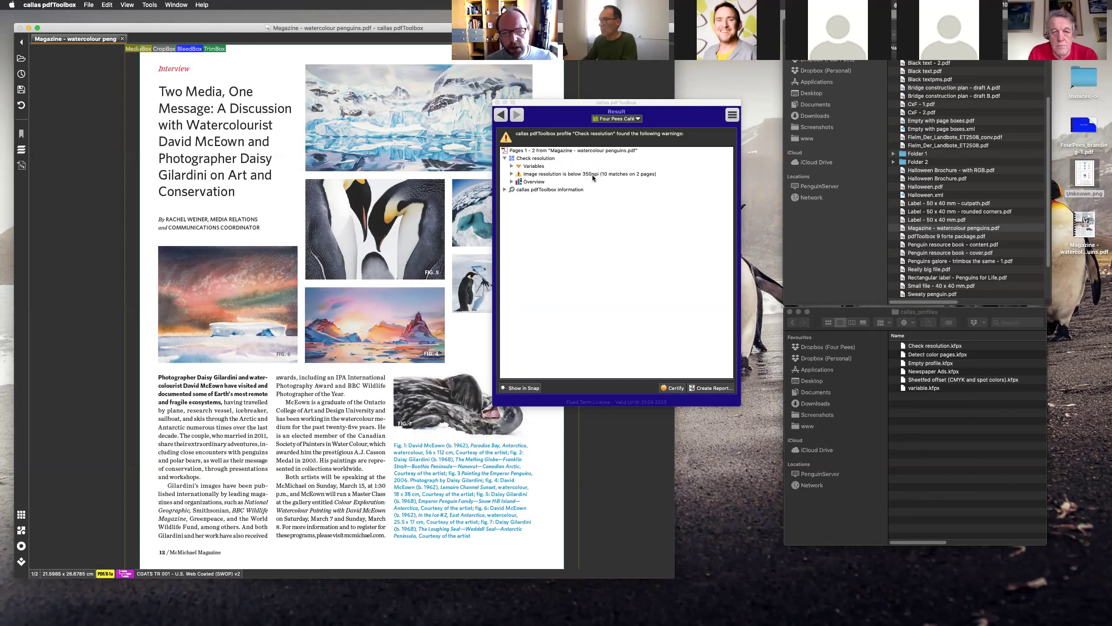
Step: Inspect the trigger values of the first image listed under the resolution warning, and return to the profiles list
click(512, 173)
click(518, 189)
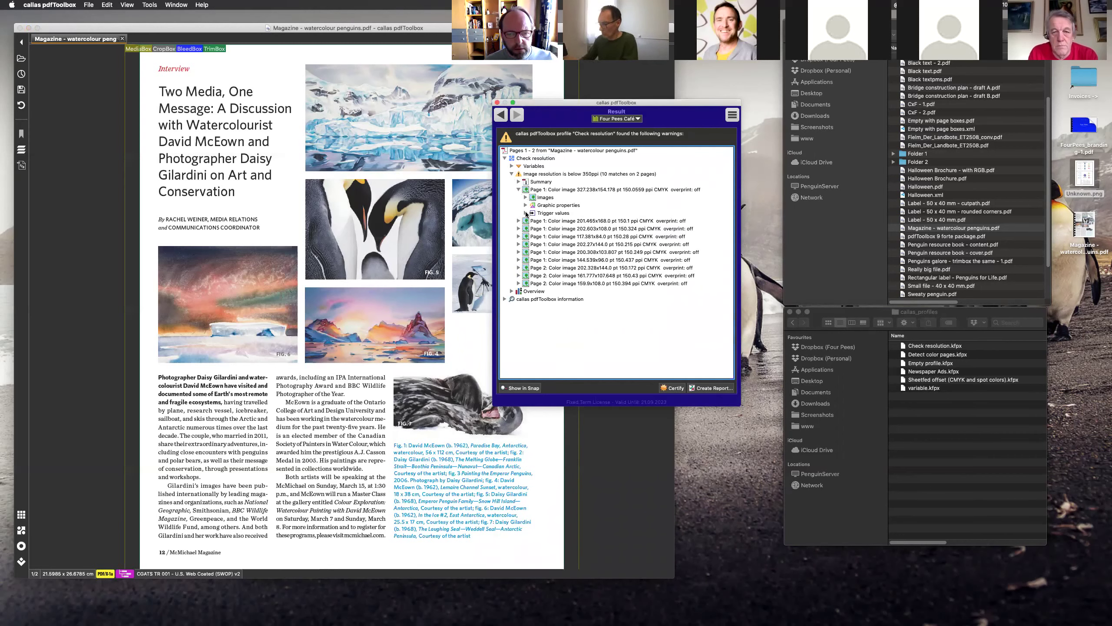
click(525, 213)
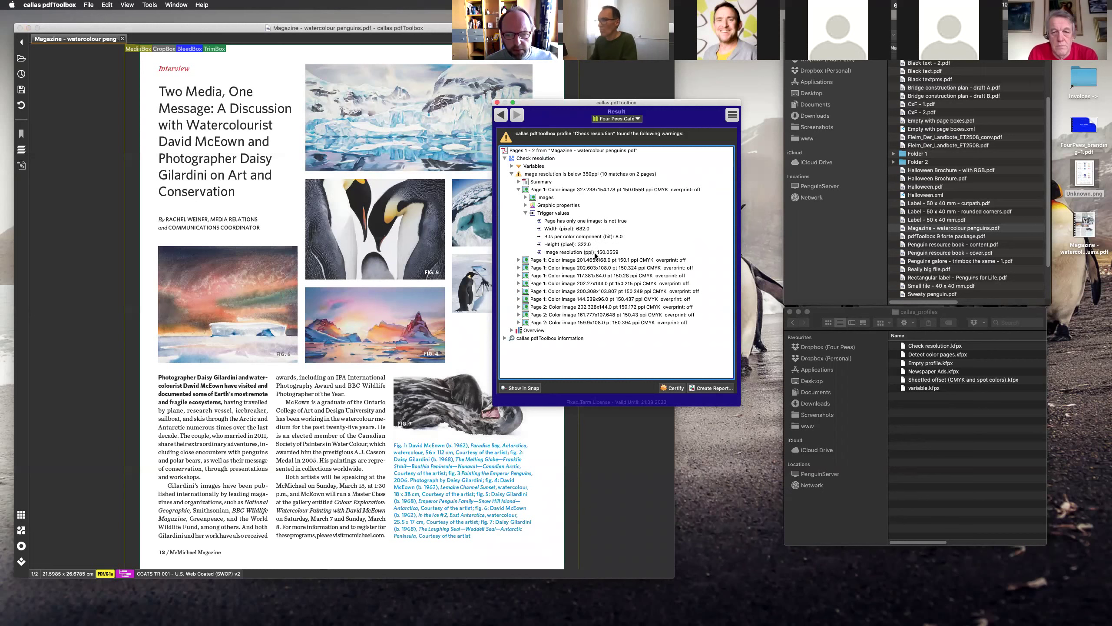
click(519, 189)
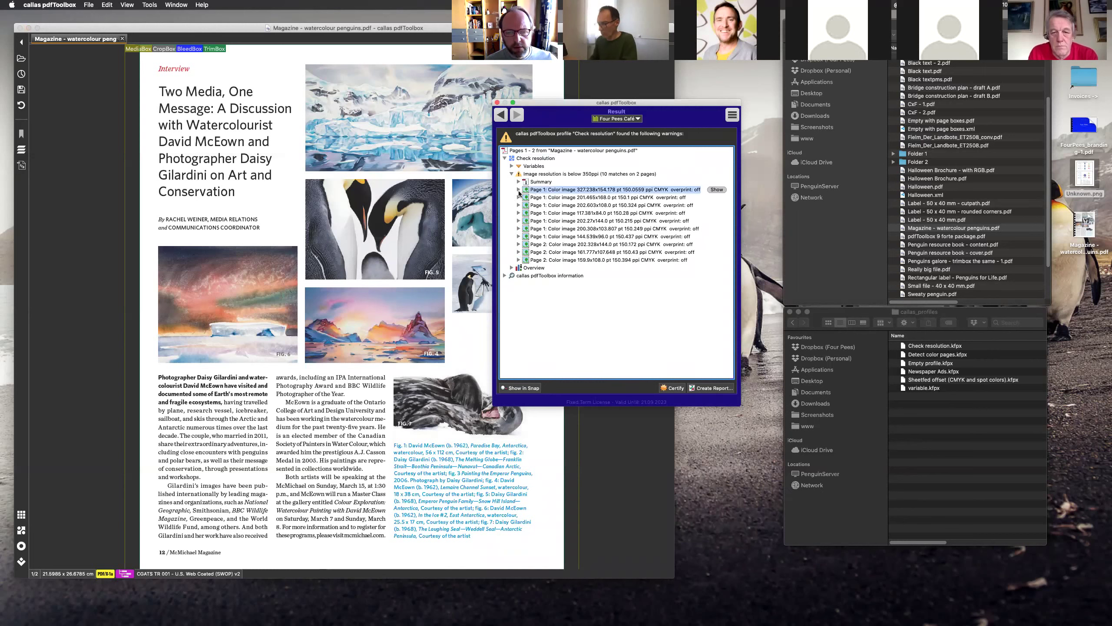
click(500, 114)
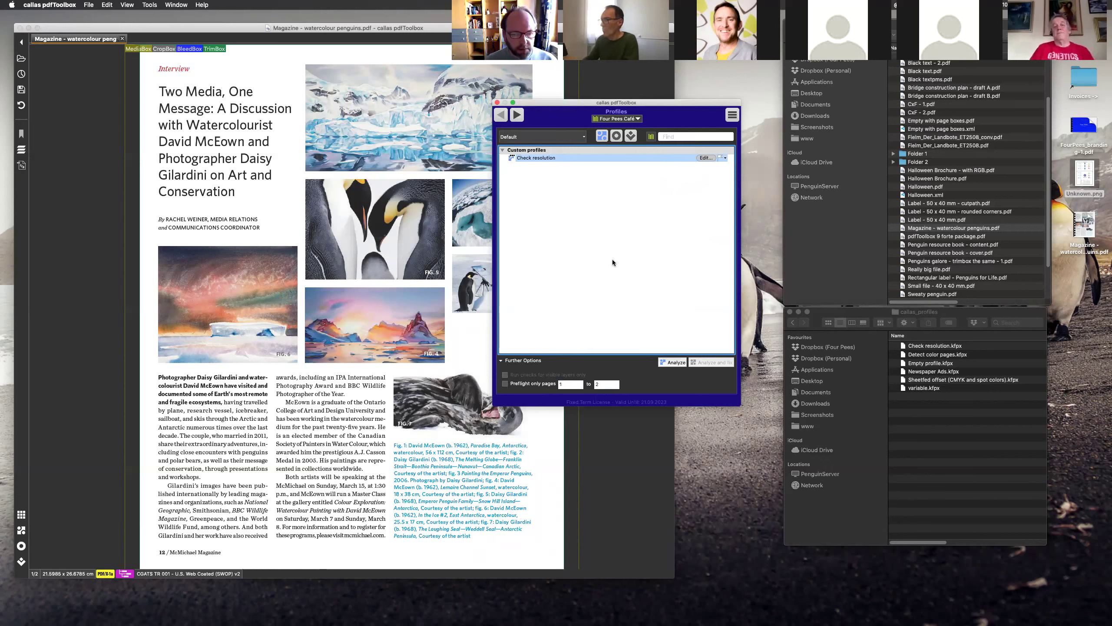
Step: Review the library's checks for images below 70ppi and 777ppi, and return to the Check resolution profile
click(617, 136)
click(591, 158)
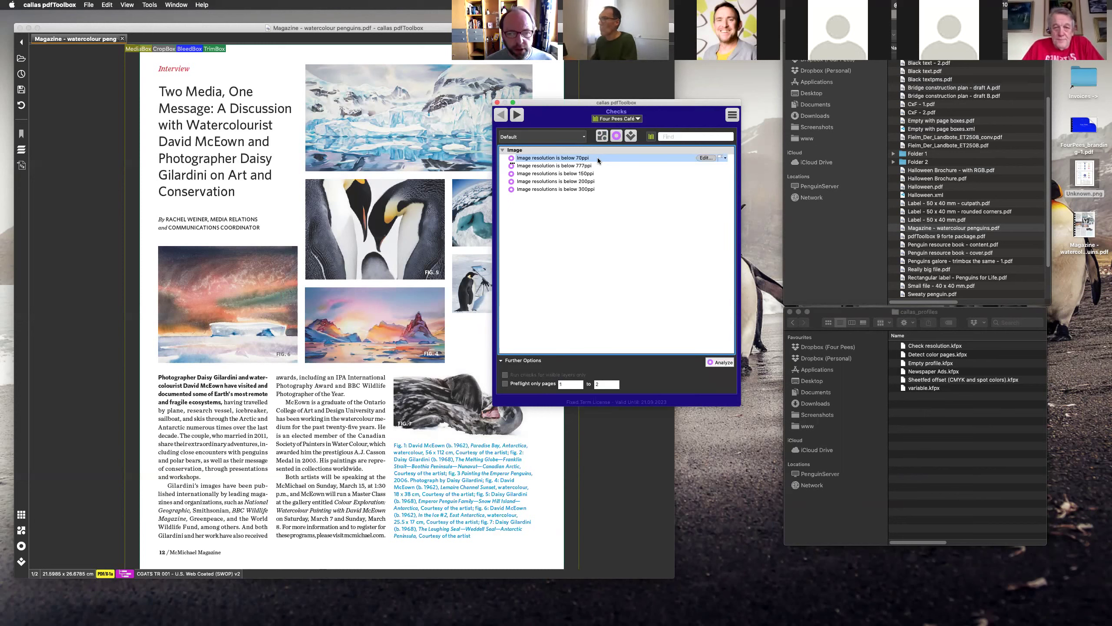
click(598, 166)
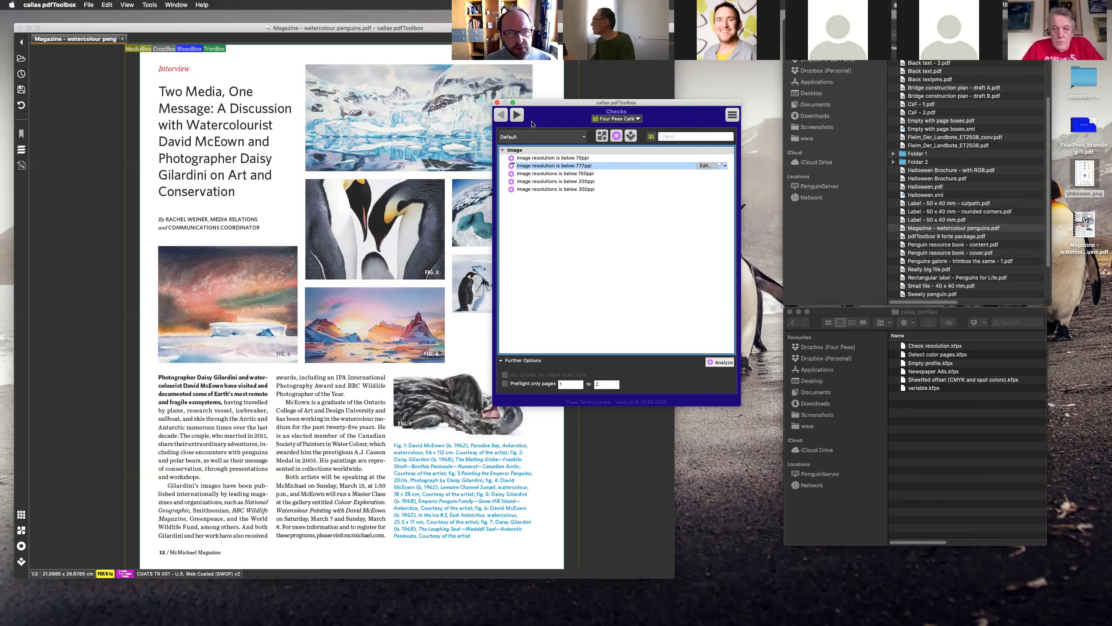
click(604, 139)
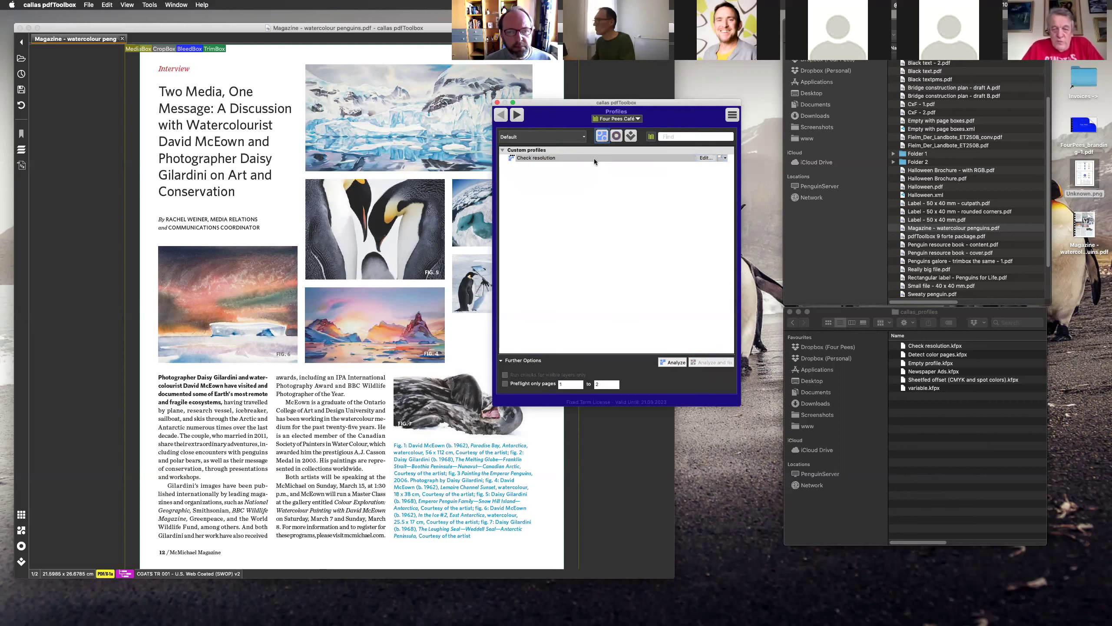
click(554, 159)
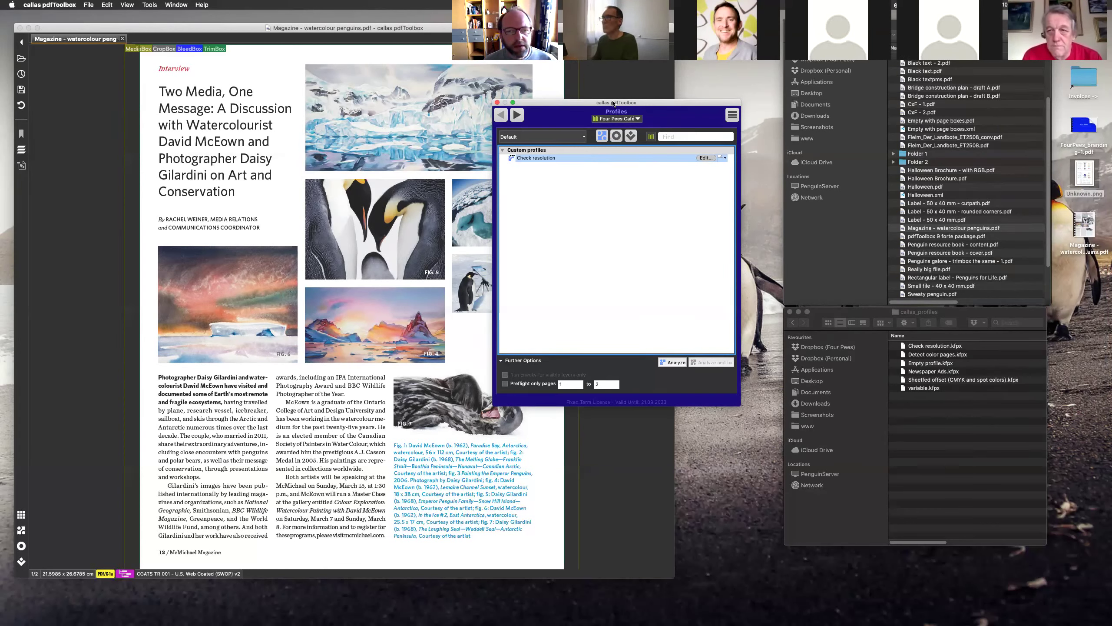
Step: Open the library manager and display the Four Pees Café library's checks and its variables
drag(612, 105, 692, 94)
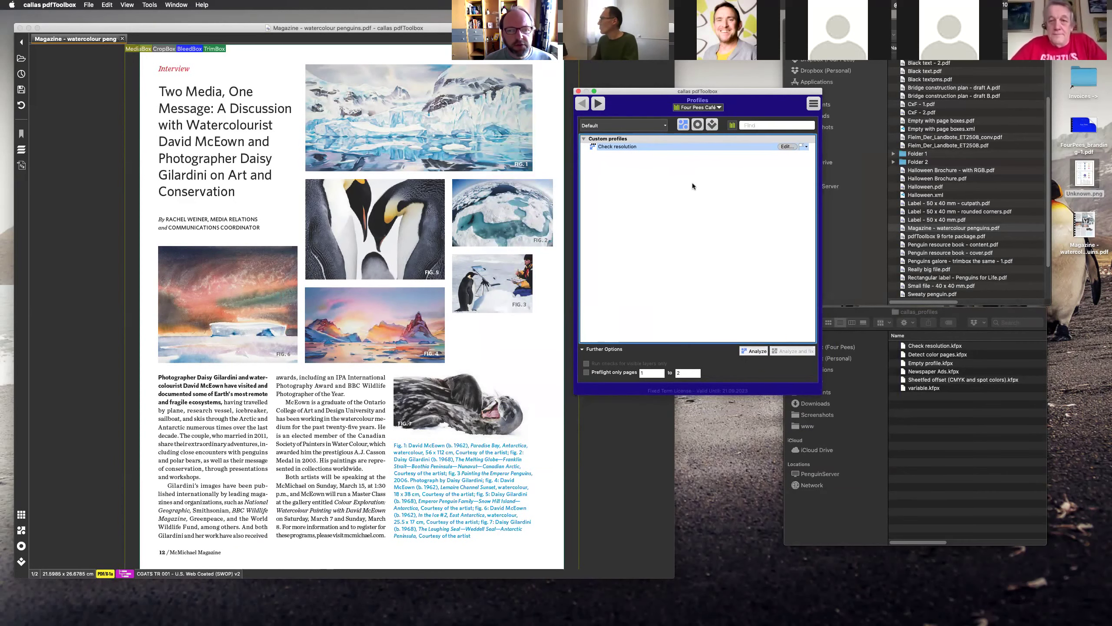
click(720, 107)
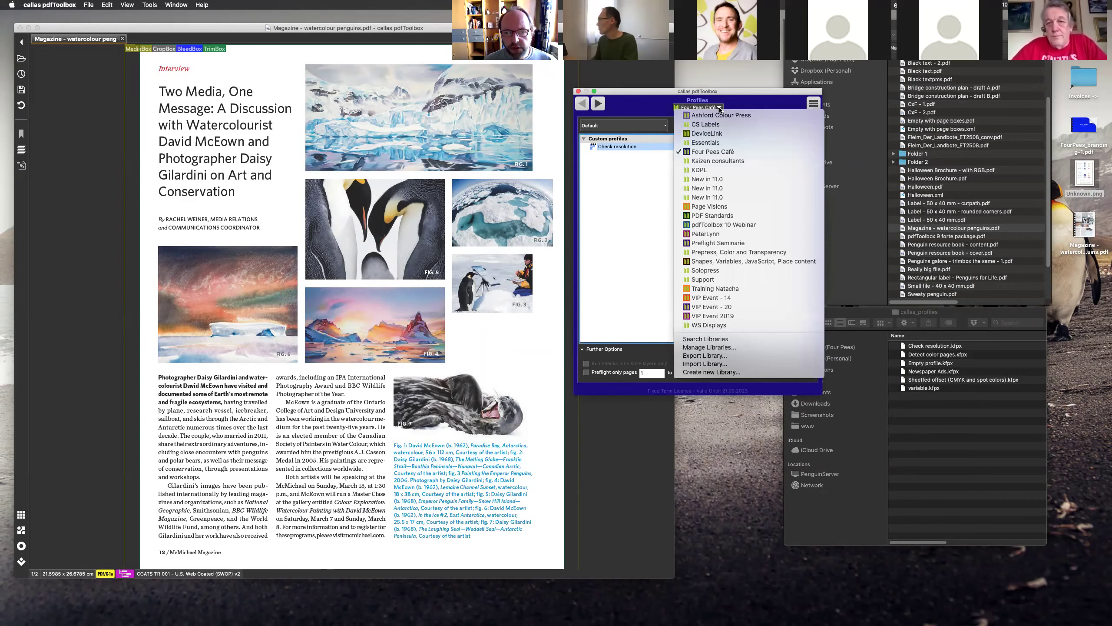
click(740, 347)
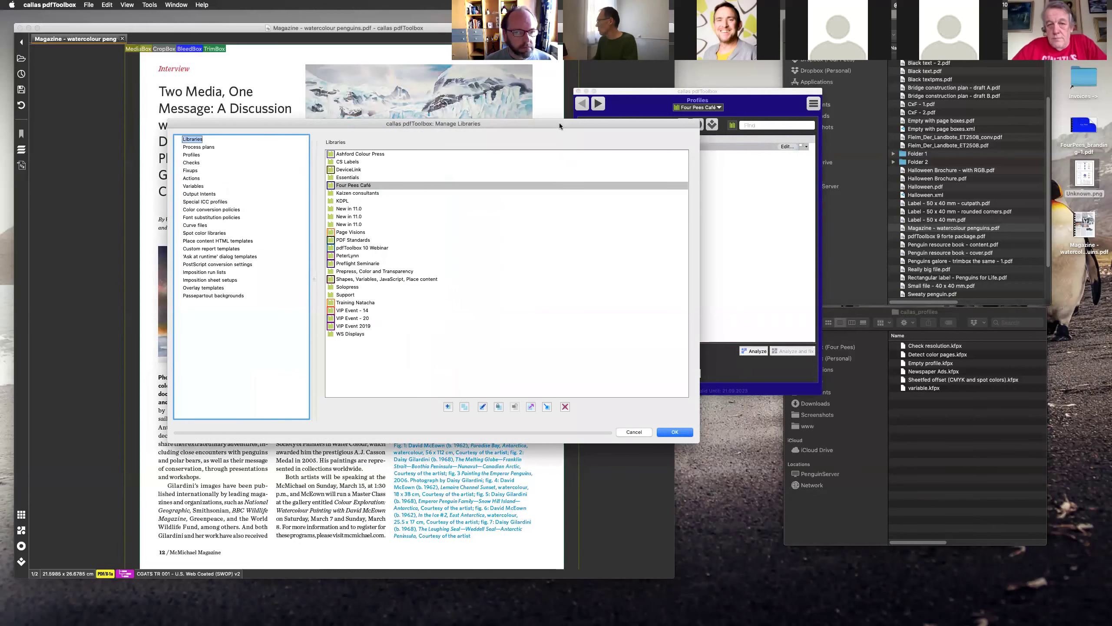
drag(559, 125, 631, 81)
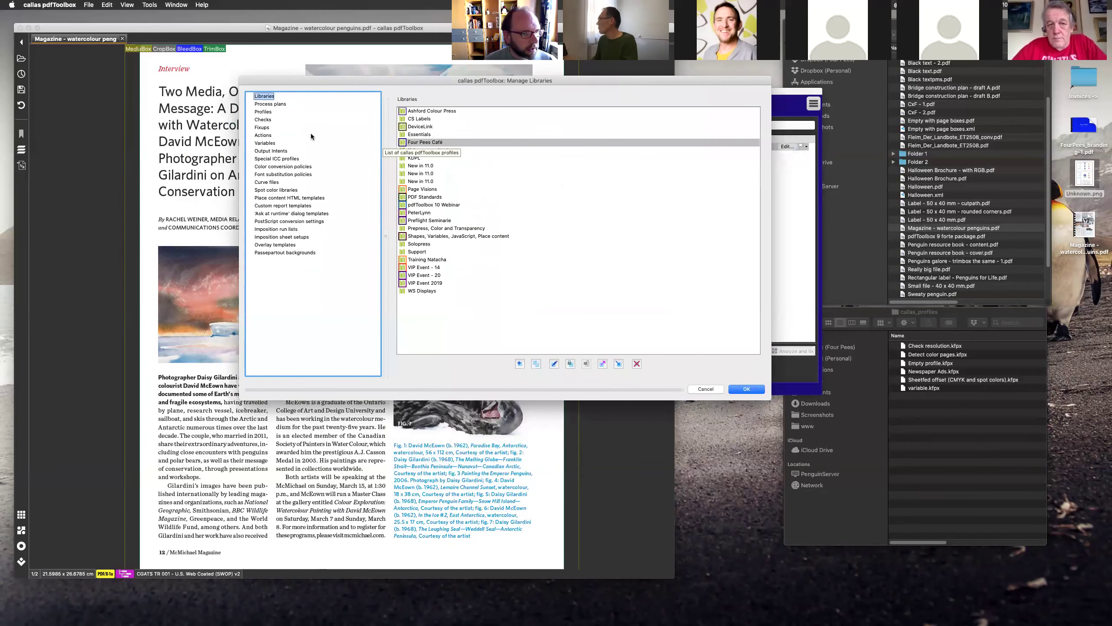
click(284, 119)
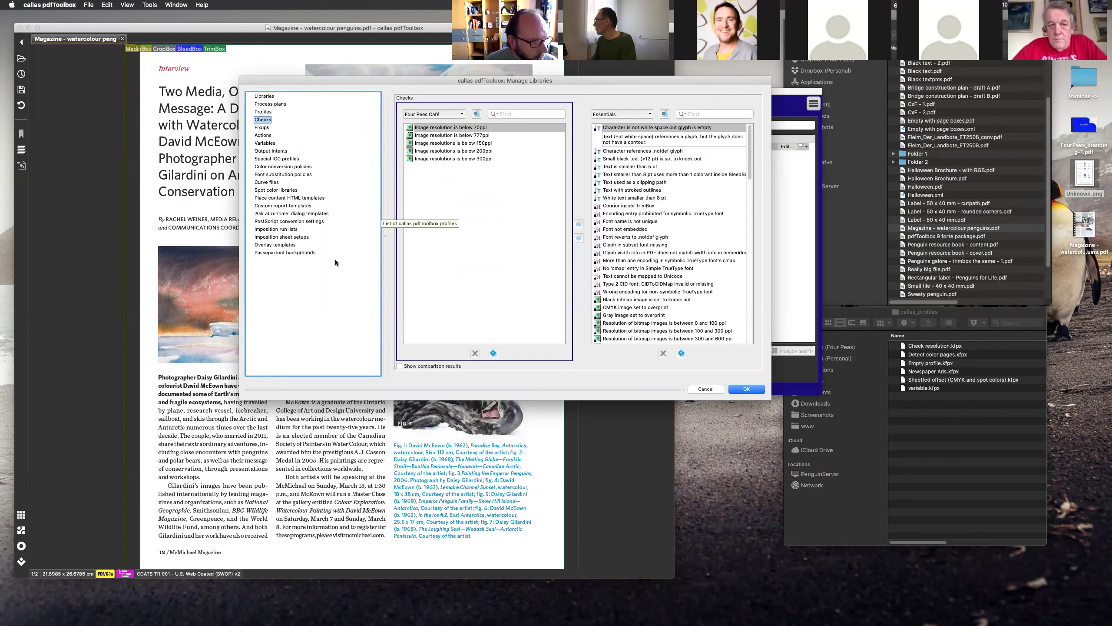
click(274, 143)
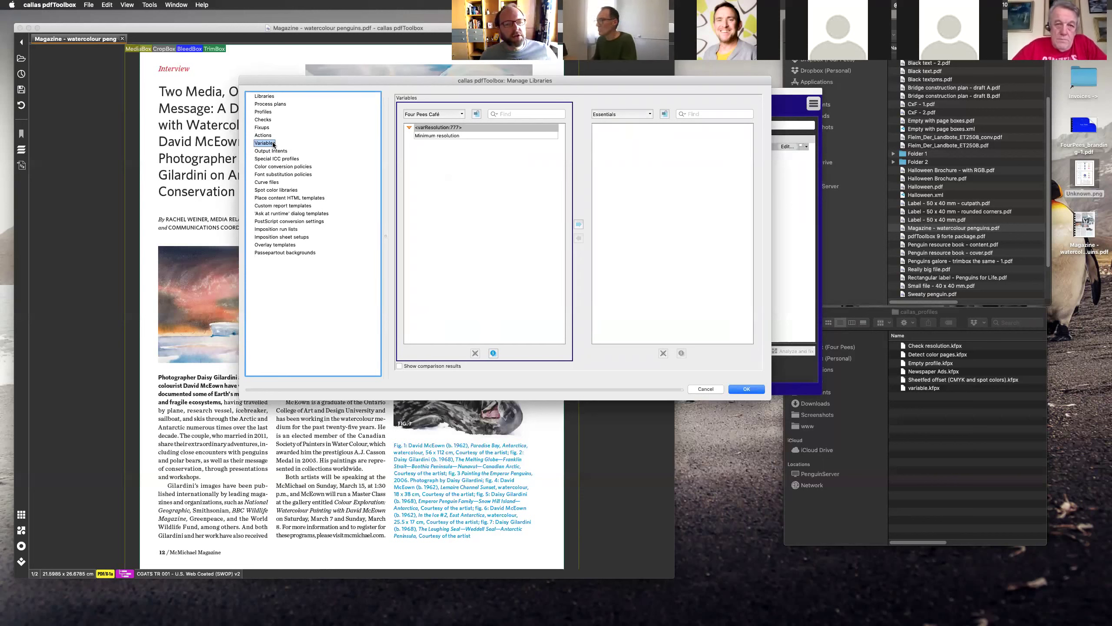
Step: Look up which objects use the varResolution variable in the Four Pees Café library
click(434, 129)
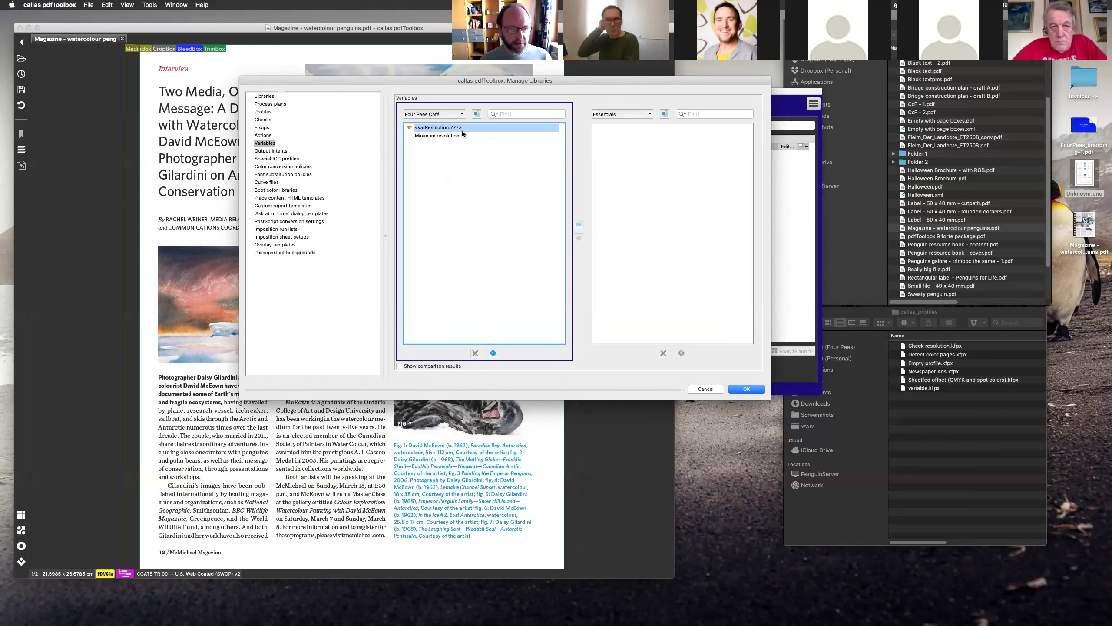
click(493, 353)
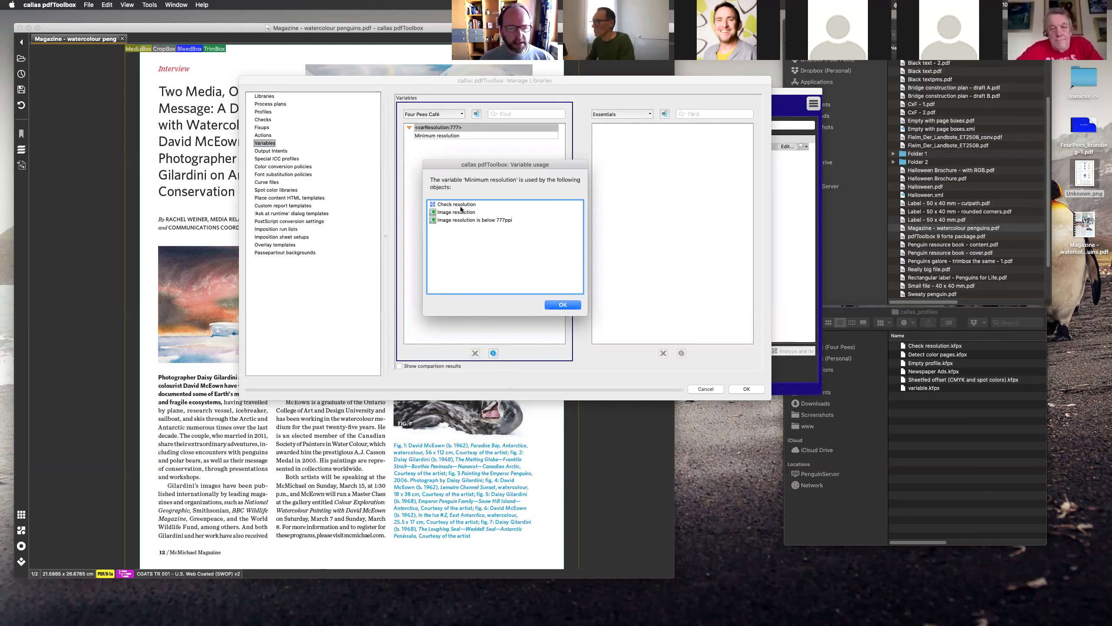
click(562, 304)
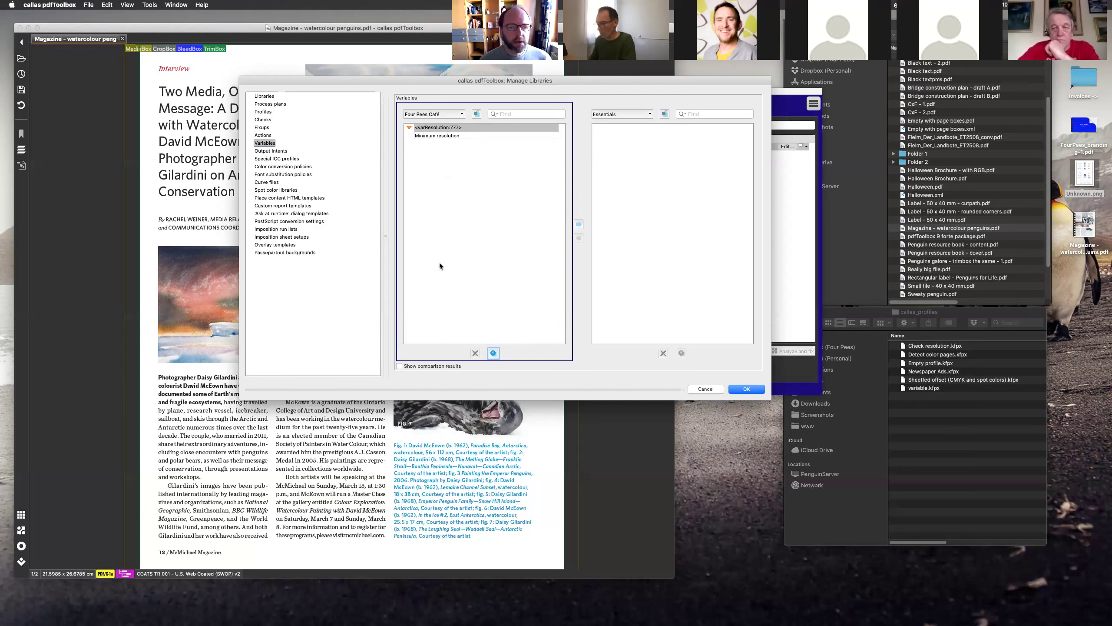
Step: Copy the varResolution variable from the Four Pees Café library to the Support library and save the library change
click(467, 126)
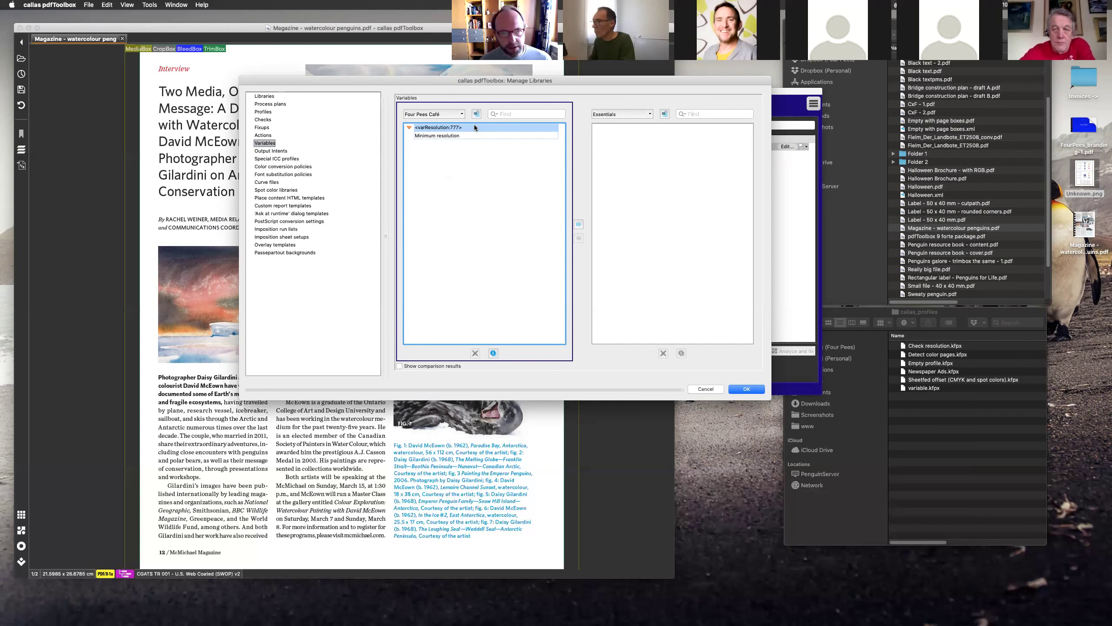
click(631, 113)
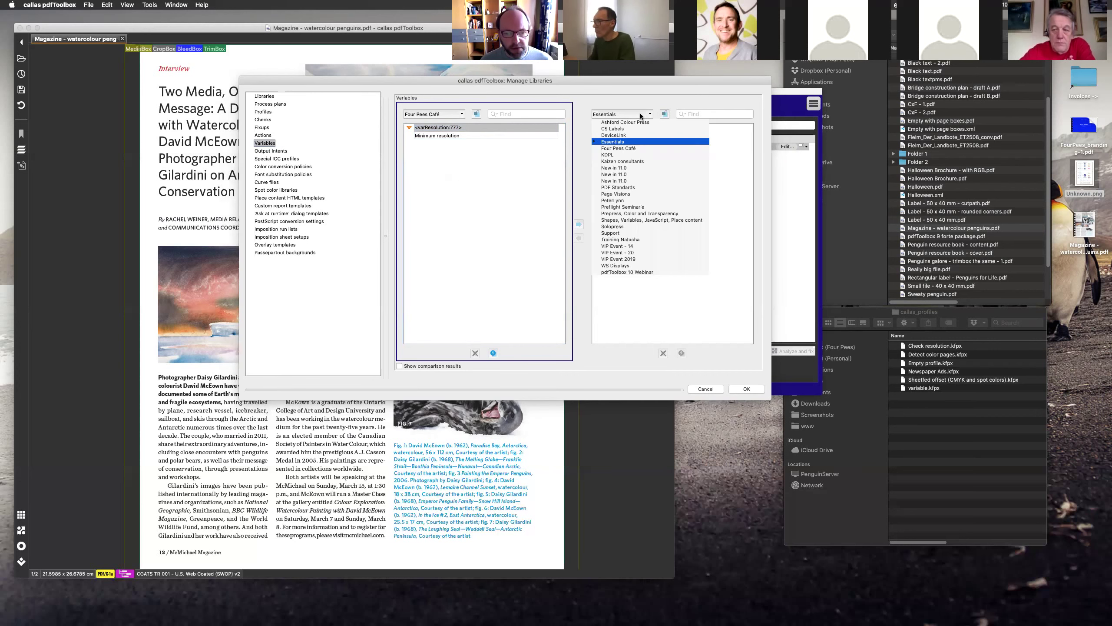
click(629, 234)
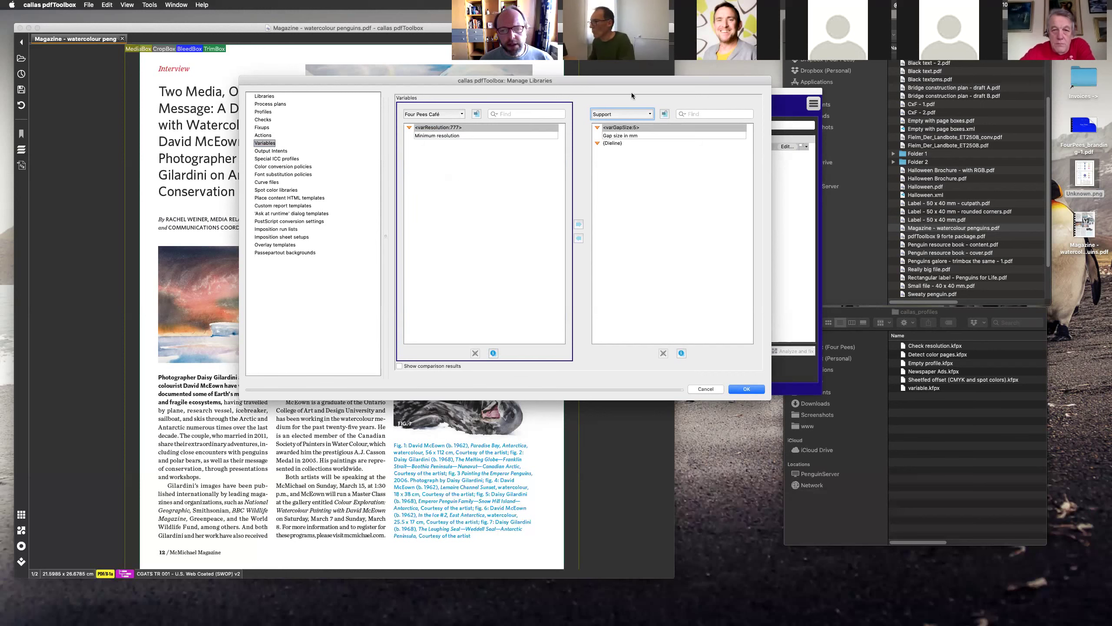
click(433, 126)
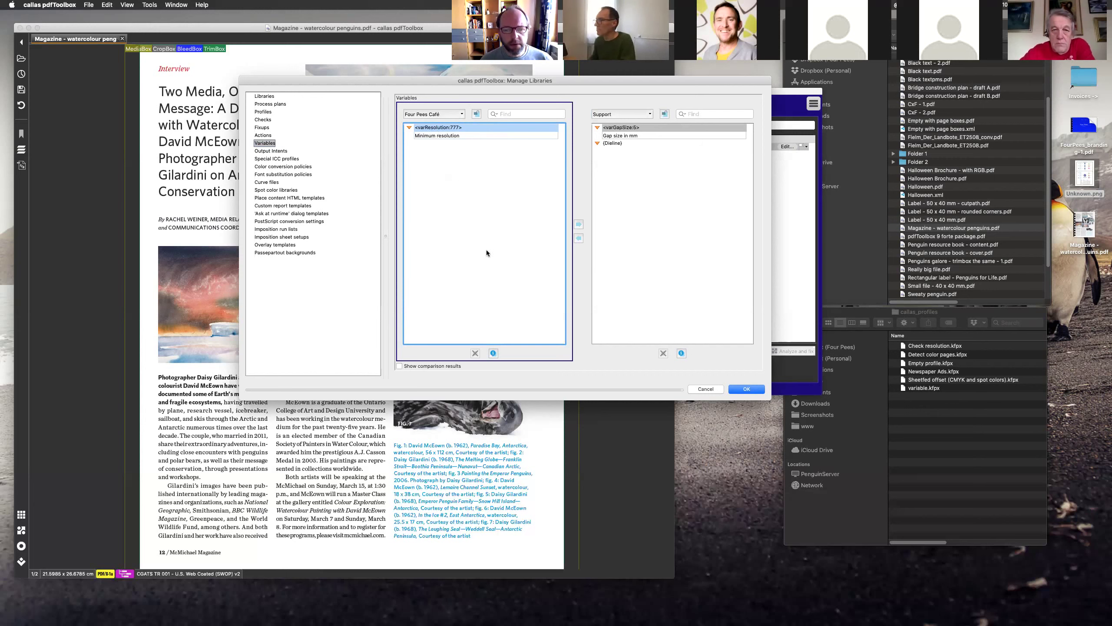
click(581, 224)
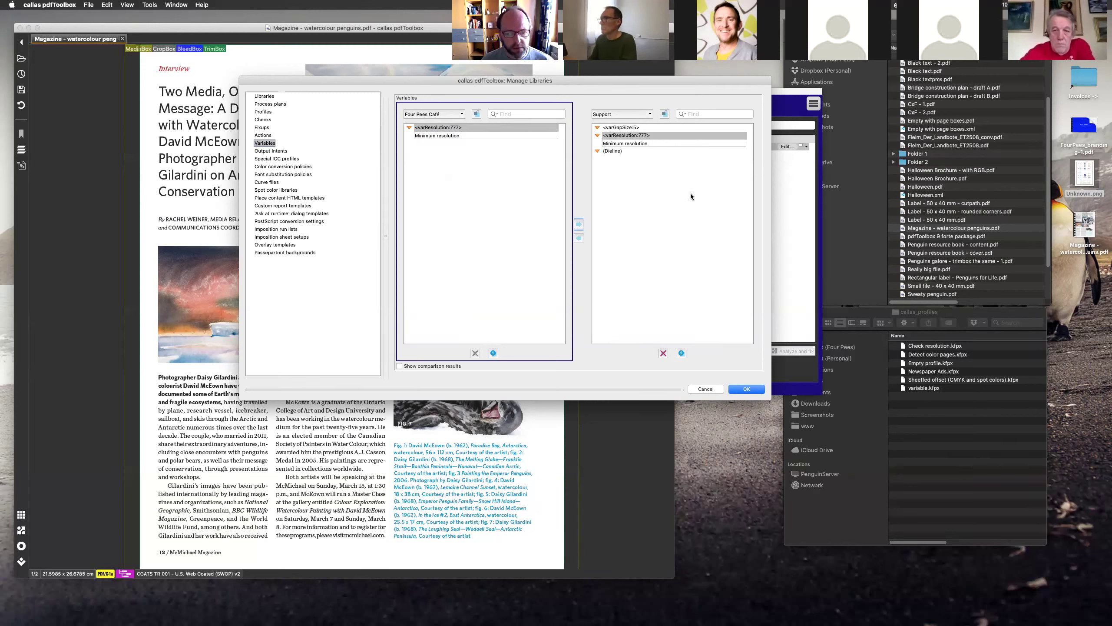
click(643, 137)
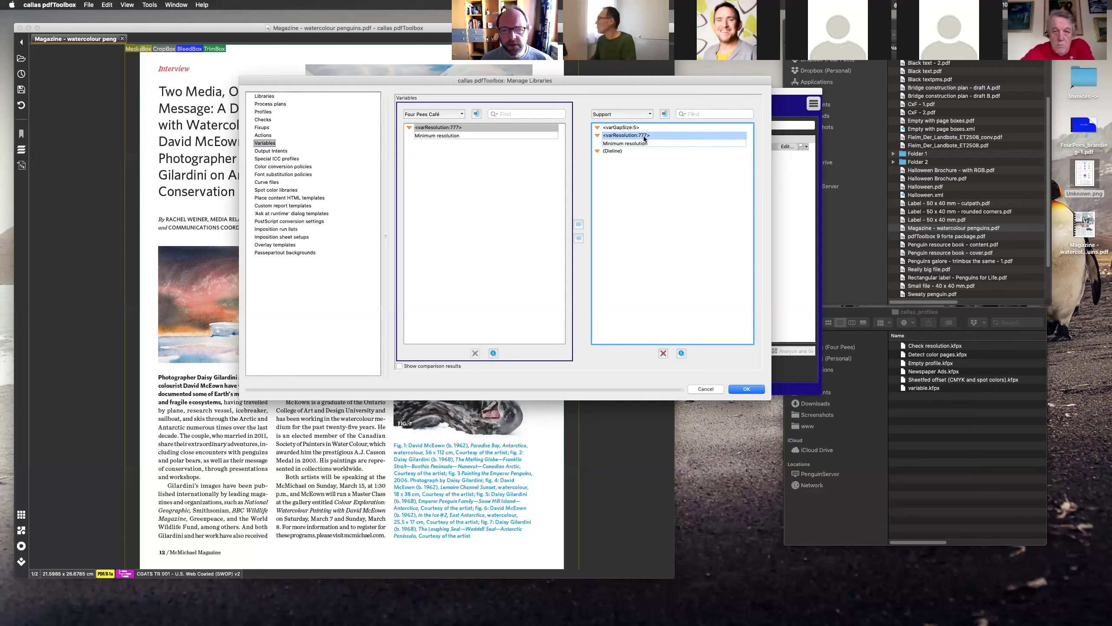
click(436, 140)
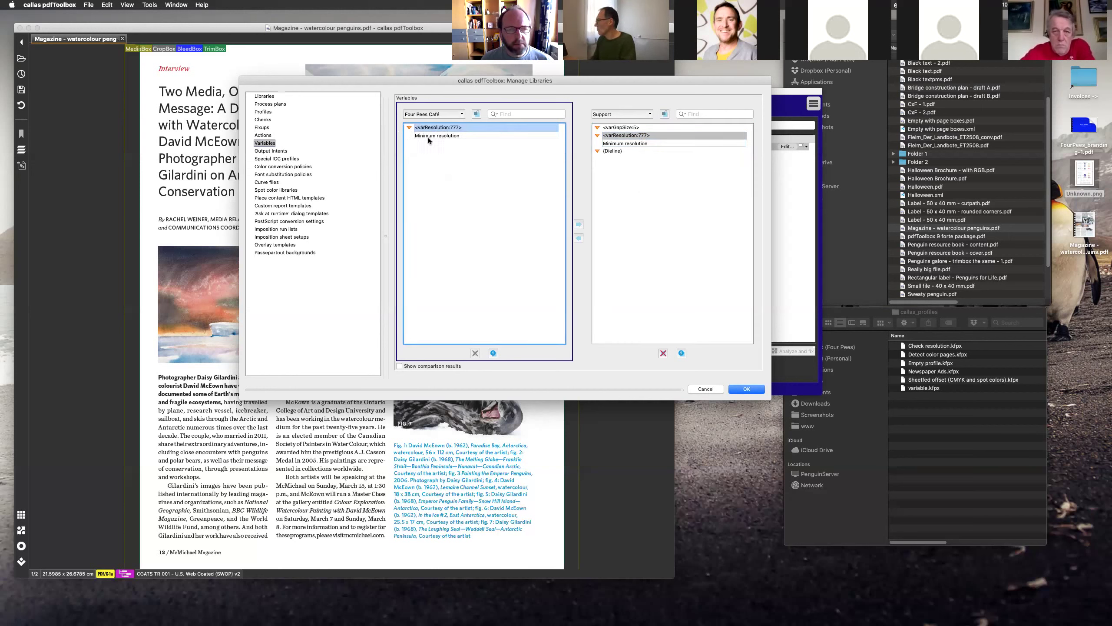
click(754, 389)
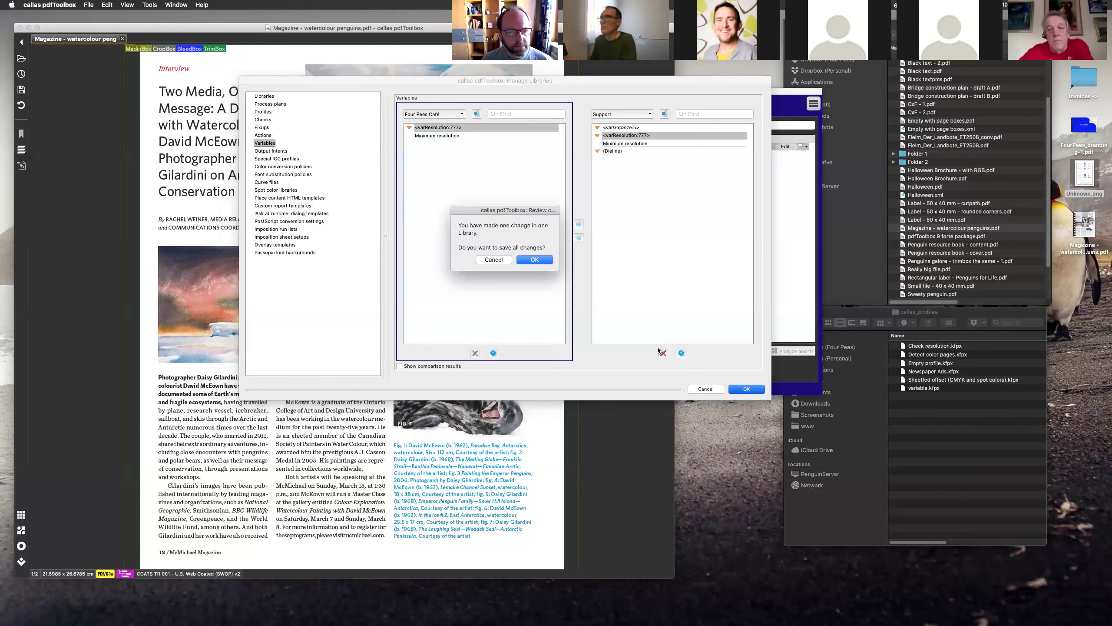
click(535, 260)
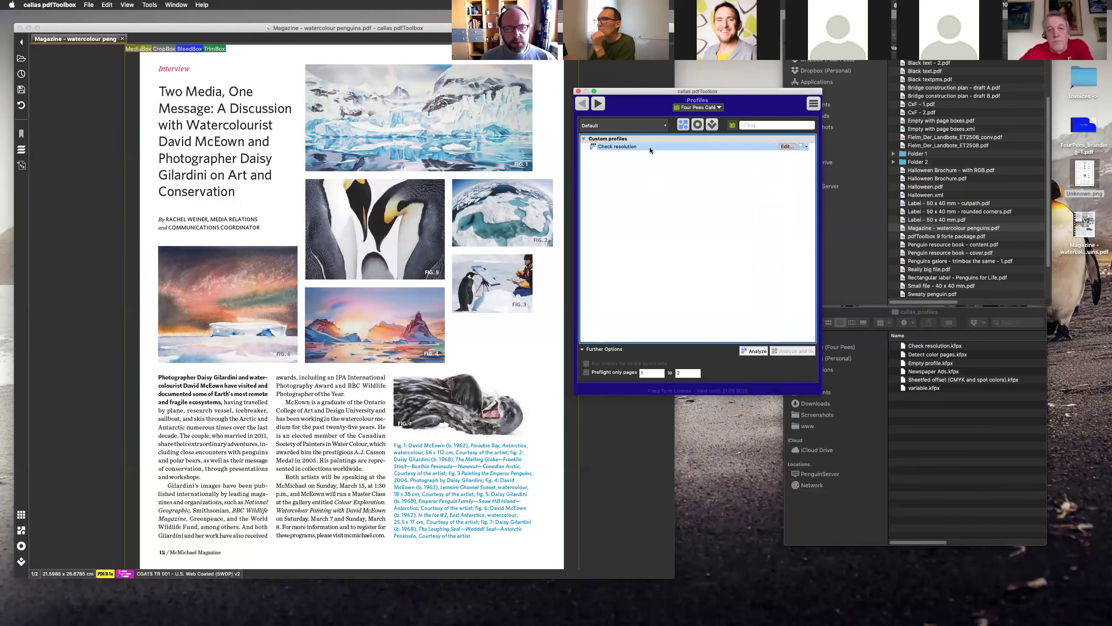
Step: Export the Check resolution profile to the callas_profiles folder as "Check resolution (variable).kfpx"
click(813, 104)
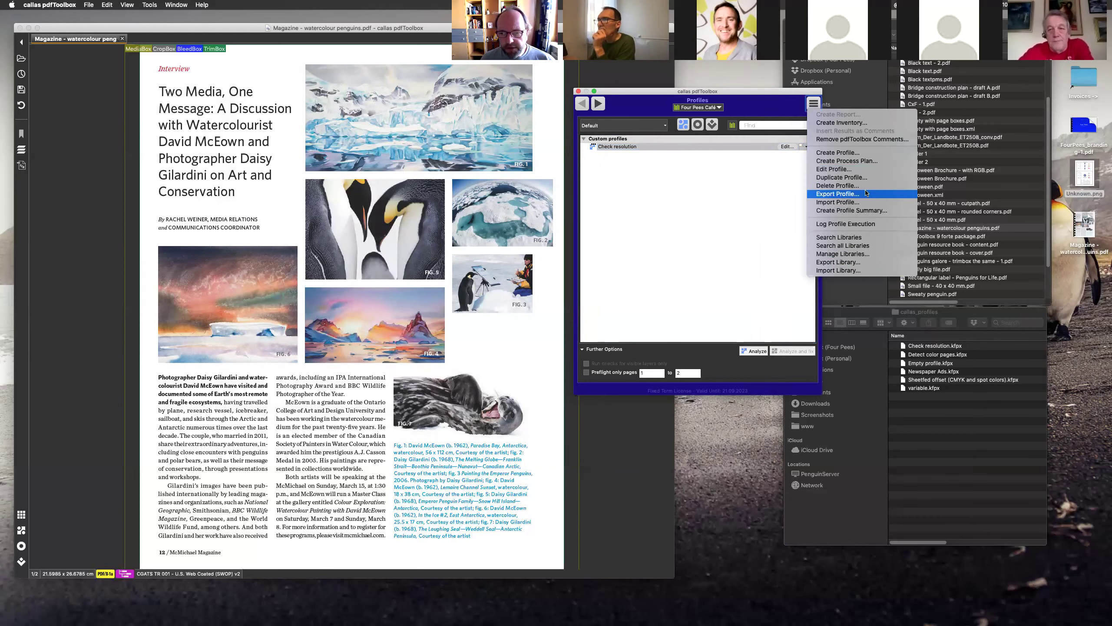
click(837, 194)
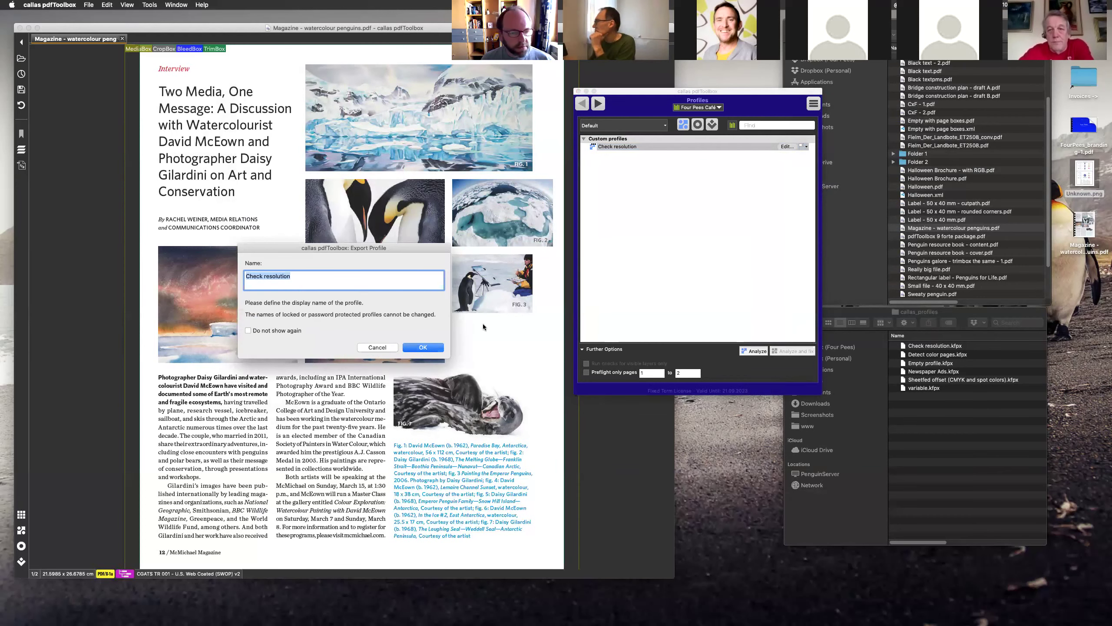
click(435, 347)
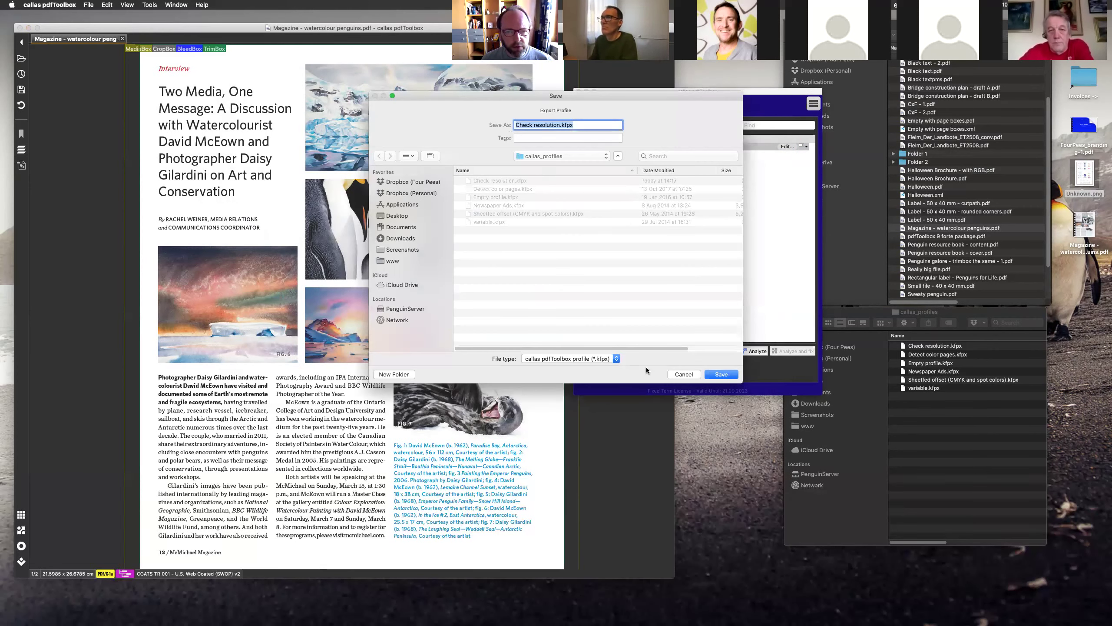
click(558, 125)
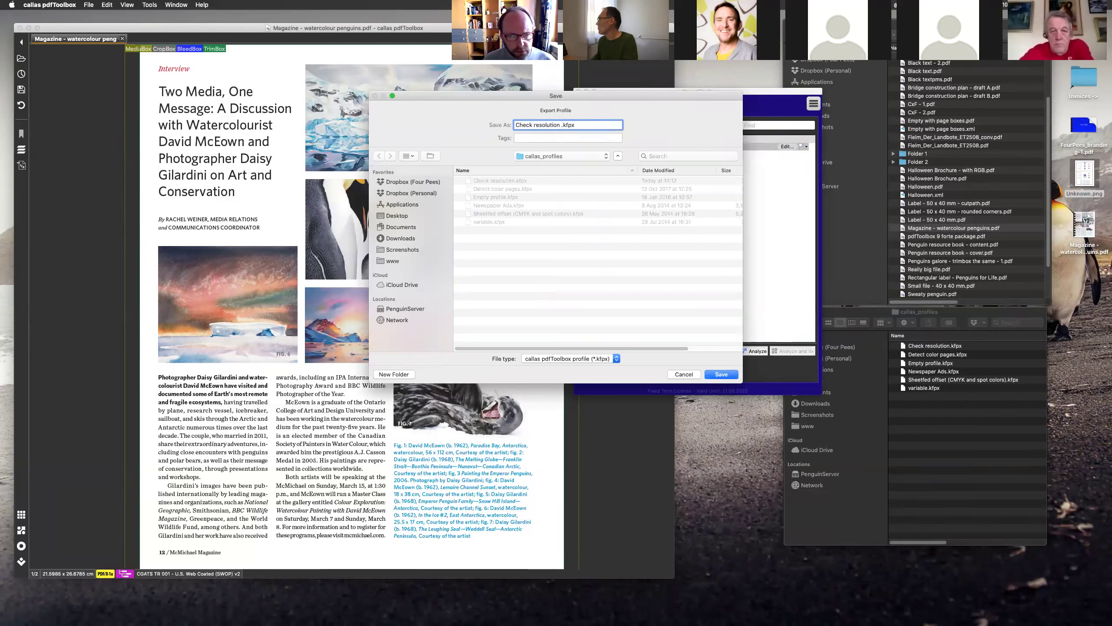
text((variable))
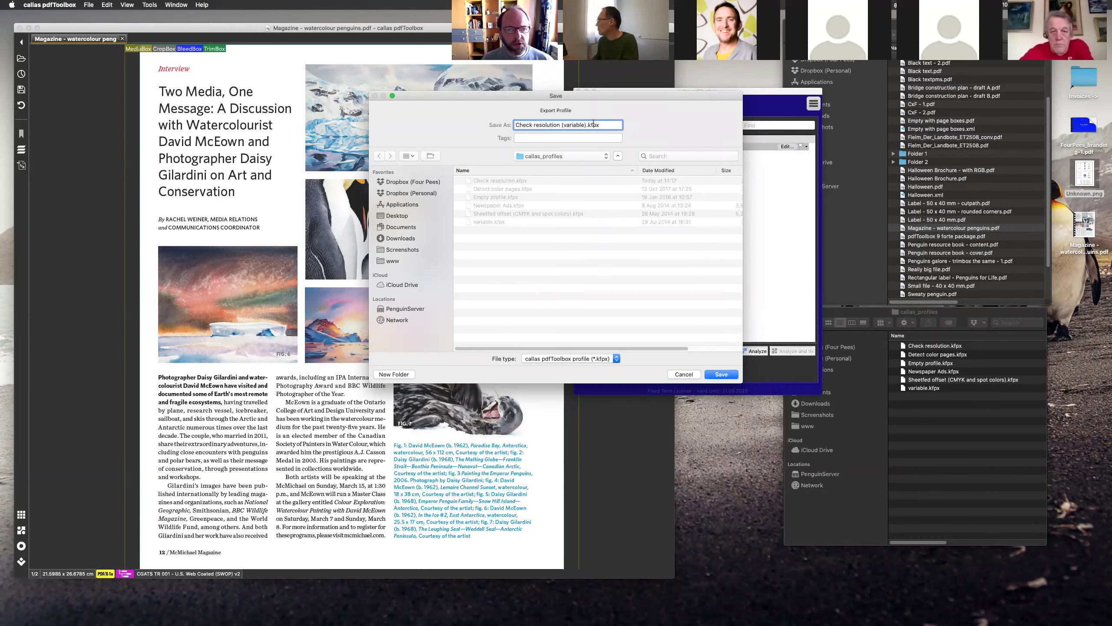
click(725, 374)
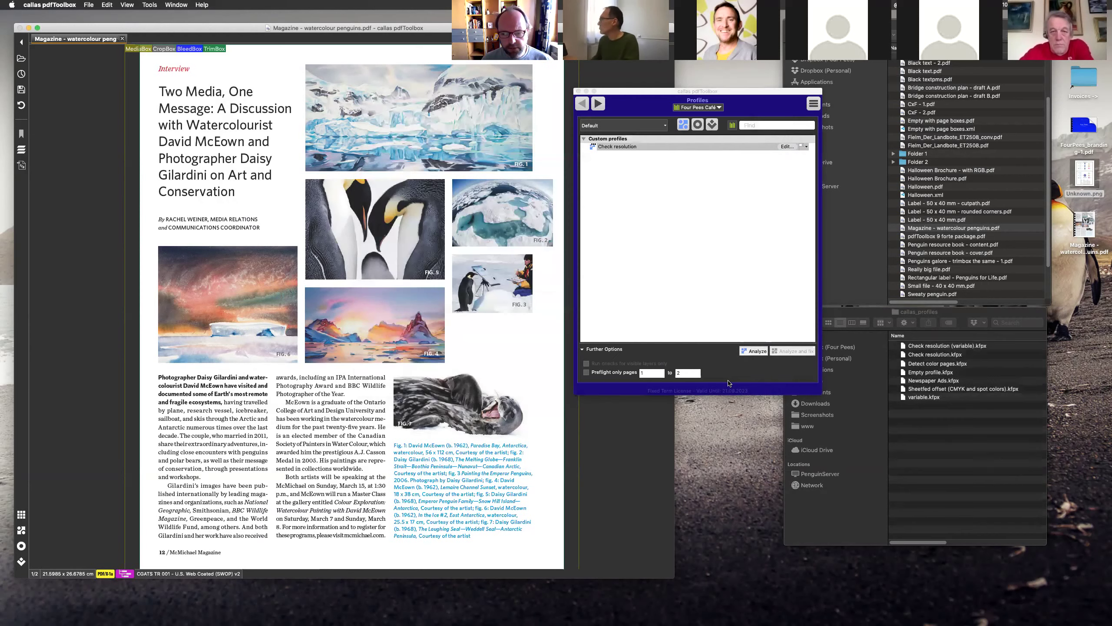
Step: Hide callas pdfToolbox and switch to Enfocus Switch, showing the test 005 flow
click(938, 337)
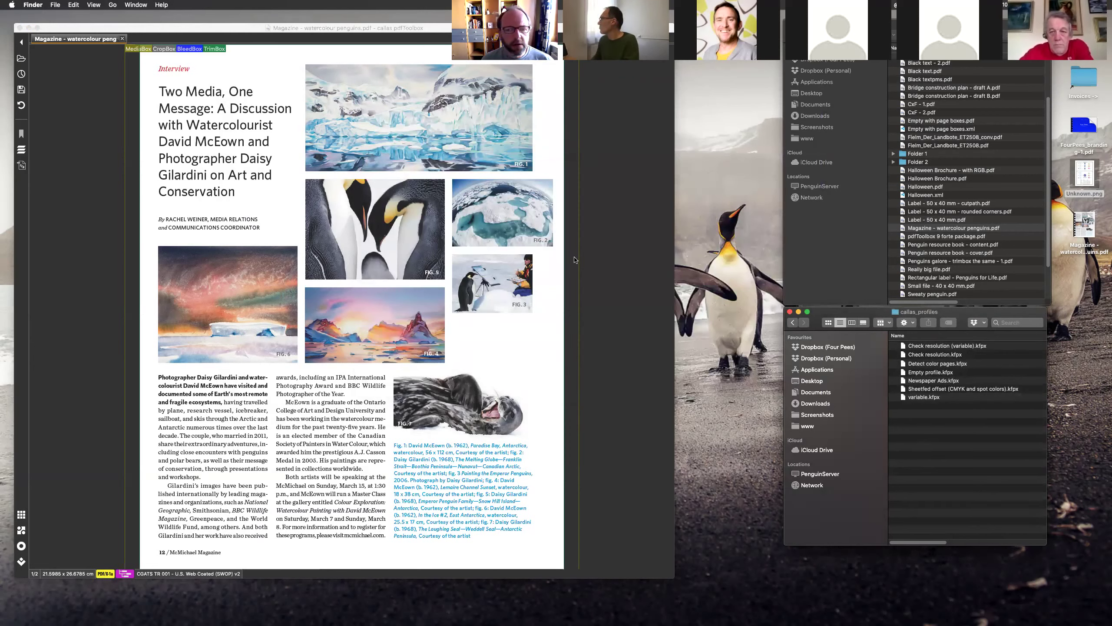
click(415, 154)
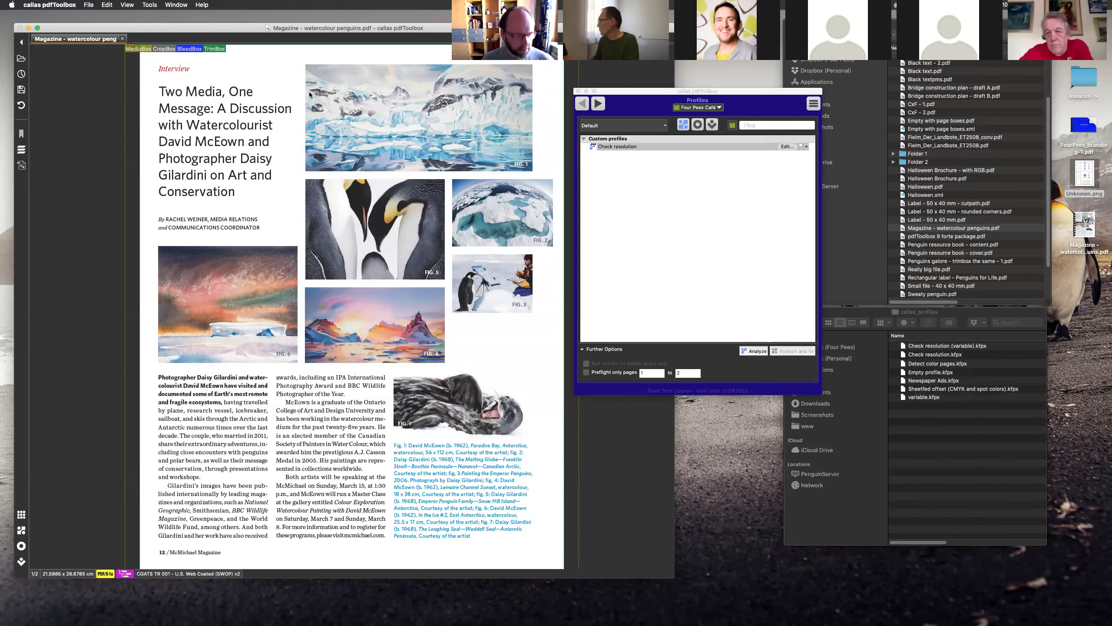
key(super+h)
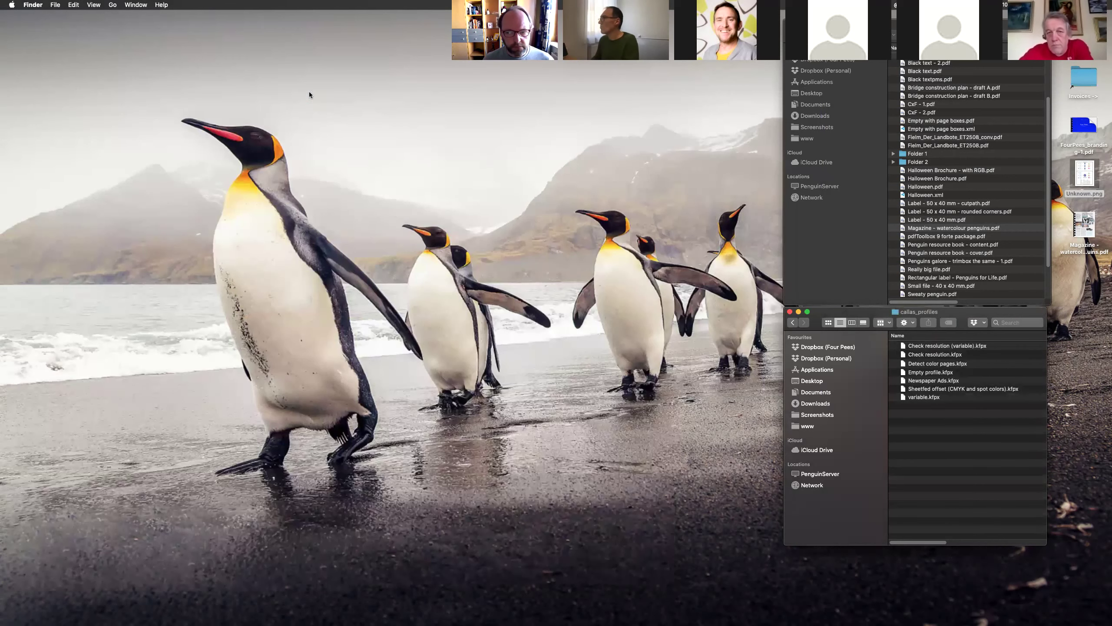
key(super+Tab)
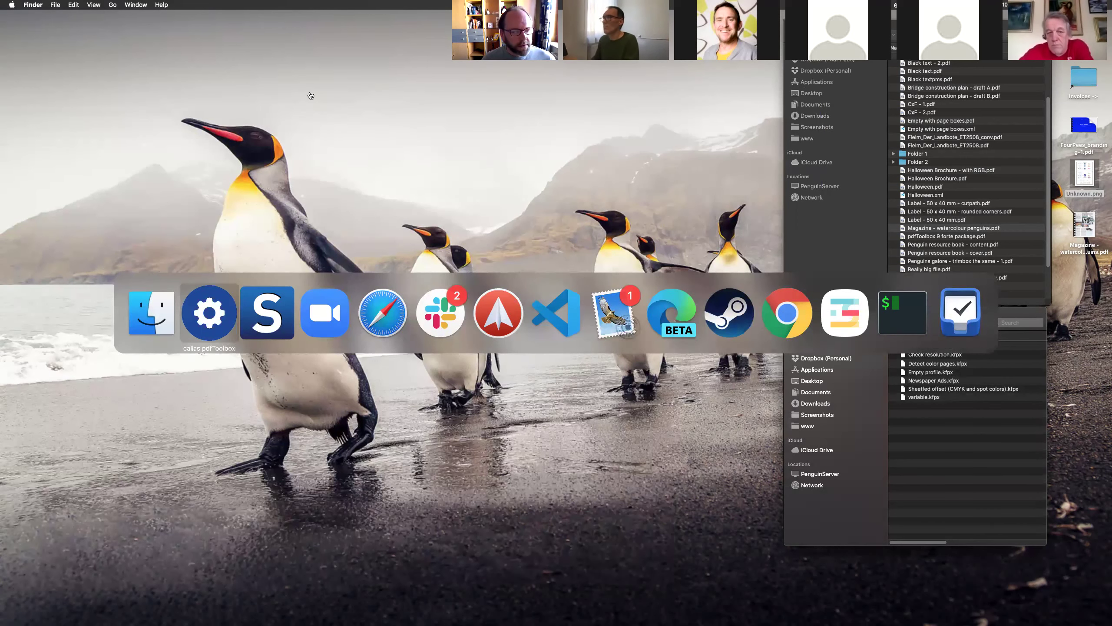
key(super+Tab)
key(super+Tab)
key(super+Tab)
key(super+Tab)
key(super+Tab)
key(super+Tab)
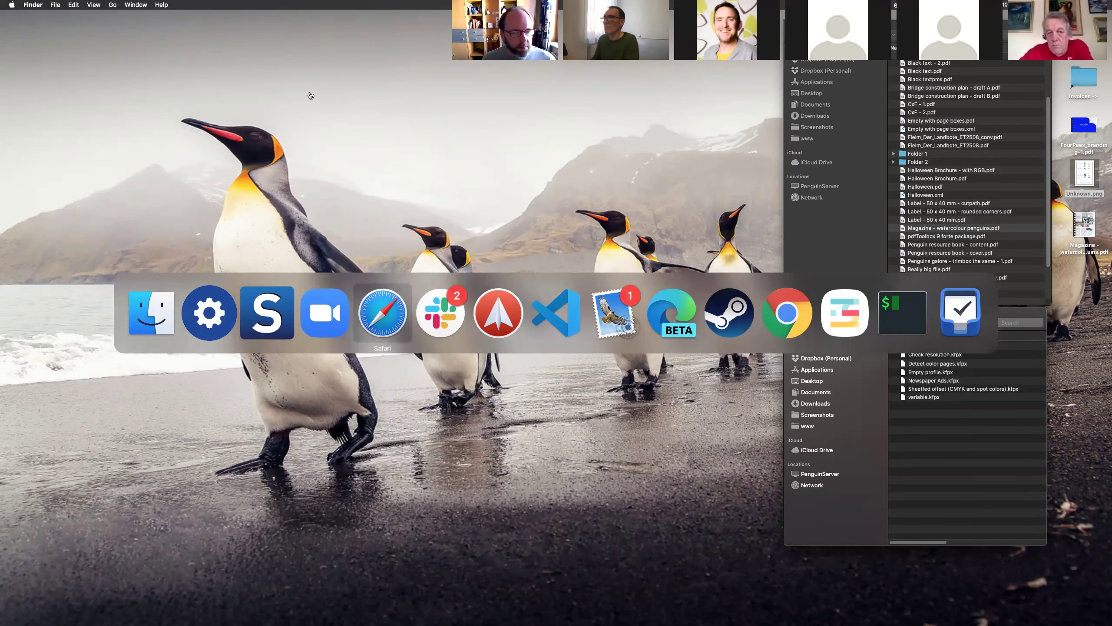
key(shift+super+Tab)
key(shift+super+Tab)
key(shift+super+Tab)
key(shift+super+Tab)
key(shift+super+Tab)
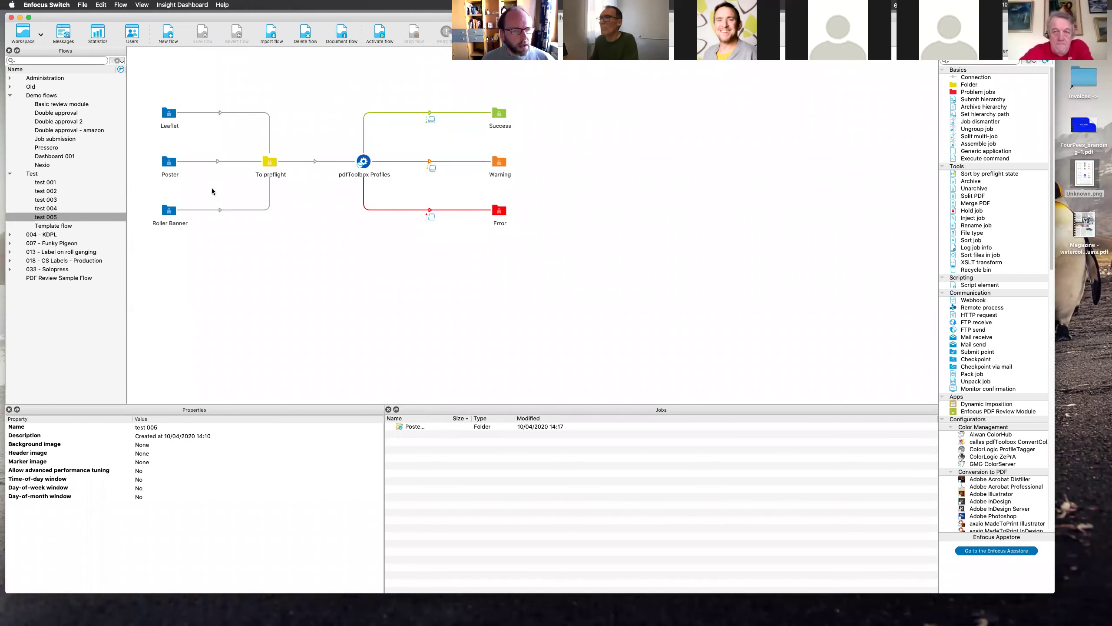
Step: Set the profile of the pdfToolbox Profiles element to "Check resolution (variable).kfpx" from the callas_profiles folder
click(364, 173)
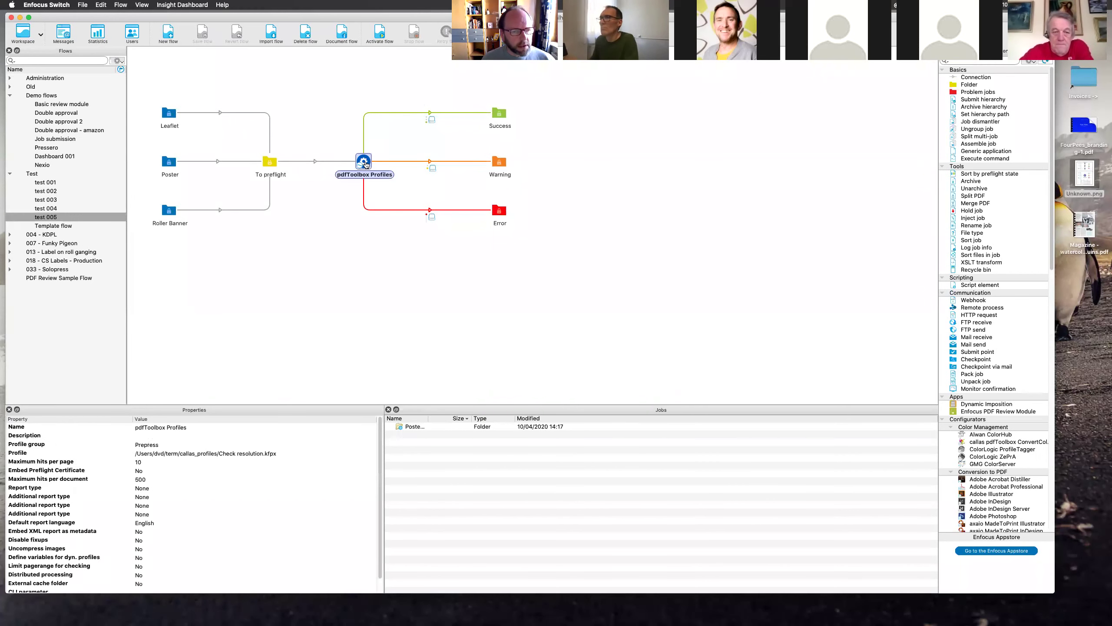
click(231, 454)
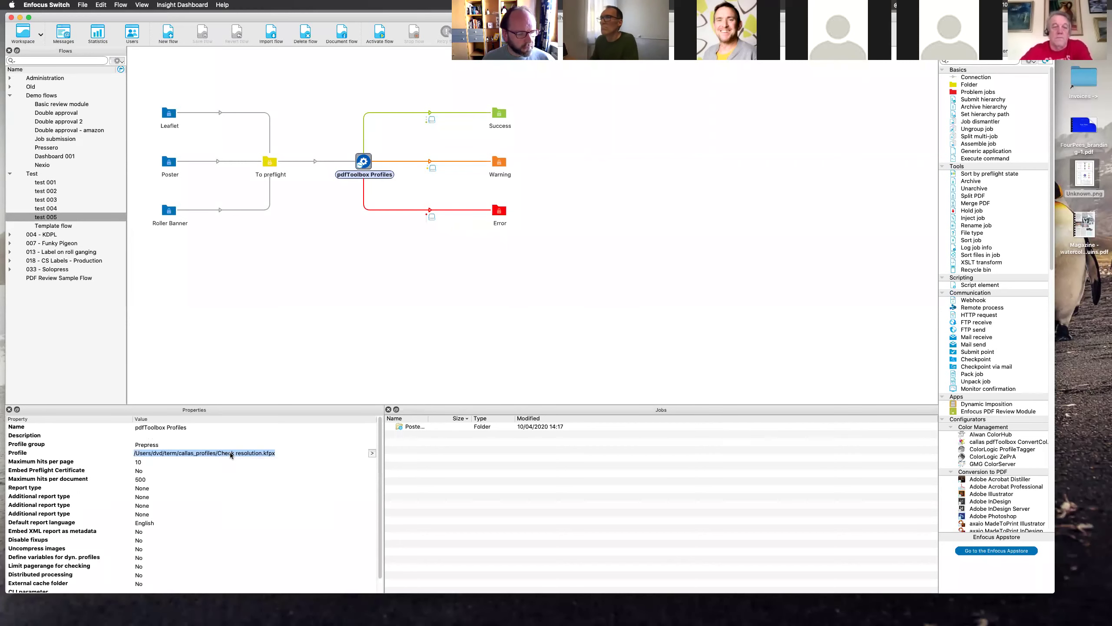
click(371, 454)
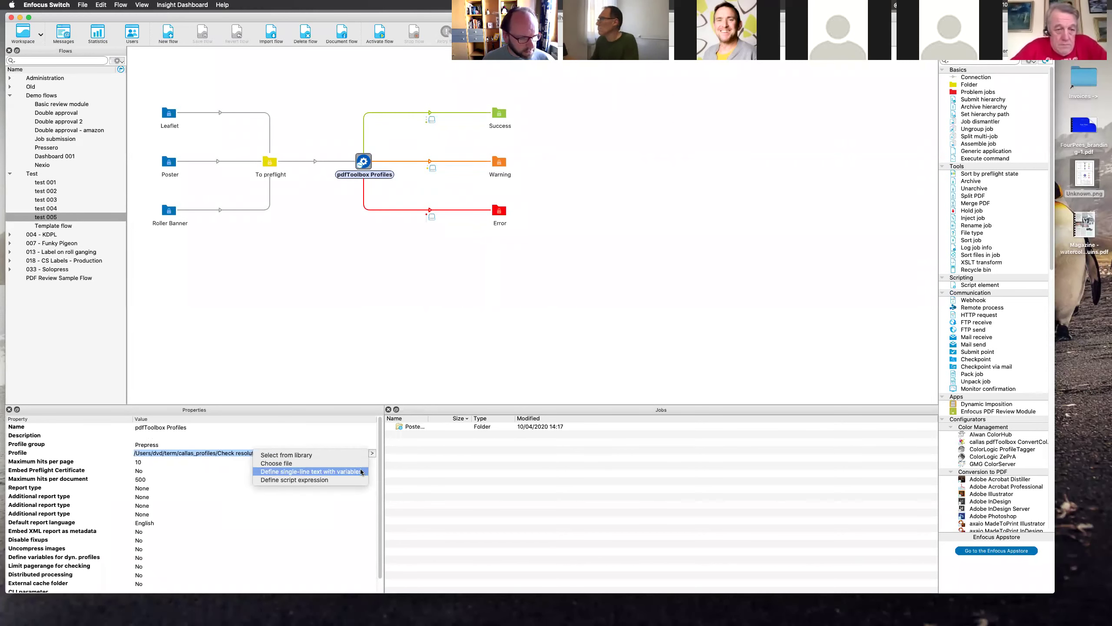
click(359, 464)
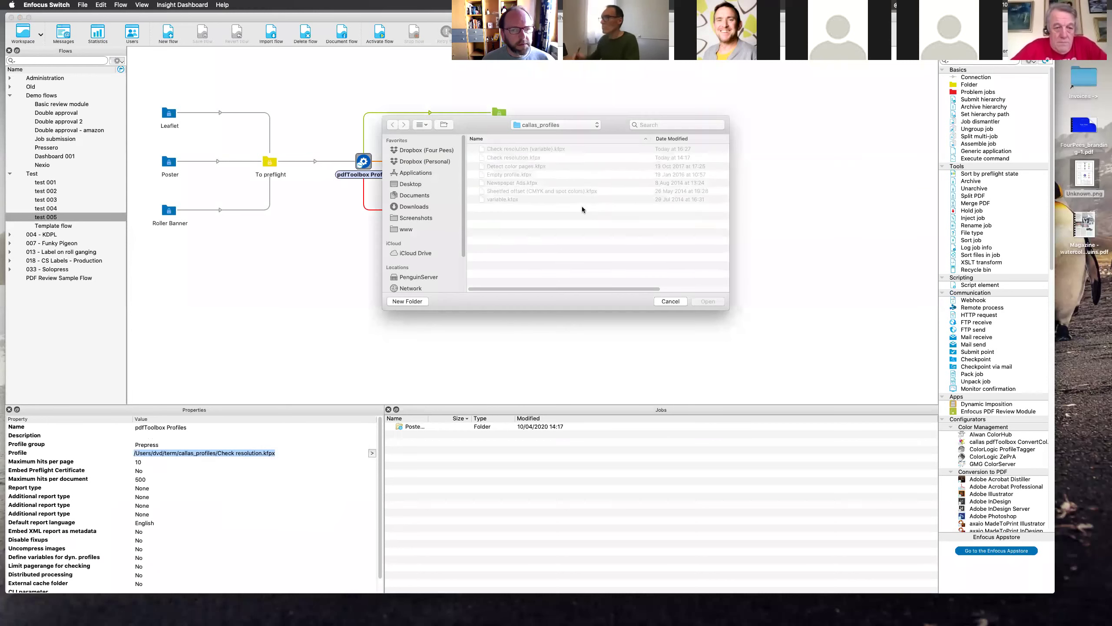
click(557, 149)
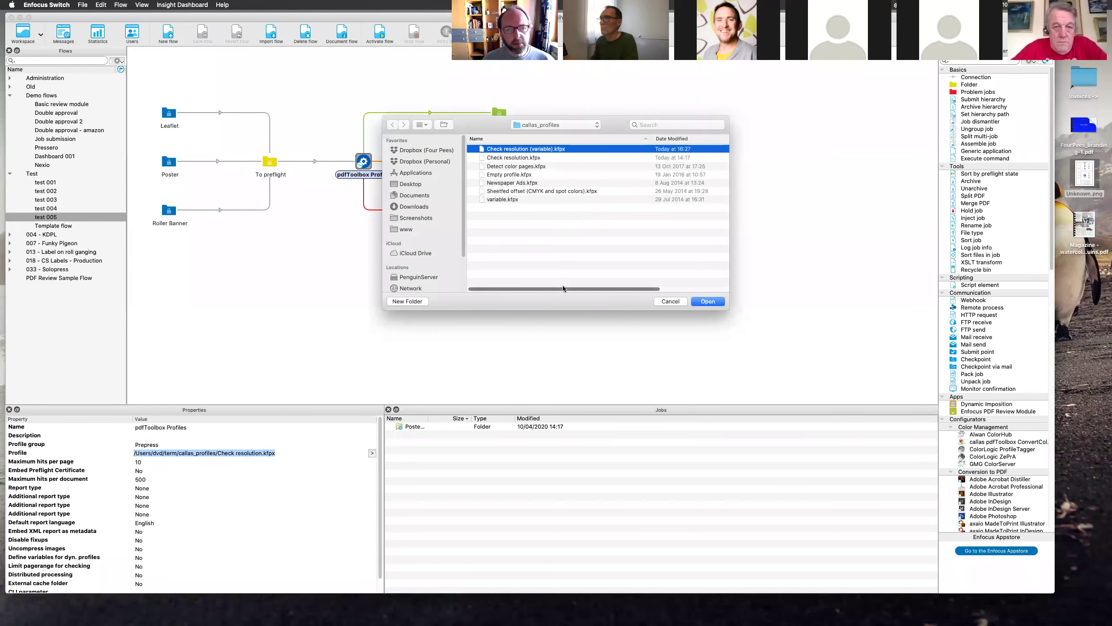
click(708, 302)
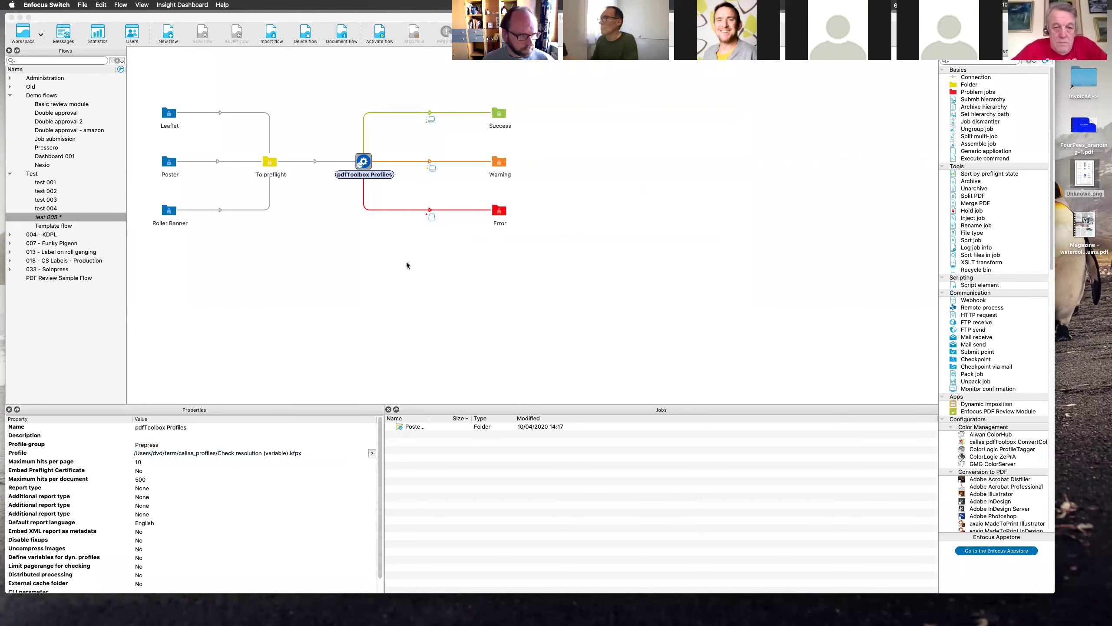
click(388, 263)
click(362, 161)
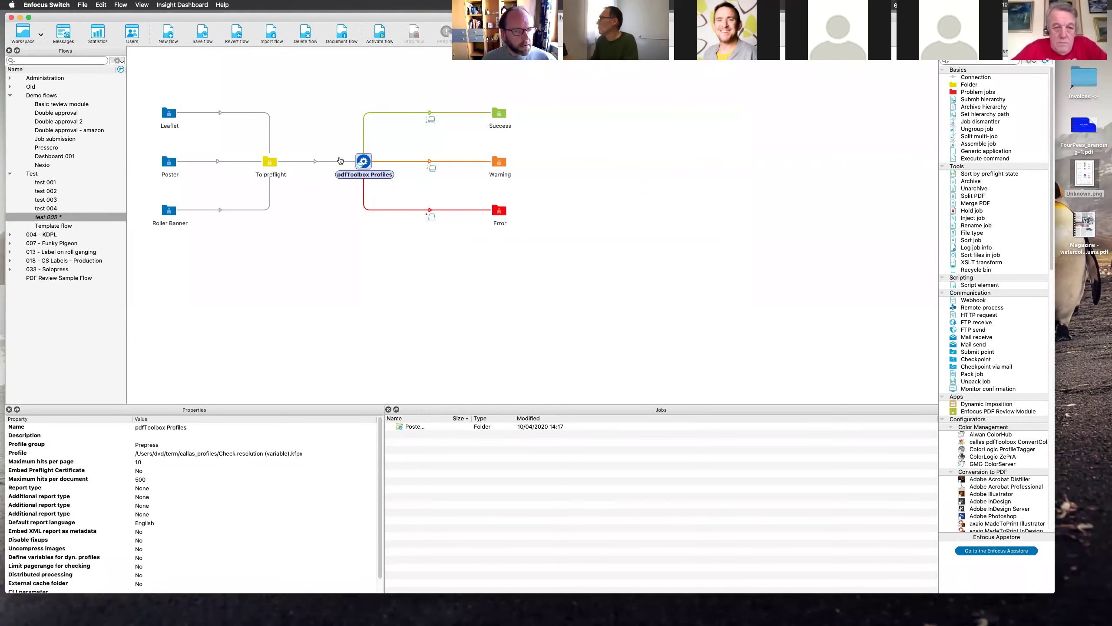
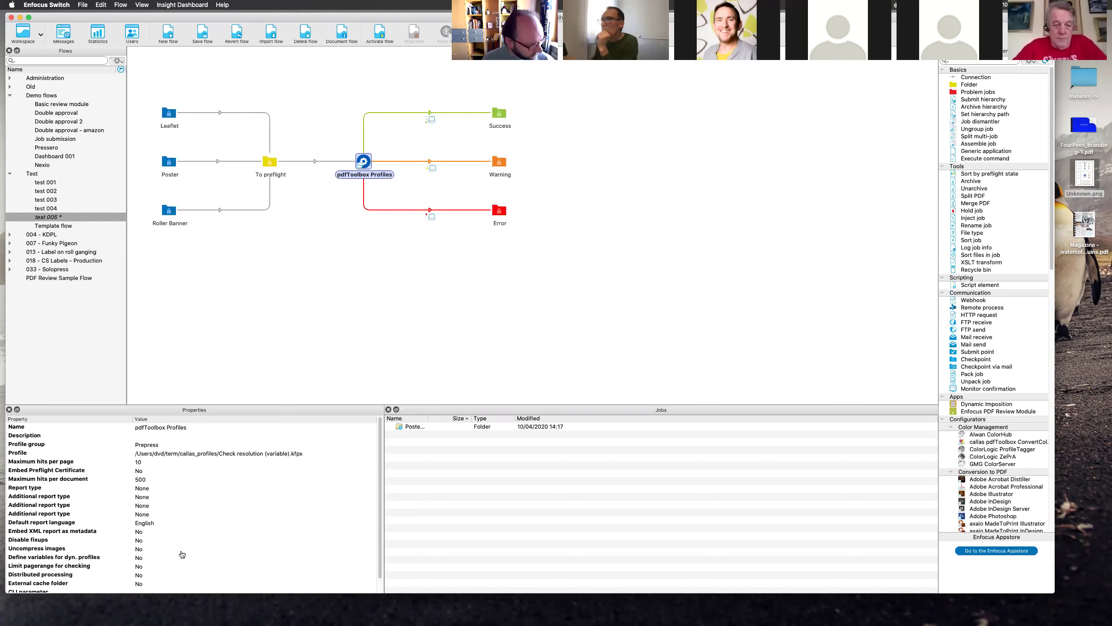
Step: Set "Define variables for dyn. profiles" to Yes for the pdfToolbox Profiles element
click(107, 560)
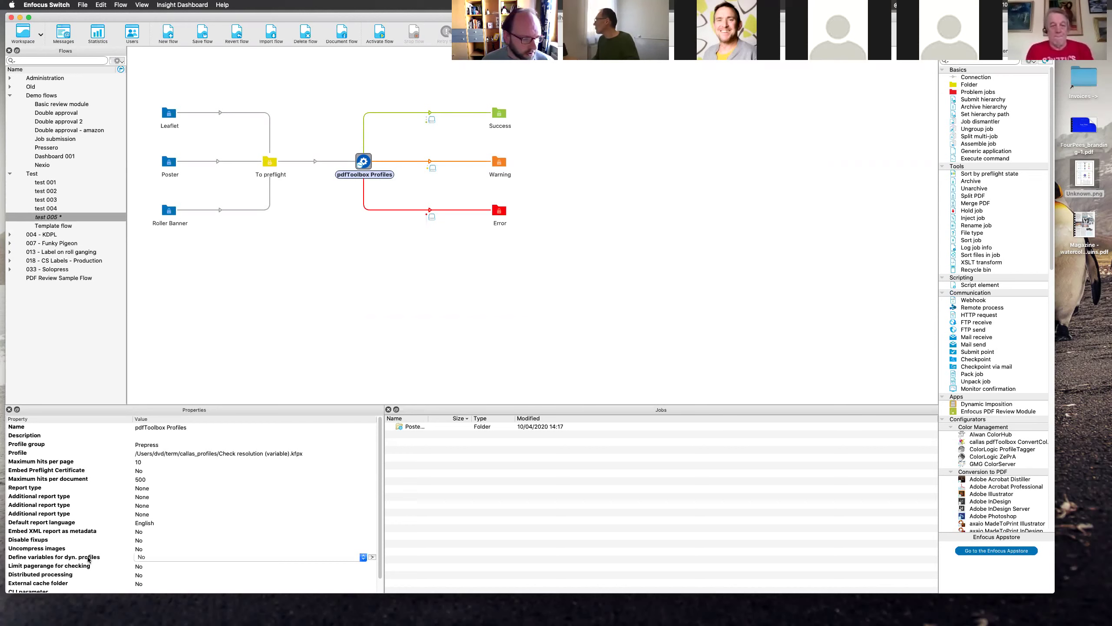
click(146, 557)
click(148, 553)
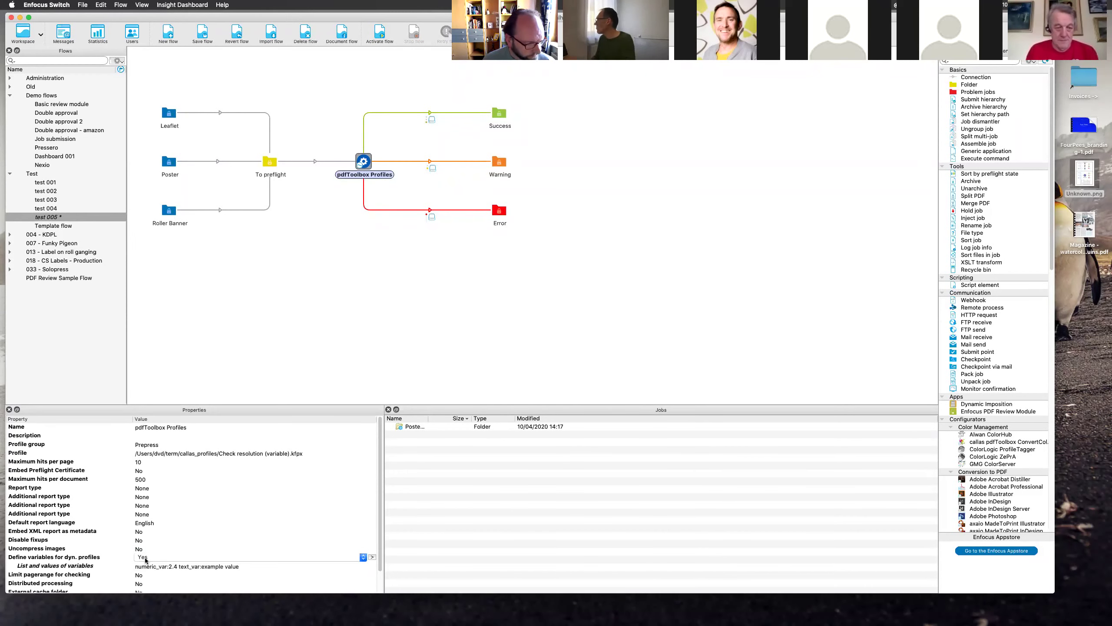
Step: Check the syntax help for "List and values of variables" and open that property for multi-line text editing
scroll(165, 508, down, 1)
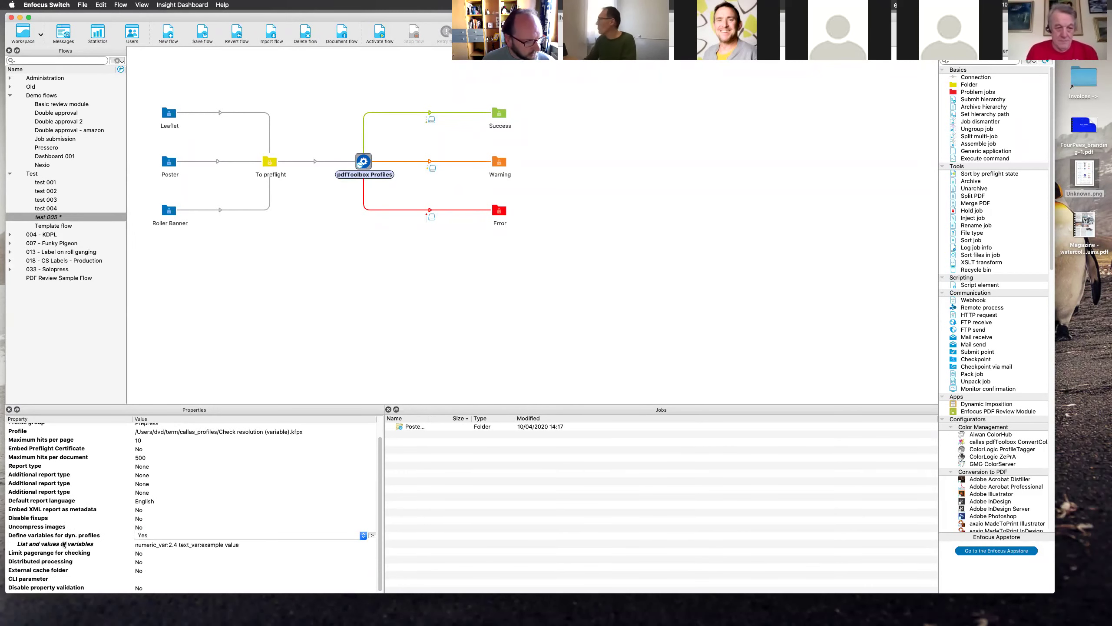
mouse_move(74, 546)
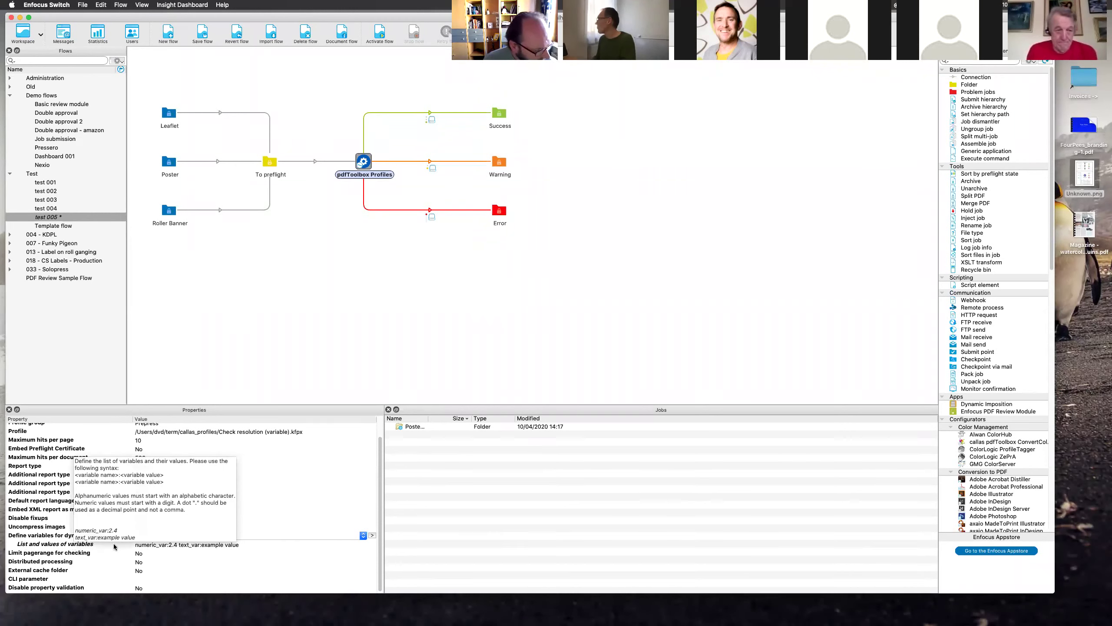
scroll(205, 552, up, 1)
click(144, 555)
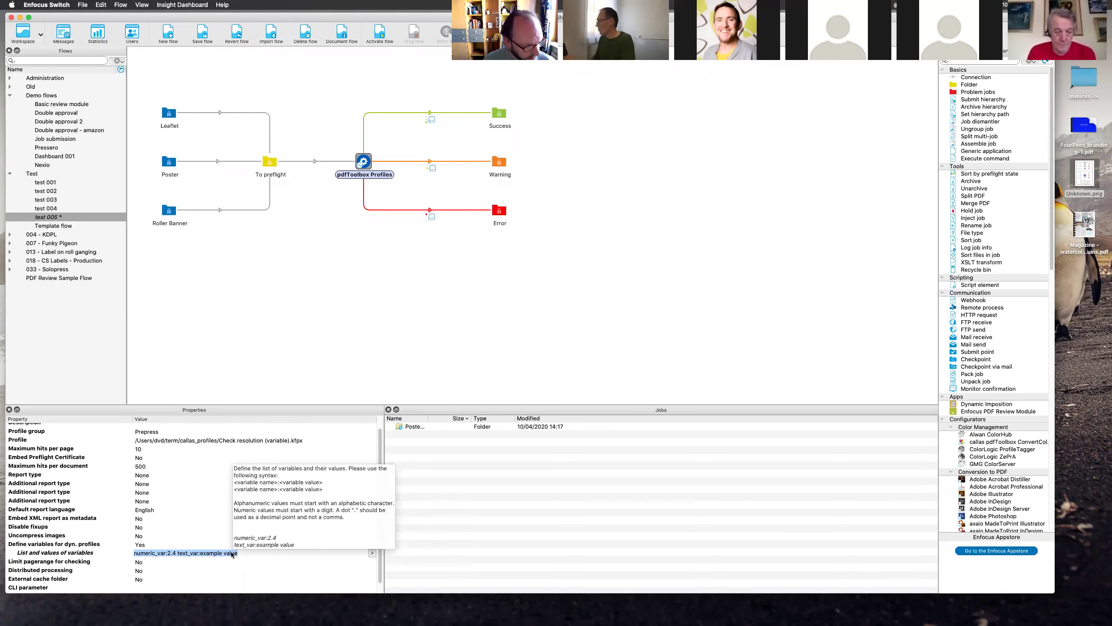
click(372, 555)
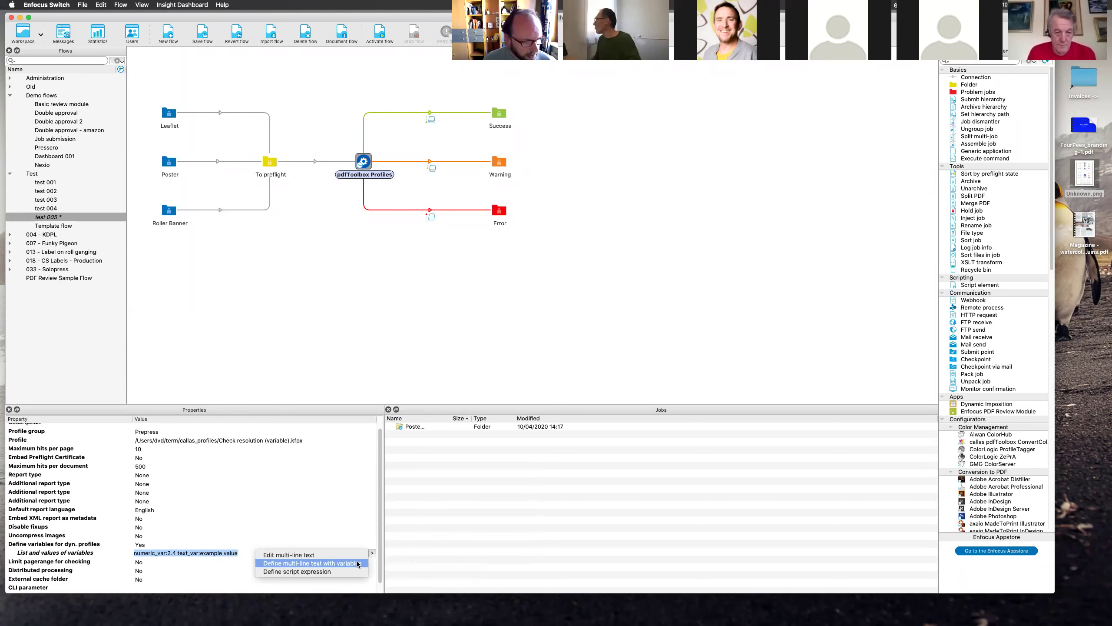
click(280, 555)
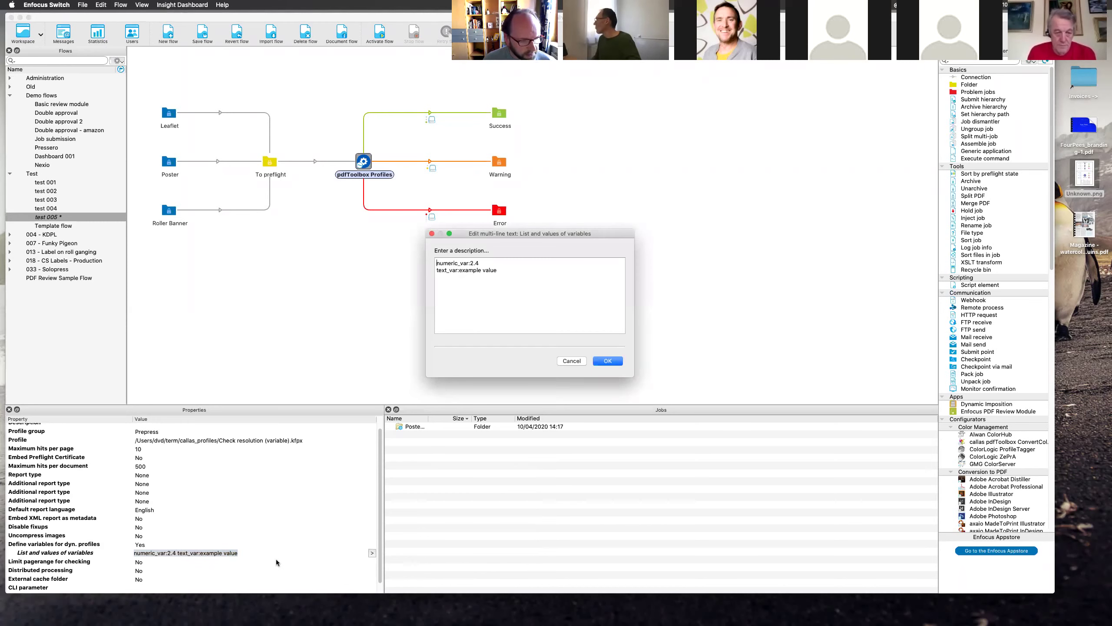
drag(533, 234, 543, 118)
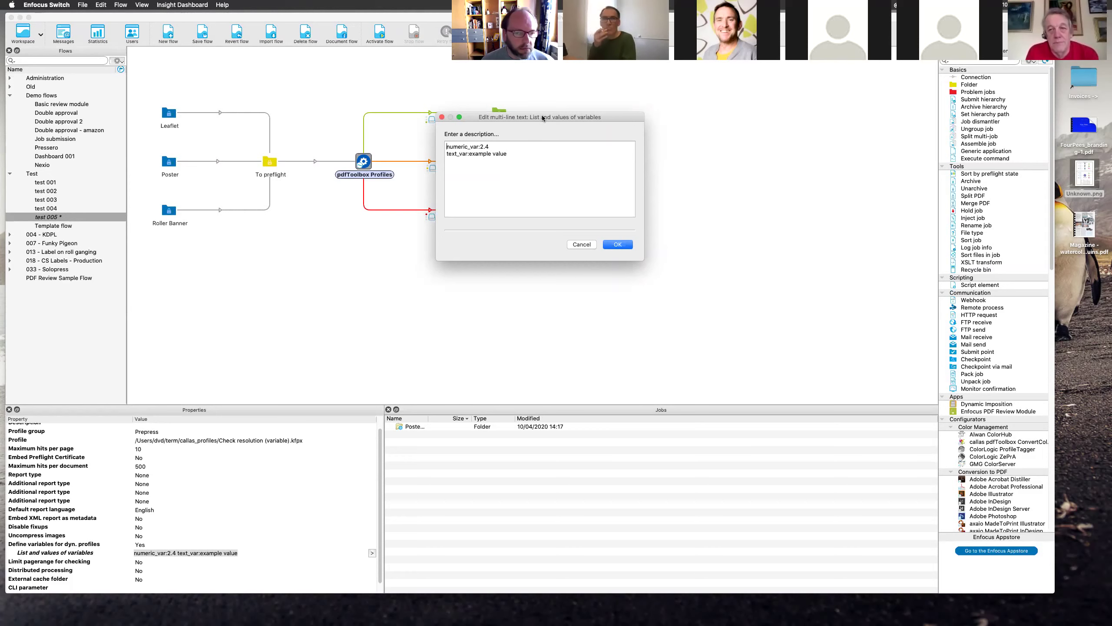
Step: Replace the sample variable entries with the two lines key:value and key2:value2 to illustrate the syntax
drag(480, 147, 403, 149)
text(key:)
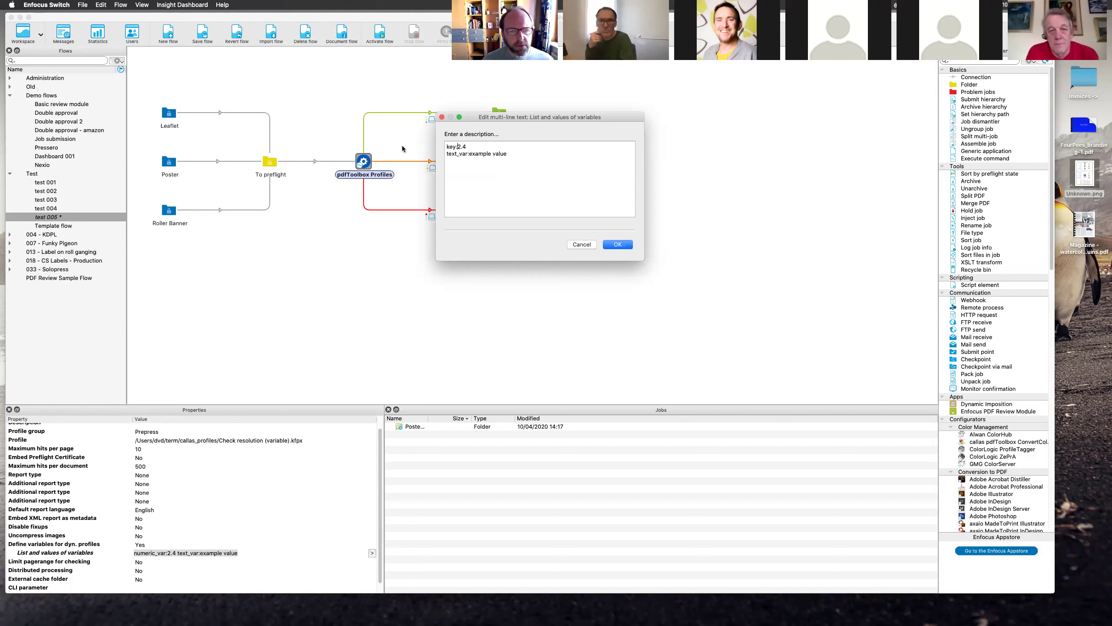
text(value)
triple_click(495, 155)
key(BackSpace)
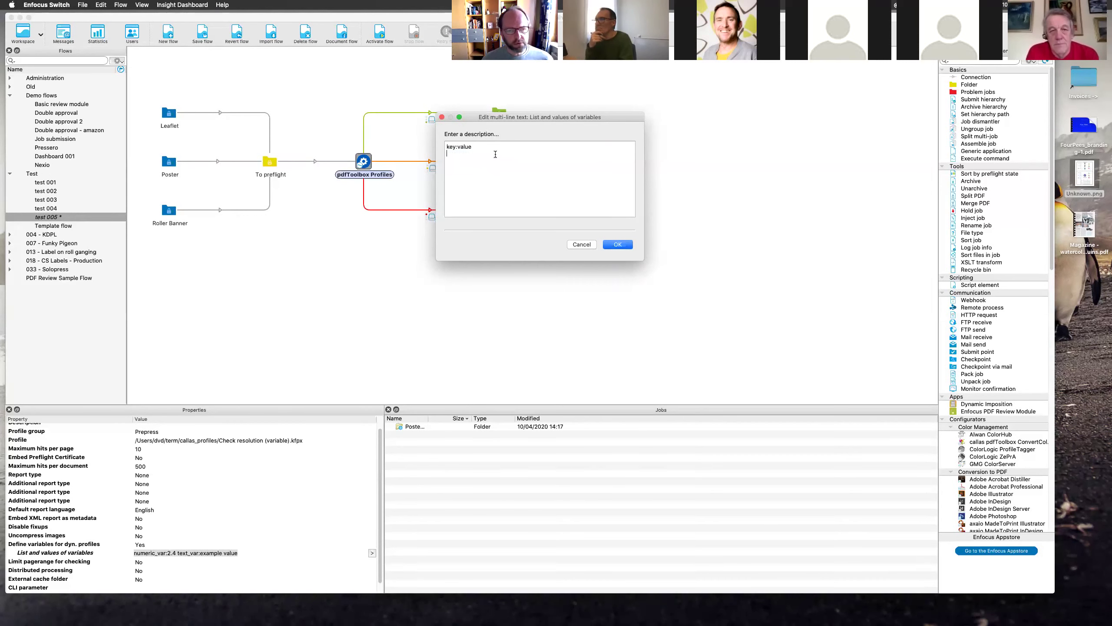
text(key2:value2)
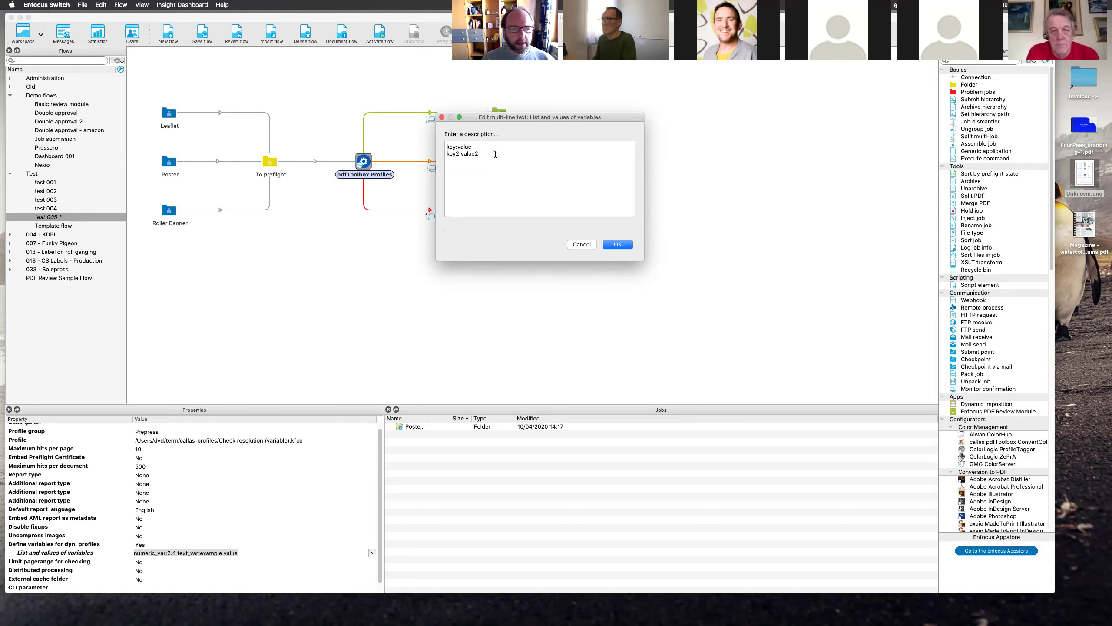
Step: Replace the whole variable list with varResolution:333 and accept the text
drag(498, 166, 423, 142)
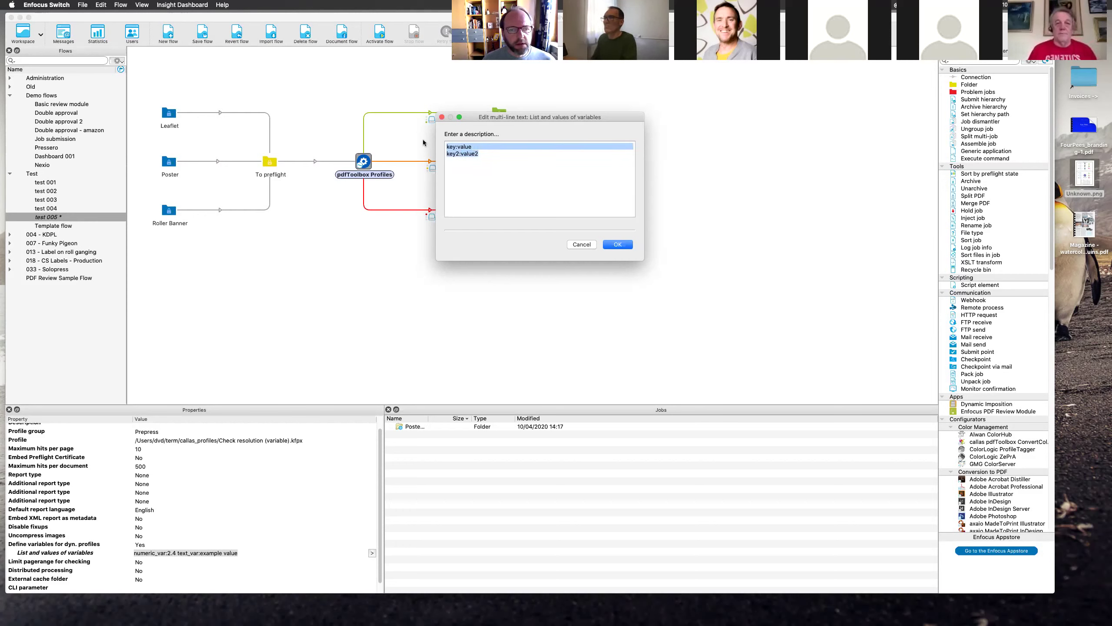
text(var)
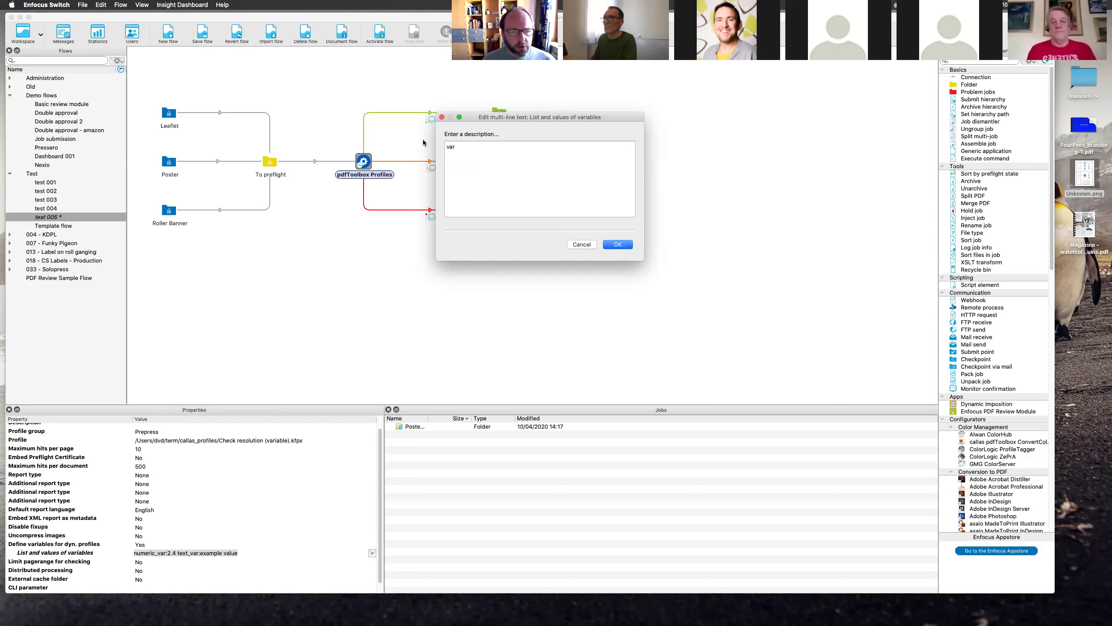
text(Resolution)
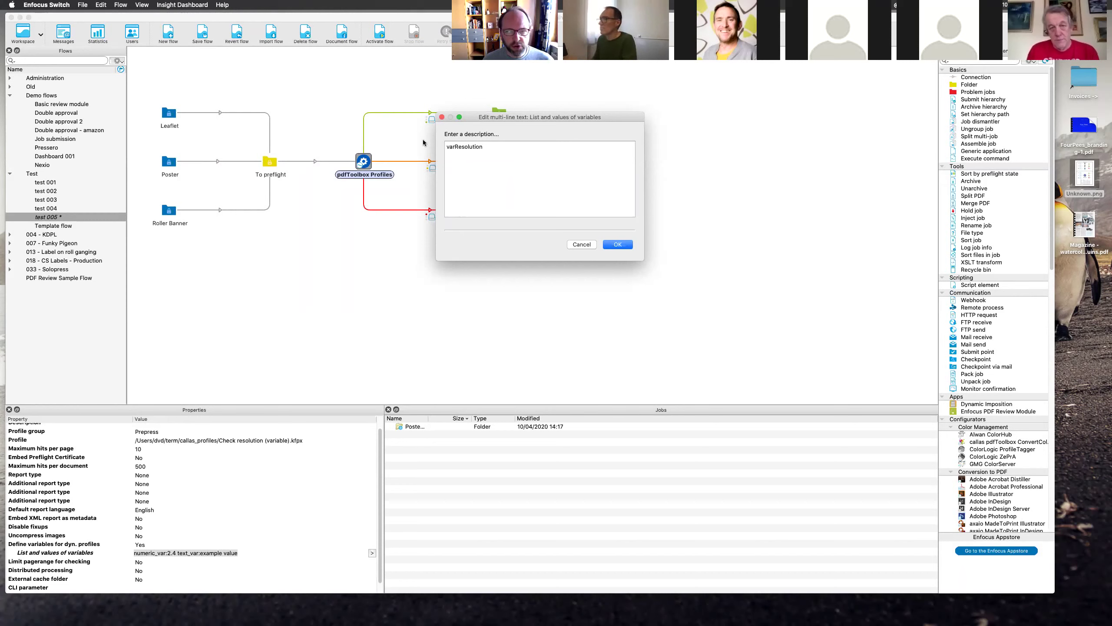
text(:)
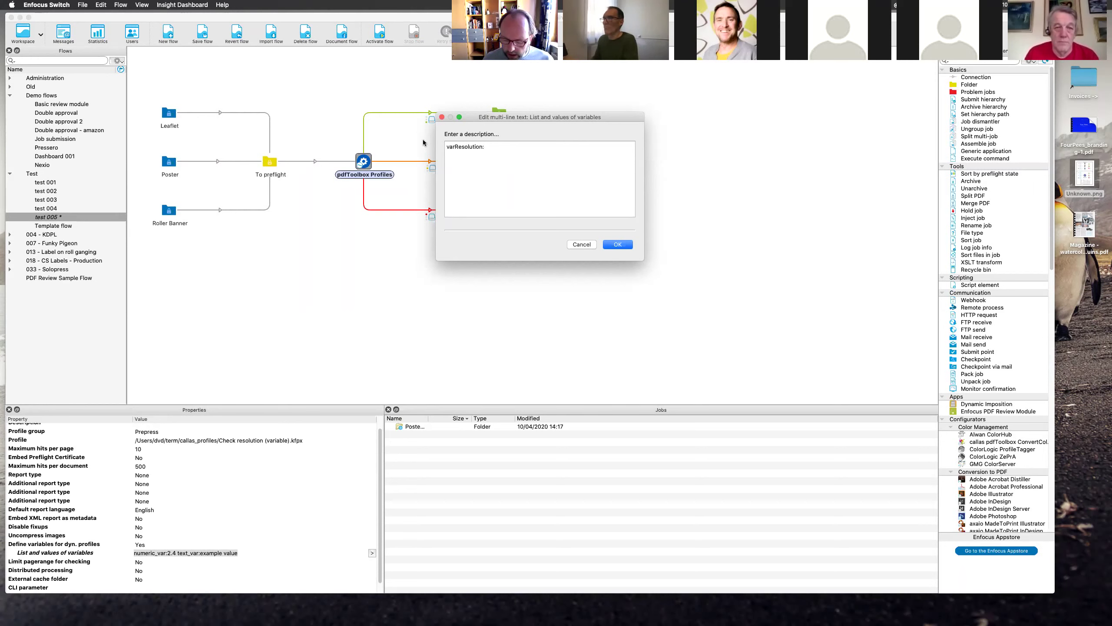
text(1)
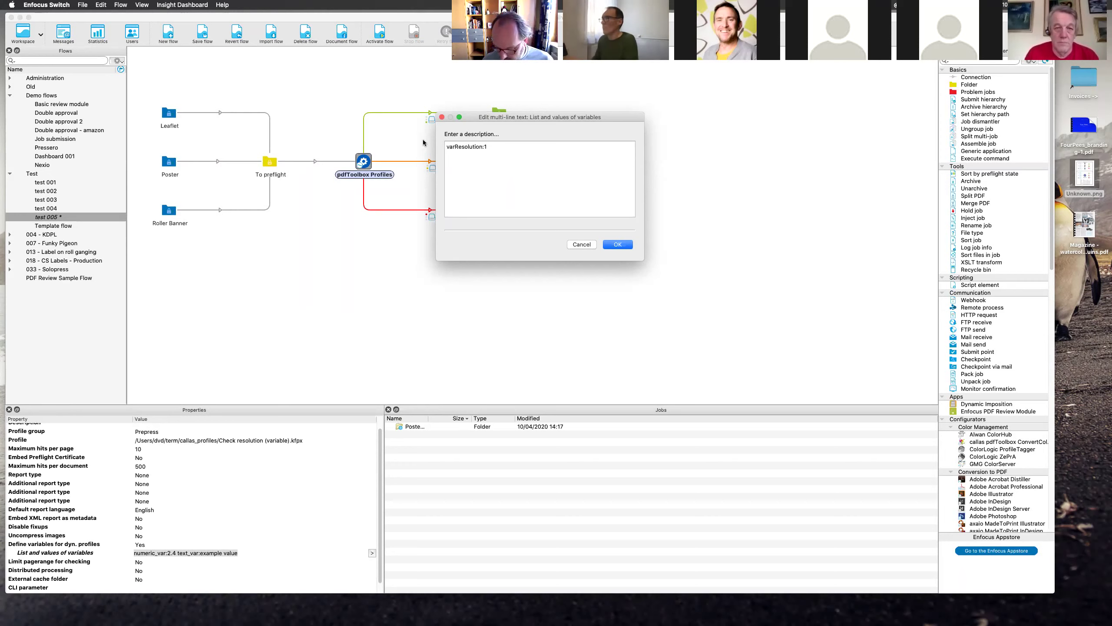
key(BackSpace)
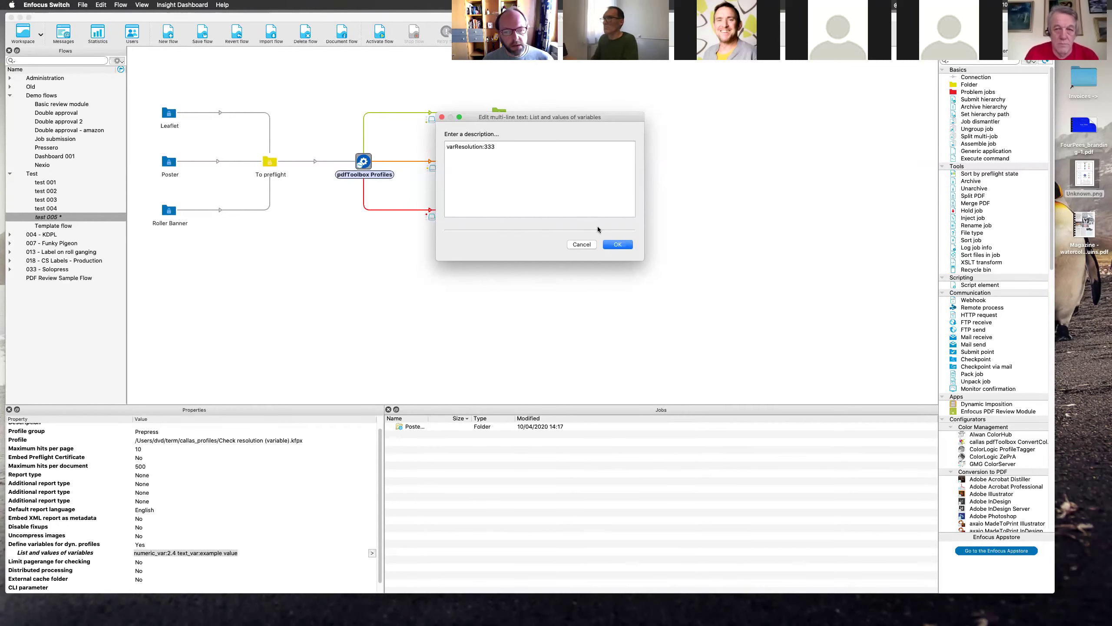
click(617, 244)
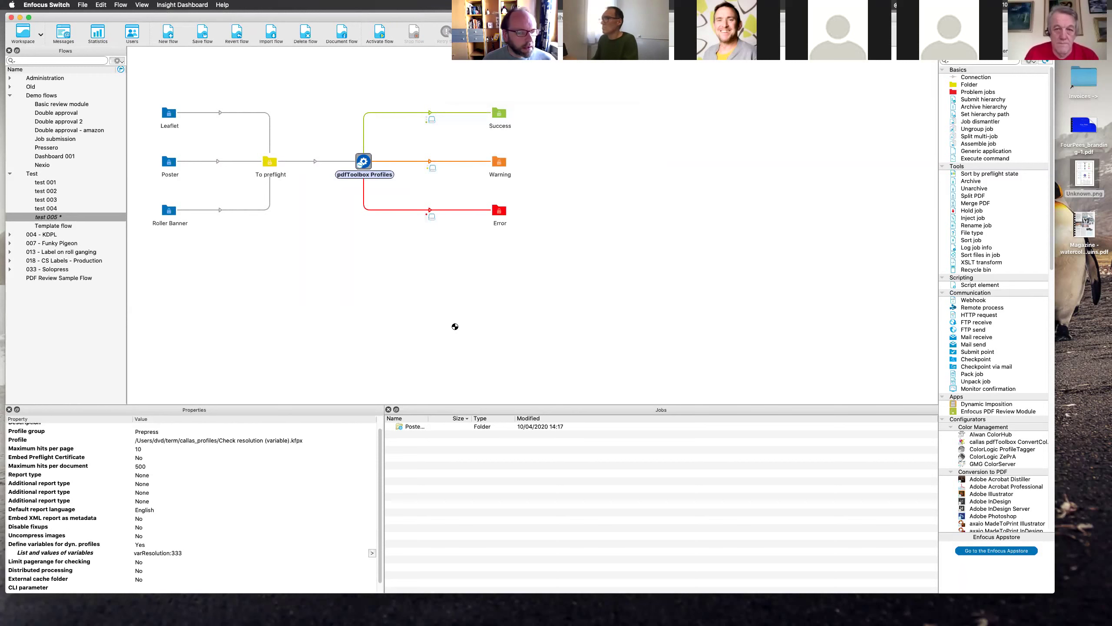
Step: Save the test 005 flow with its current changes and activate it
click(308, 113)
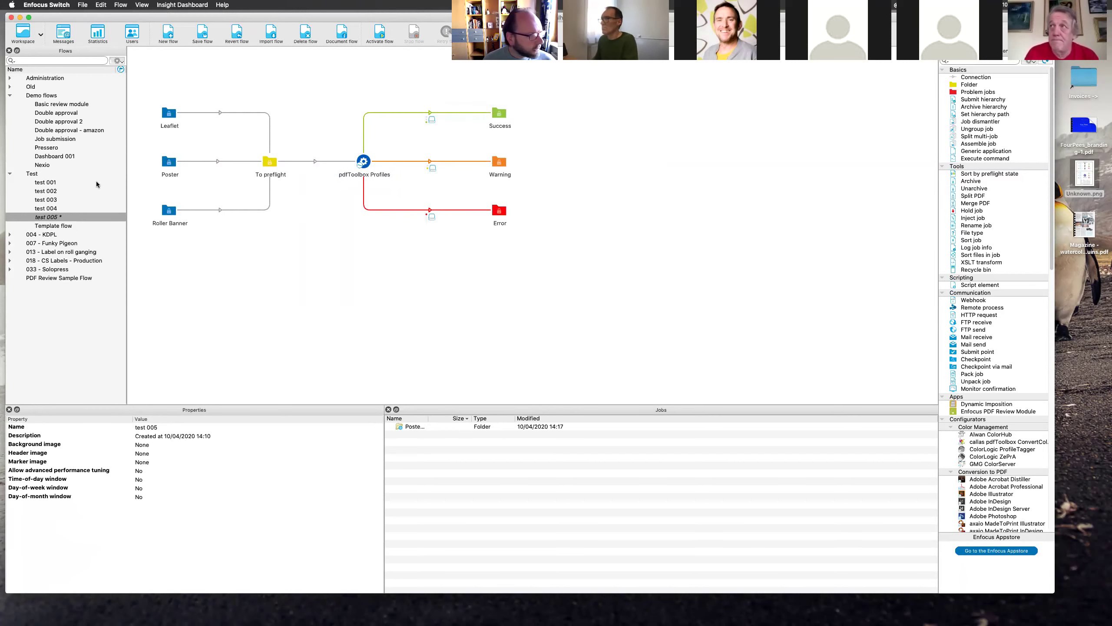
key(super+s)
key(super+Return)
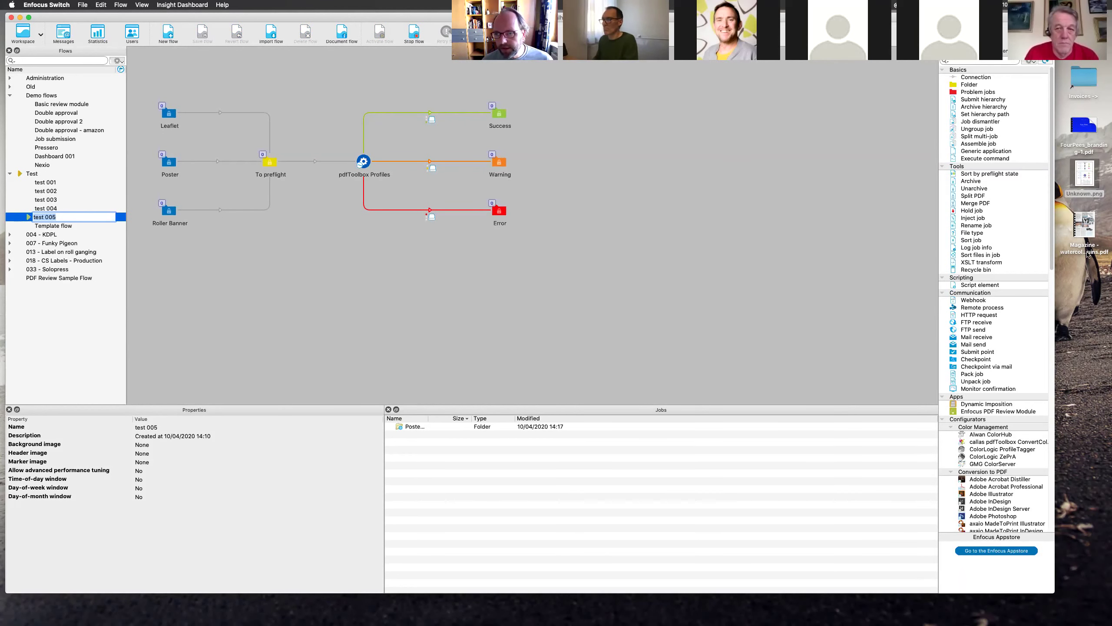
Step: Submit Magazine - watercolour penguins.pdf to the Leaflet folder and show the jobs in the Warning folder
mouse_move(1089, 221)
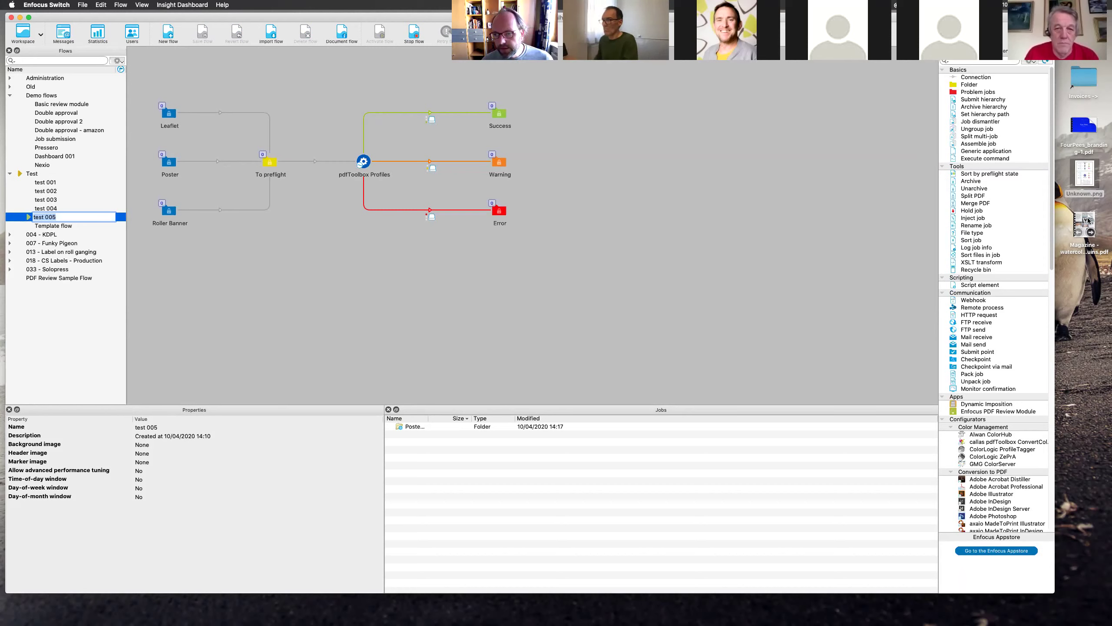
drag(1089, 221, 171, 115)
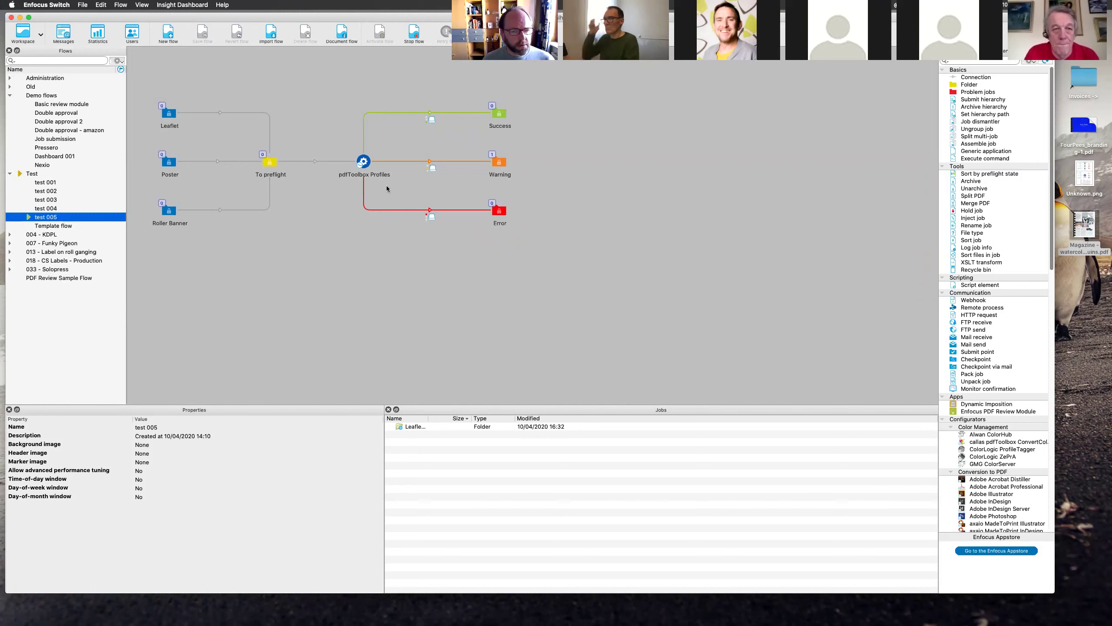
click(501, 165)
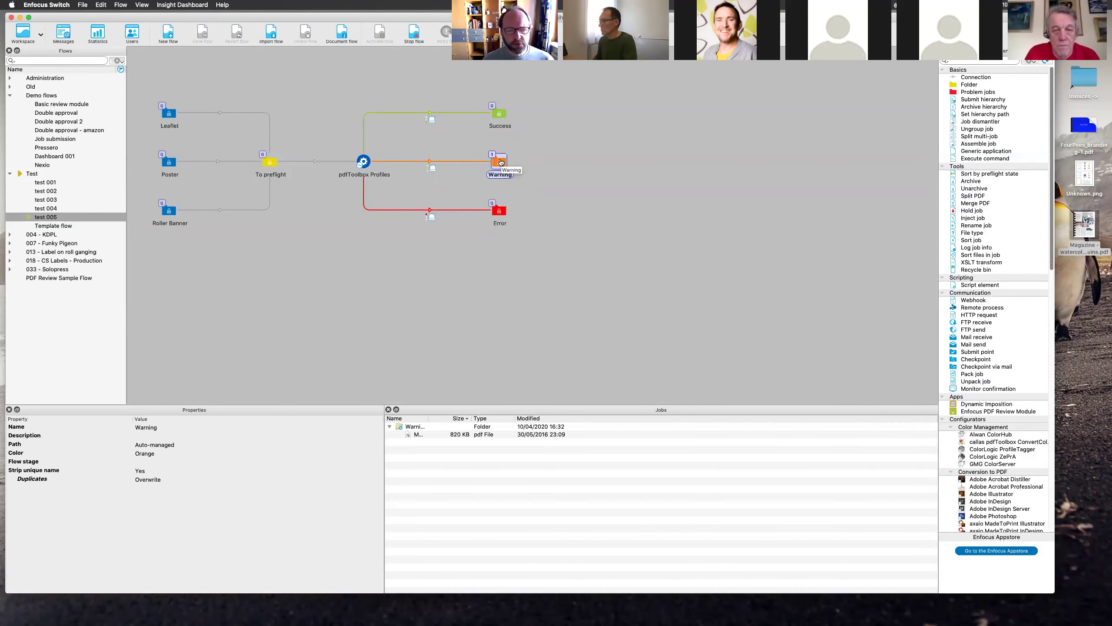
Step: Widen the job list's name column and delete Magazine - watercolour penguins.pdf from the Warning folder
drag(428, 419, 501, 419)
click(452, 435)
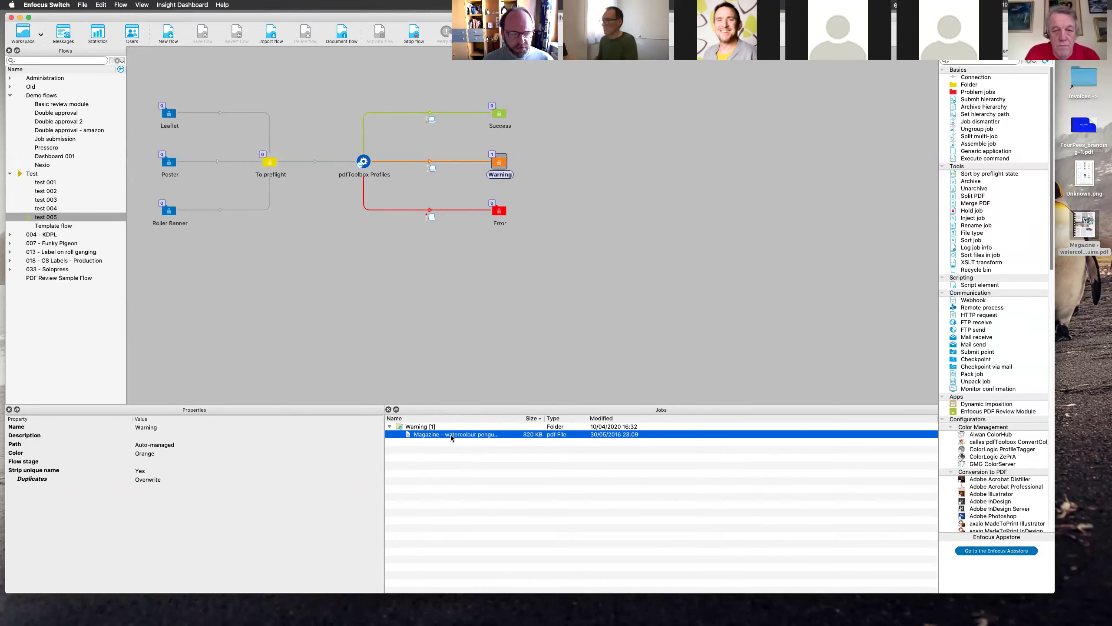
key(Delete)
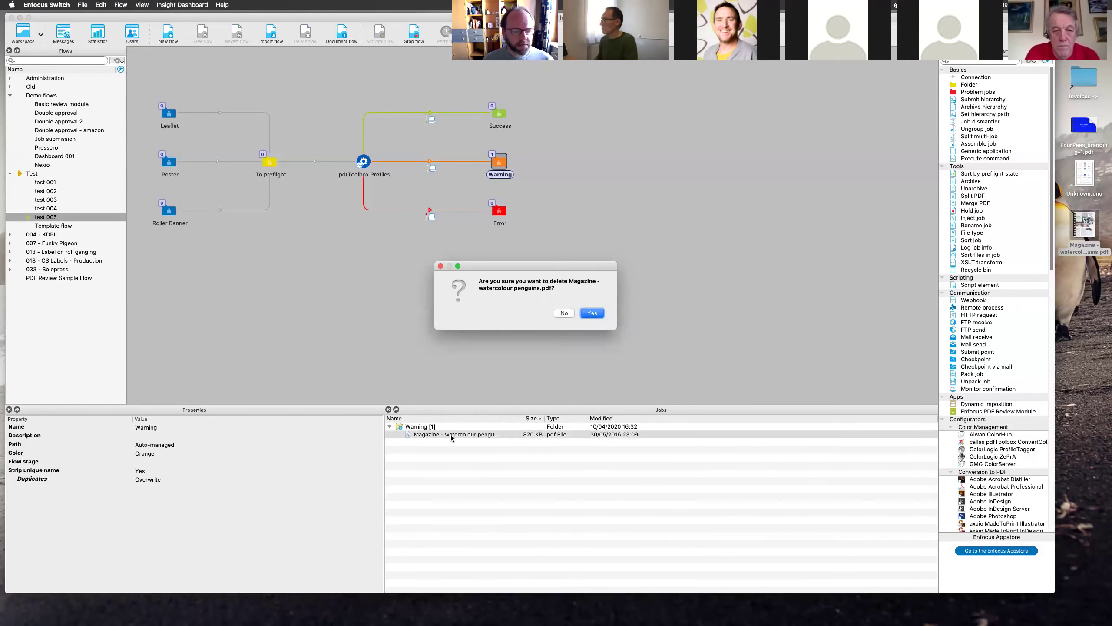
click(593, 313)
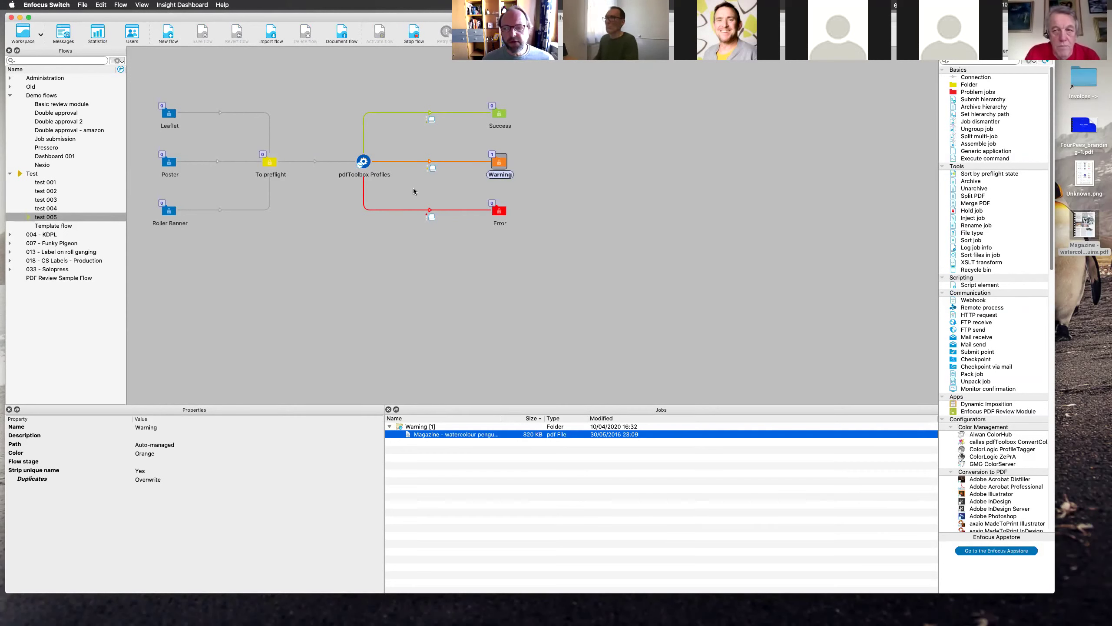
Step: Preview Unknown.png on the desktop to review the resolution check per product, then close the preview
click(1080, 180)
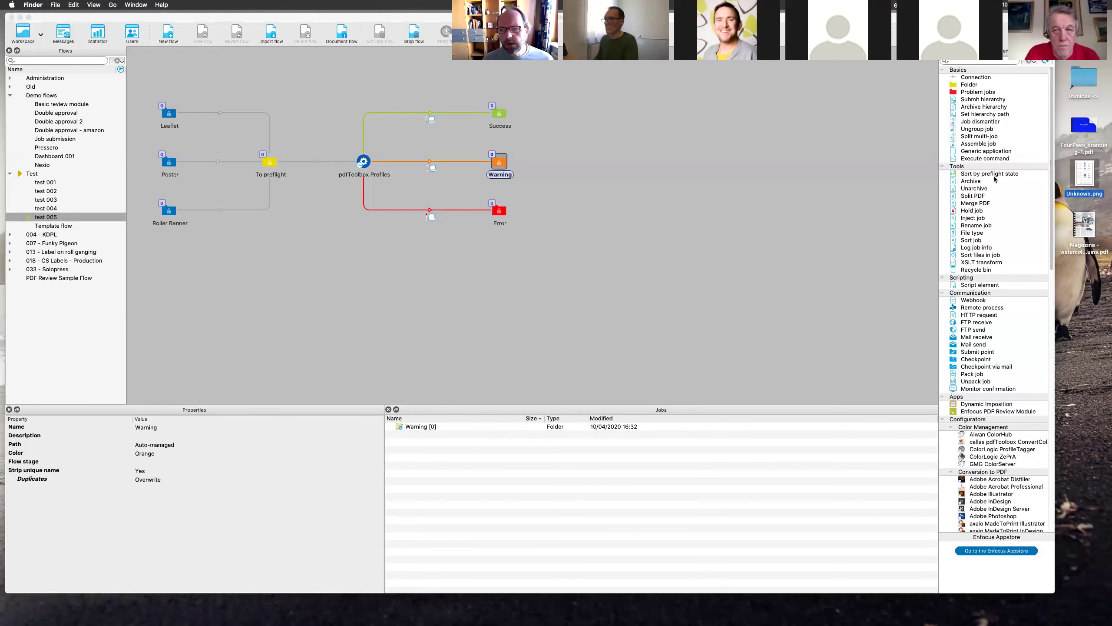
key(space)
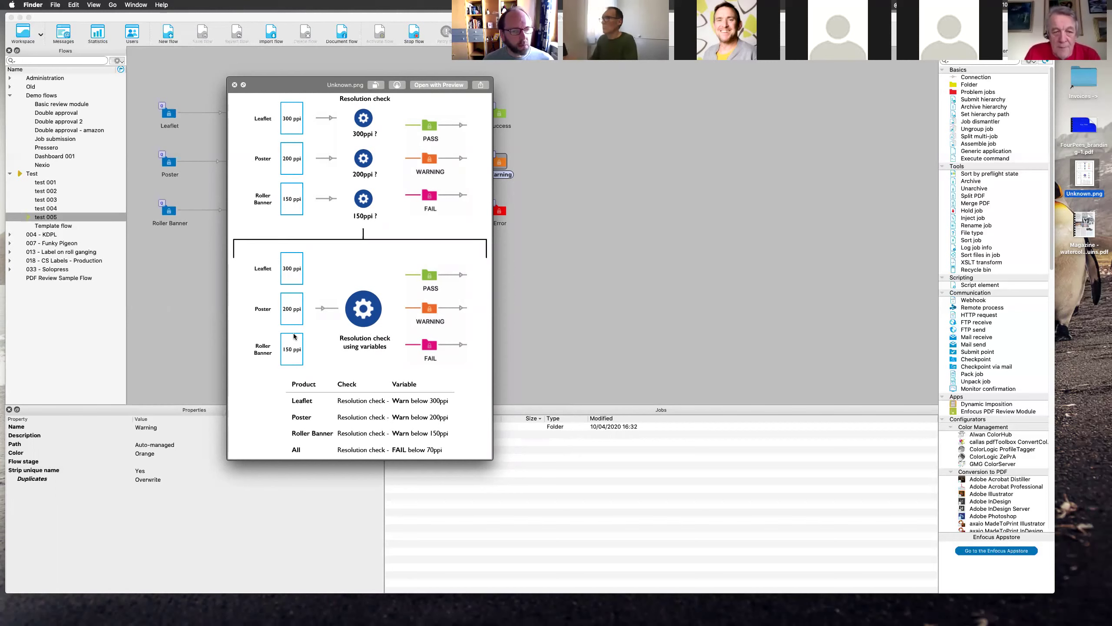
key(space)
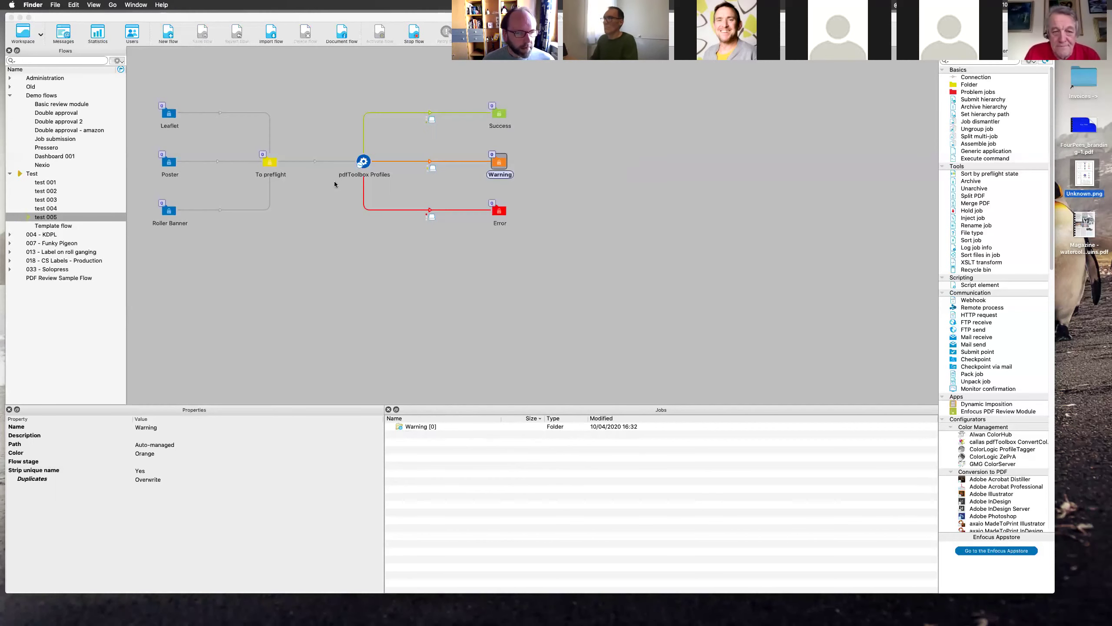
Step: Put the connection between To preflight and pdfToolbox Profiles on hold
click(318, 176)
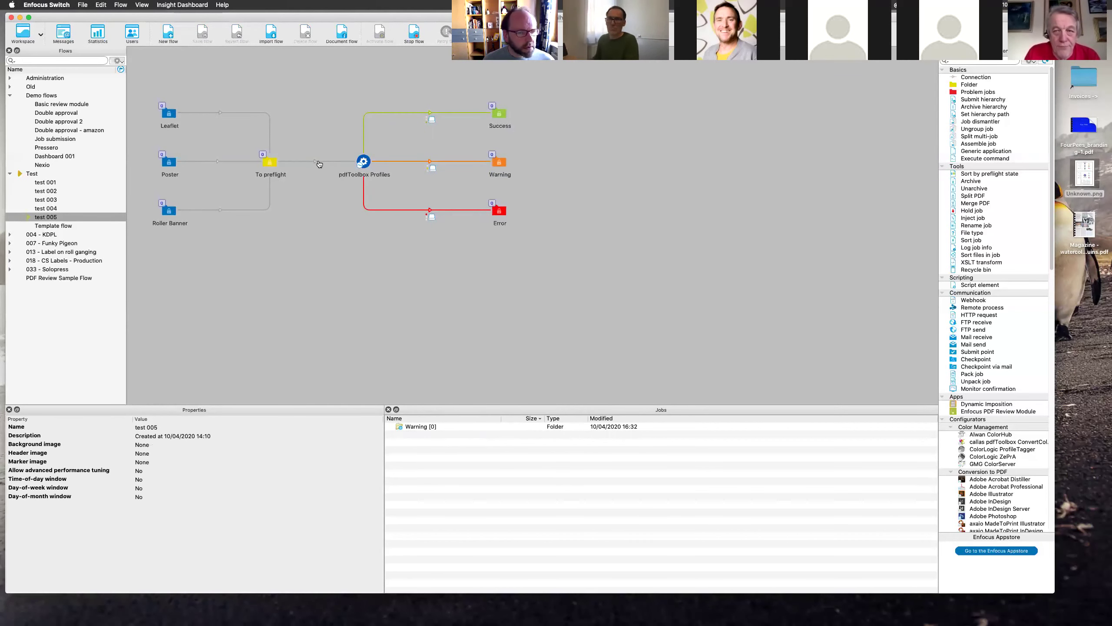
right_click(319, 162)
click(333, 197)
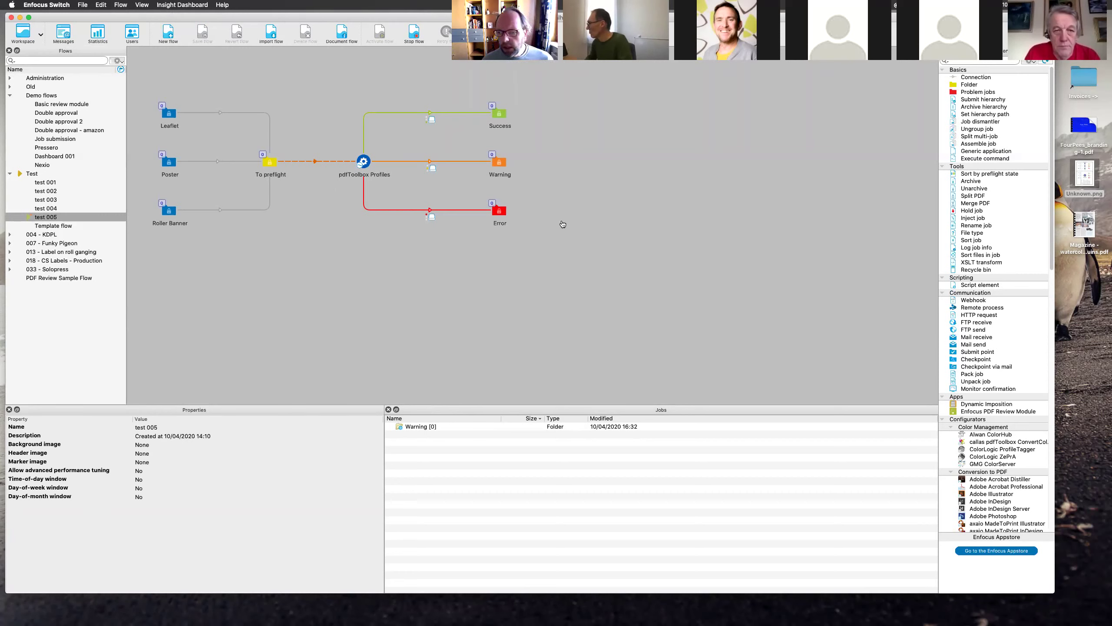
Step: Submit Magazine - watercolour penguins.pdf to the Poster folder and stop the test 005 flow
drag(1086, 217, 175, 159)
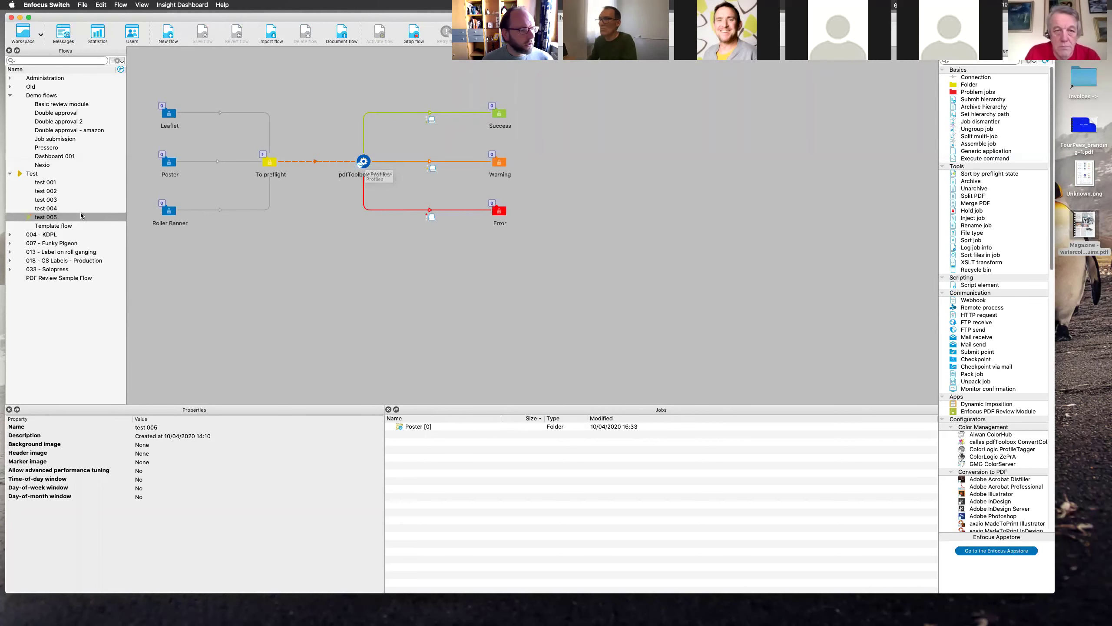
key(super+period)
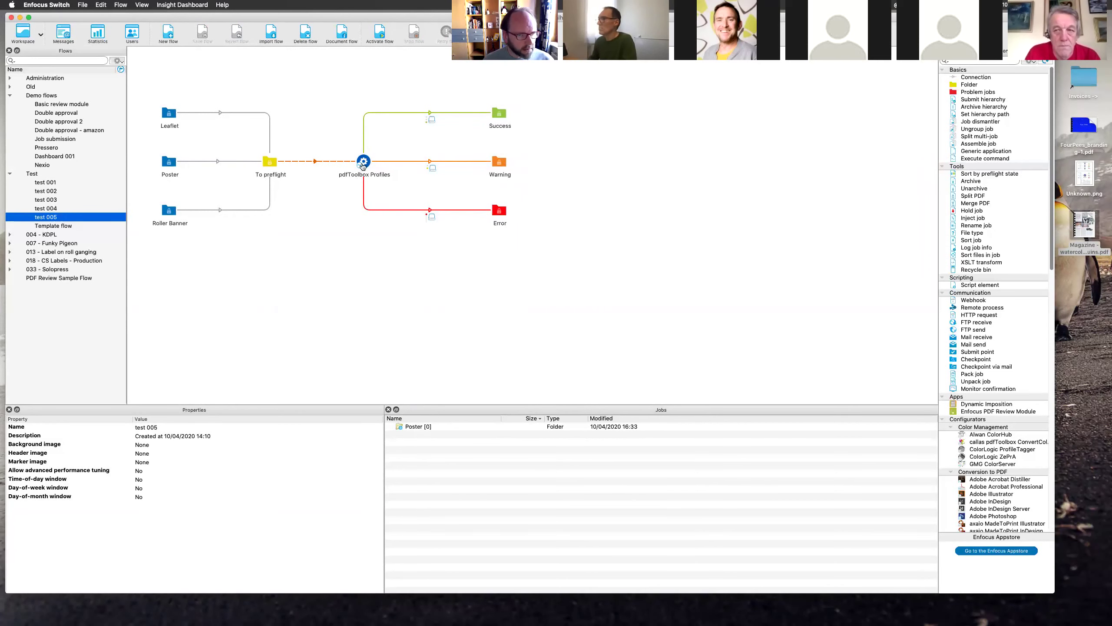
Step: Edit the pdfToolbox Profiles list and values of variables as multi-line text with variables, removing the value after "varResolution:"
click(360, 178)
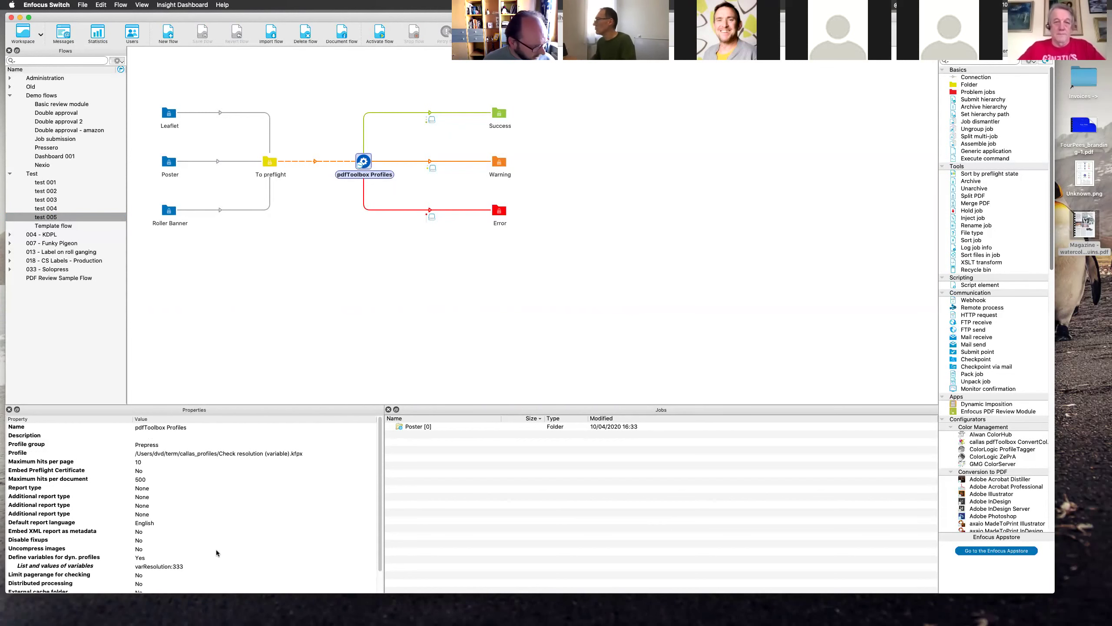
click(168, 566)
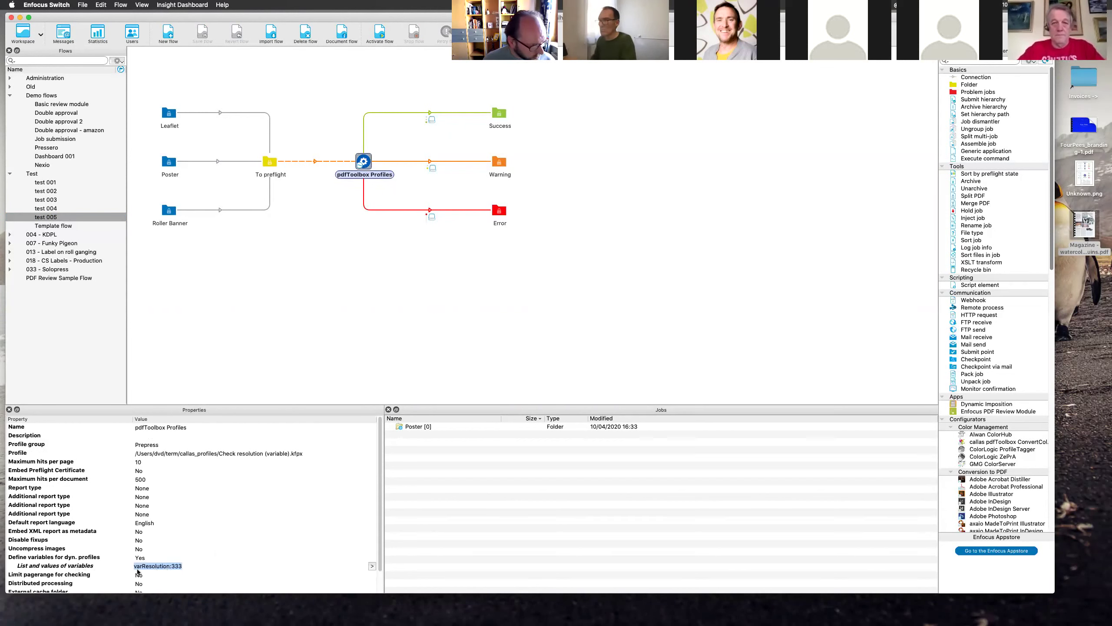
click(373, 567)
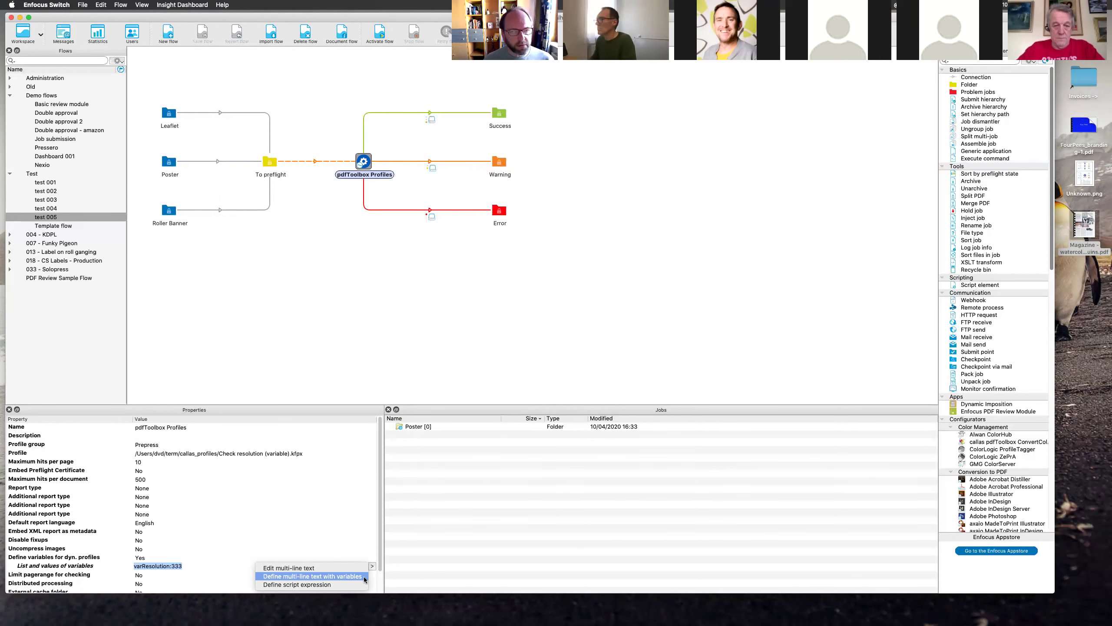
click(365, 578)
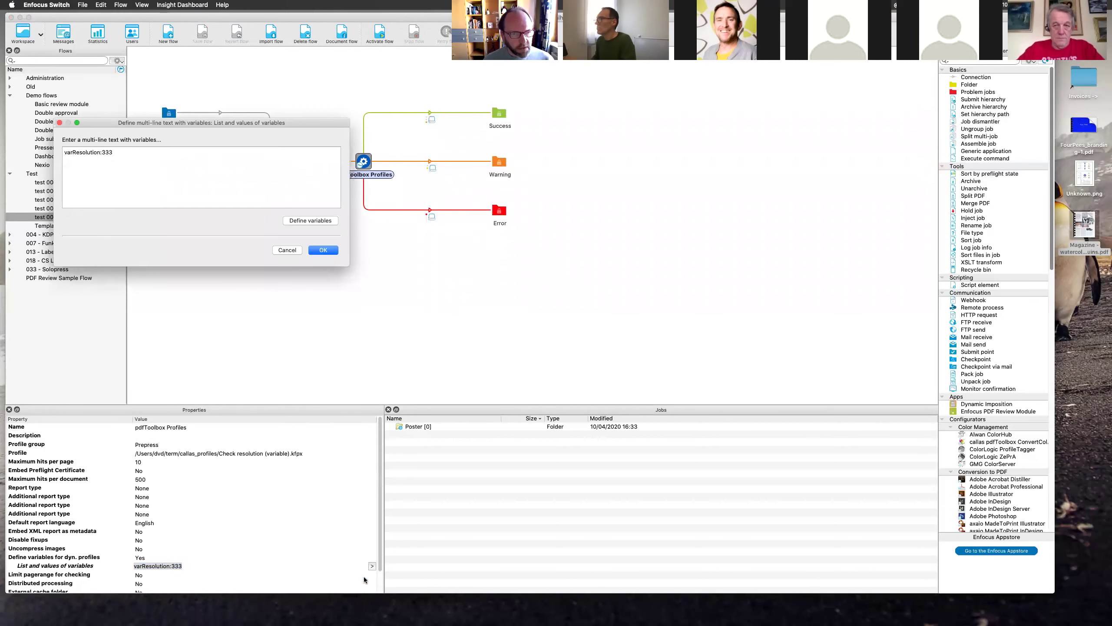
drag(316, 123, 581, 248)
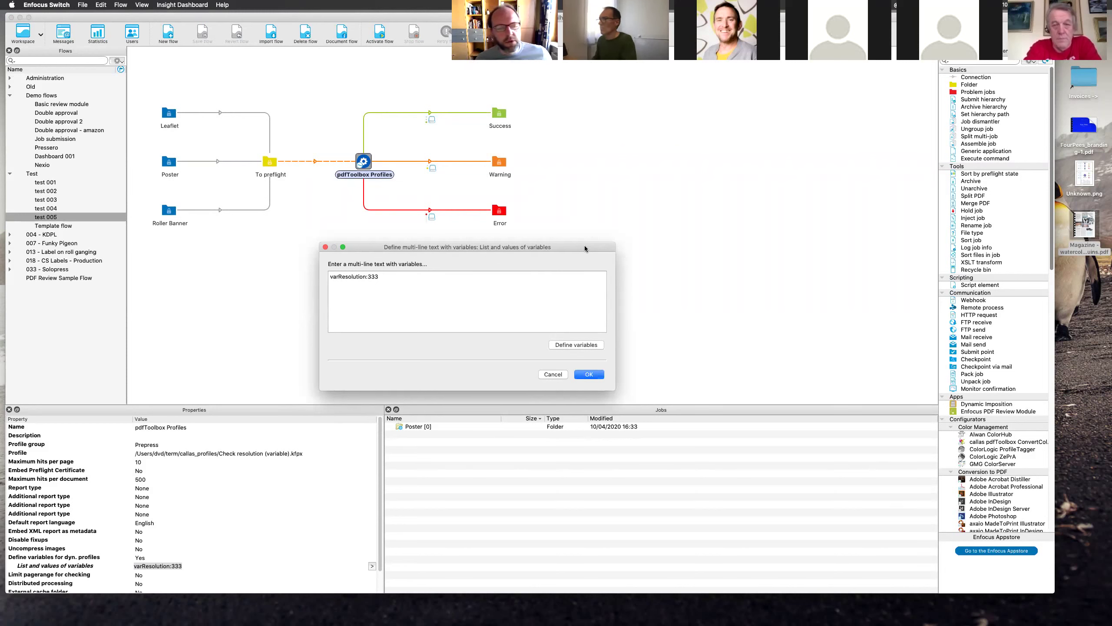
double_click(356, 277)
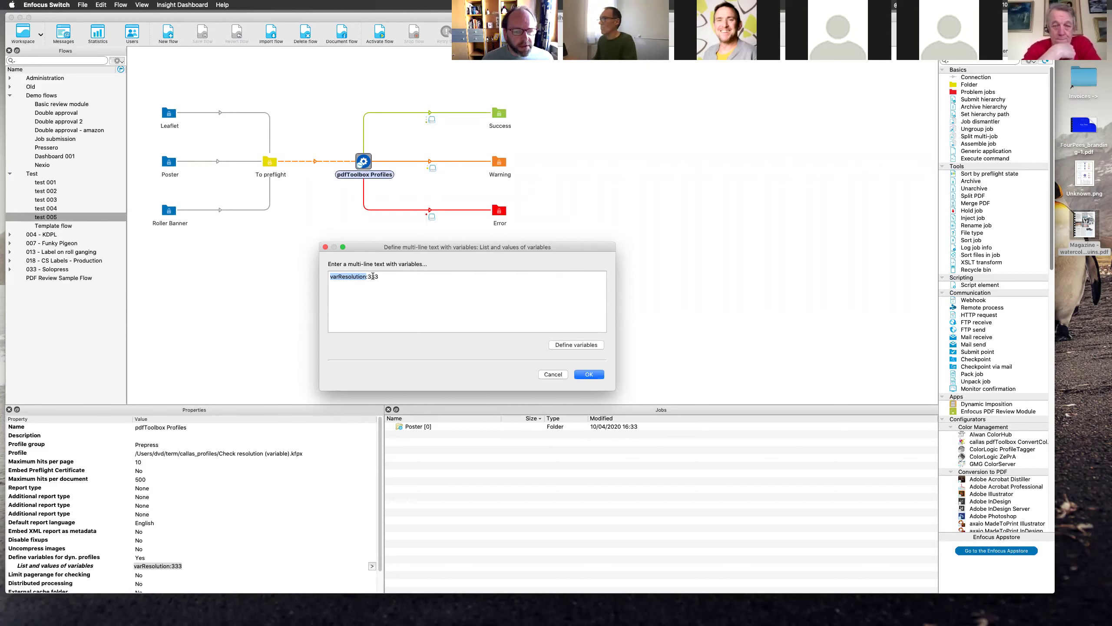
double_click(373, 276)
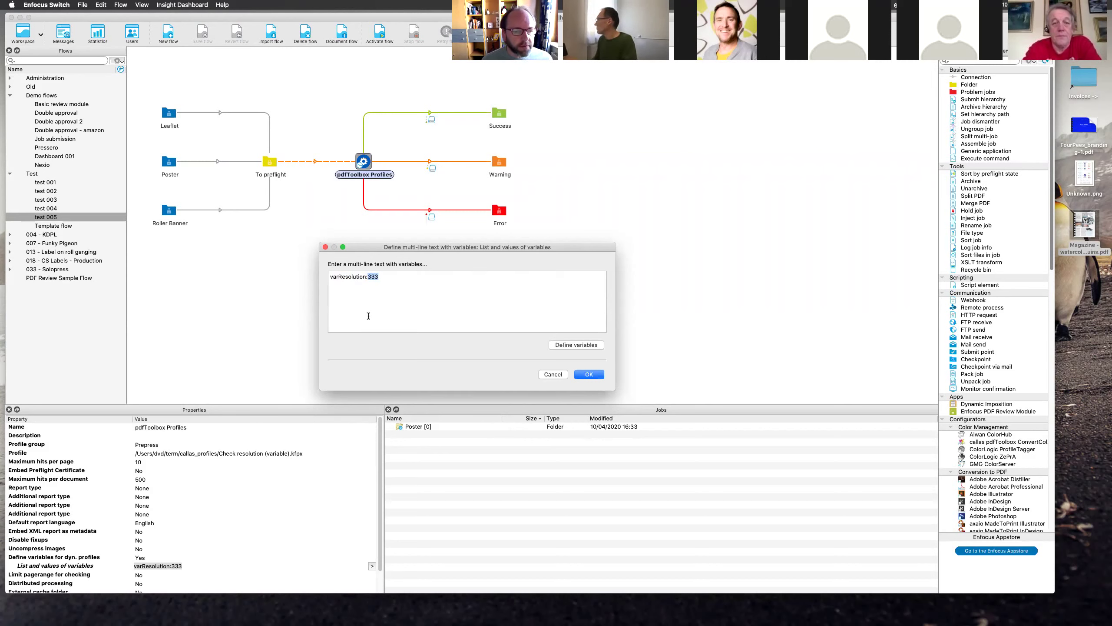
key(BackSpace)
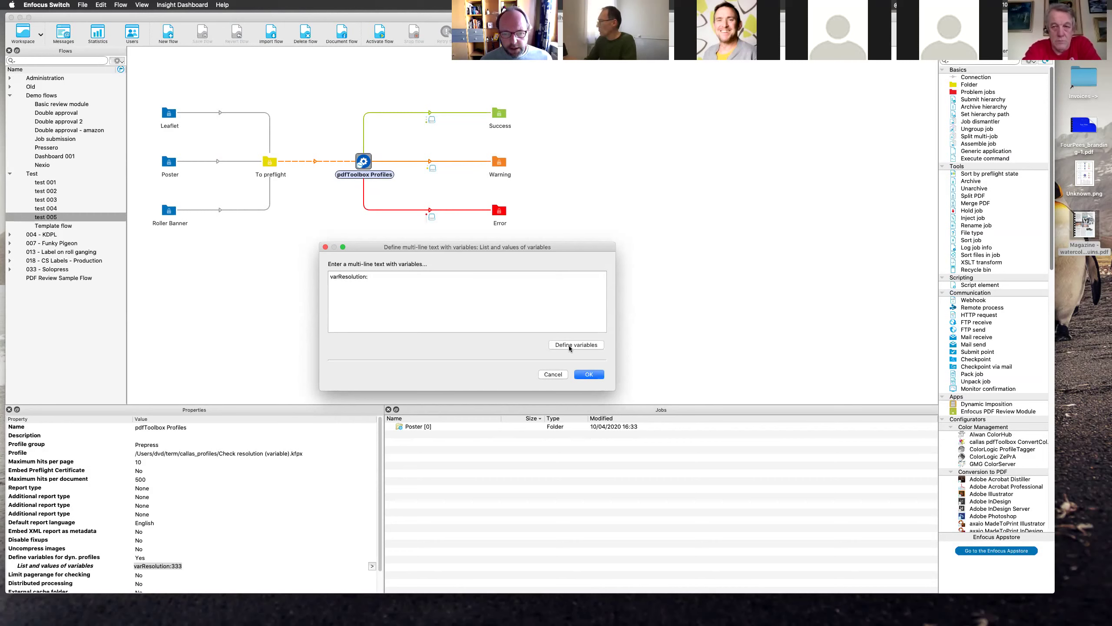
Step: Open the variable definition for the varResolution text and choose the Magazine PDF as the sample job
drag(571, 246, 636, 89)
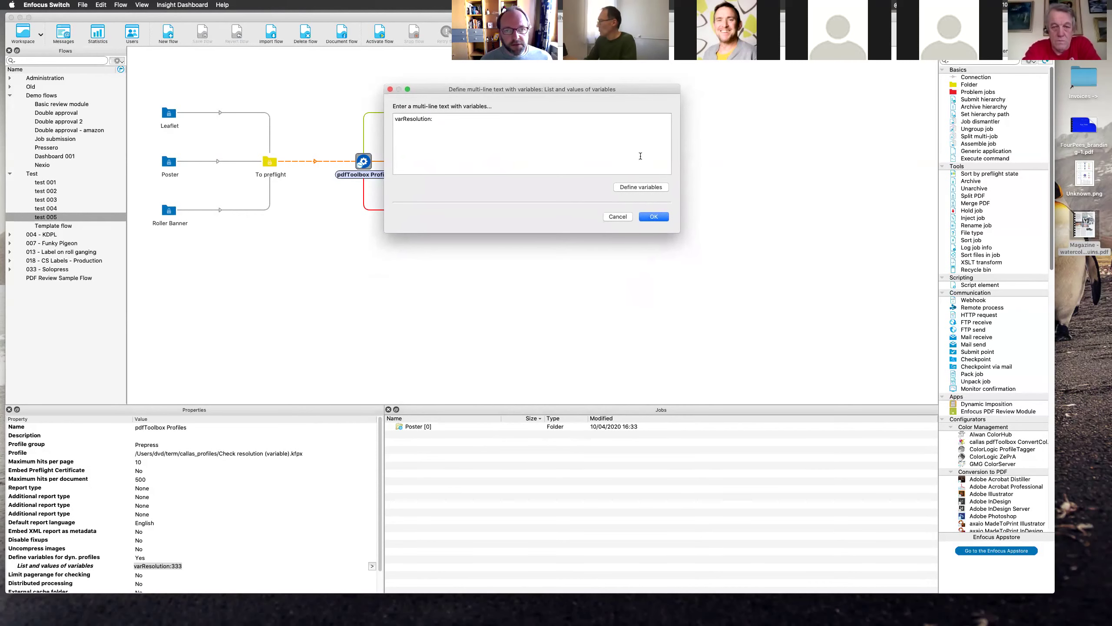
click(626, 187)
drag(499, 89, 615, 104)
click(535, 144)
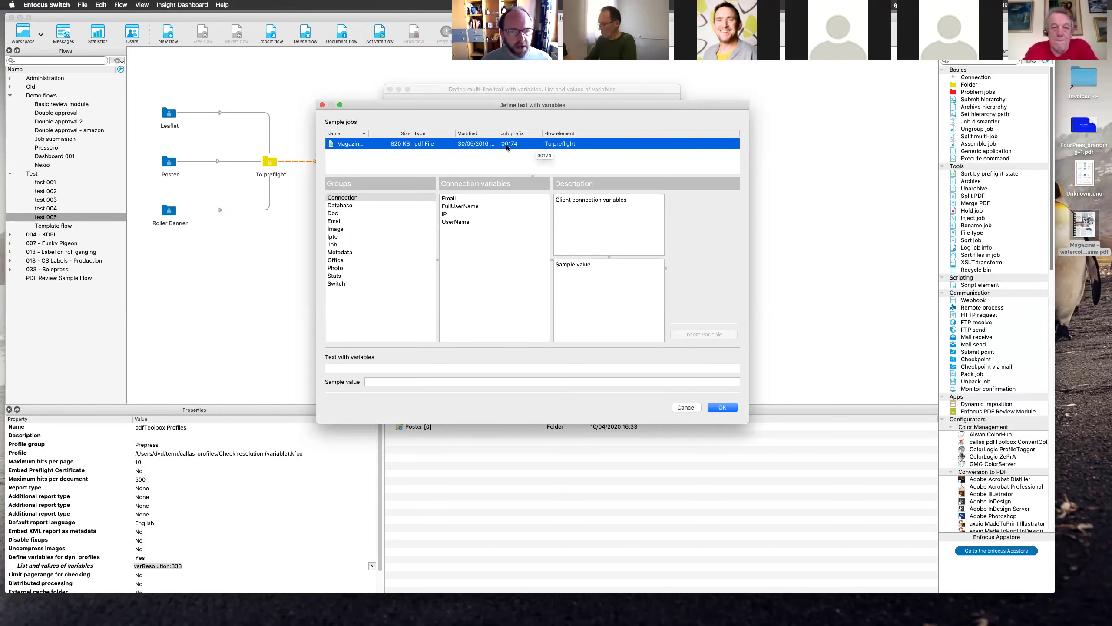
Step: Browse the Job variables, inspect NameProper, and select the PrivateData variable
click(340, 246)
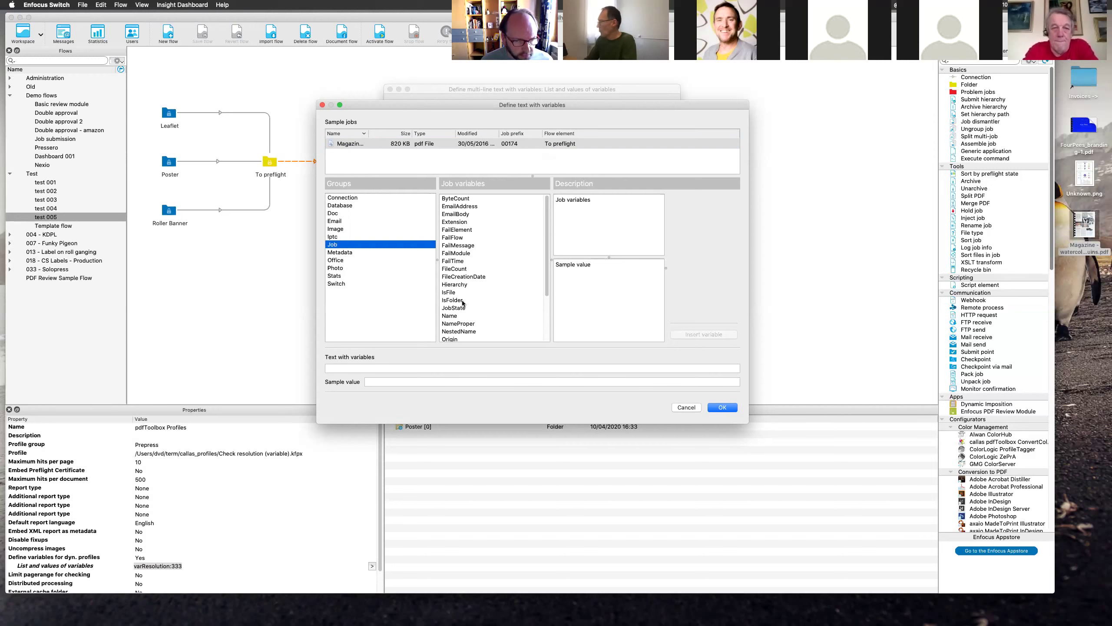
click(458, 323)
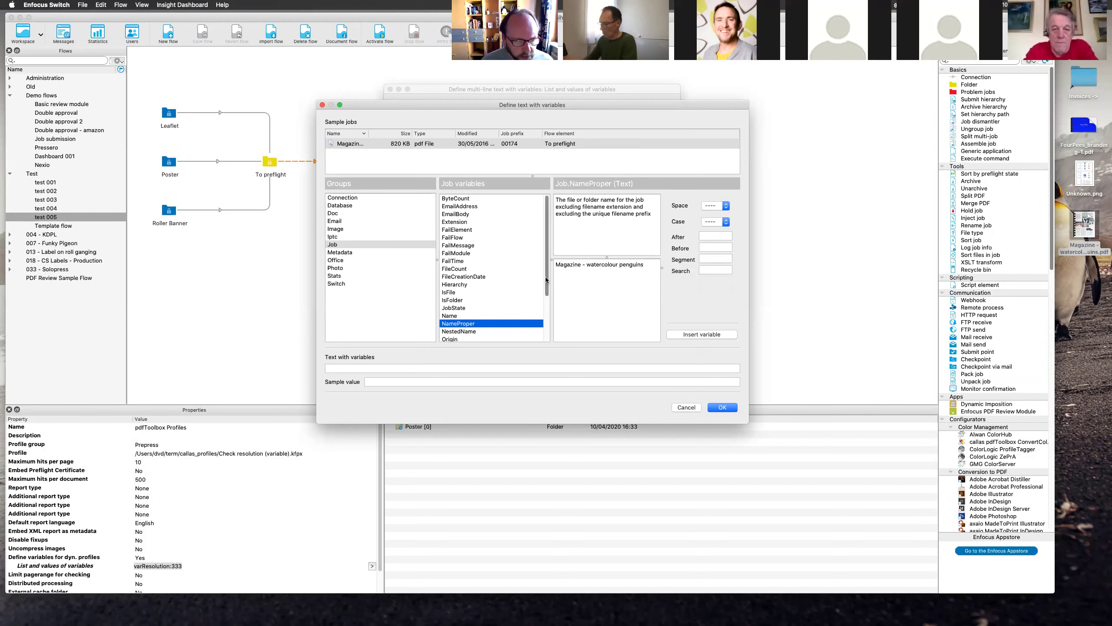
scroll(546, 279, down, 5)
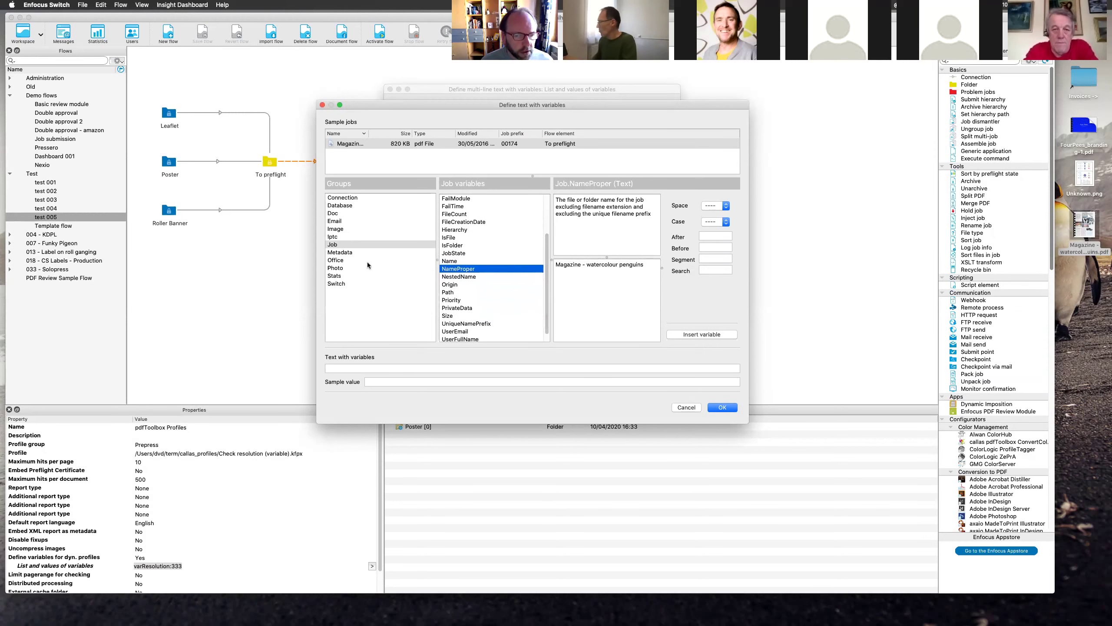
click(449, 309)
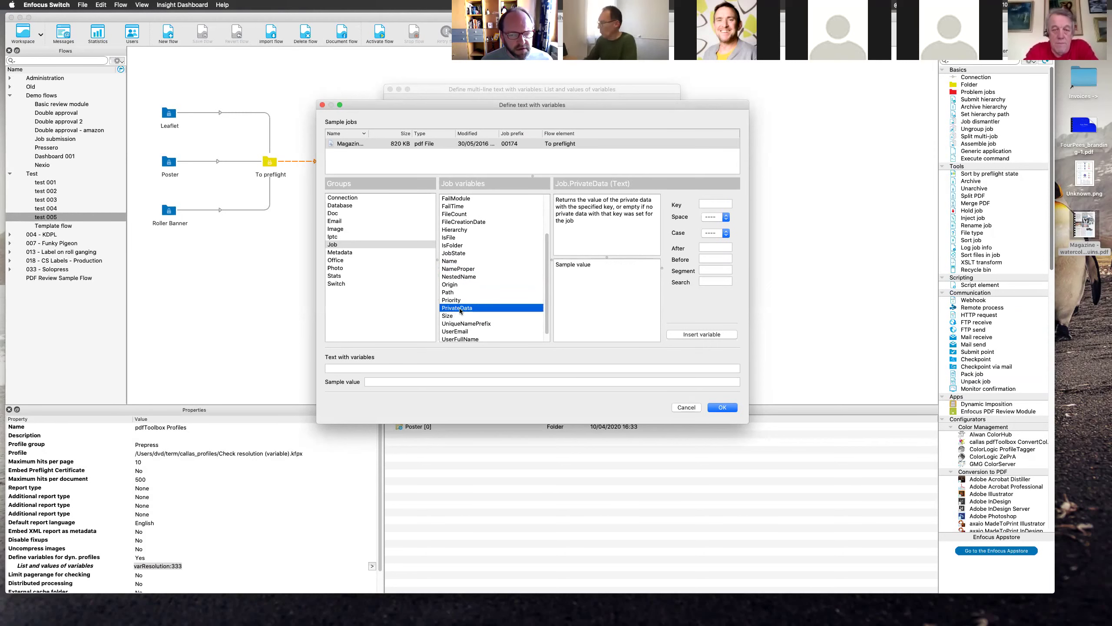
Step: Widen the variable definition dialog, set the PrivateData key to fpResolution and check its sample value
click(712, 204)
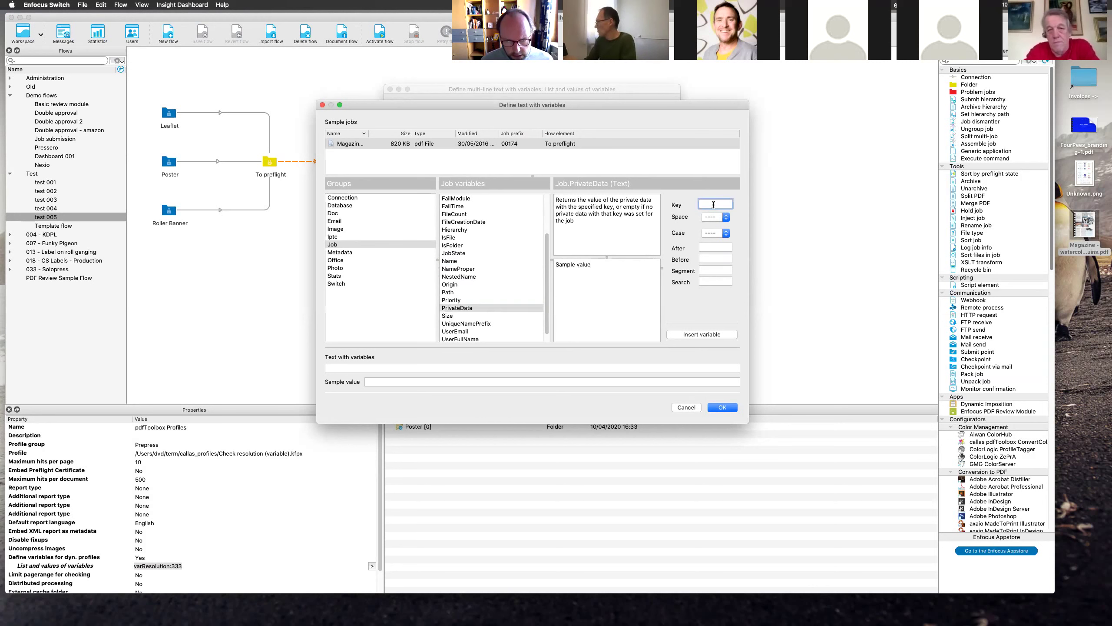
drag(747, 209, 853, 209)
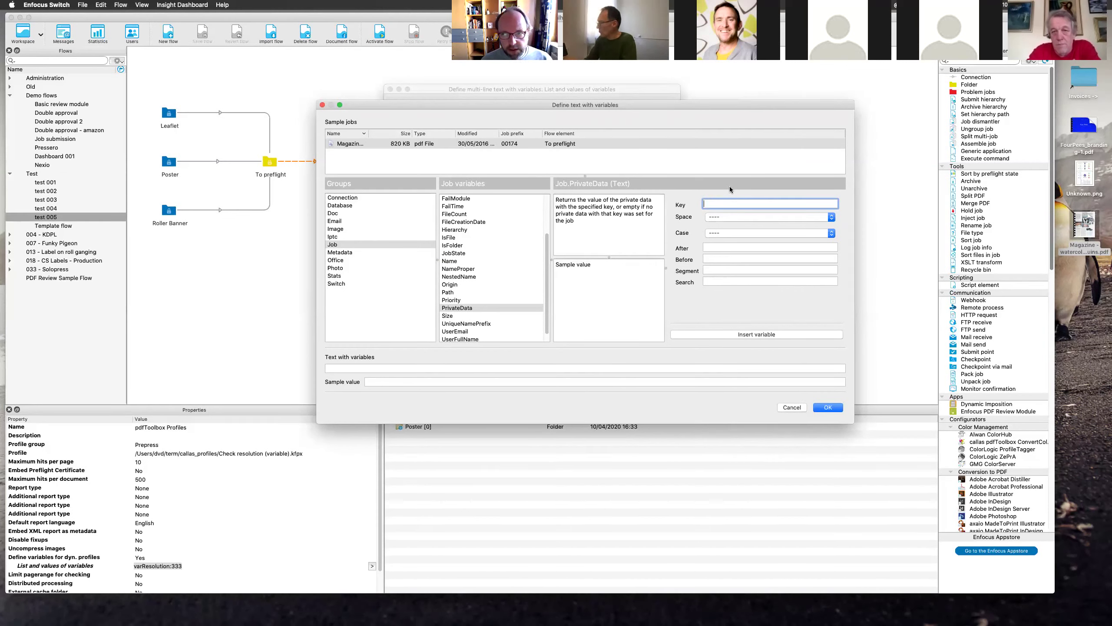
text(fpR)
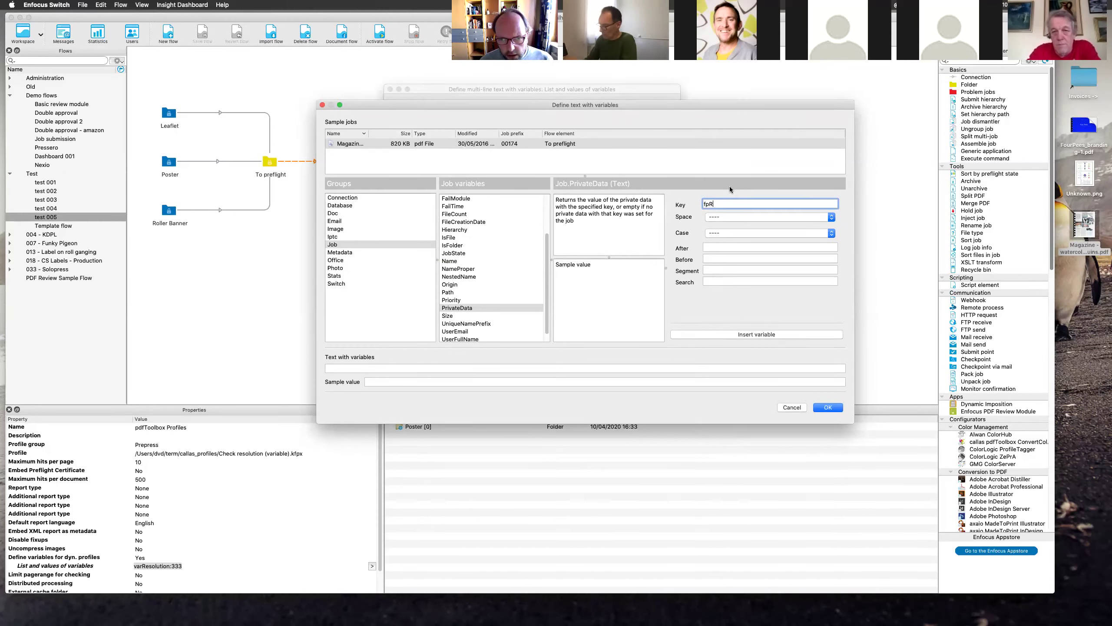
text(esol)
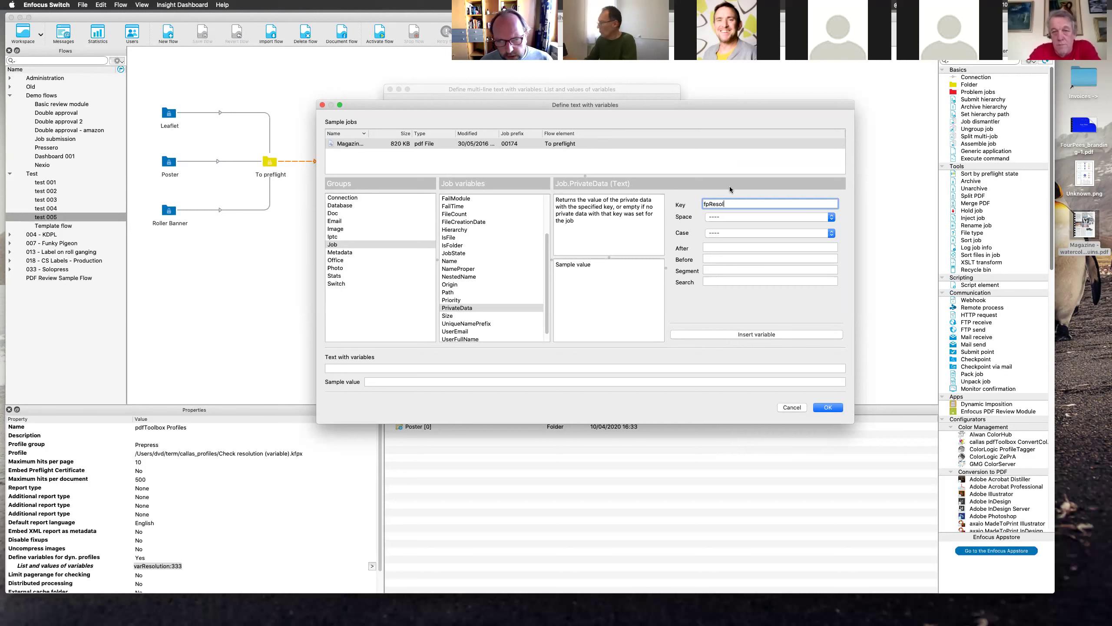
text(ution)
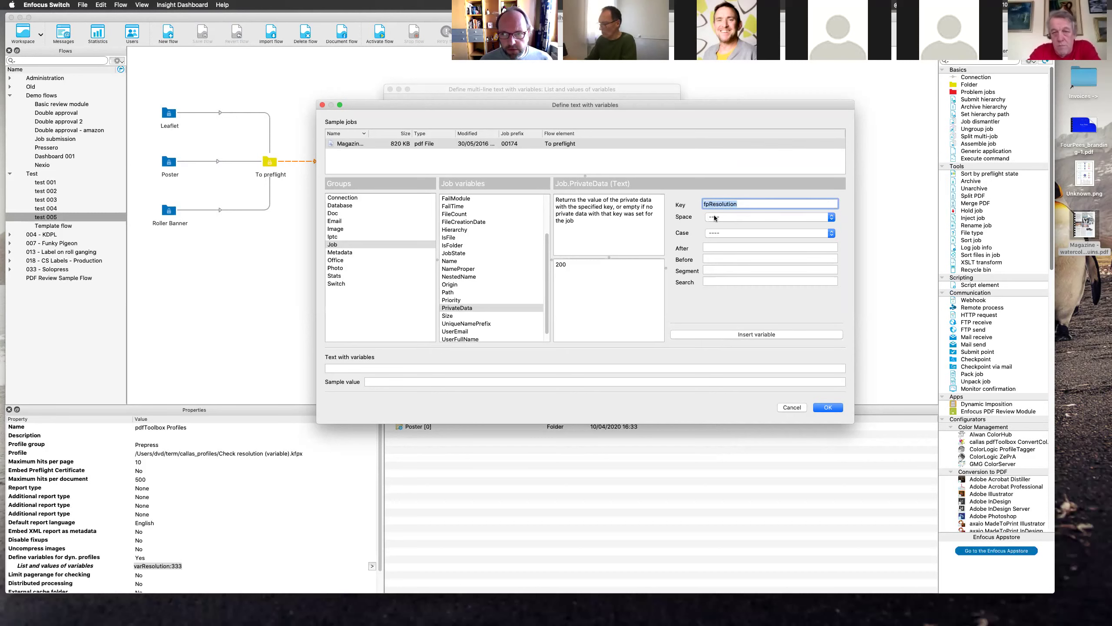
click(569, 267)
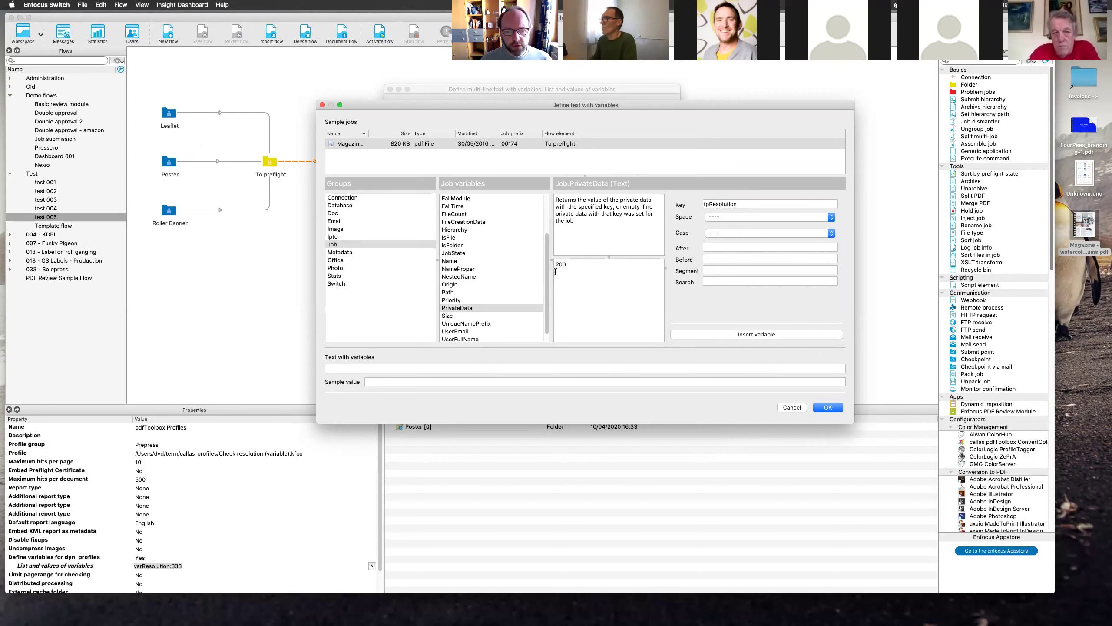
Step: Insert the PrivateData variable with key fpResolution after "varResolution:", review the resulting text and accept it as the list and values of variables
click(720, 335)
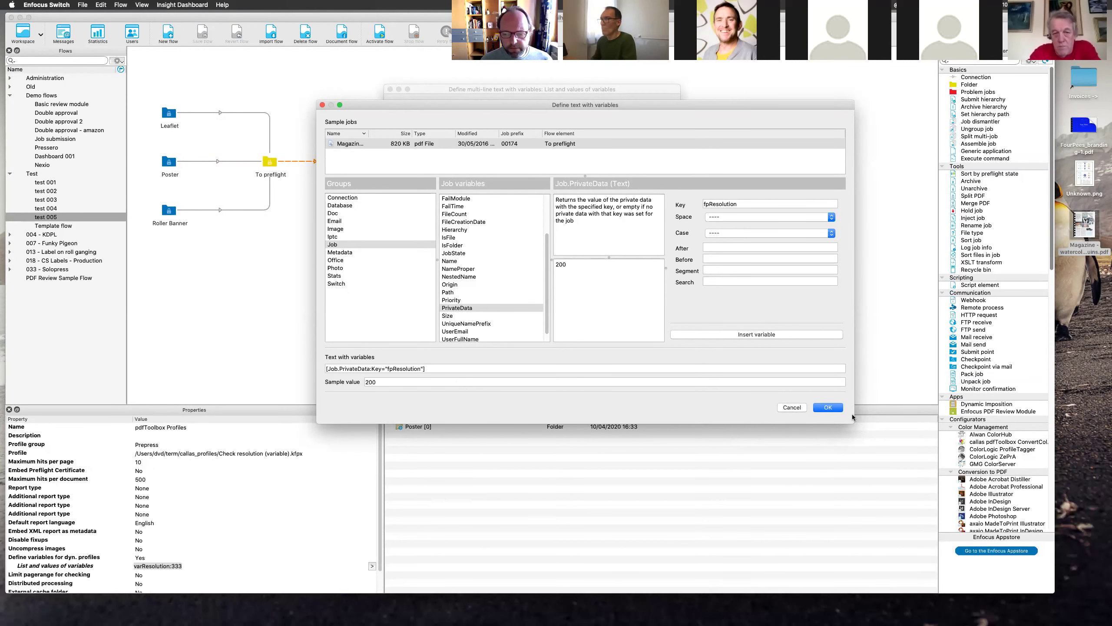
click(839, 407)
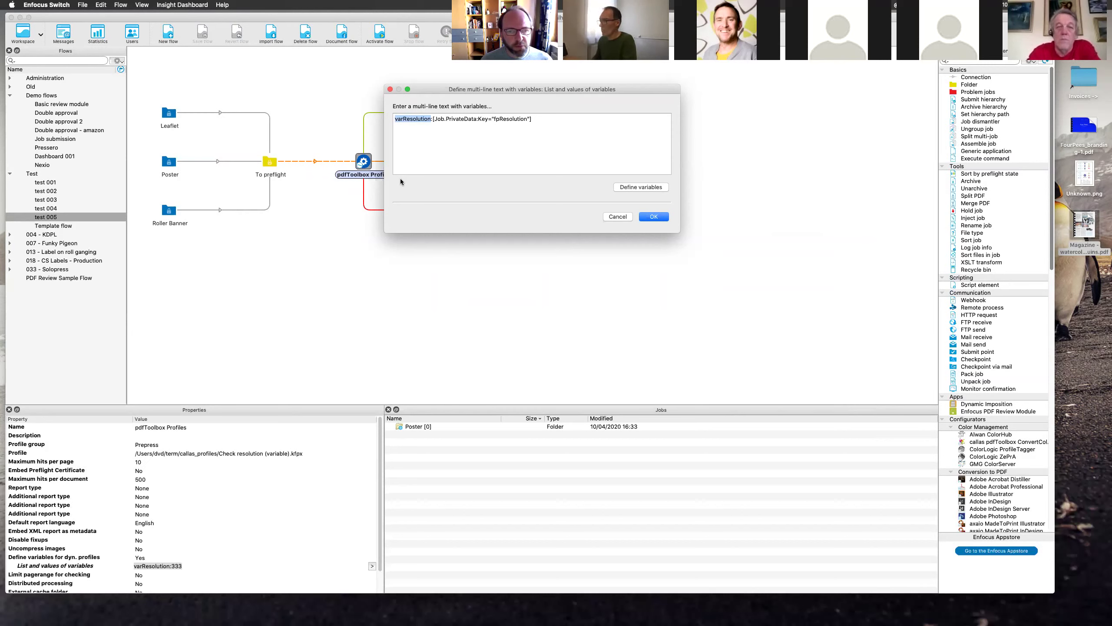
click(435, 129)
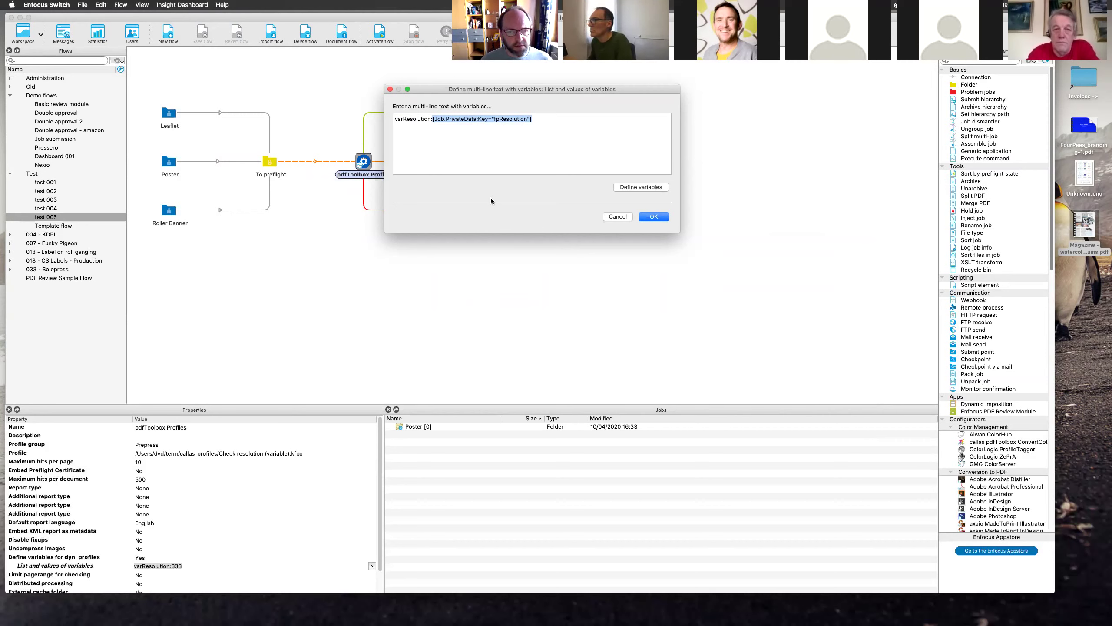
click(422, 120)
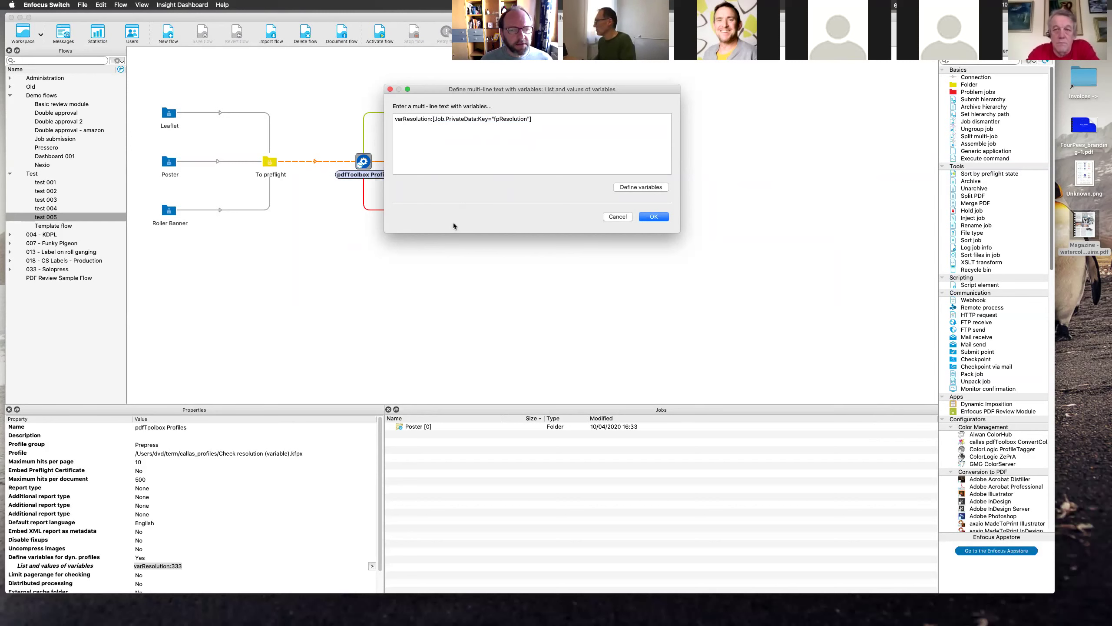
drag(527, 117, 437, 116)
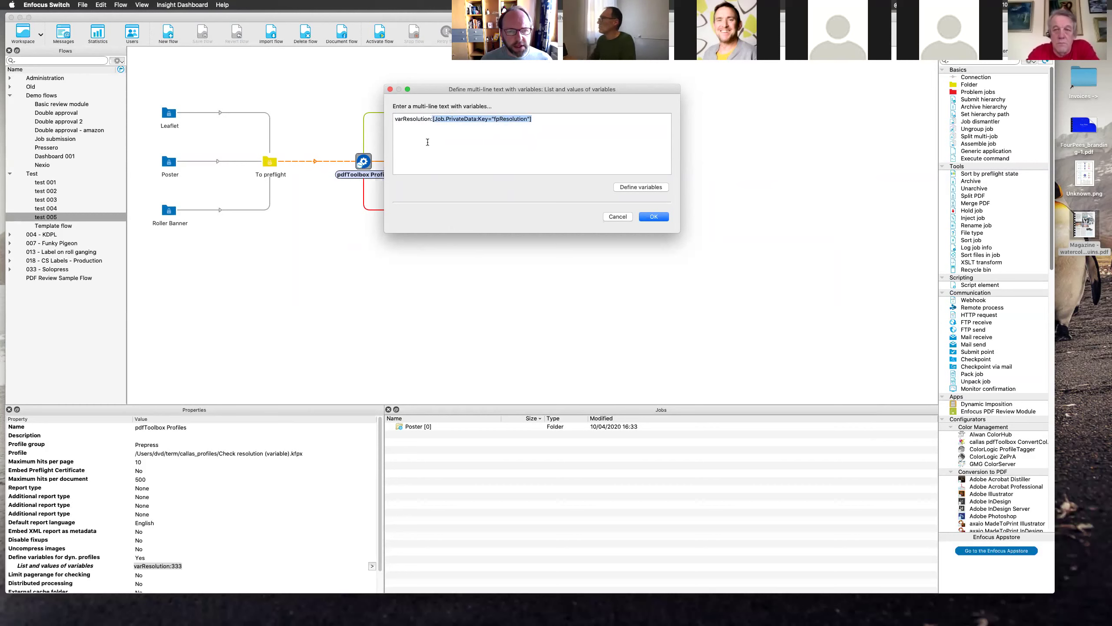
drag(432, 119, 376, 120)
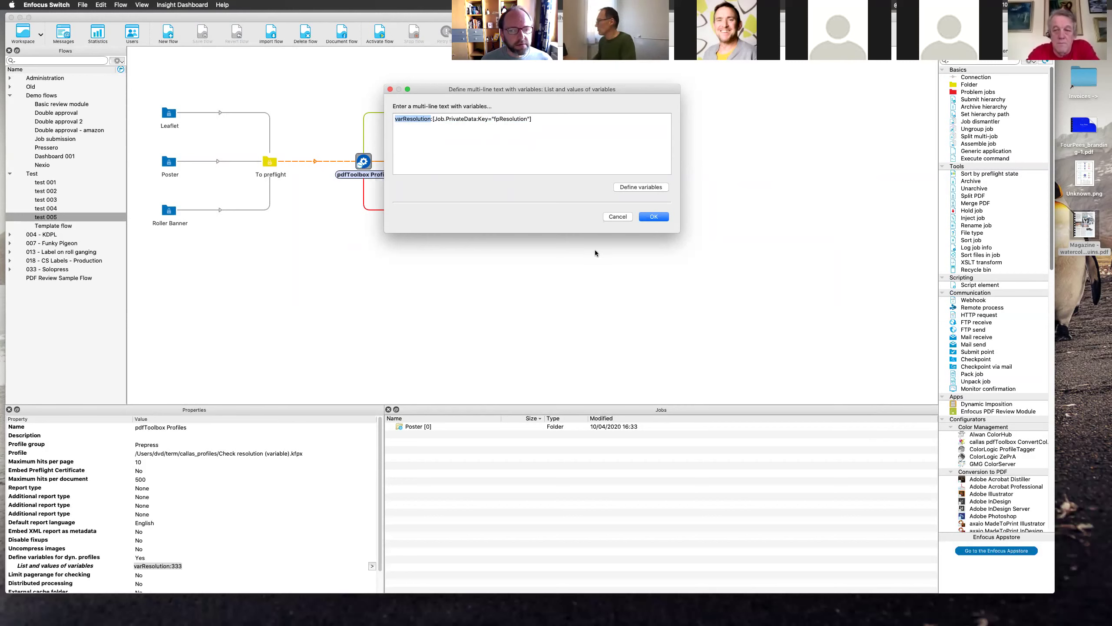
click(654, 216)
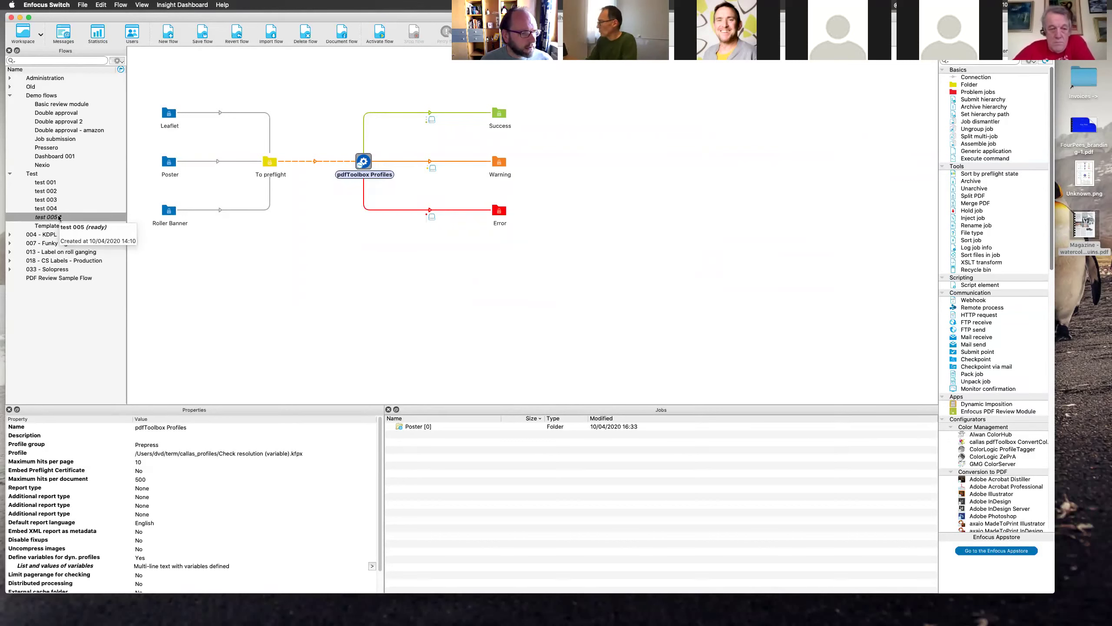
Step: Activate the test 005 flow and release the held connection from To preflight to pdfToolbox Profiles
click(60, 217)
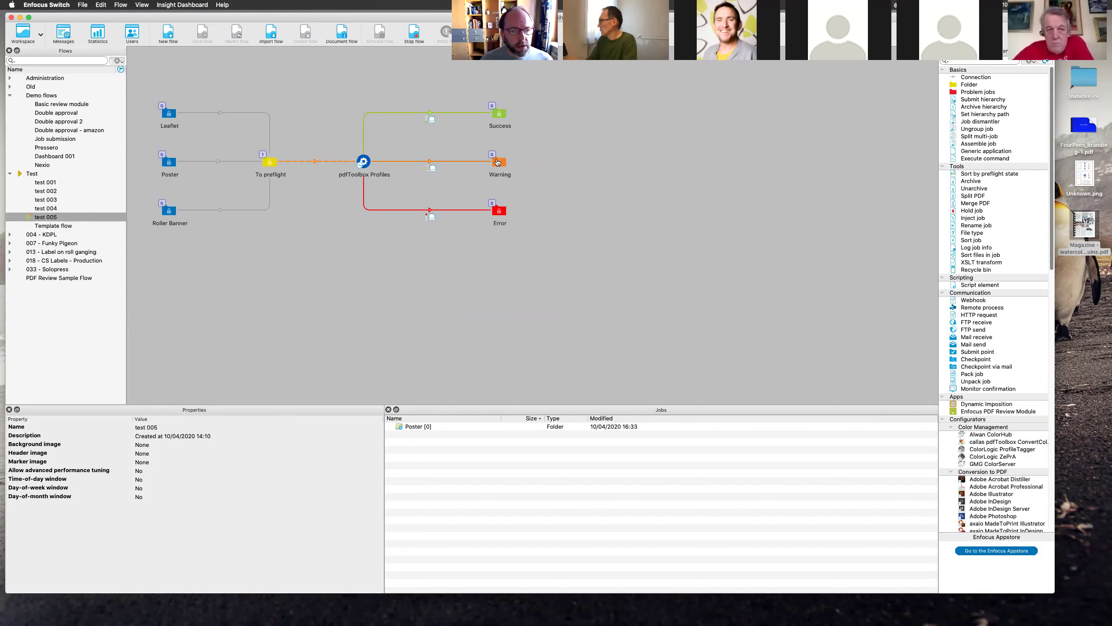
right_click(319, 162)
click(337, 198)
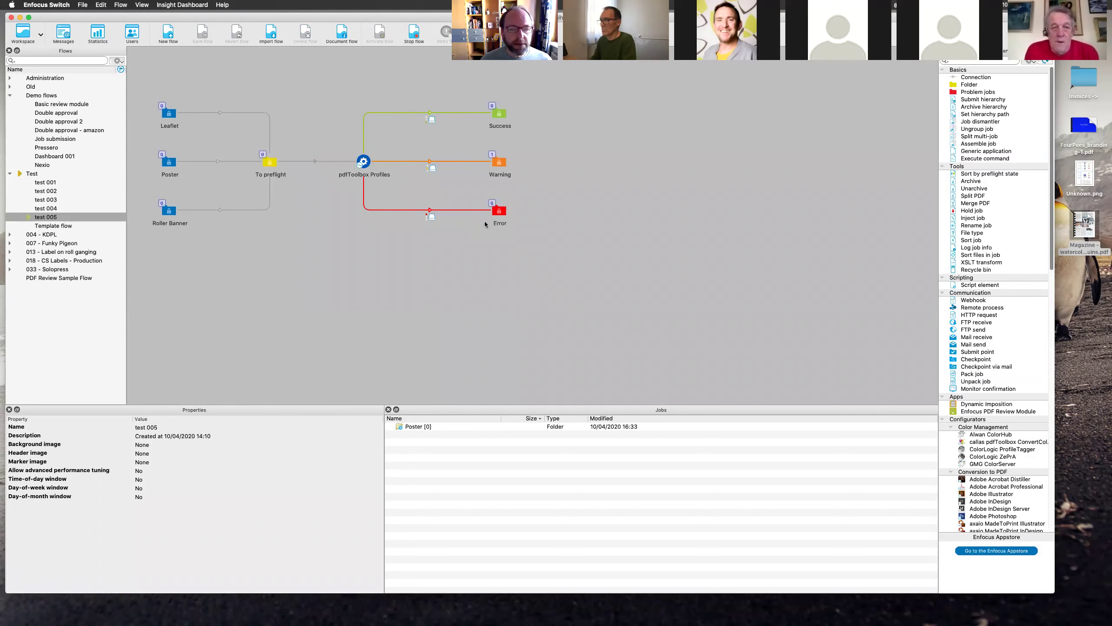
Step: Submit the Magazine PDF from the desktop to the Leaflet folder and check the Success and Leaflet folders for the job
drag(1084, 226, 172, 109)
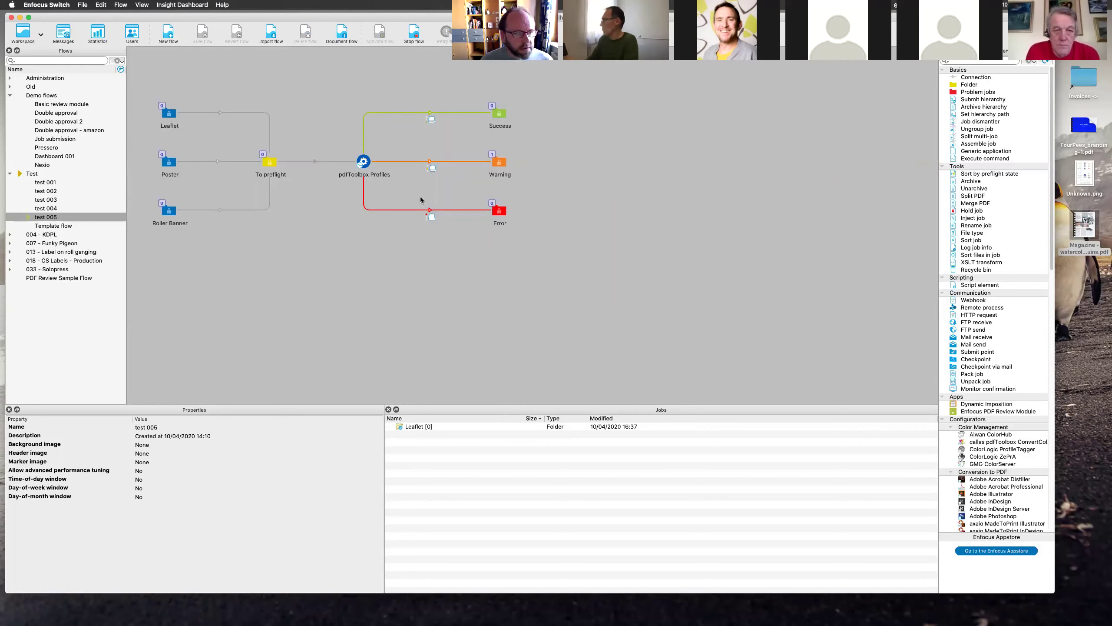
click(499, 117)
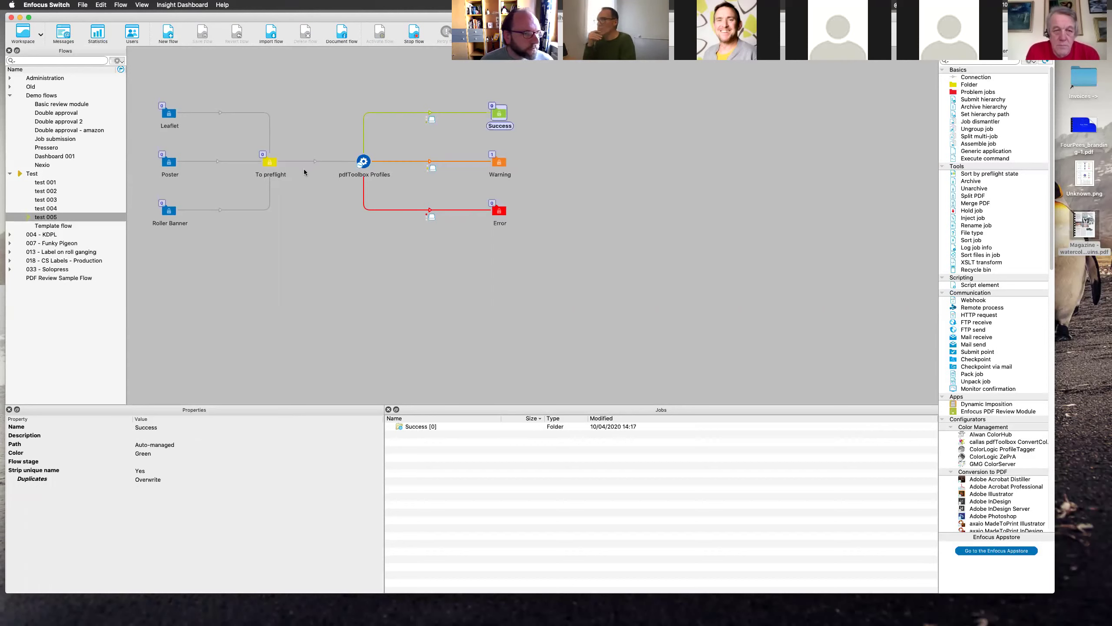
click(169, 113)
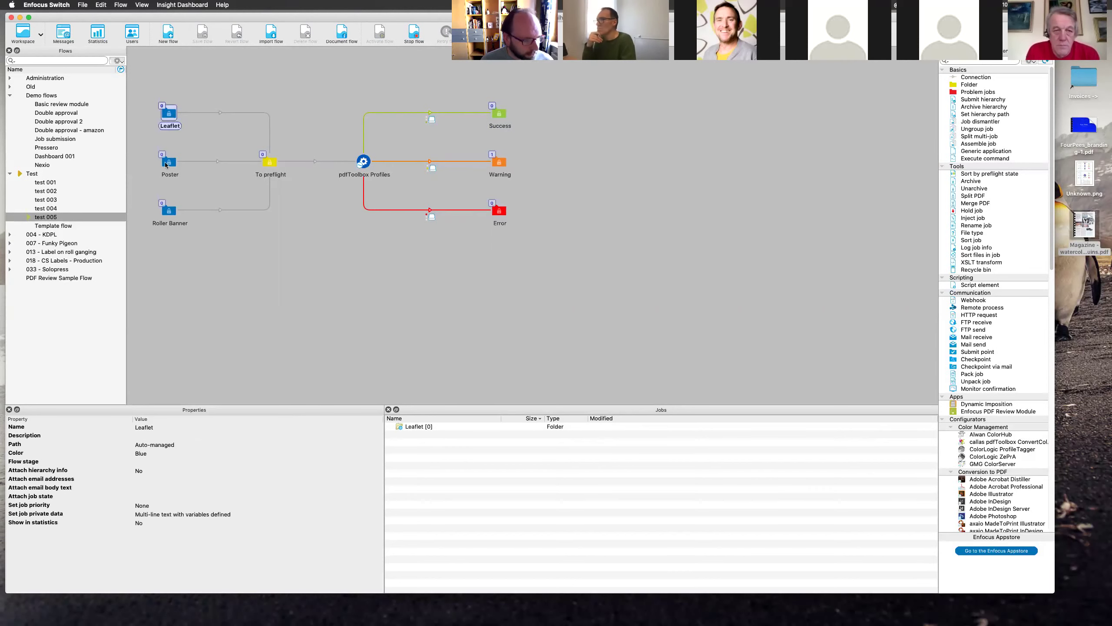
Step: Stop the test 005 flow and examine the Set job private data properties of the Leaflet and Roller Banner folders without changing them
click(75, 217)
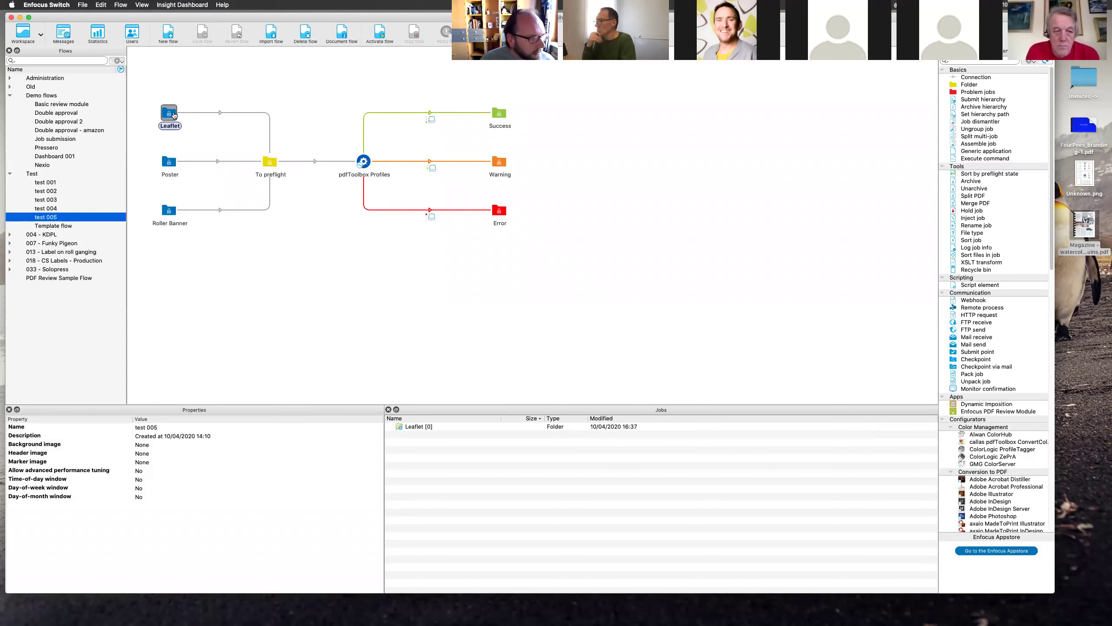
click(173, 114)
click(224, 518)
click(378, 515)
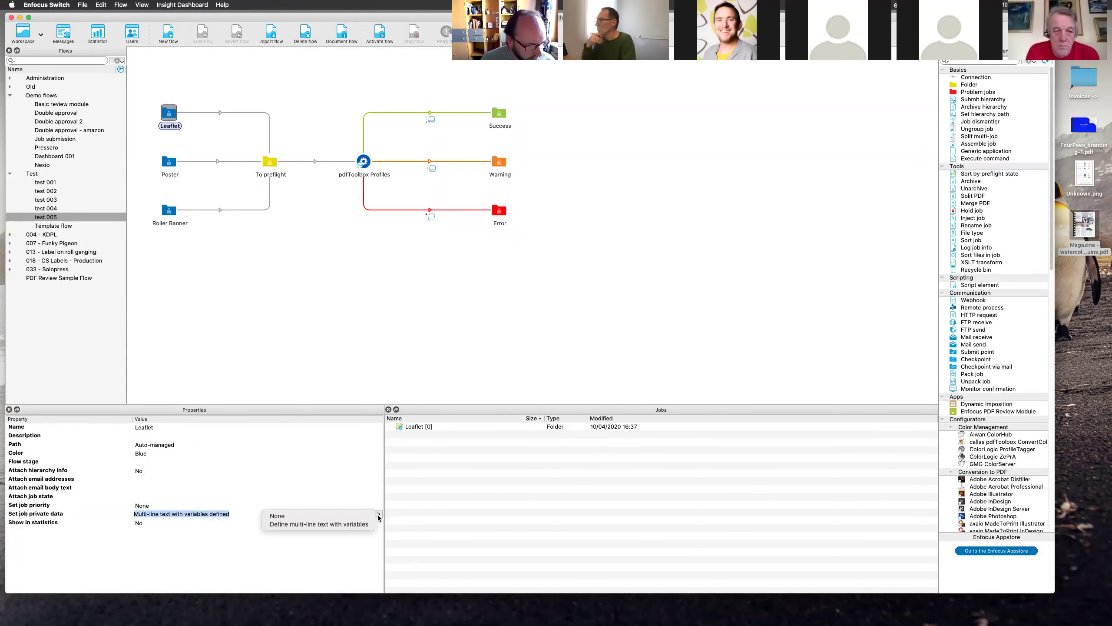
click(369, 524)
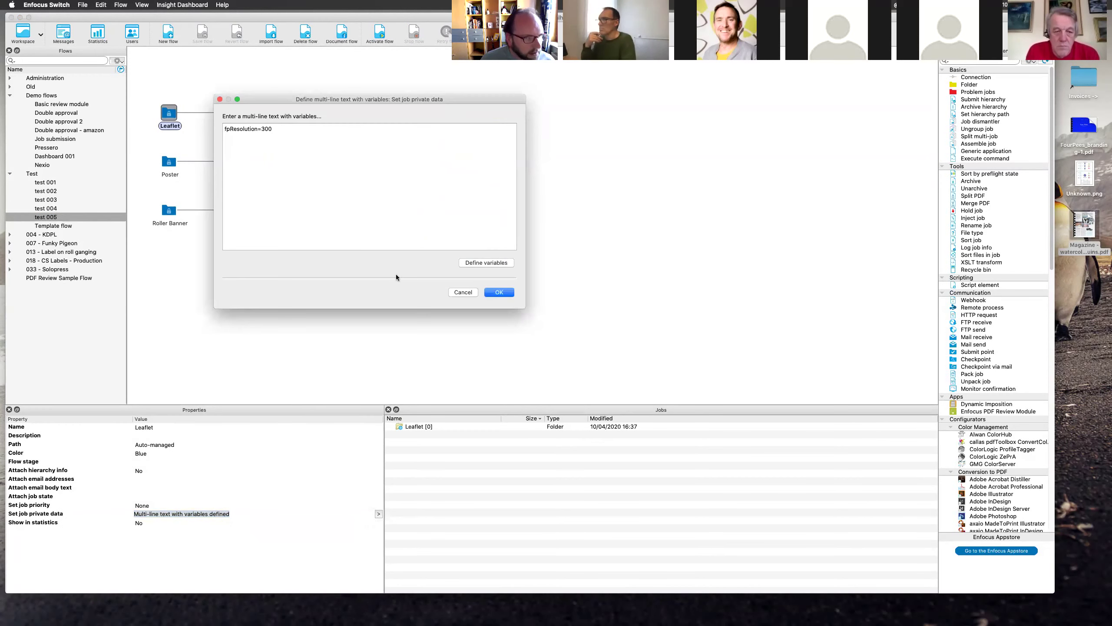
click(464, 293)
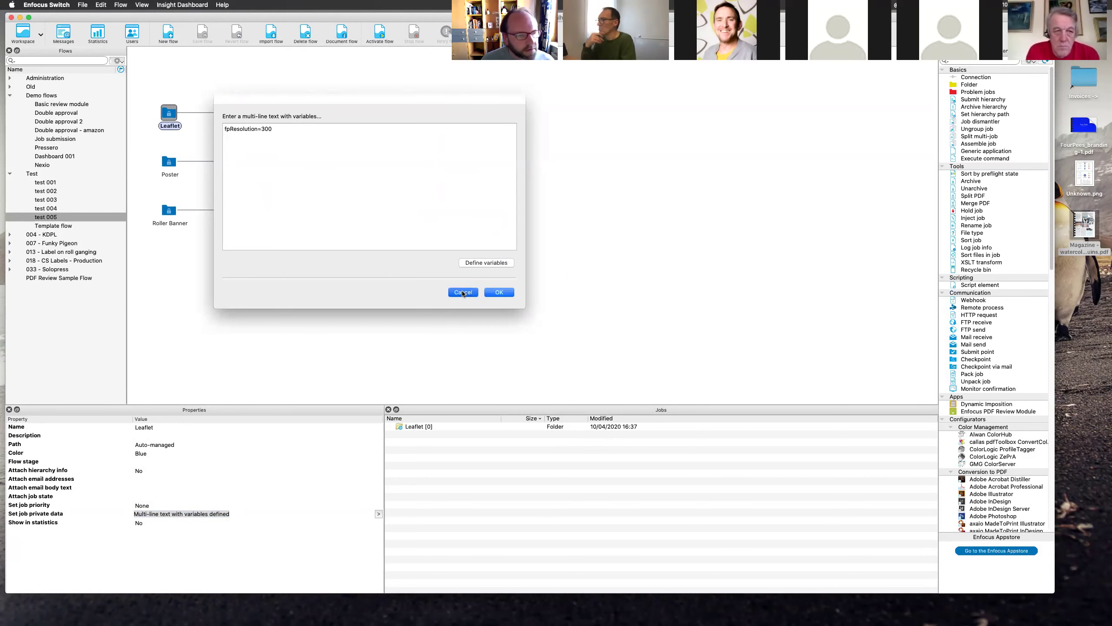
click(171, 213)
click(232, 516)
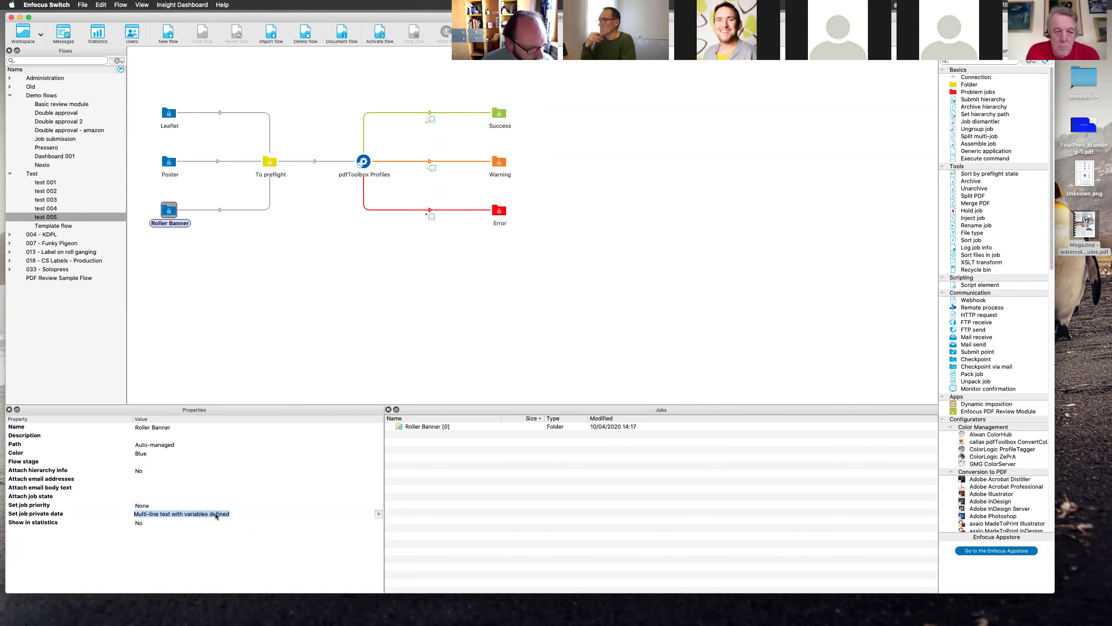
Step: With the test 005 flow reactivated, submit the Magazine PDF to the Roller Banner folder and check the Success folder for the job
click(360, 229)
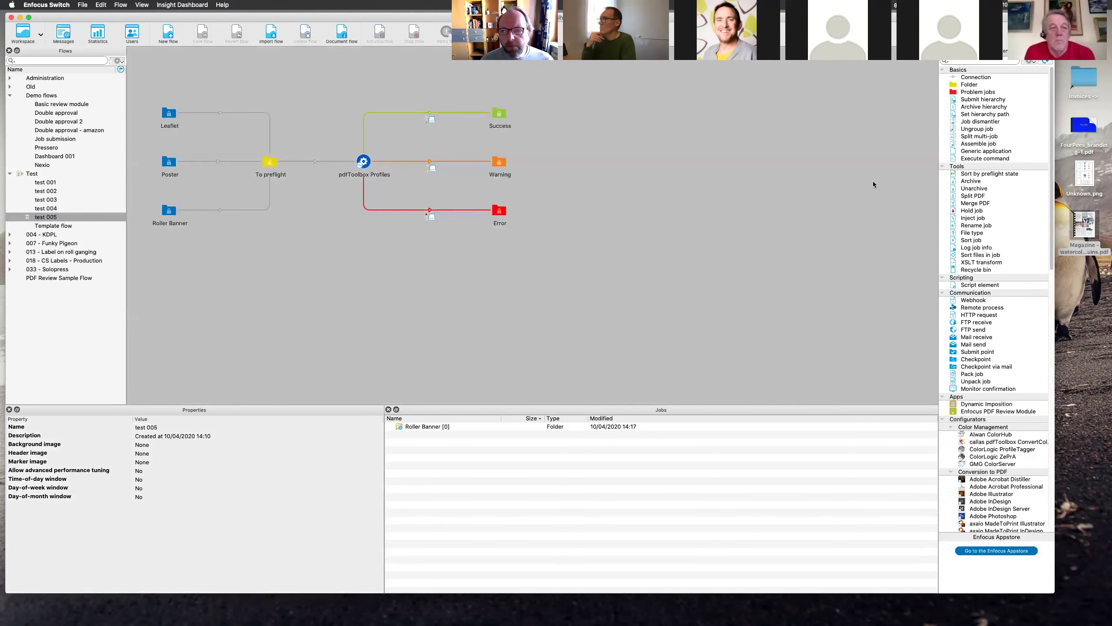
drag(1102, 240, 168, 207)
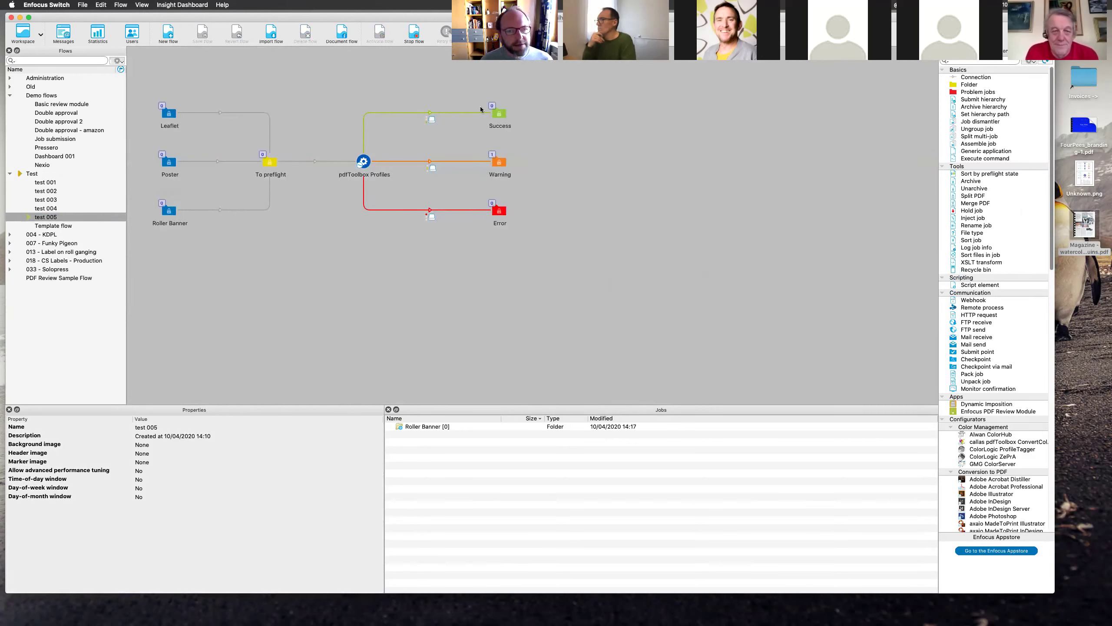
click(501, 117)
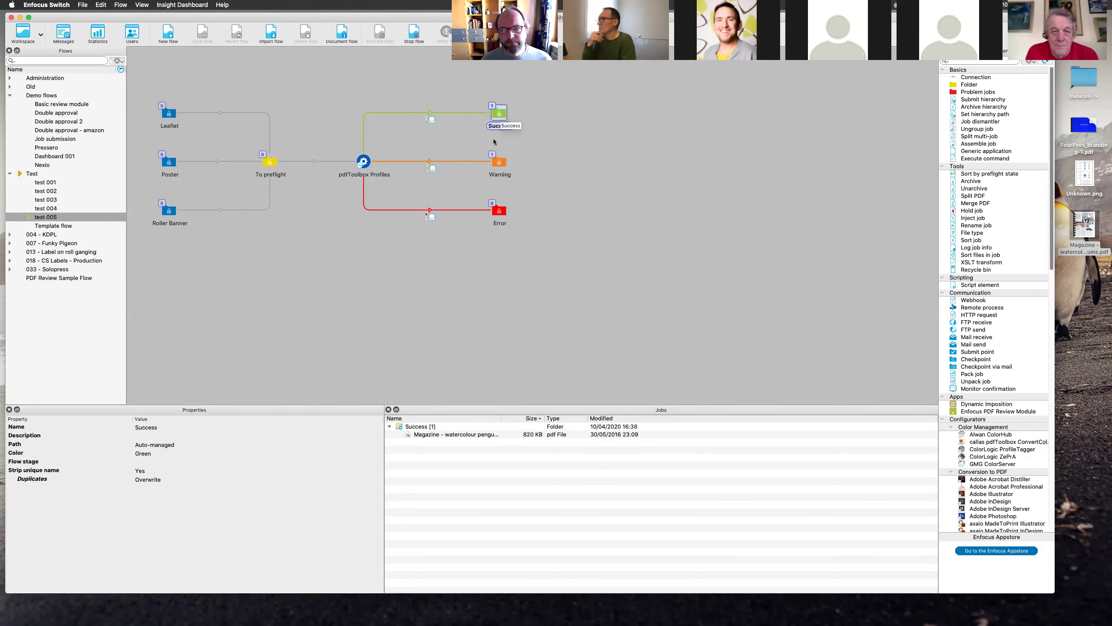
click(488, 435)
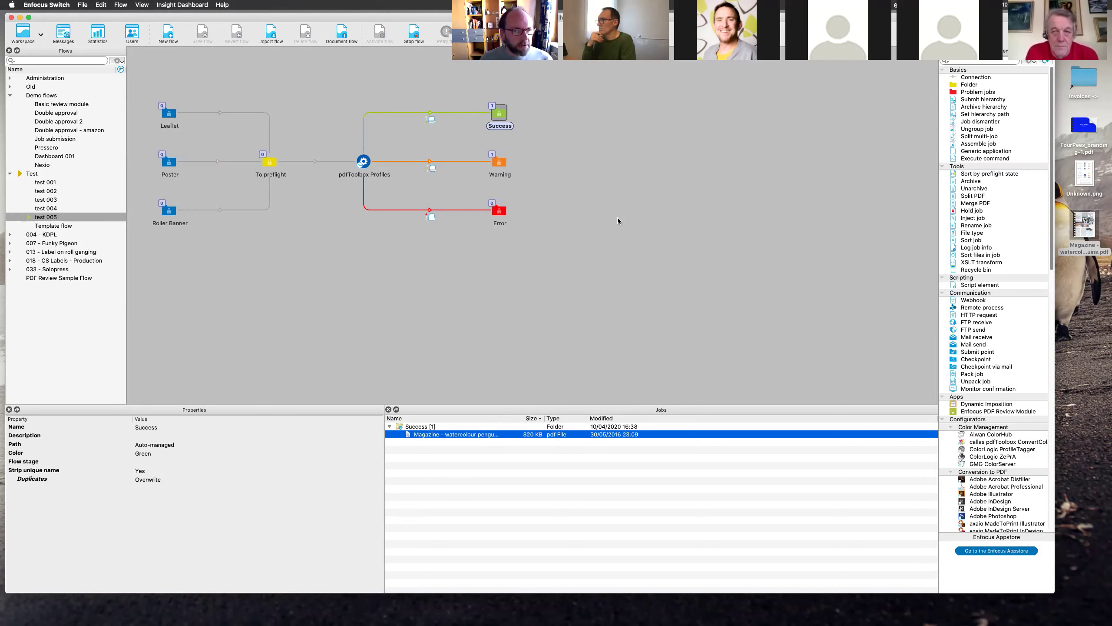
Step: Switch to callas pdfToolbox and examine the image resolution variable in the Check resolution profile's 777ppi custom check, closing the editors without changes
key(super+shift+Tab)
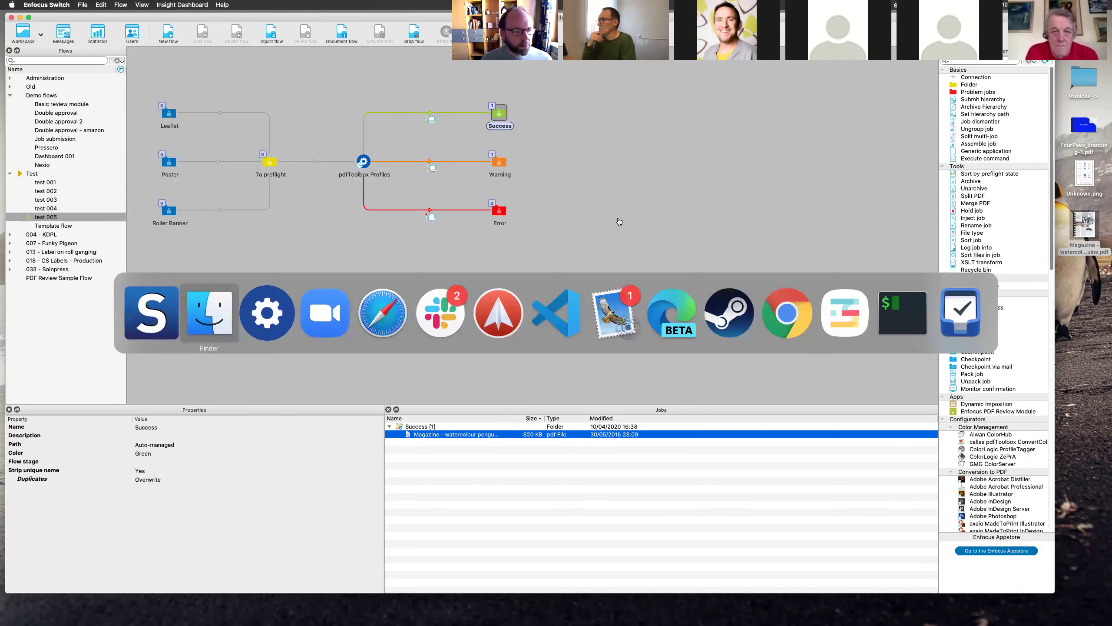
click(643, 146)
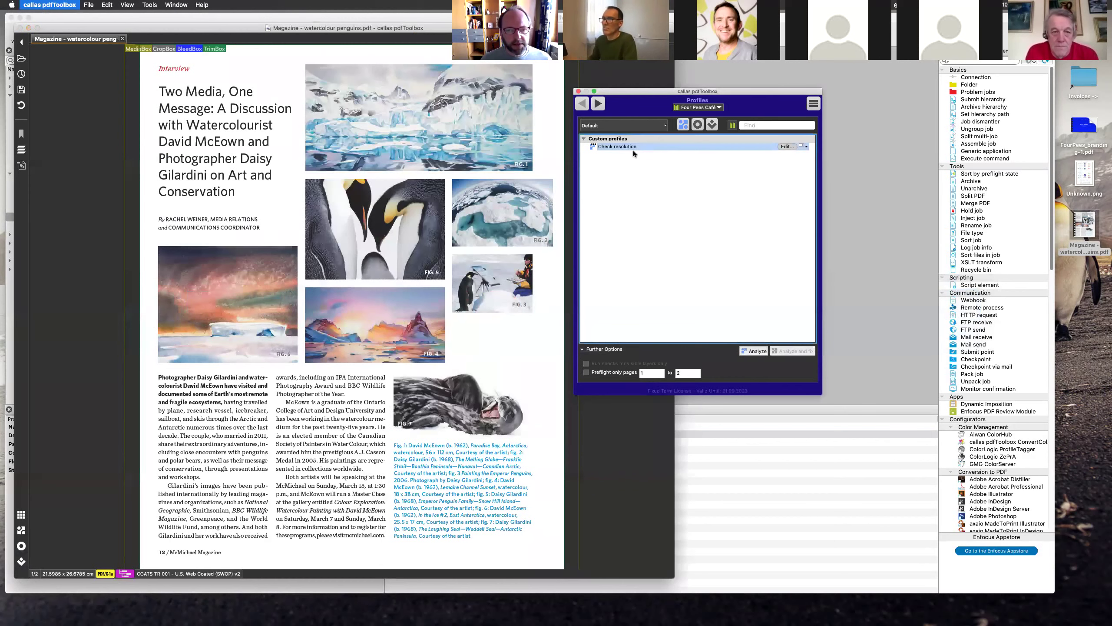
click(784, 147)
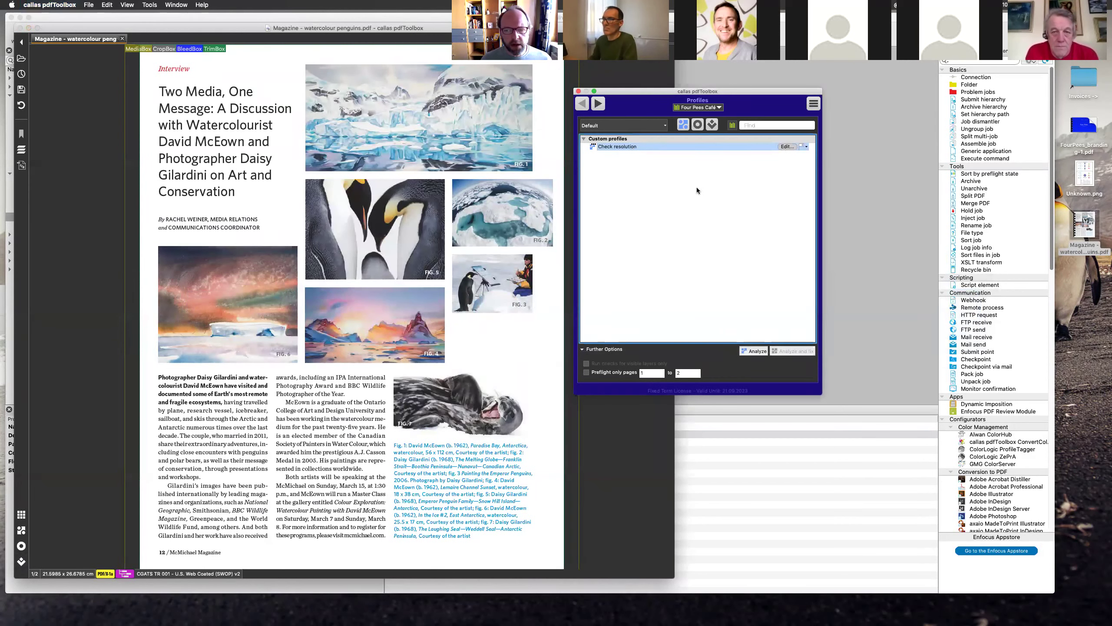
click(294, 190)
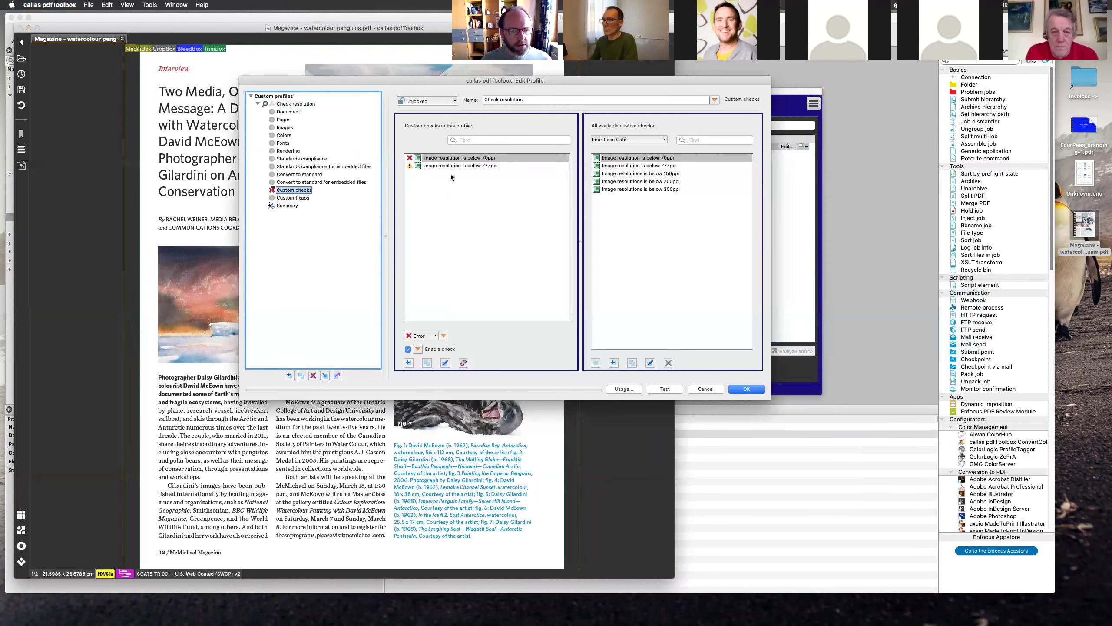
click(482, 166)
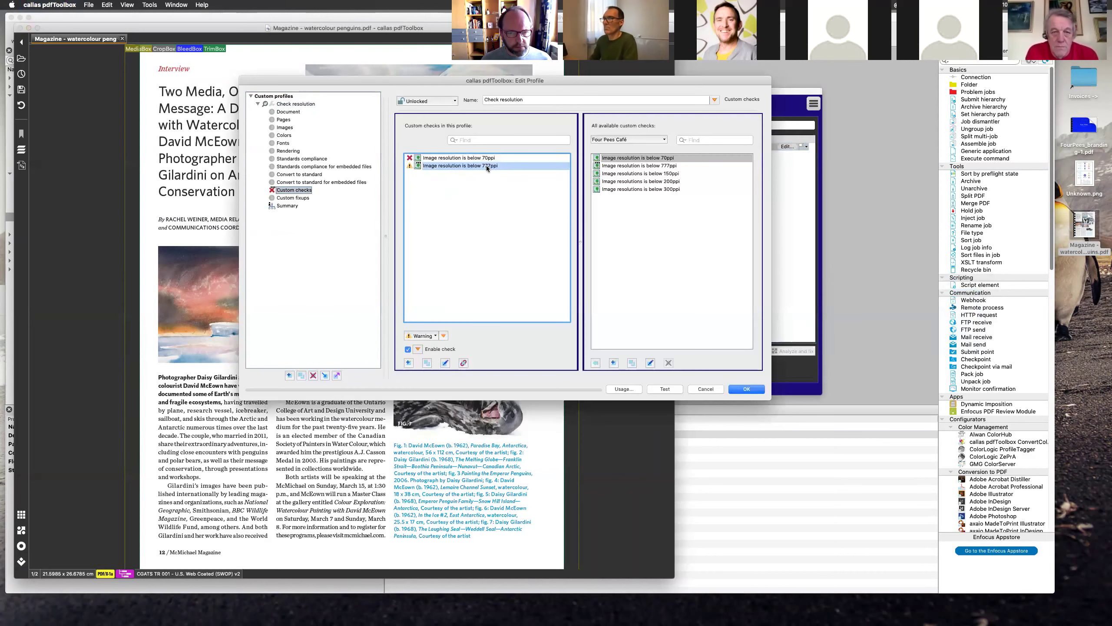
double_click(484, 165)
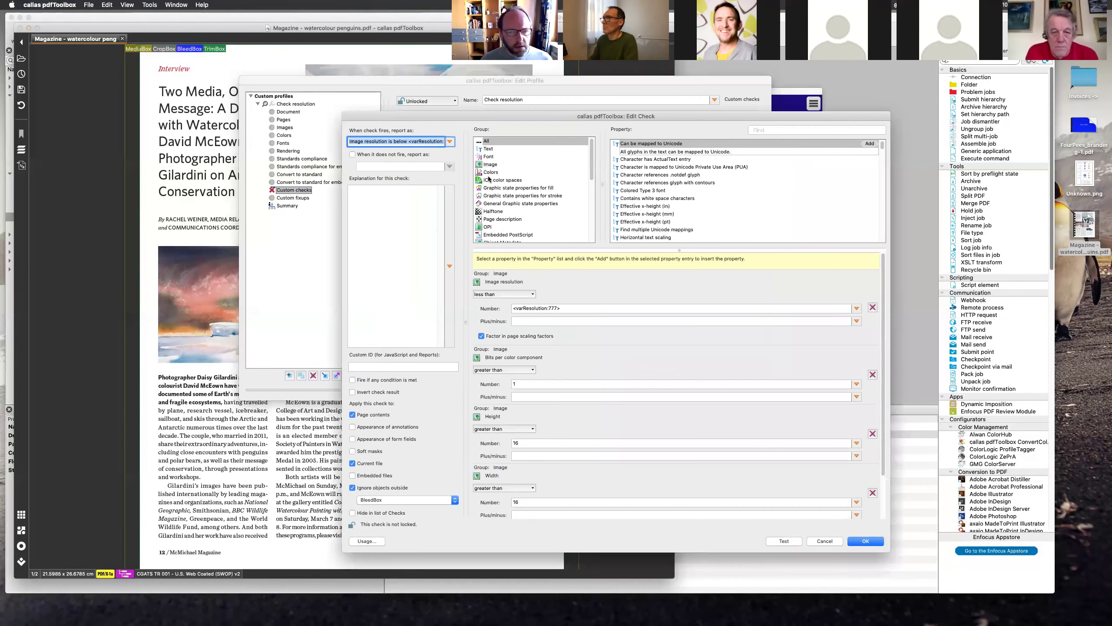
click(564, 308)
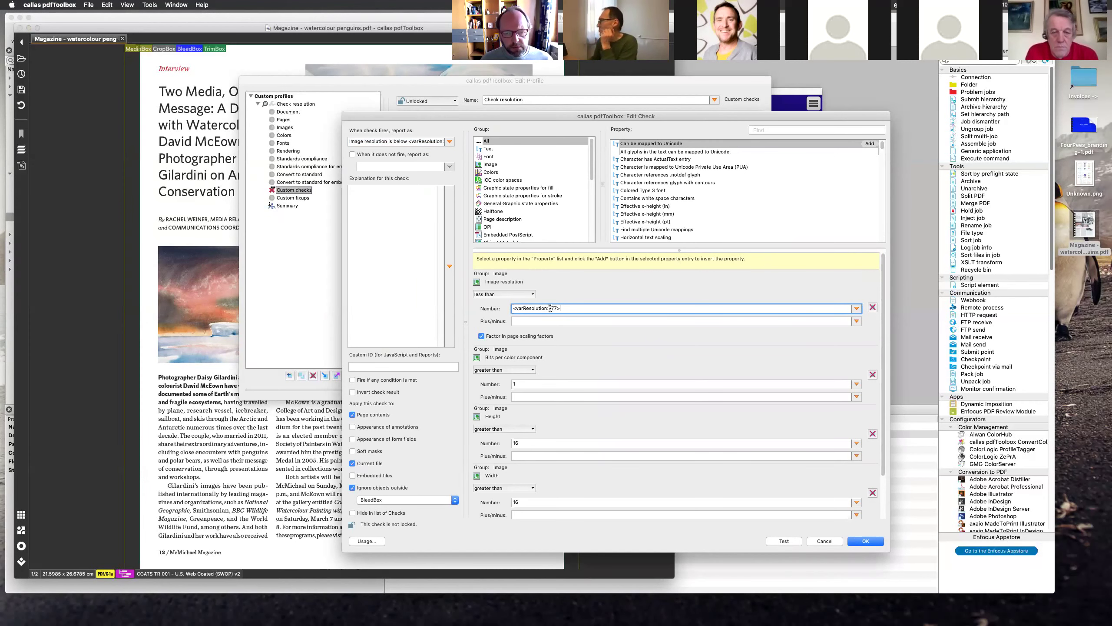
key(Escape)
key(Escape)
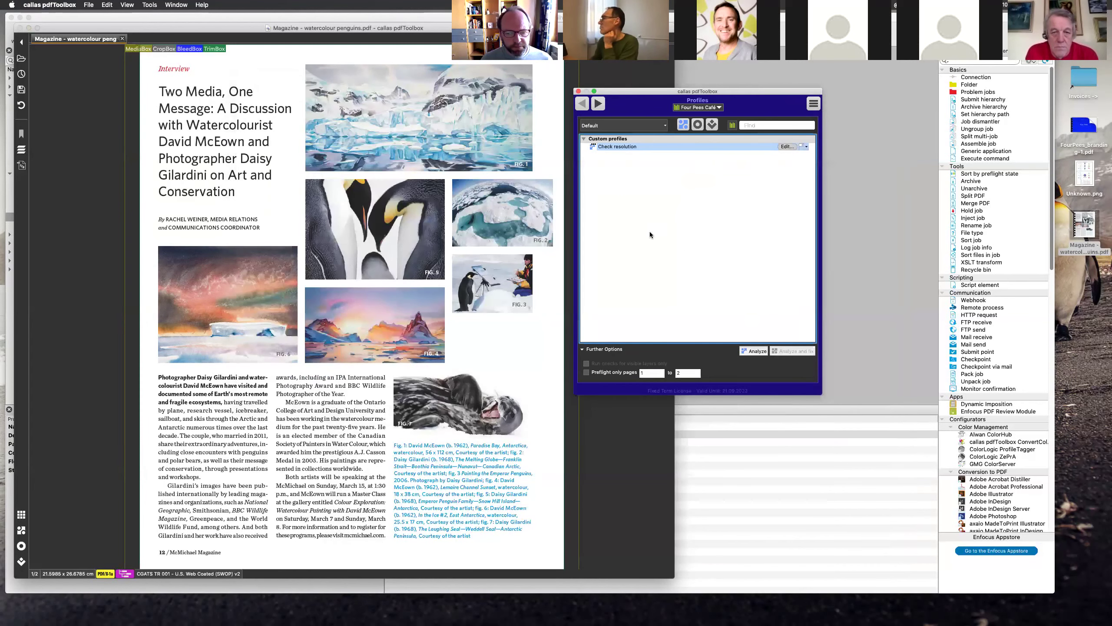
Step: Switch to Enfocus Switch and stop the test 005 flow
key(super+Tab)
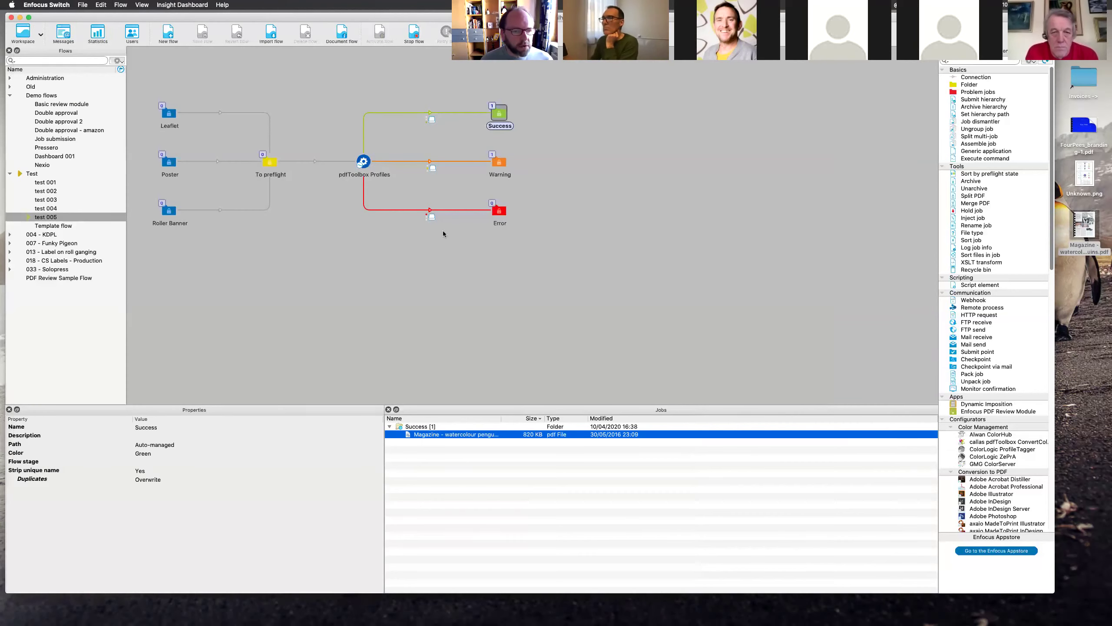
click(365, 161)
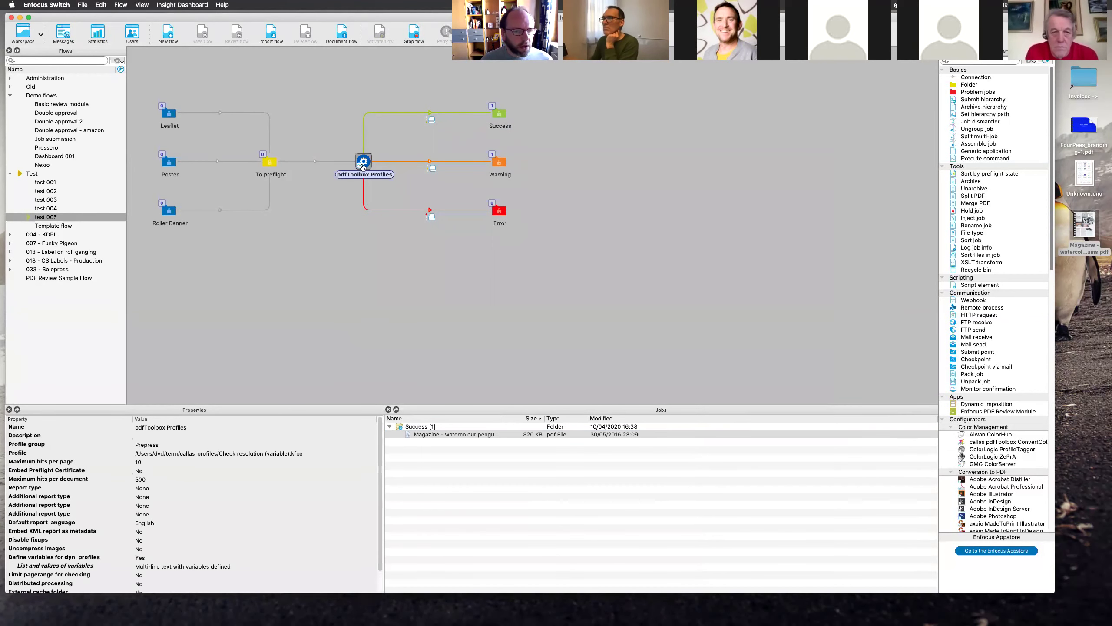
click(99, 218)
key(super+period)
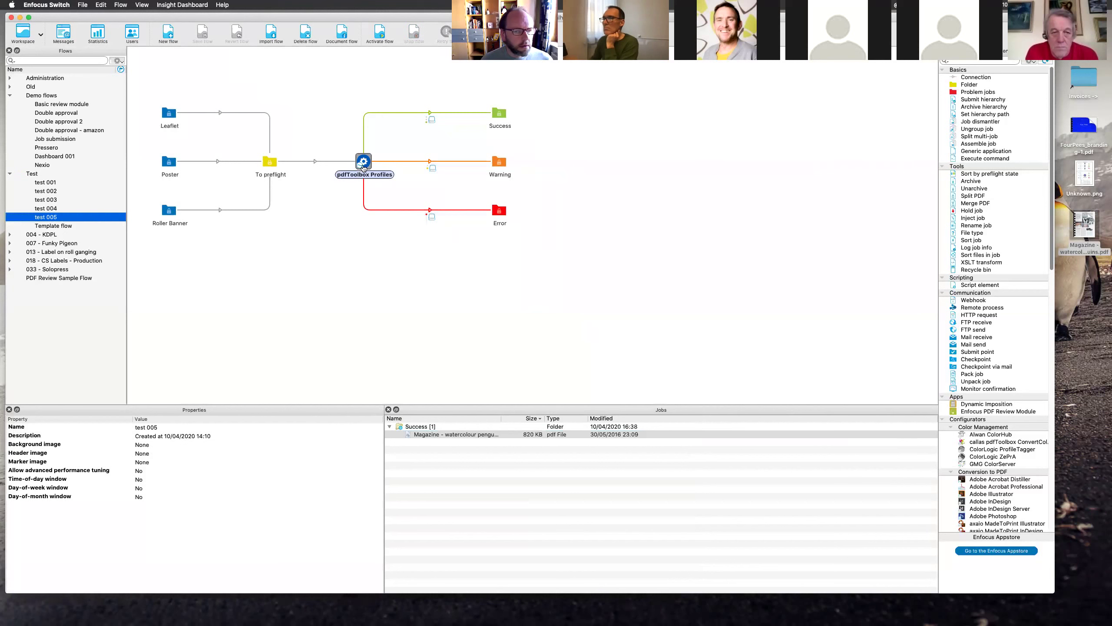
Step: Examine the profile path and the varResolution definition in the pdfToolbox Profiles element's list of variables, closing the editor without changes
click(364, 167)
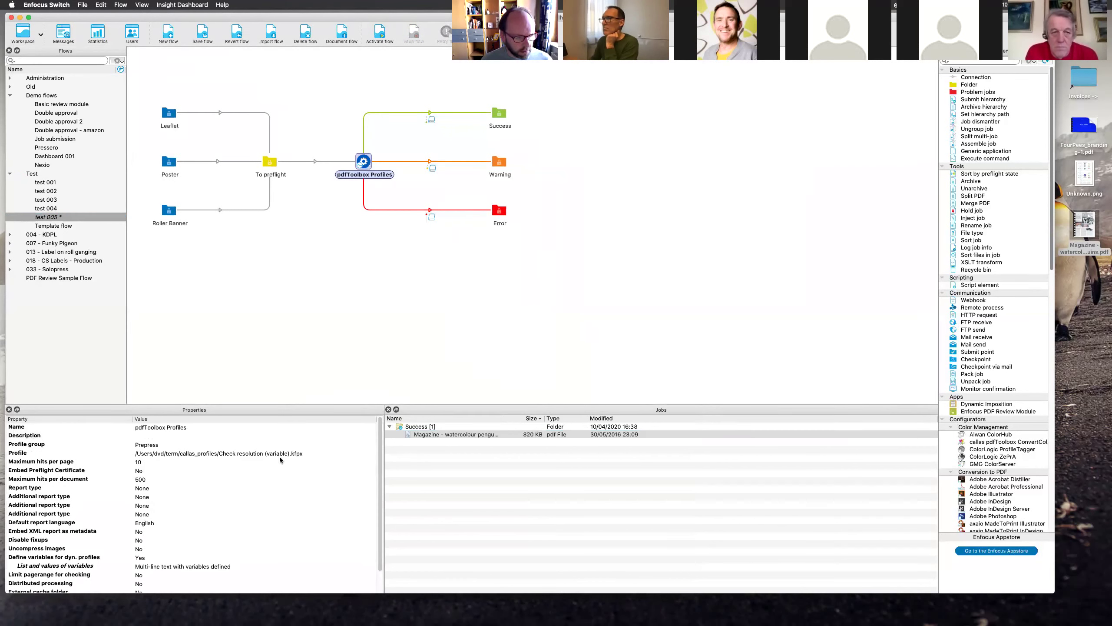
mouse_move(281, 453)
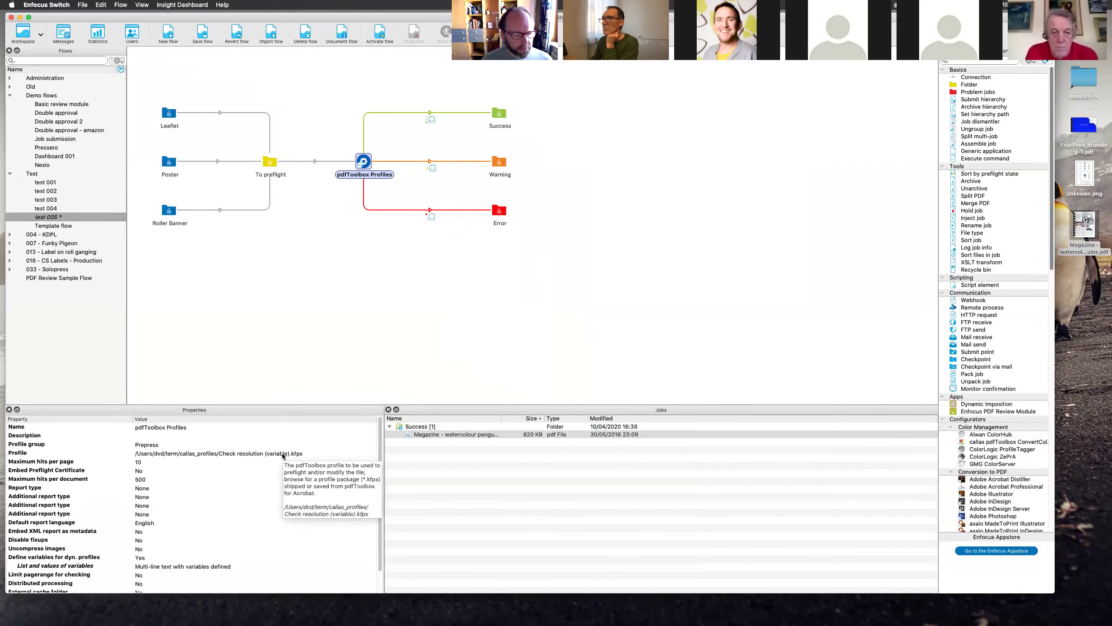
click(224, 567)
click(372, 567)
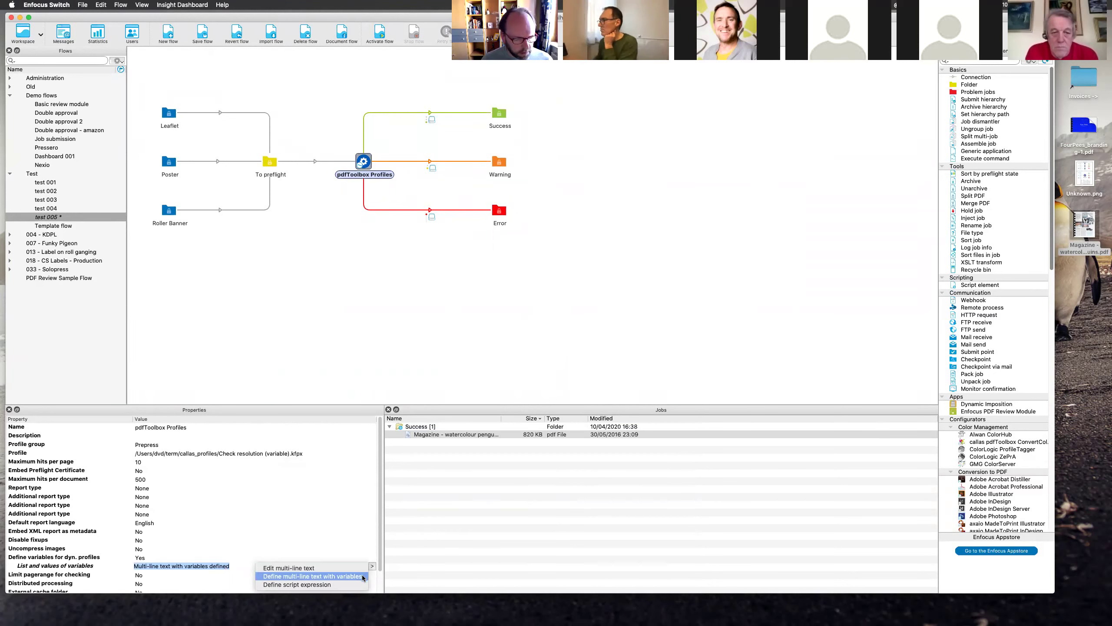
click(362, 574)
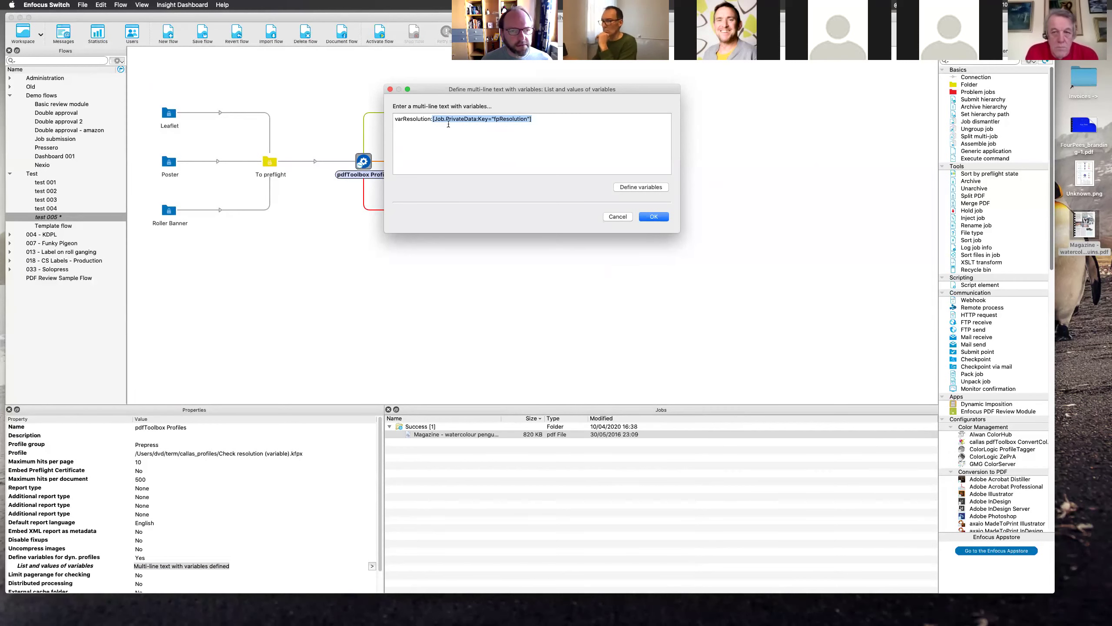
double_click(418, 119)
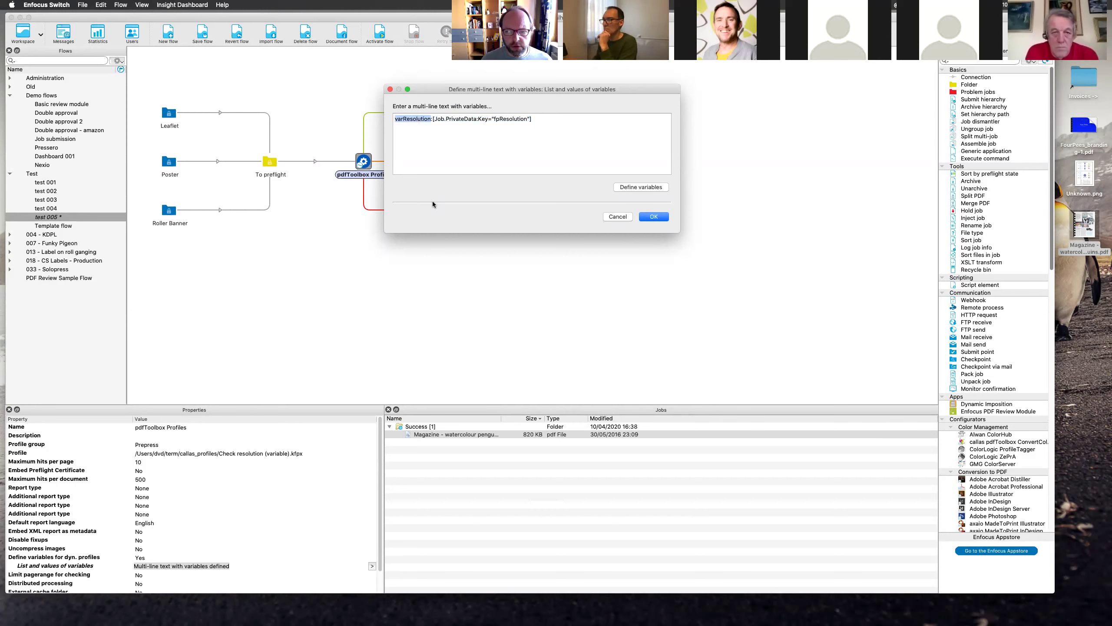
click(619, 217)
click(610, 228)
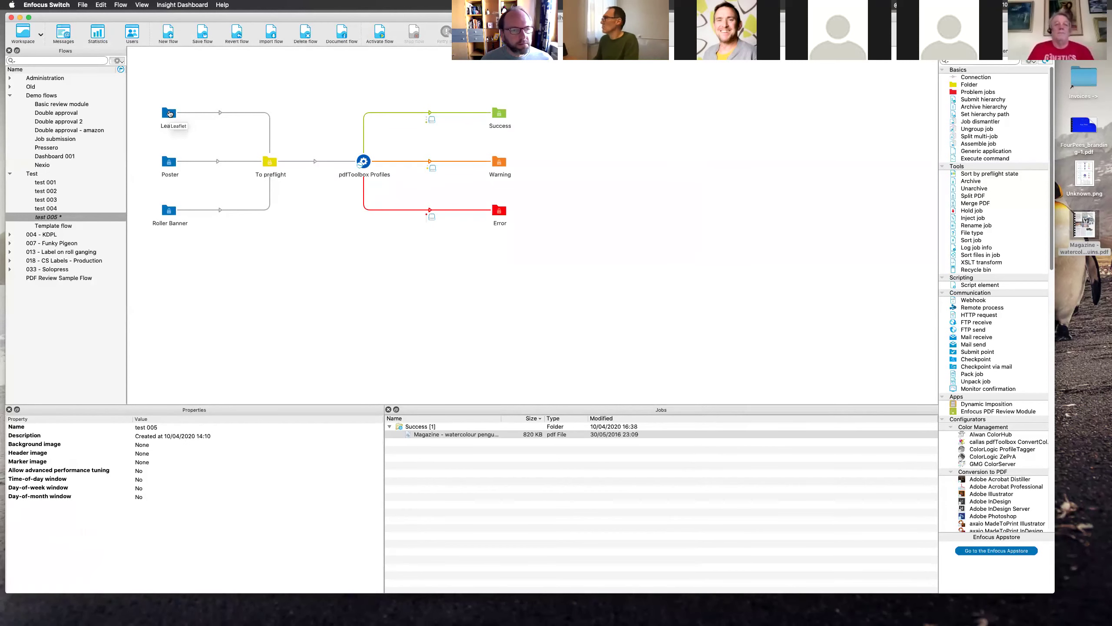
click(367, 163)
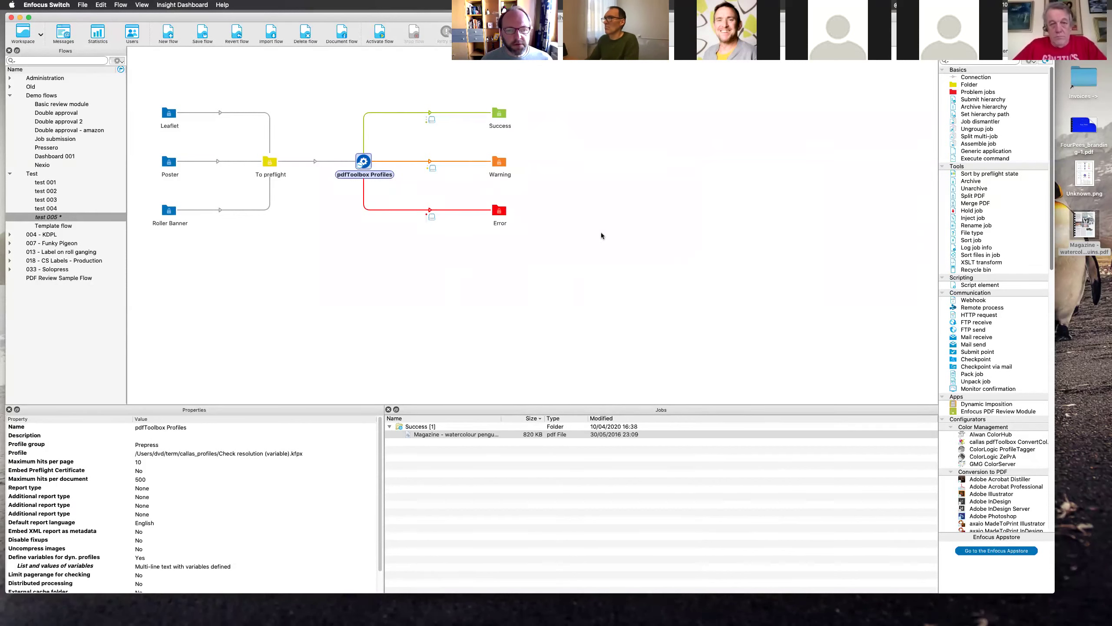
click(562, 302)
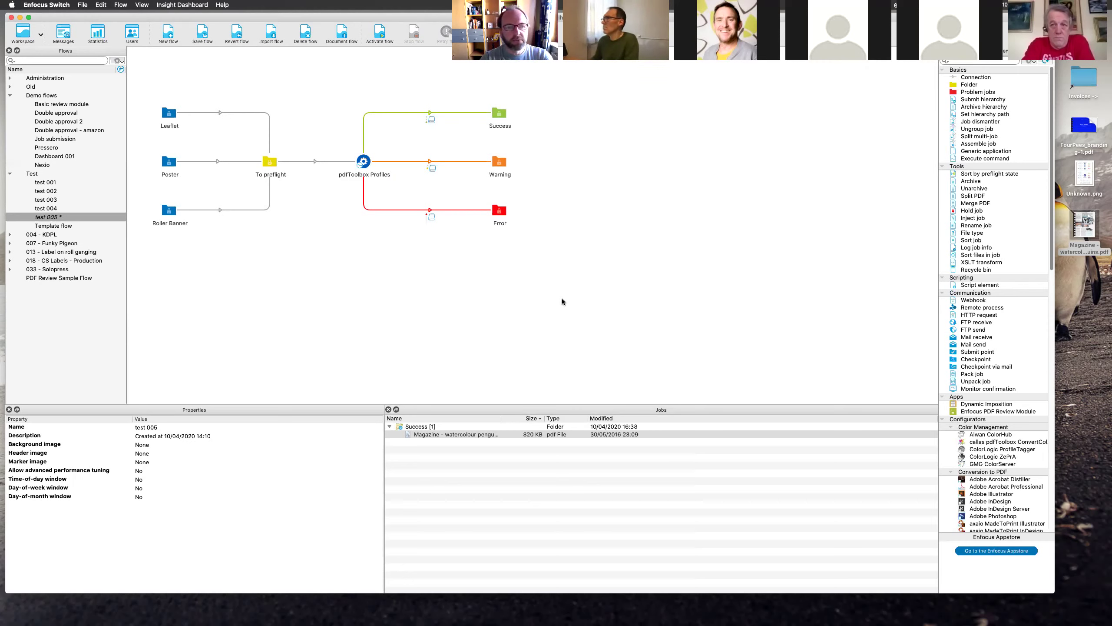
click(365, 163)
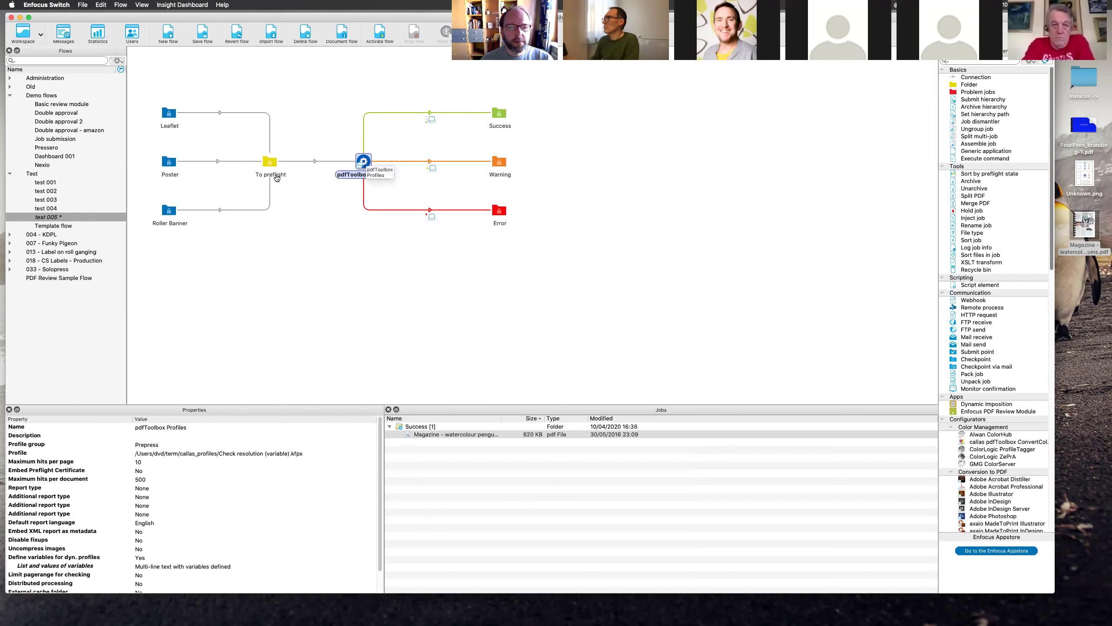
click(451, 147)
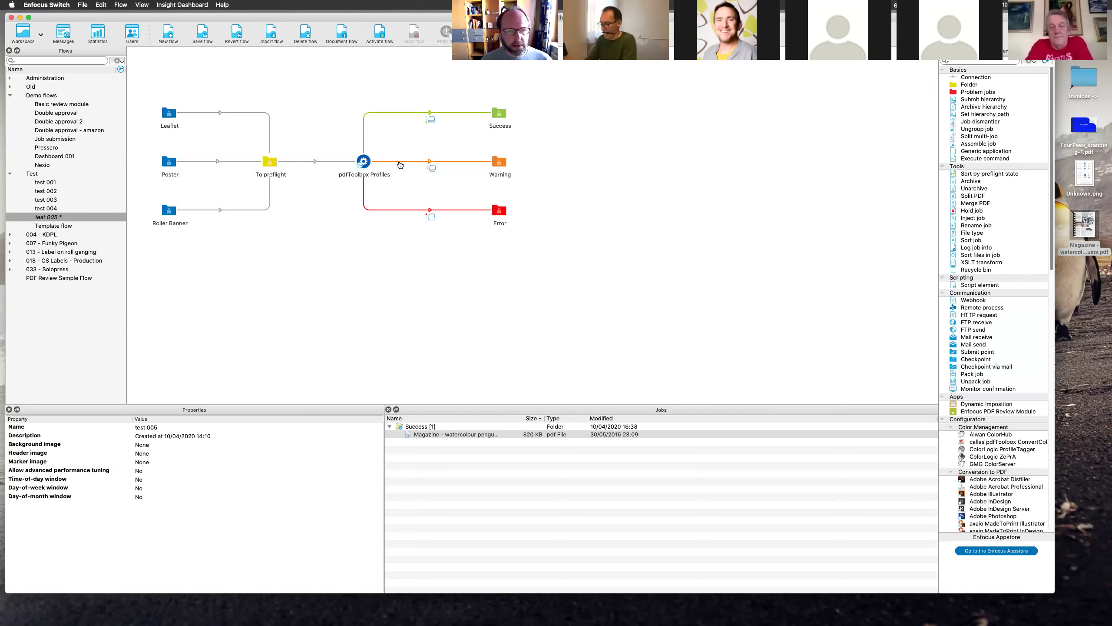
click(366, 163)
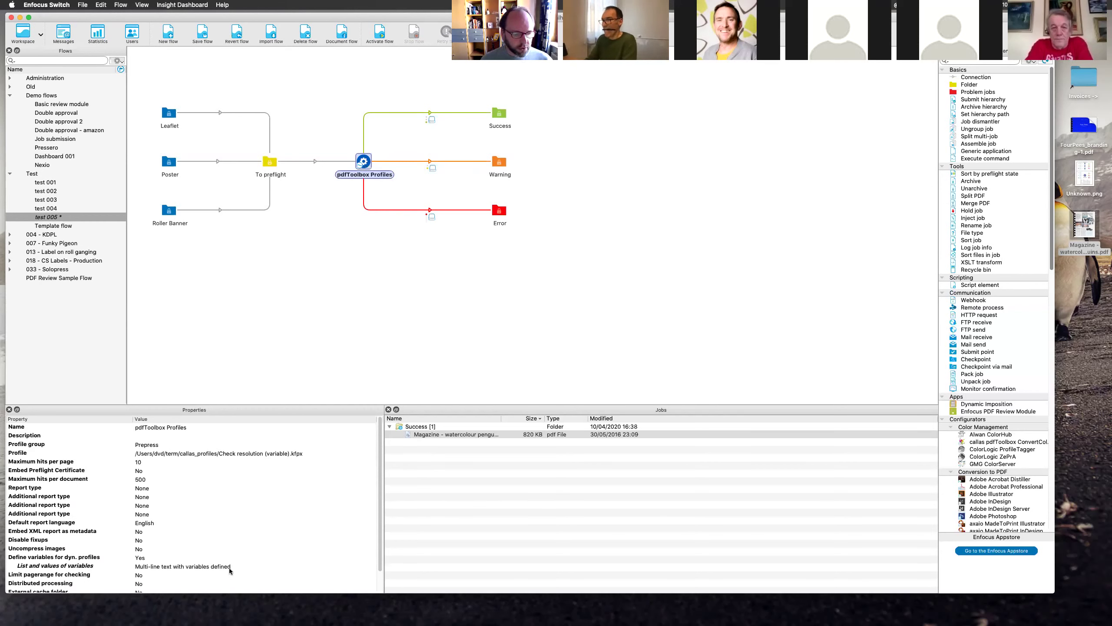
mouse_move(230, 568)
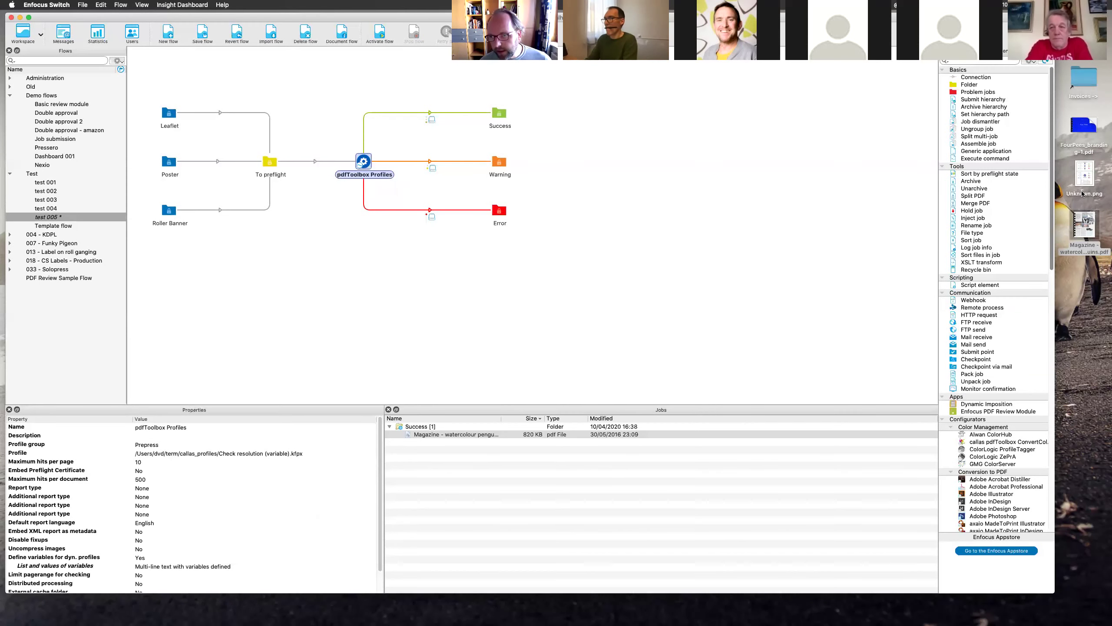
Step: Preview Unknown.png from the desktop to examine the resolution check diagram and its product table, then return to the test 005 flow
click(1104, 193)
key(space)
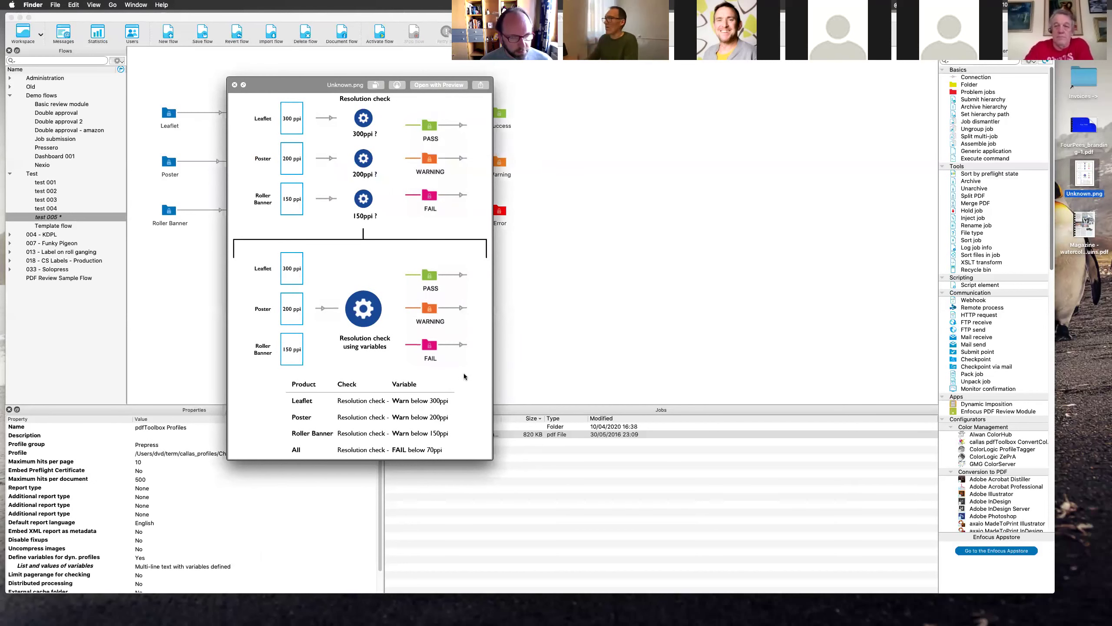
drag(348, 88, 664, 106)
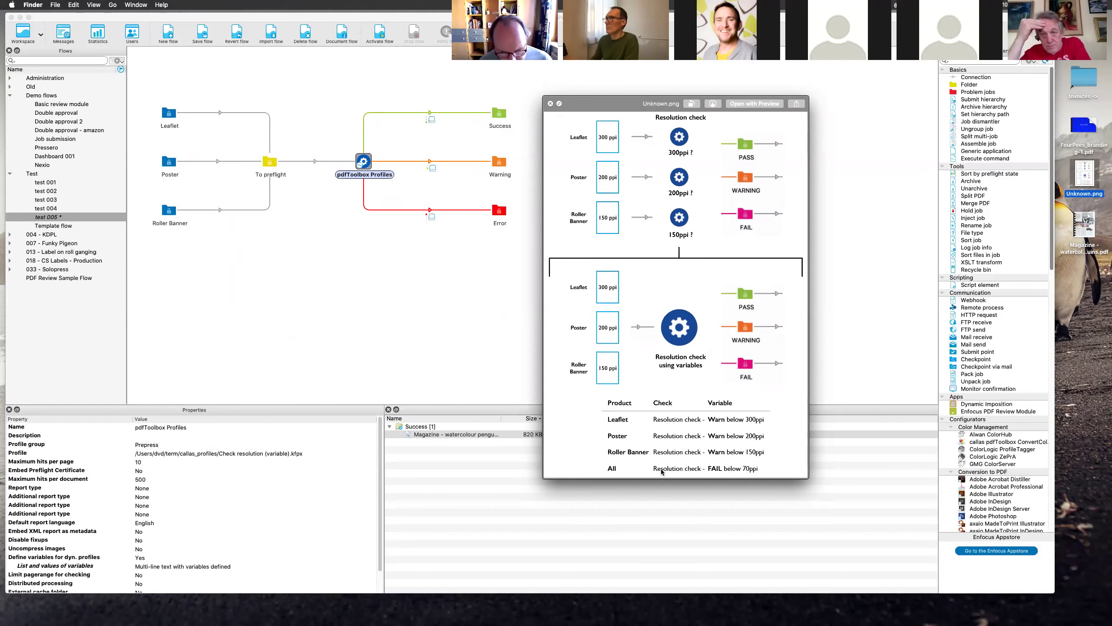
key(space)
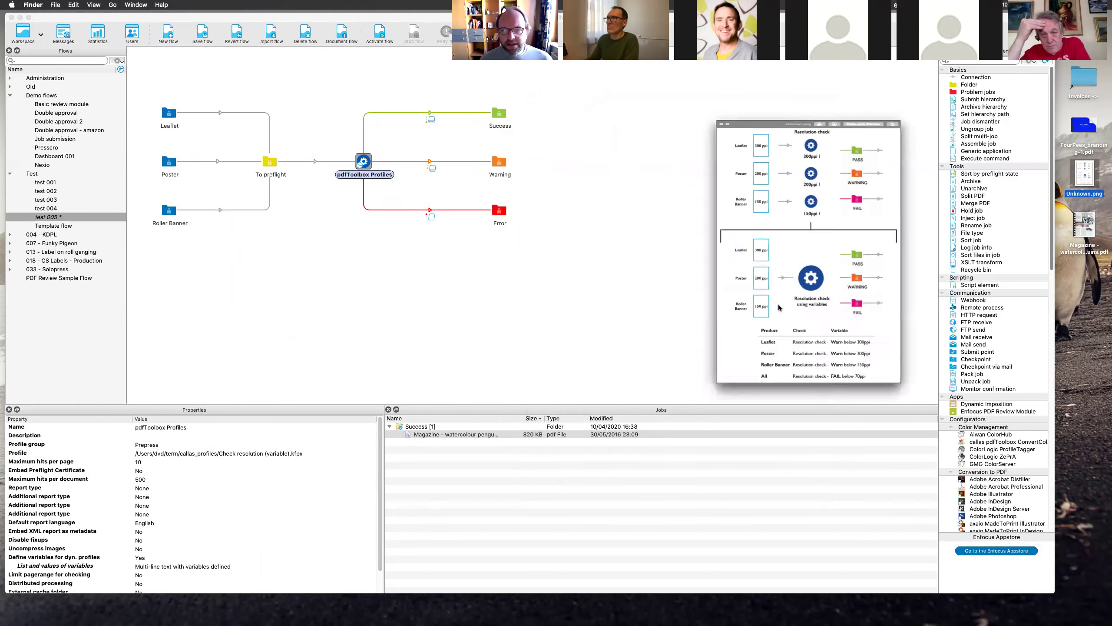
click(798, 220)
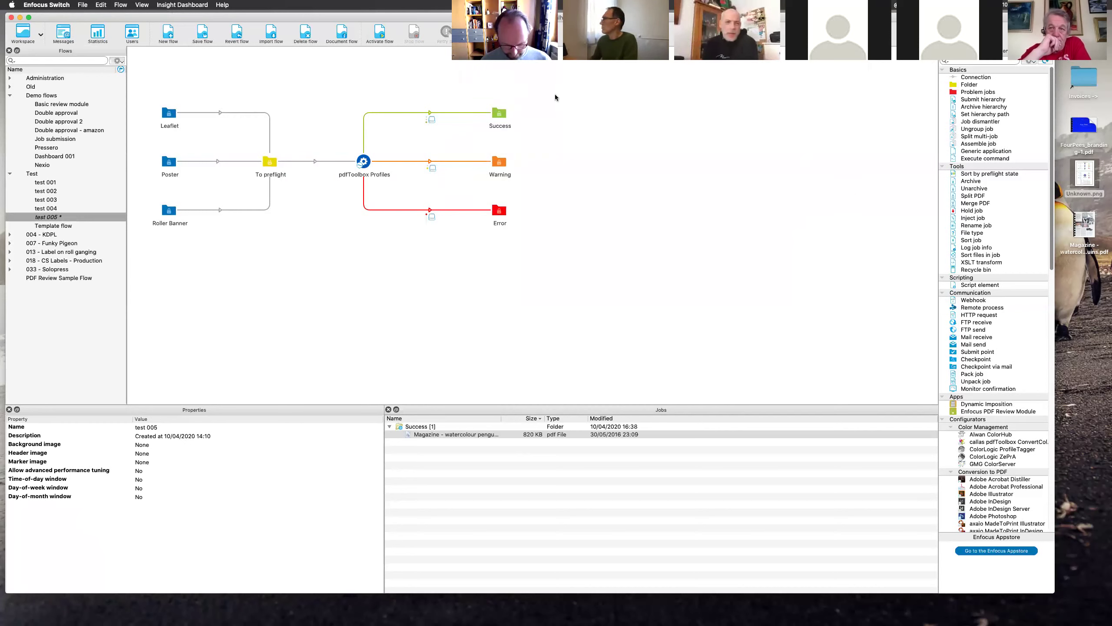
key(XF86AudioLowerVolume)
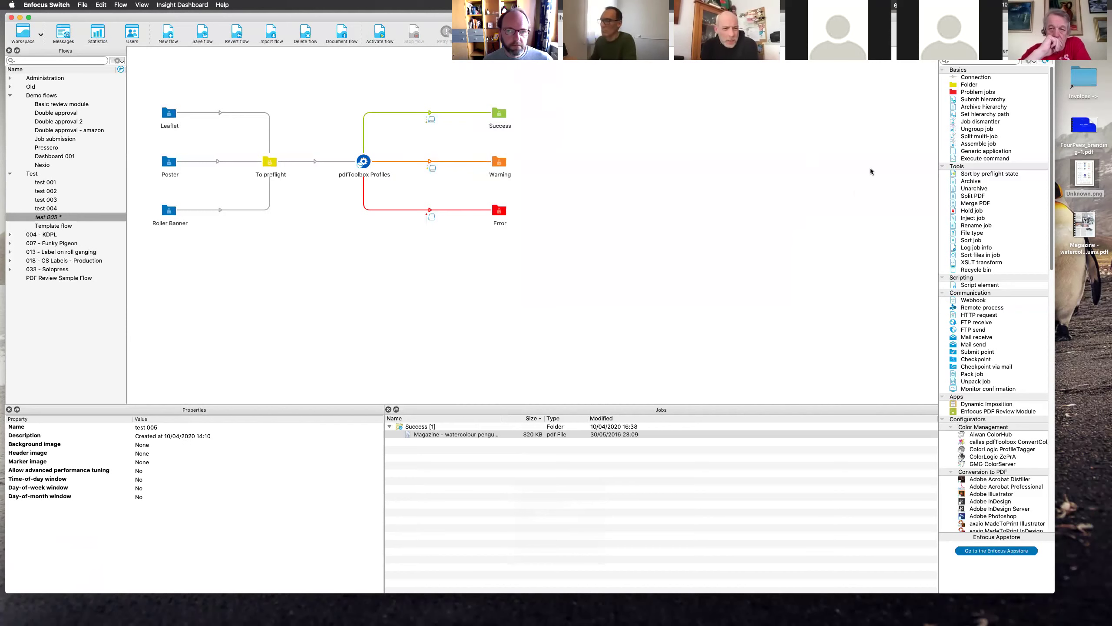
Step: Switch to callas pdfToolbox and show the Fixups of the Four Pees Café library
key(super+Tab)
key(super+Tab)
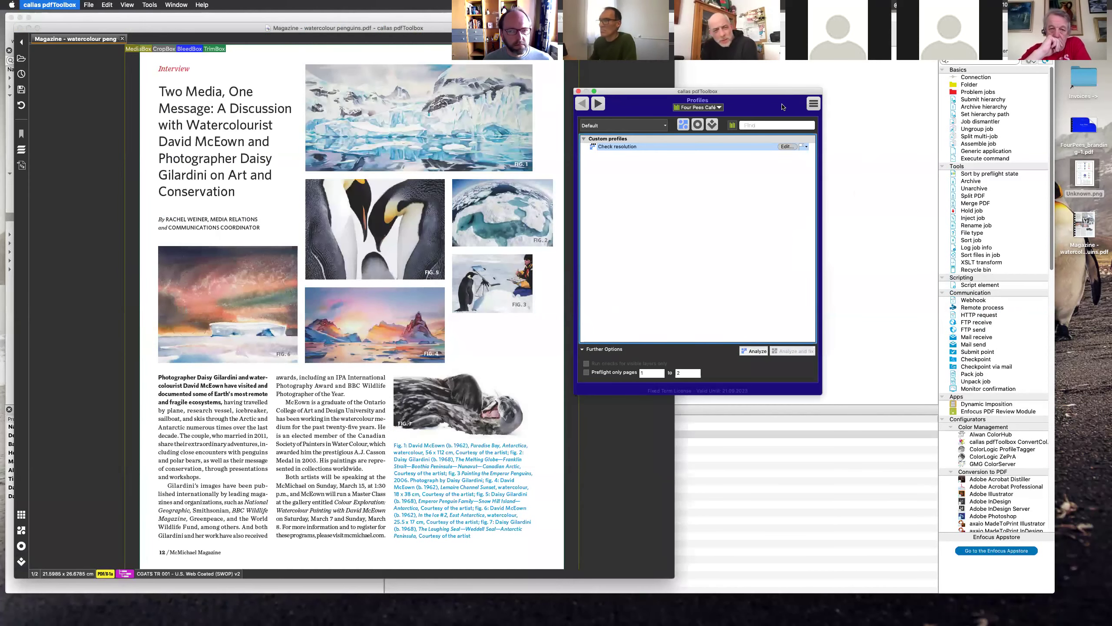
click(717, 129)
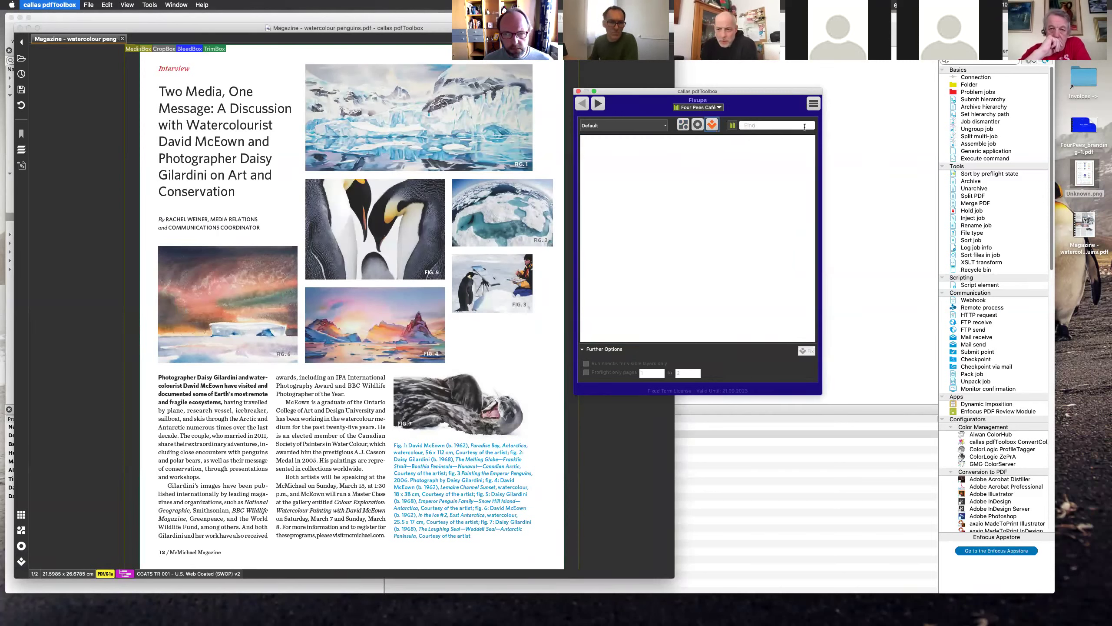
drag(779, 91, 772, 134)
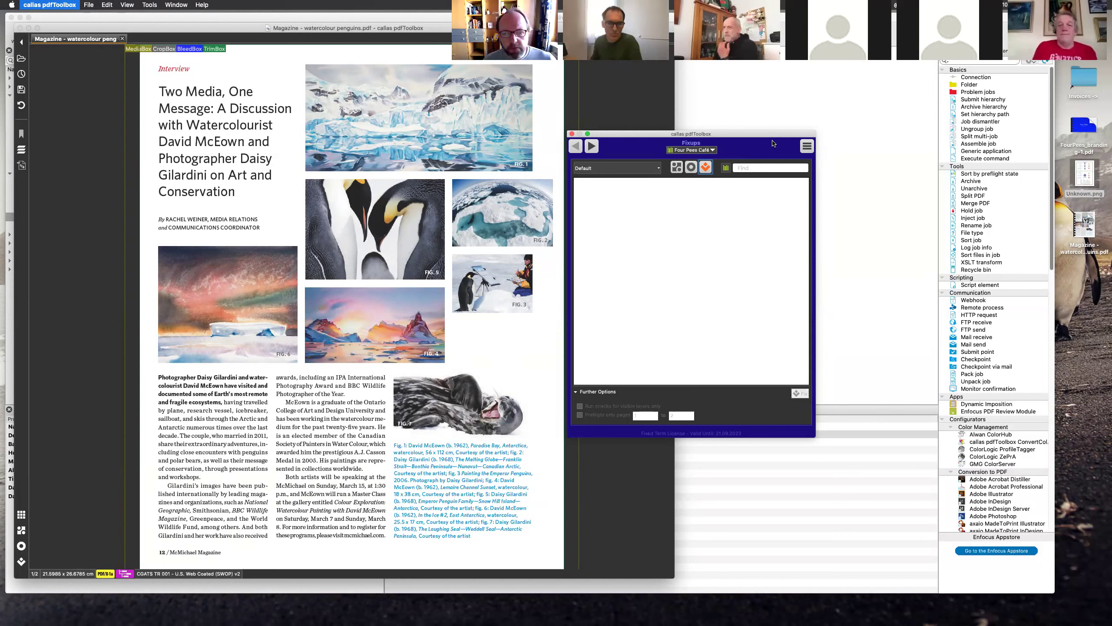
click(807, 146)
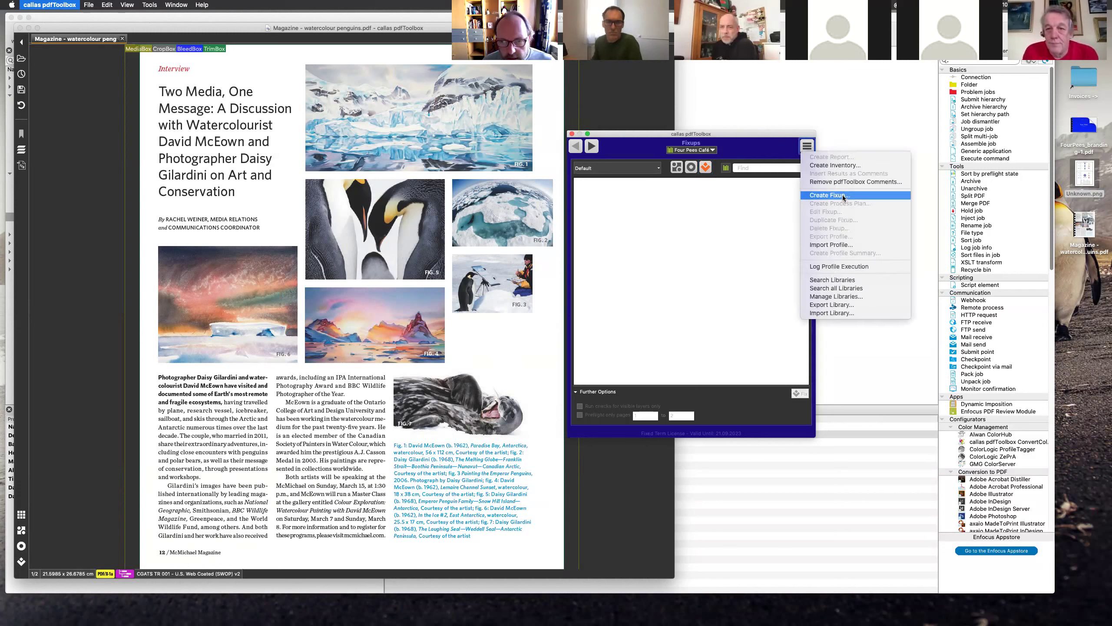
click(679, 167)
Step: In the library manager, search the fixups of the Prepress, Color and Transparency library for "bleed"
click(706, 150)
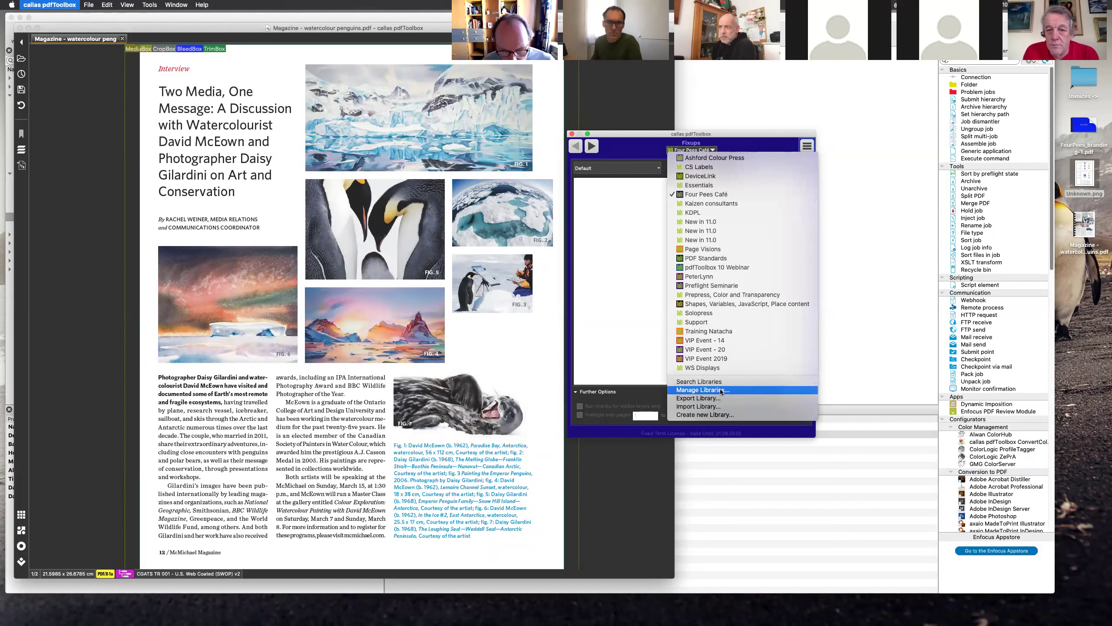
click(742, 391)
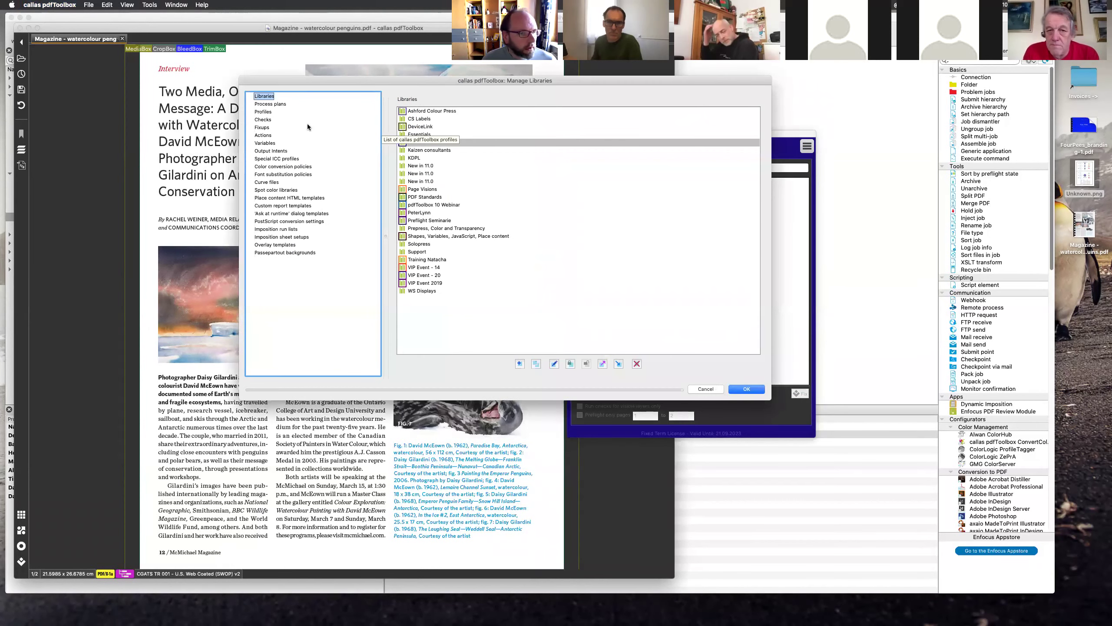
click(278, 127)
click(704, 112)
text(bleed)
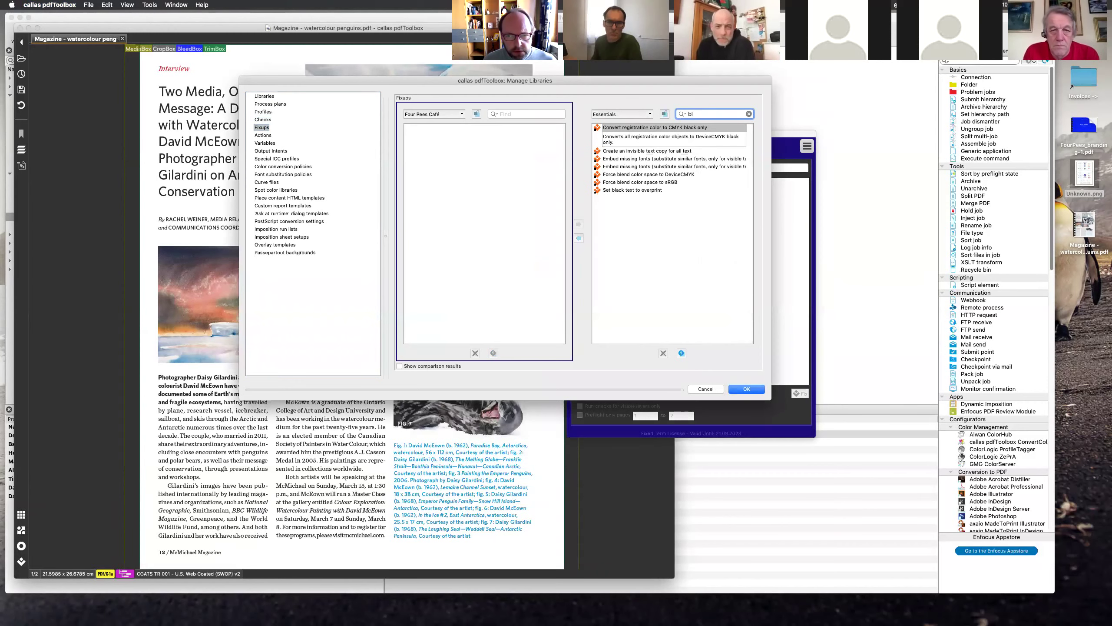
click(642, 115)
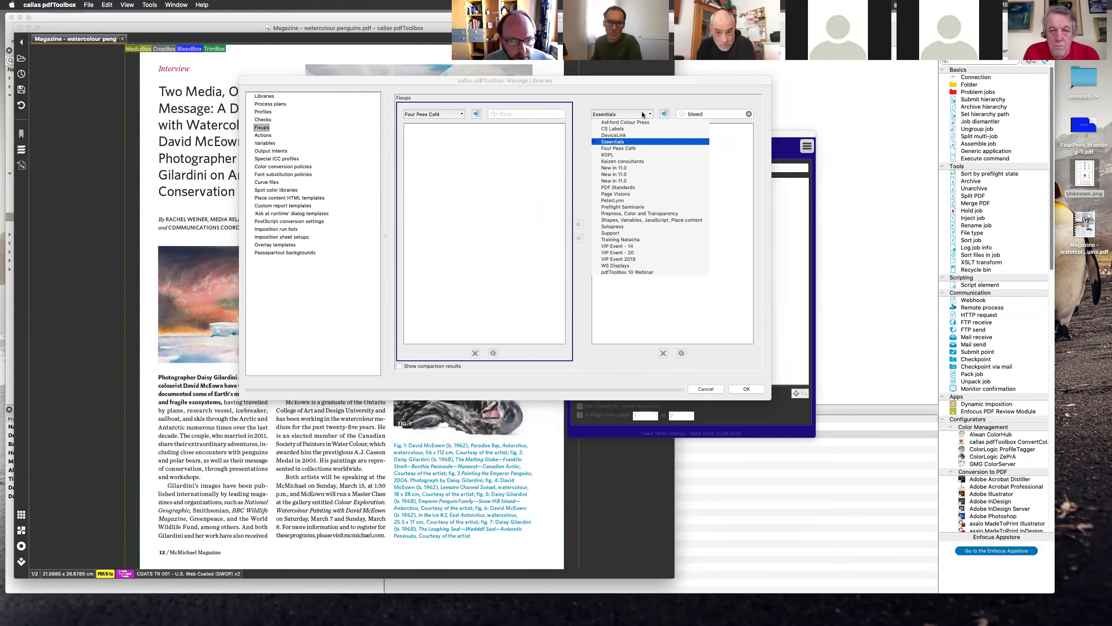
click(629, 213)
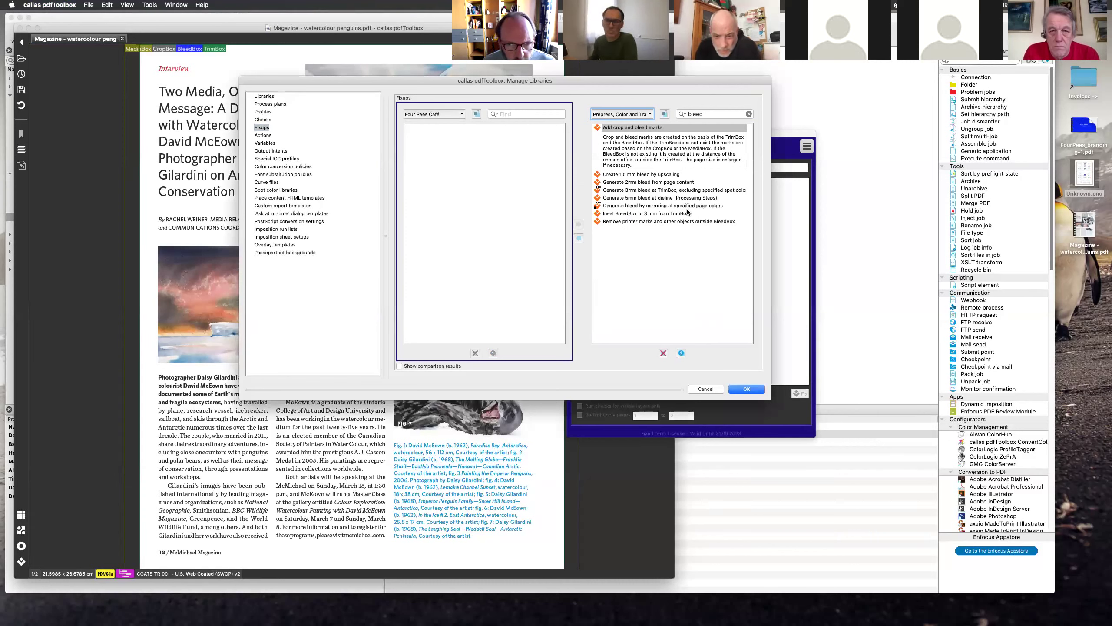
Step: Copy the "Generate 2mm bleed from page content" fixup into the Four Pees Café library and save the library changes
click(657, 206)
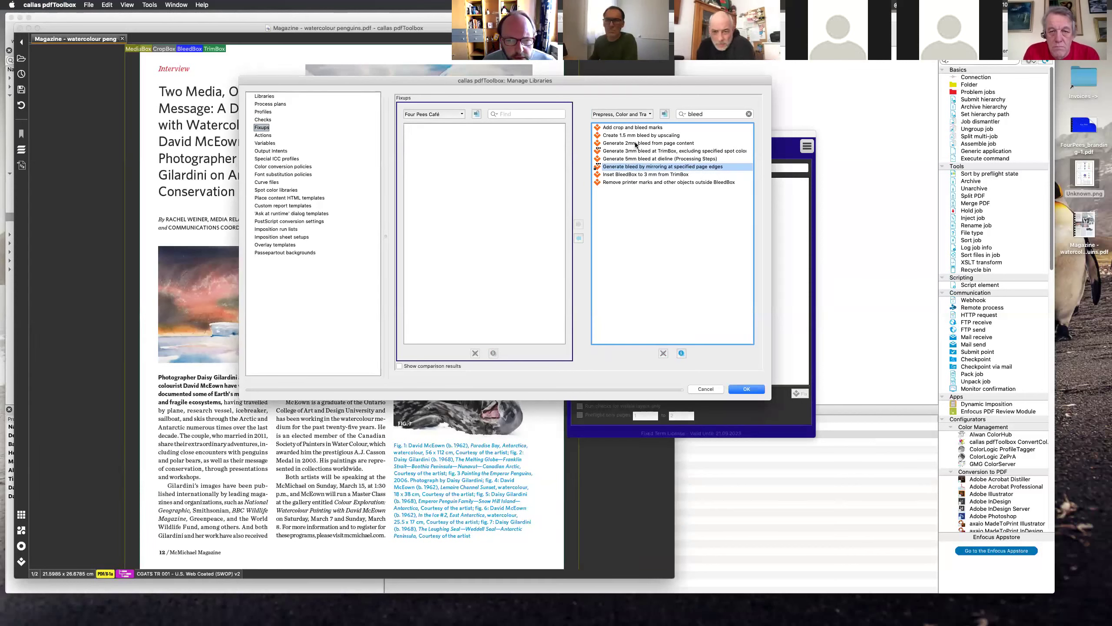
click(633, 144)
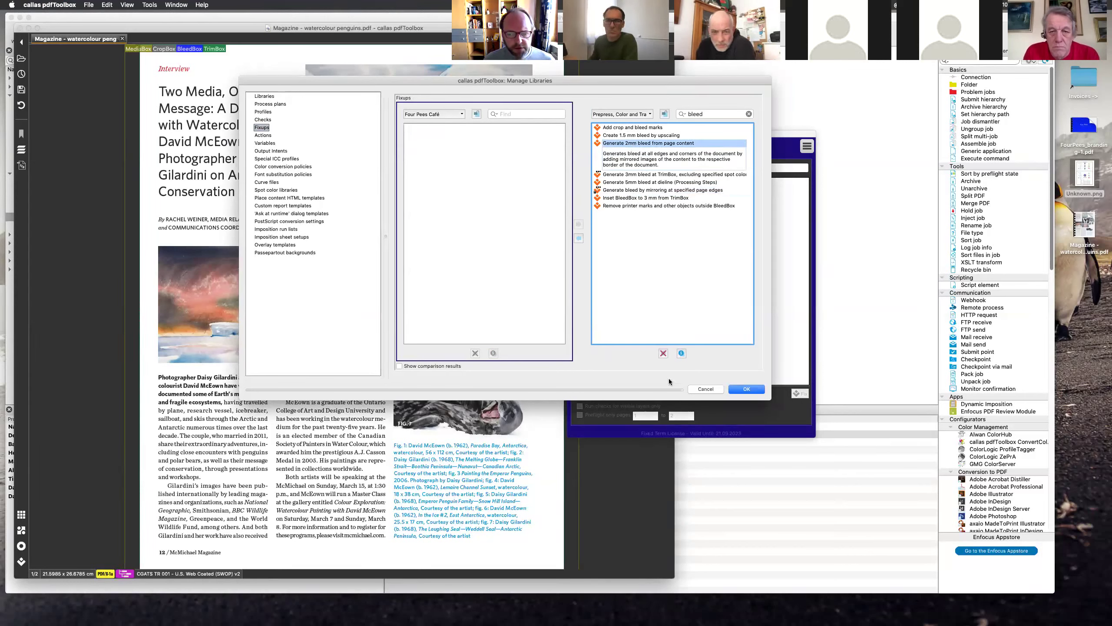
click(579, 238)
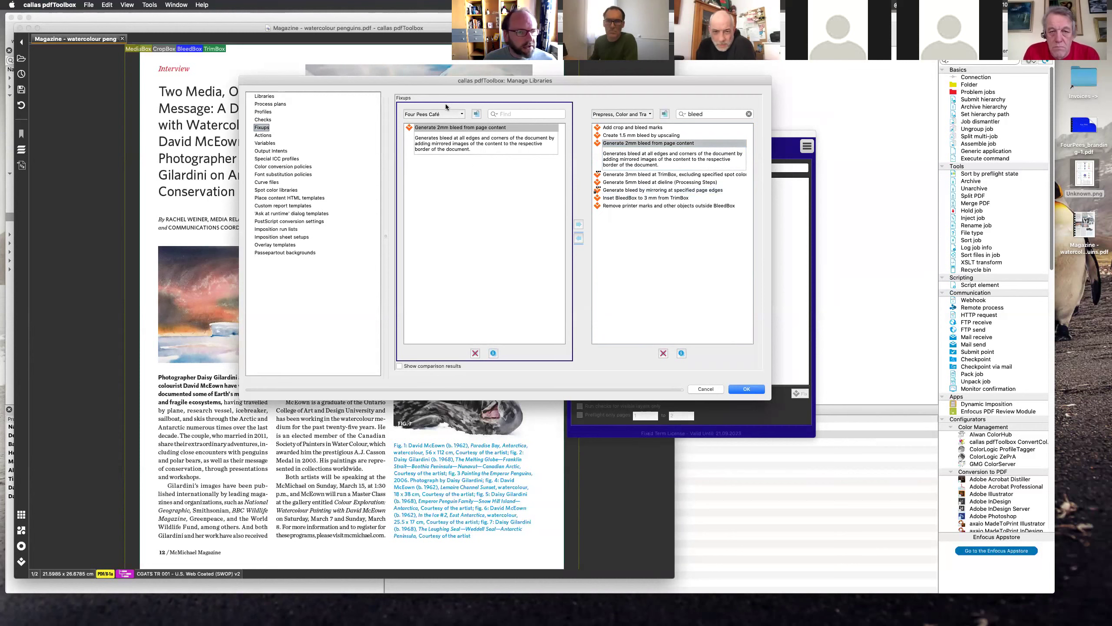
click(468, 131)
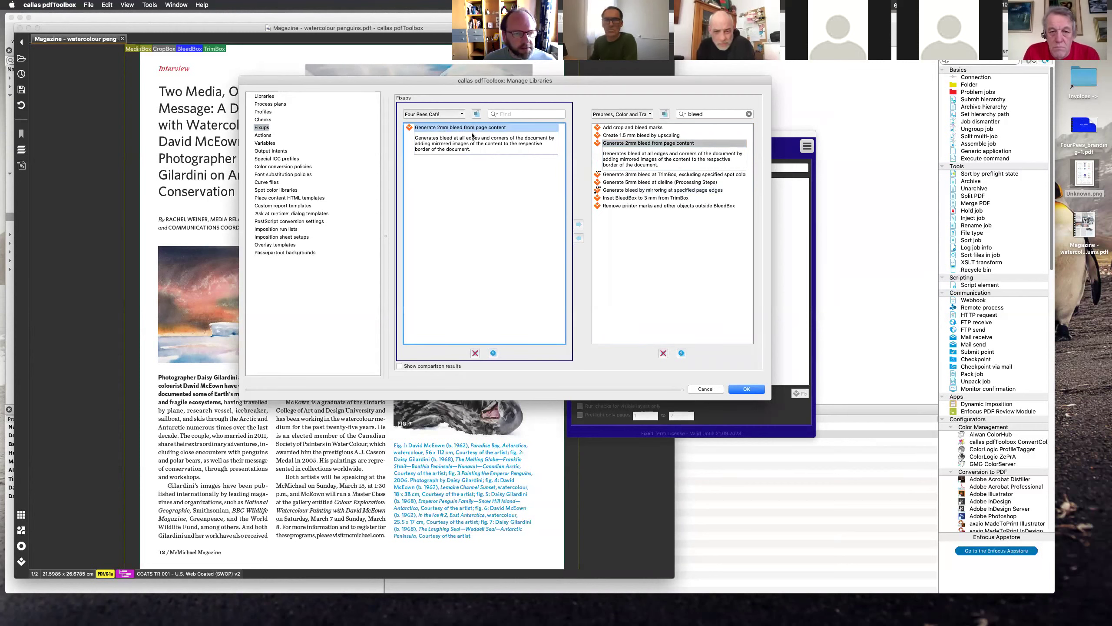
click(746, 389)
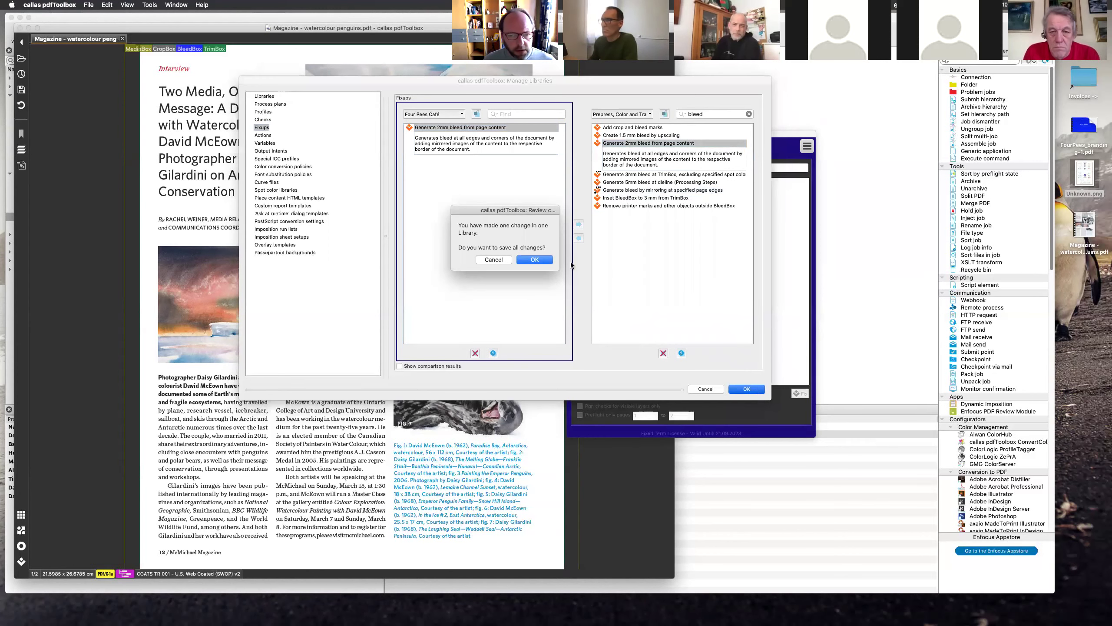
click(534, 259)
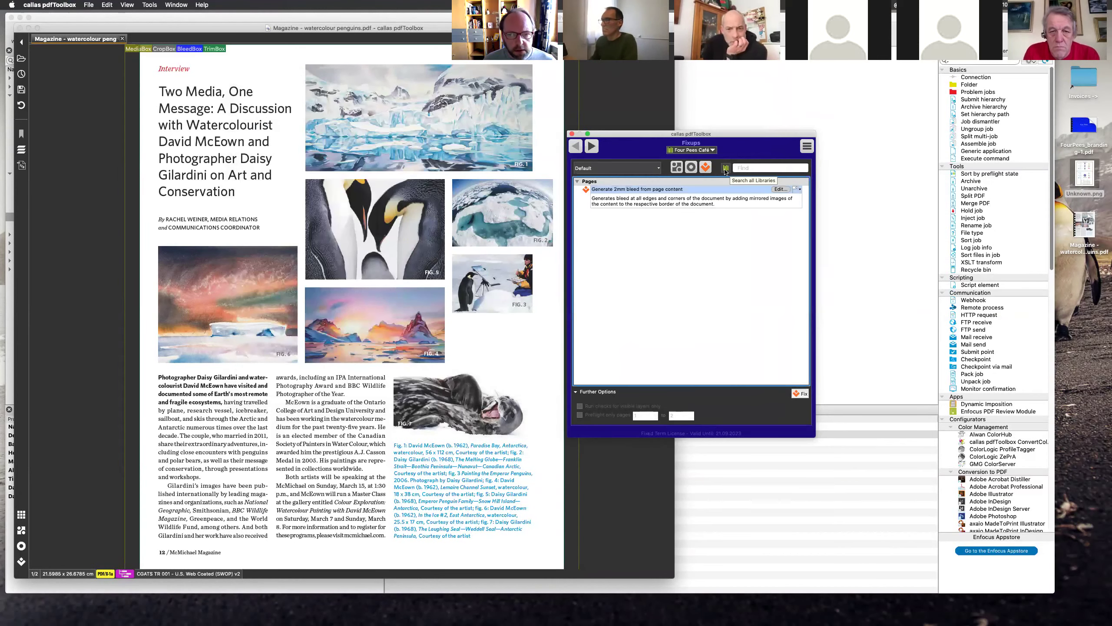
Step: Add the "Generate 2mm bleed from page content" fixup to the custom fixups of the Check resolution profile and select it there
click(677, 167)
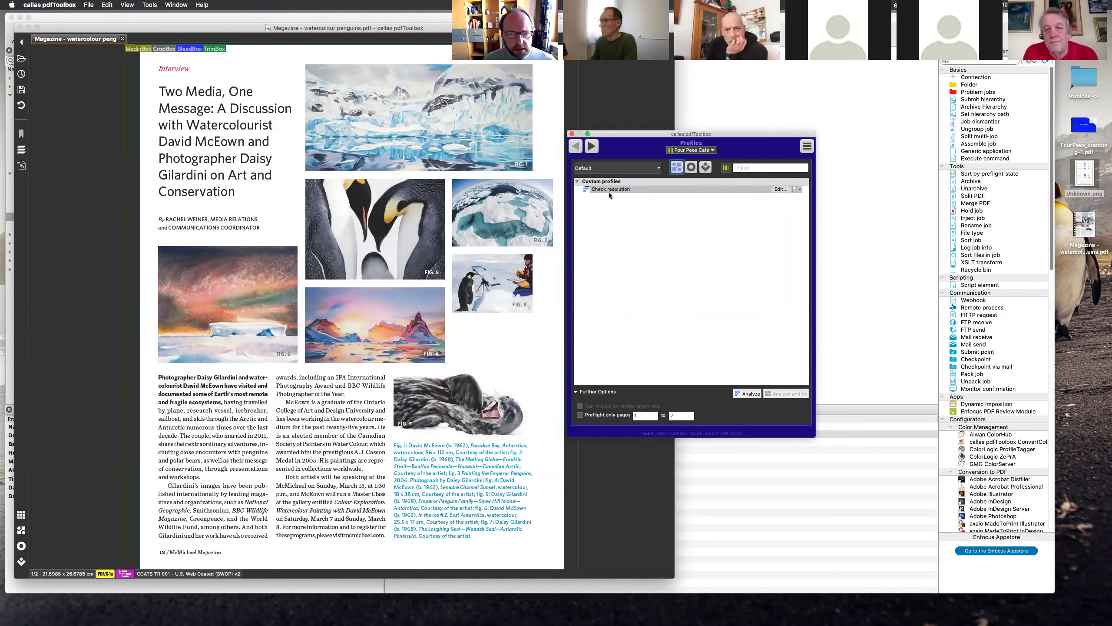
click(779, 190)
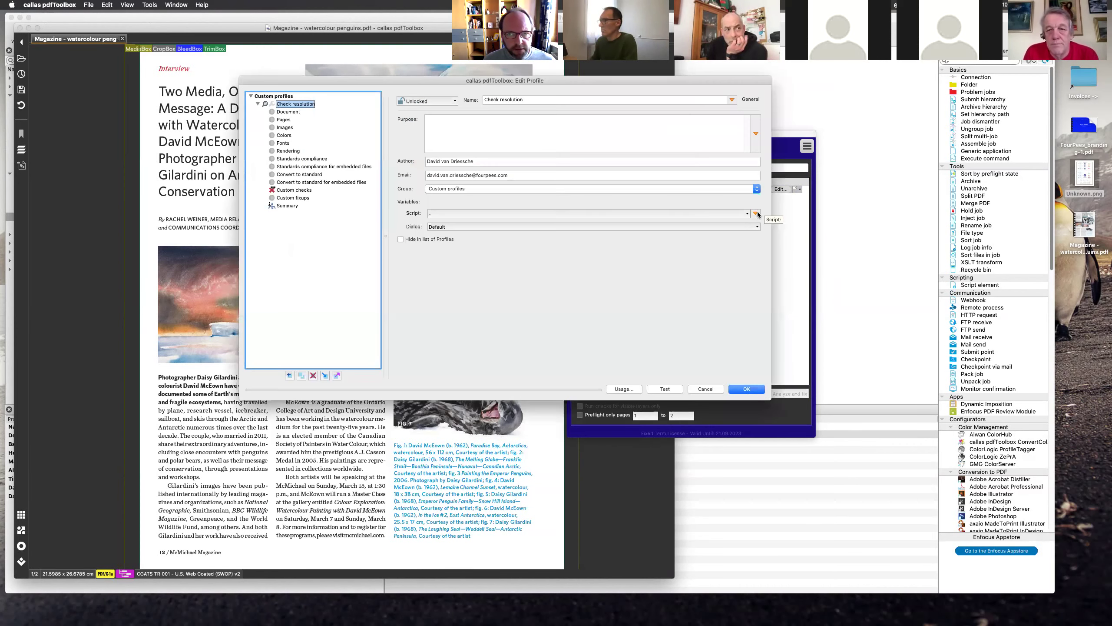
click(296, 199)
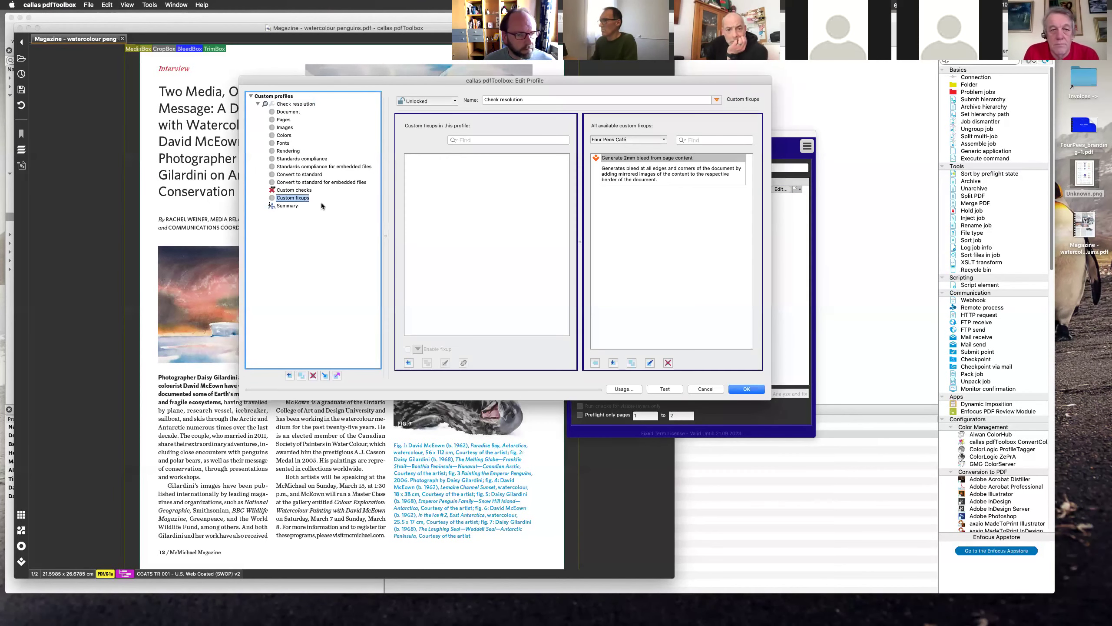
click(613, 159)
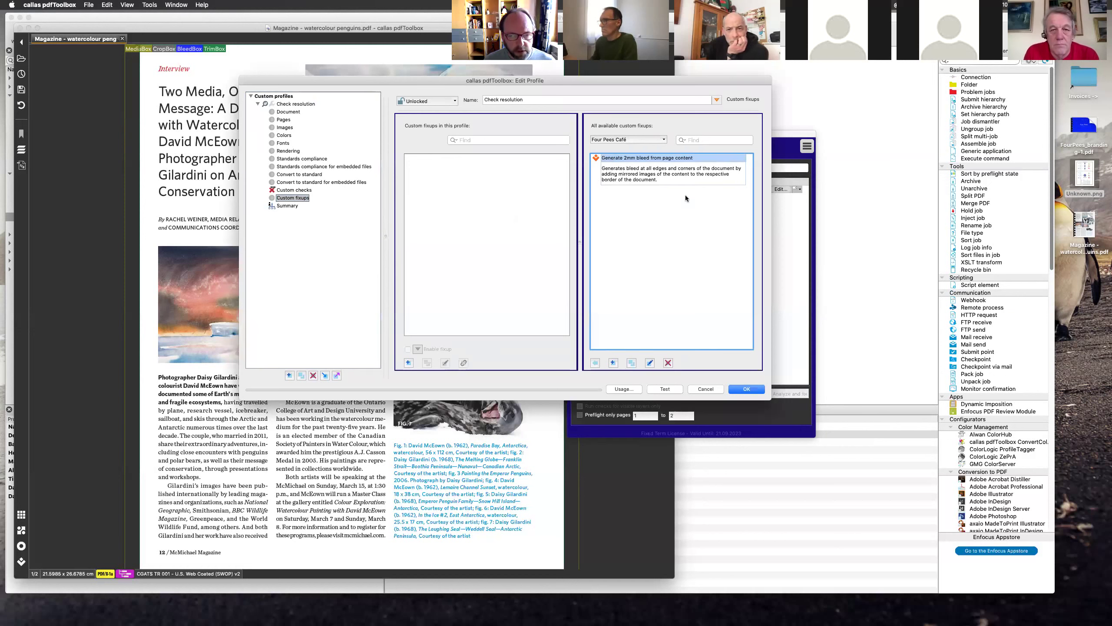
click(595, 363)
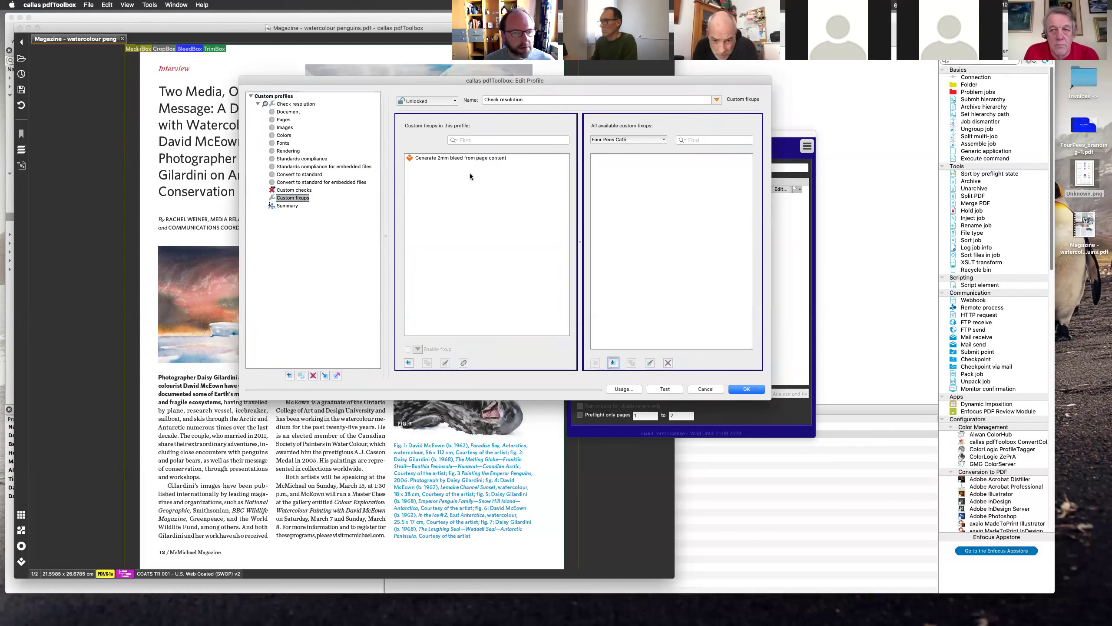
click(454, 158)
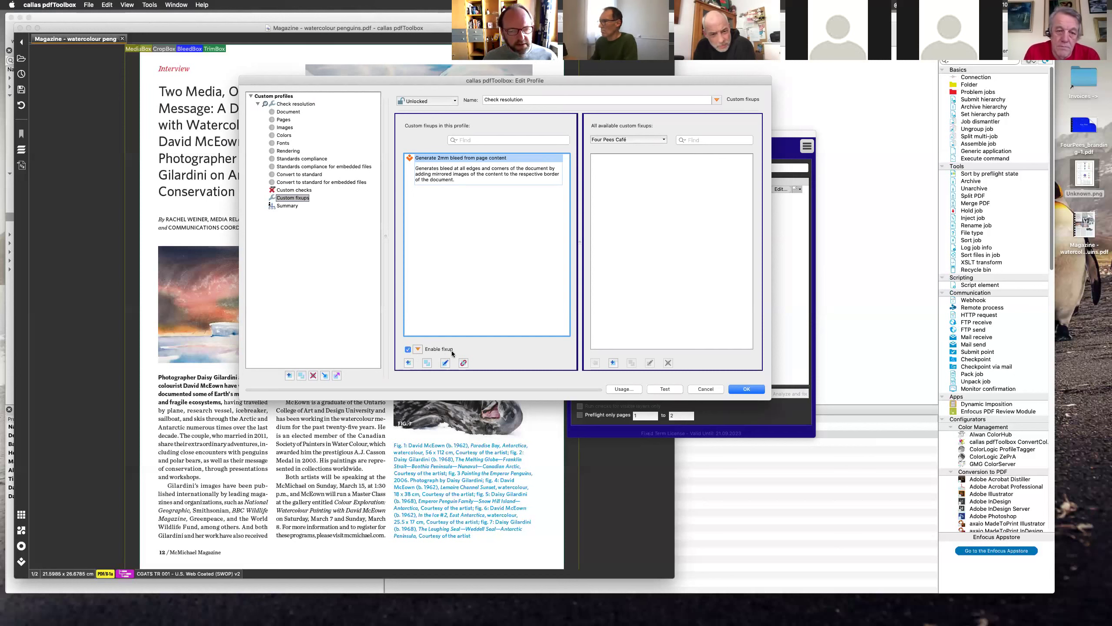
Step: Disable the bleed fixup within the Check resolution profile and enable it again
click(407, 350)
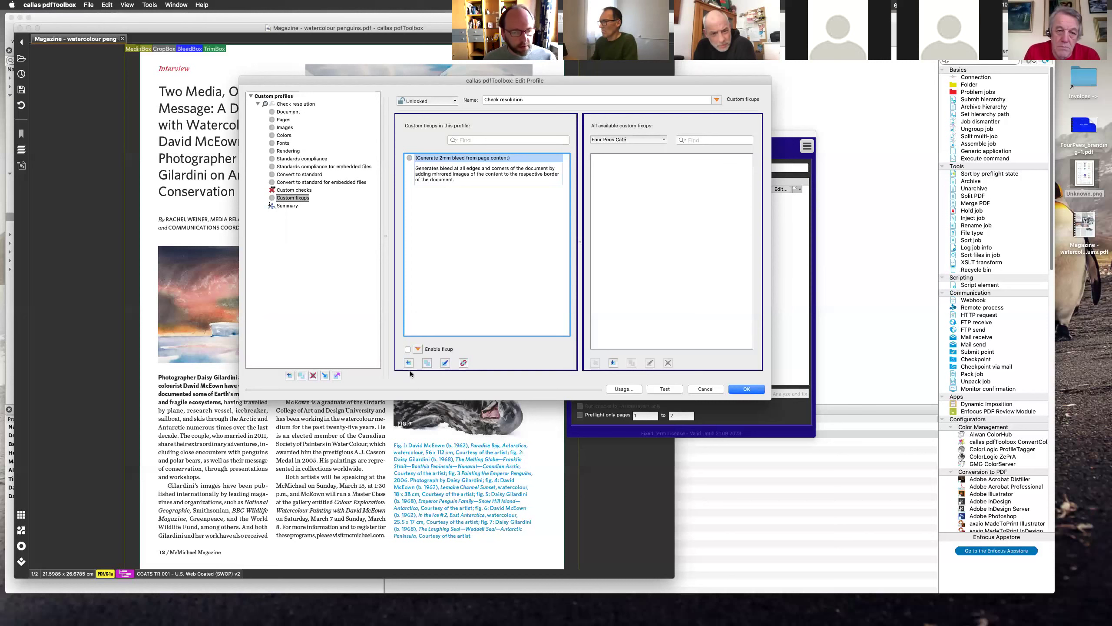
click(407, 350)
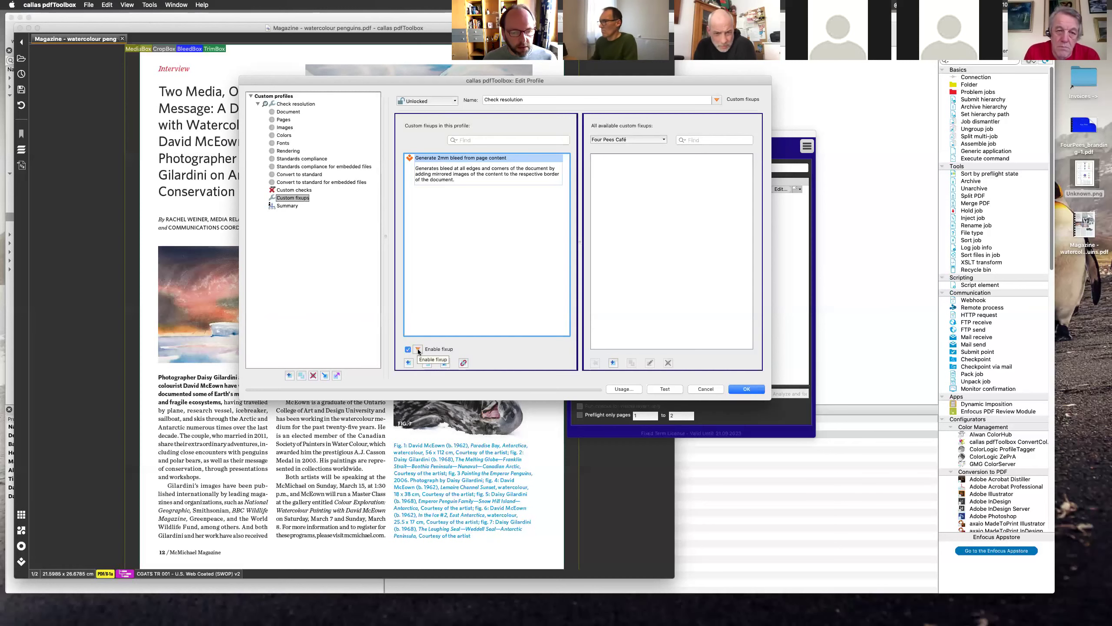
Step: Create a new simple-value variable for the bleed fixup's enable option, with the key toggleCreateBleed
click(419, 349)
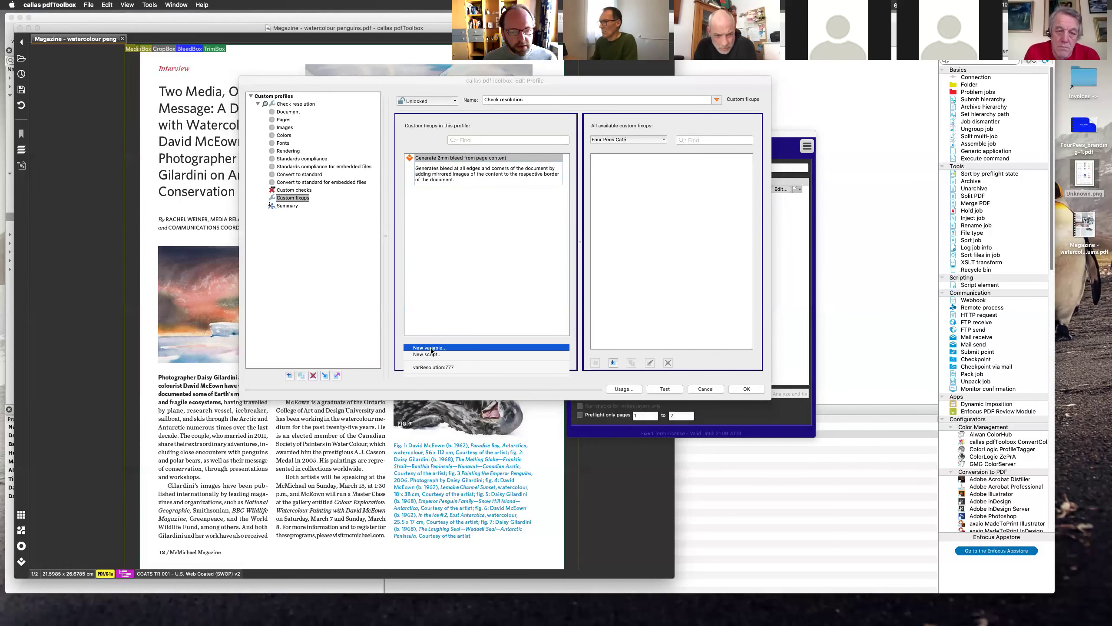
click(431, 348)
drag(504, 144, 653, 187)
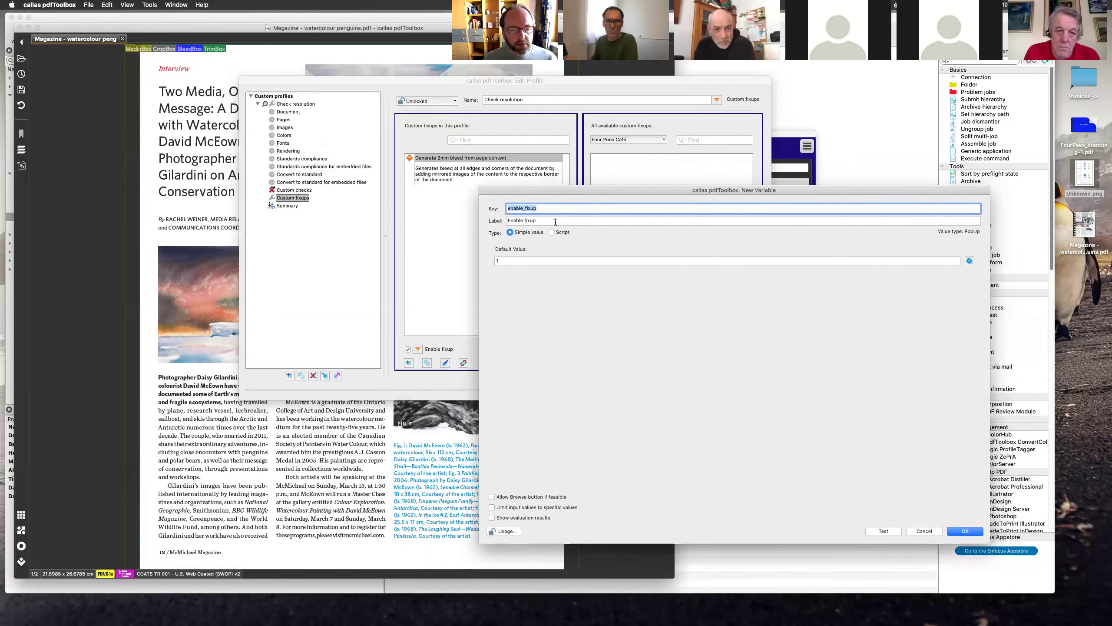
text(switch)
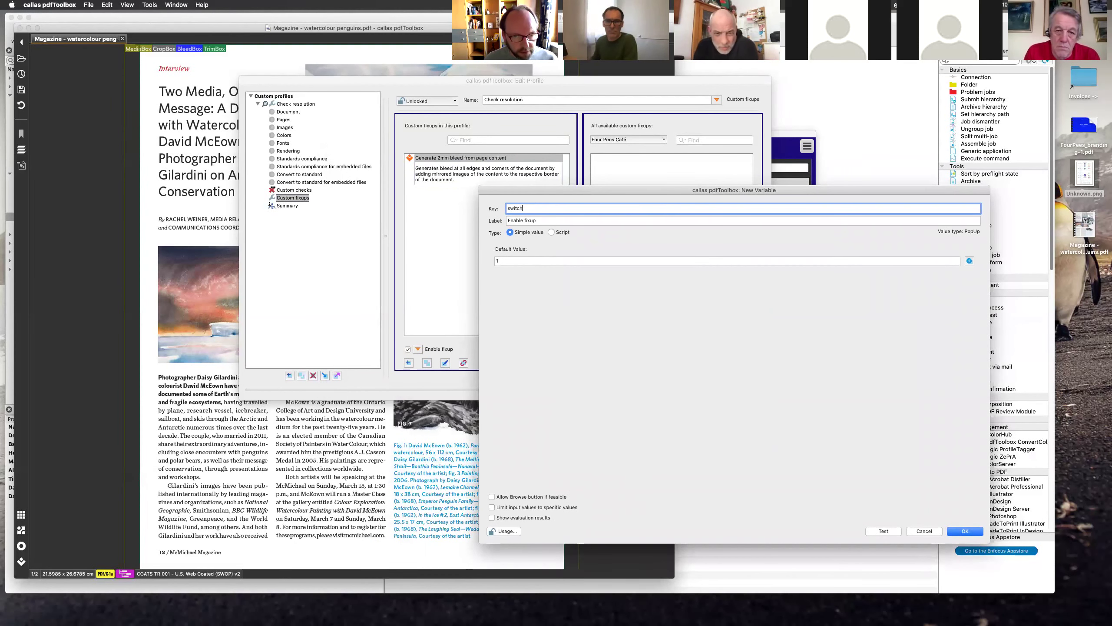
key(BackSpace)
key(BackSpace)
key(BackSpace)
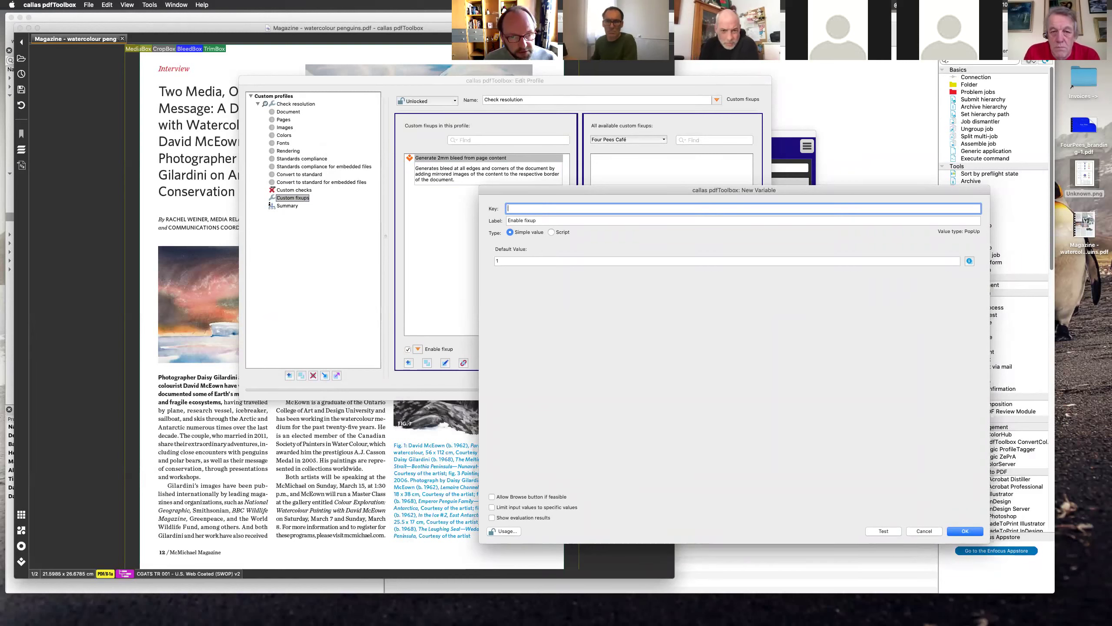
text(toggle)
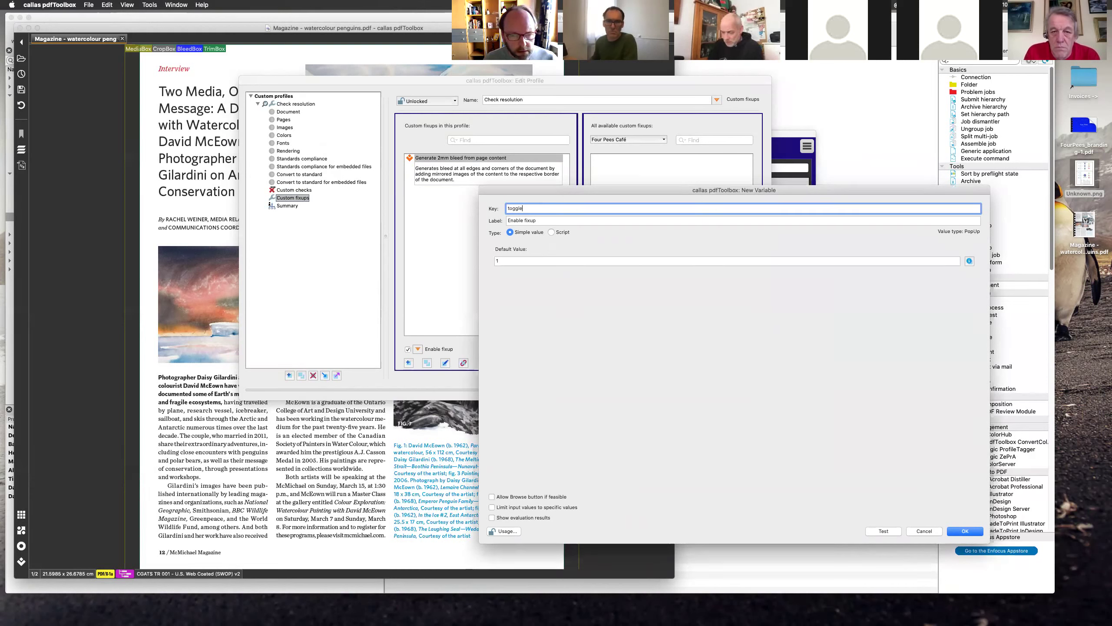
text(CreateBleed)
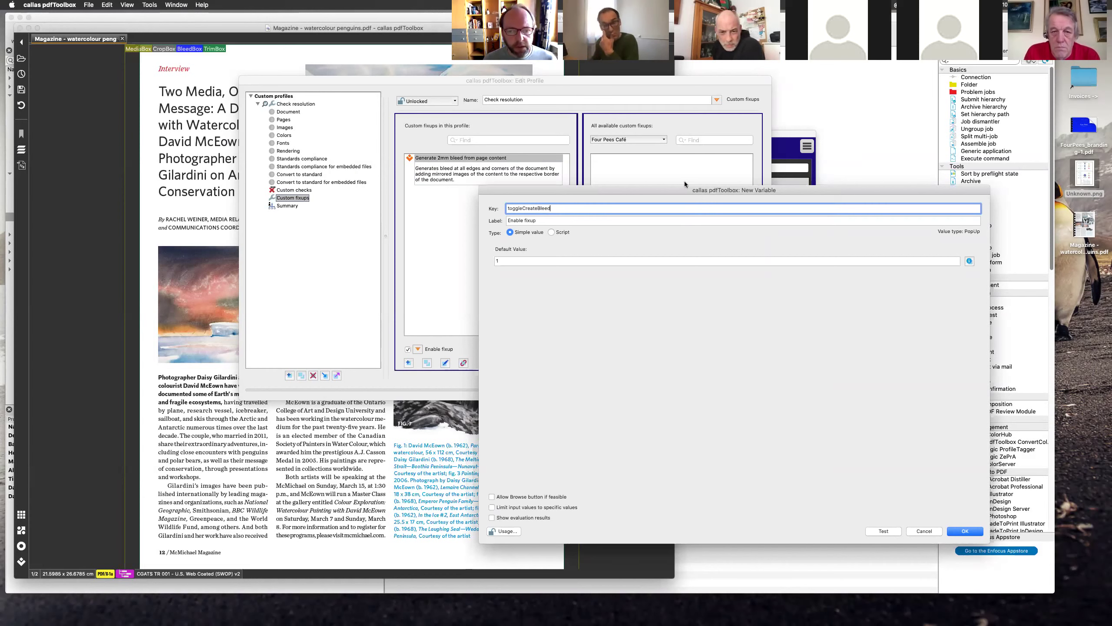
Step: Copy the toggleCreateBleed key text, then save the new variable and the profile changes
drag(678, 189, 610, 128)
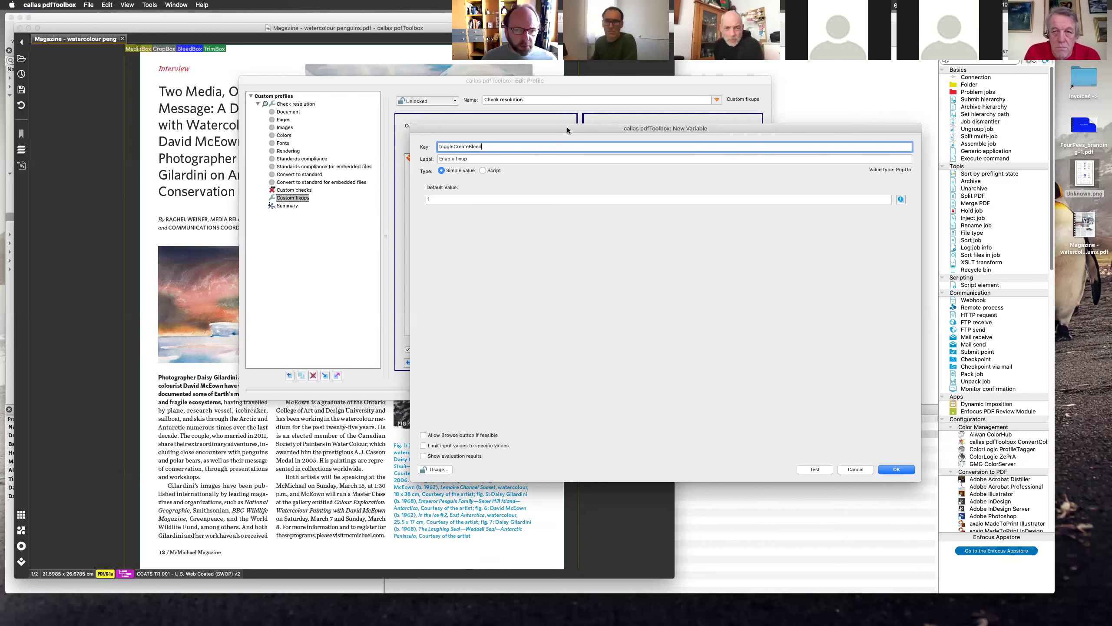
drag(567, 127, 629, 122)
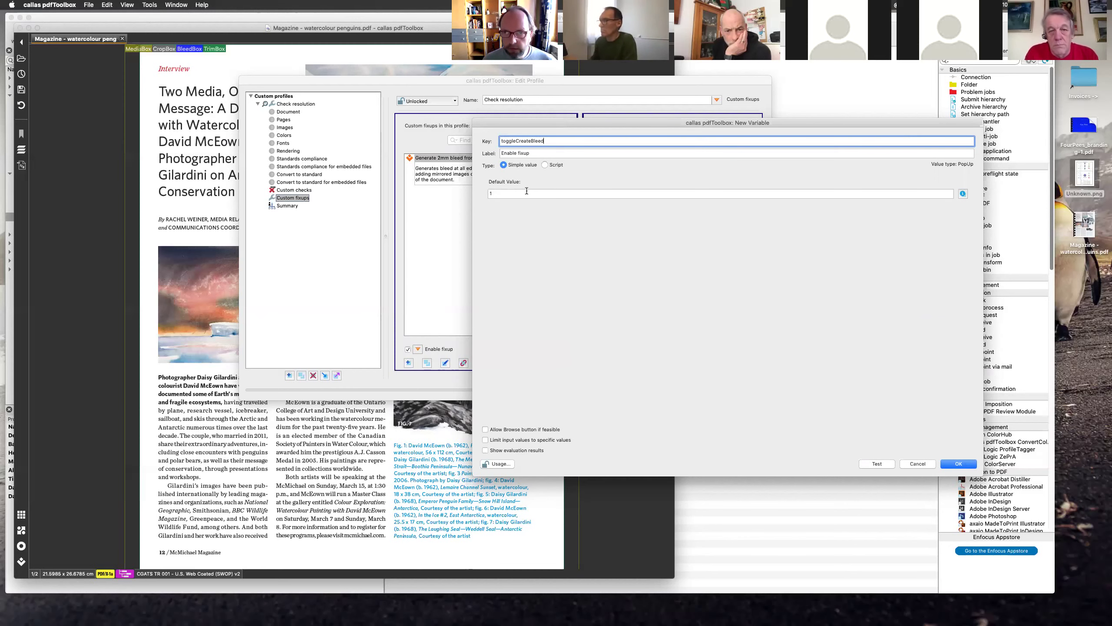
drag(705, 122, 626, 102)
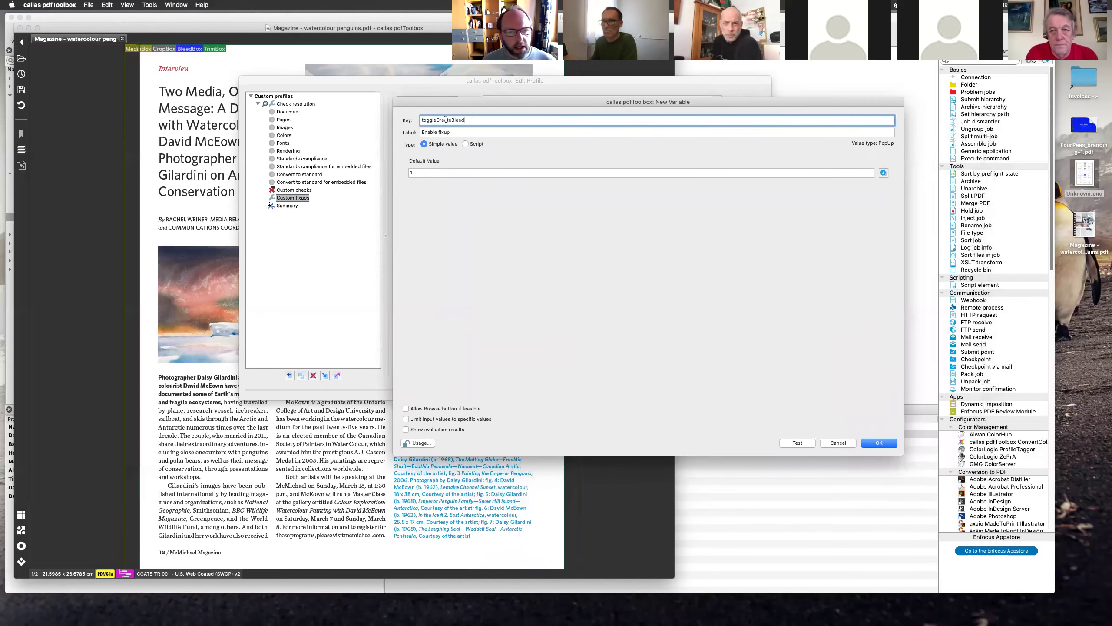
double_click(449, 121)
right_click(448, 122)
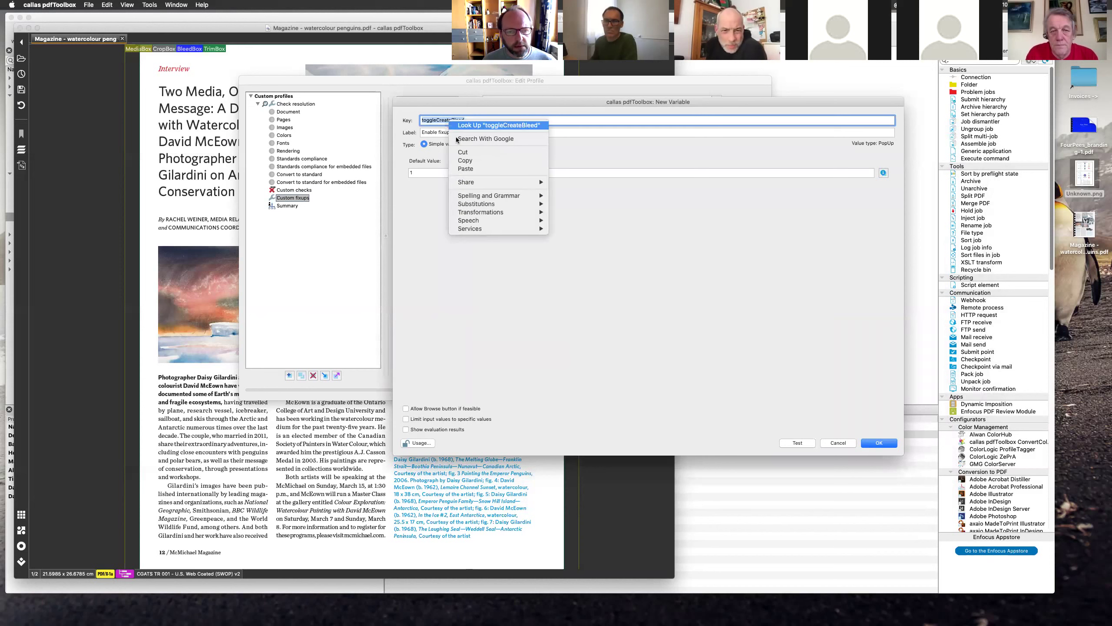
click(471, 161)
drag(655, 98, 667, 91)
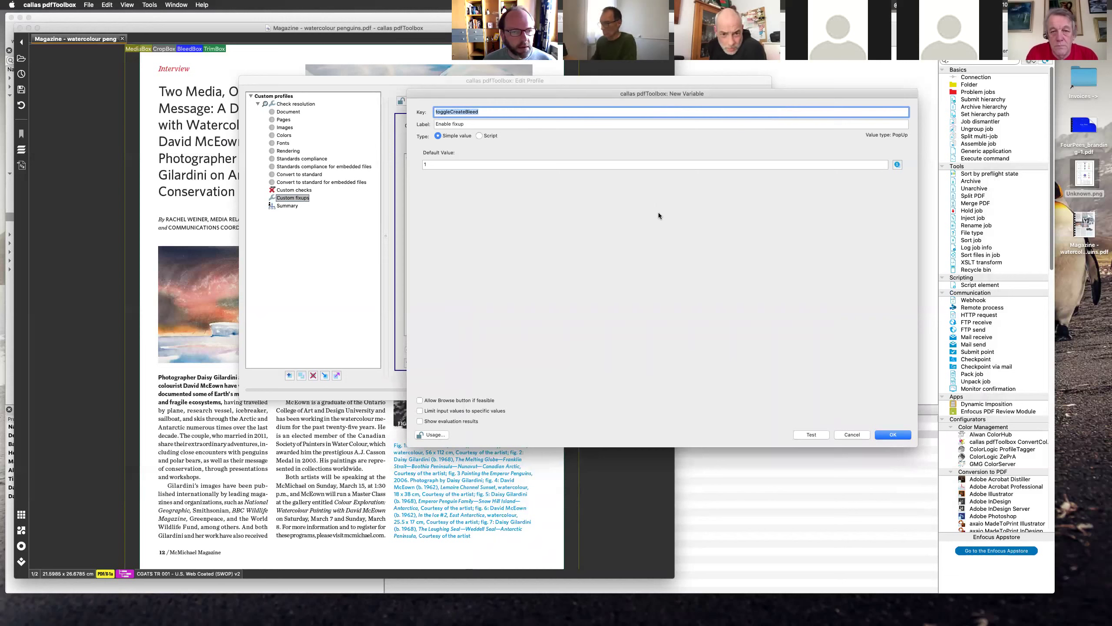
click(484, 112)
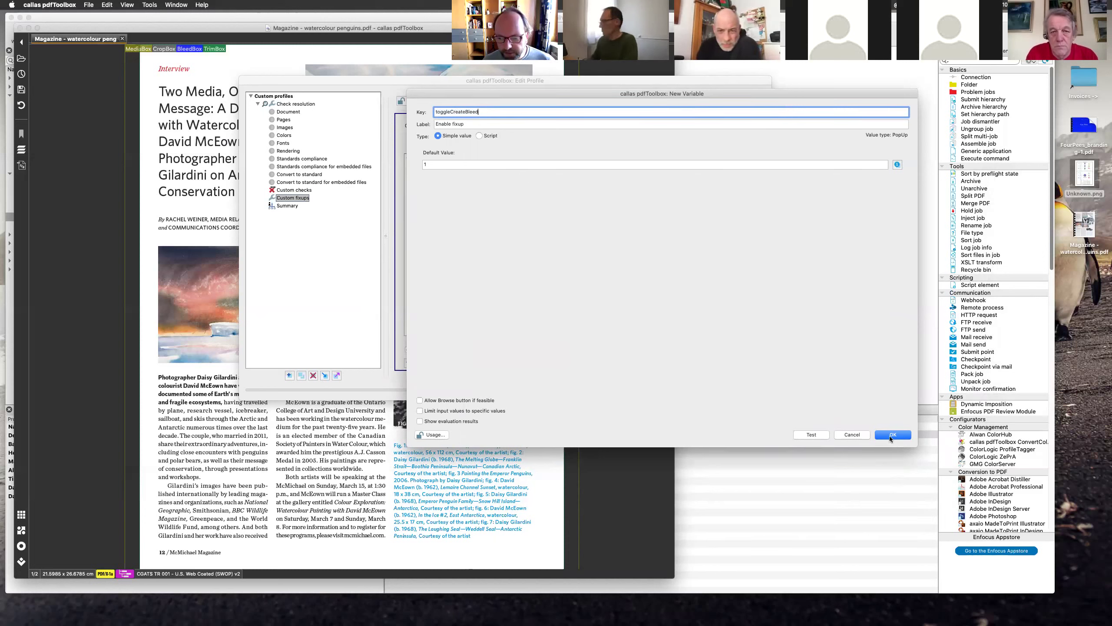
click(879, 436)
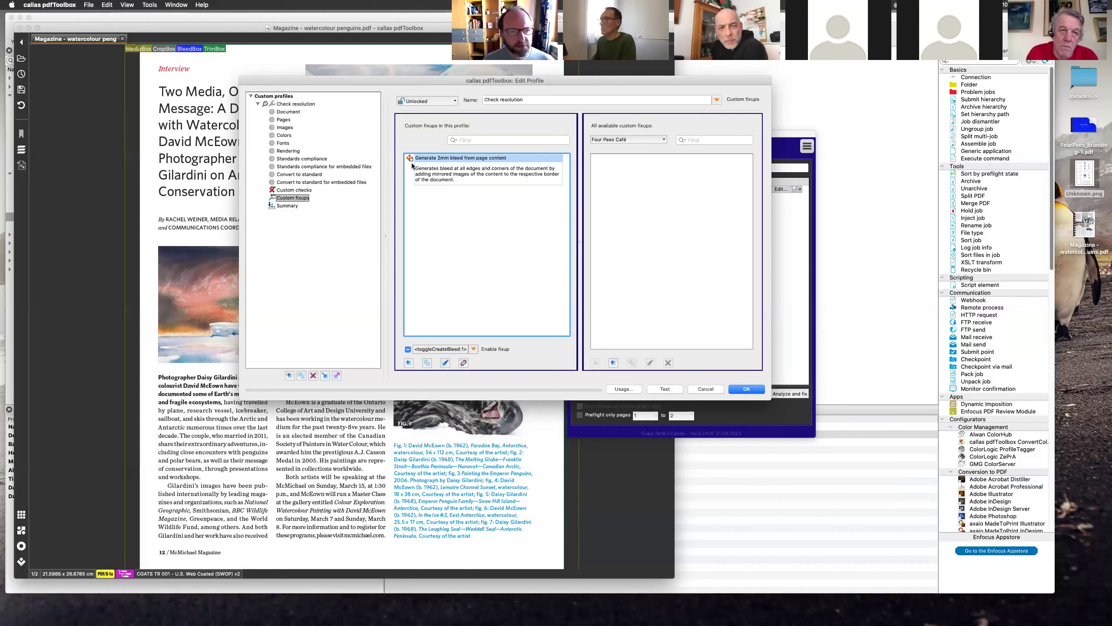
click(742, 389)
Step: Reopen the Check resolution profile to review its custom fixups and custom checks, then close it
drag(663, 134, 575, 103)
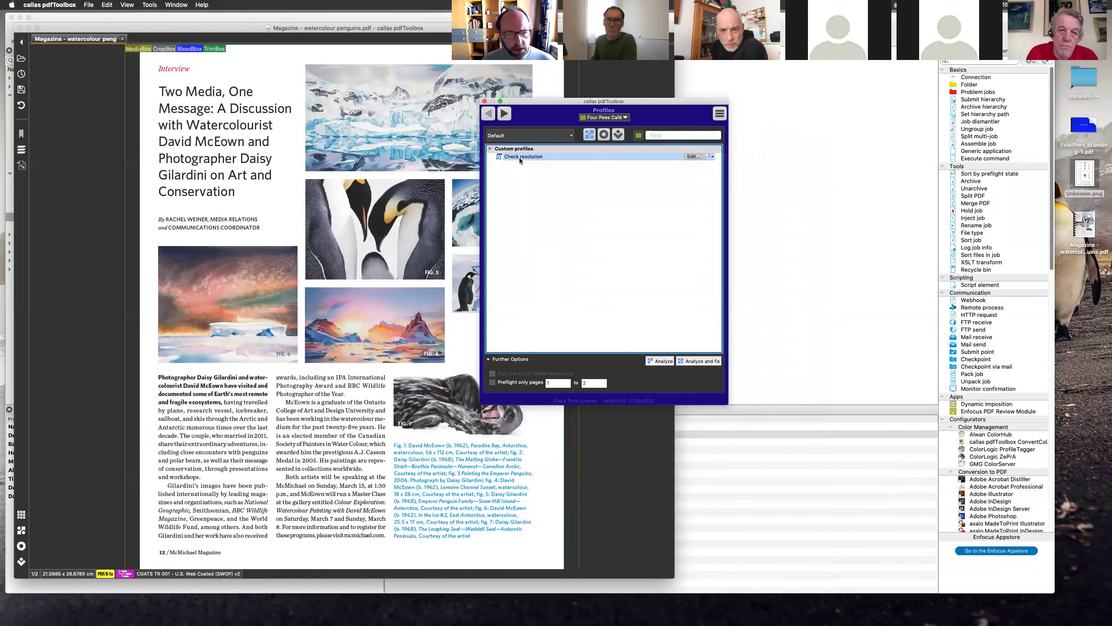
click(591, 136)
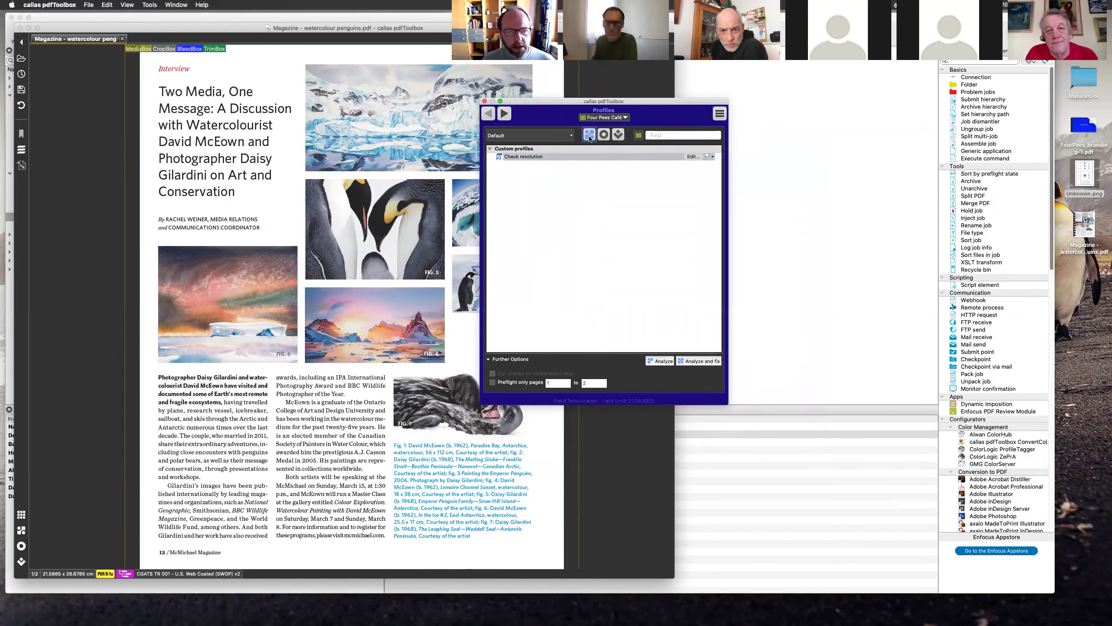
click(691, 156)
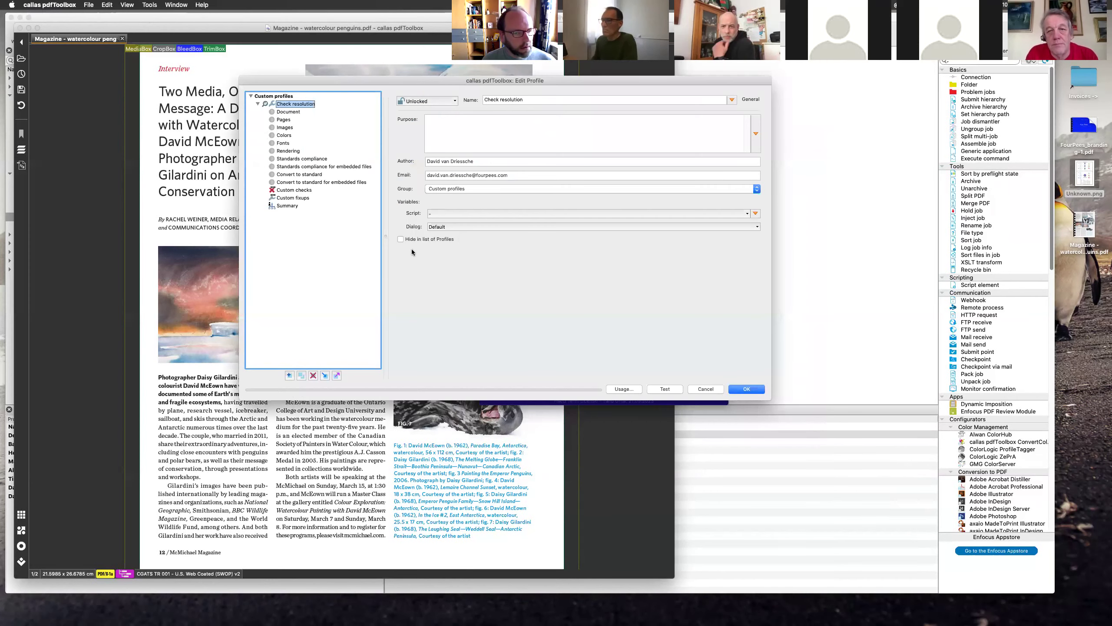
click(308, 199)
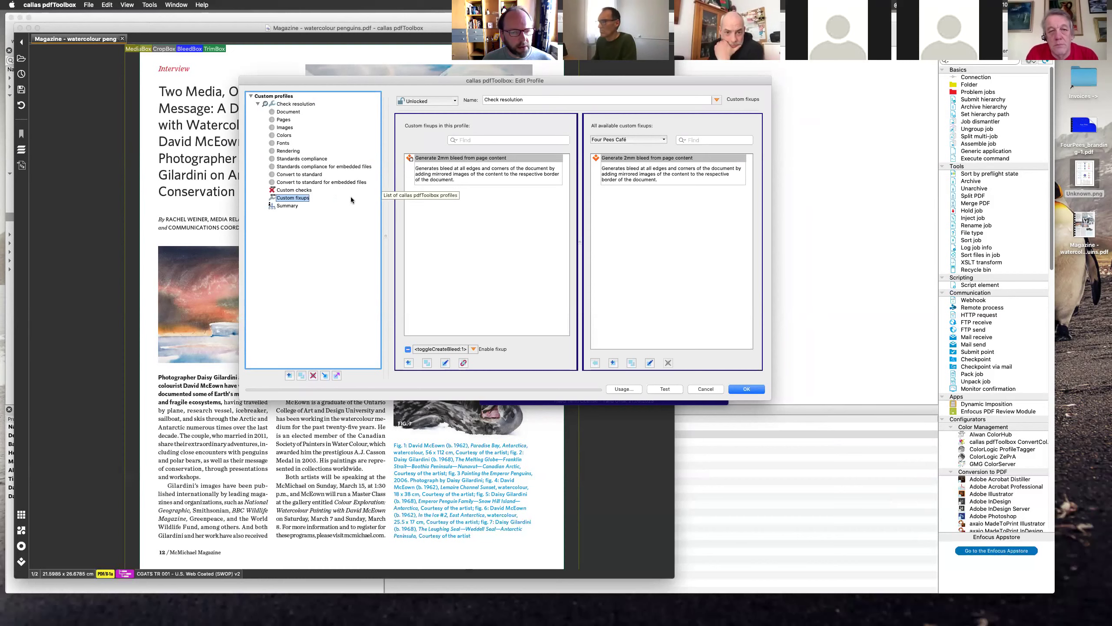
click(316, 191)
click(746, 388)
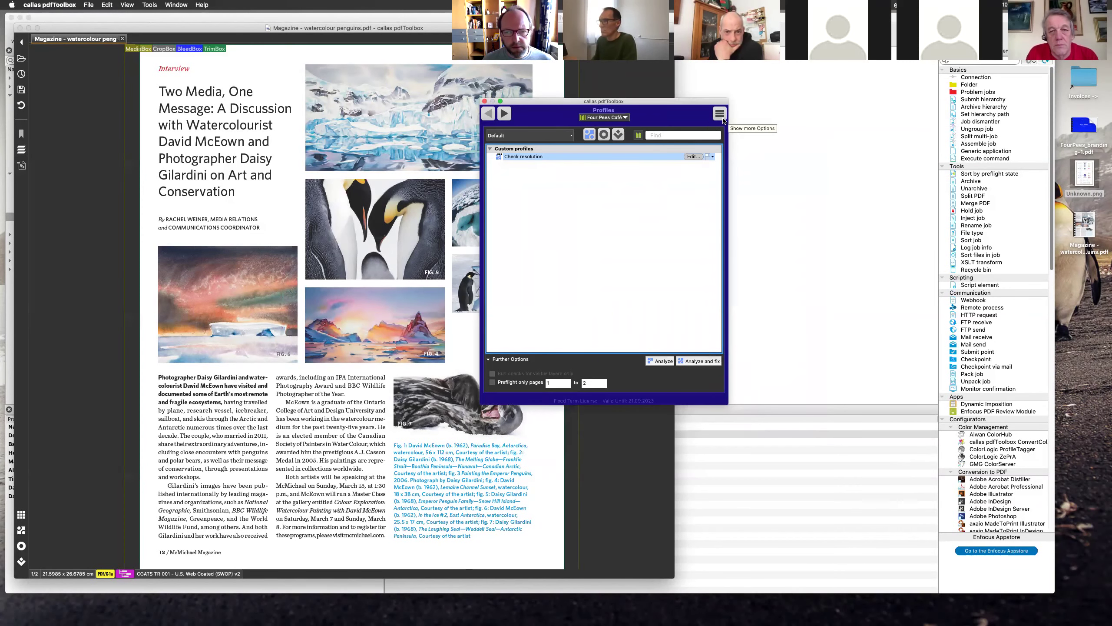
Step: Export the Check resolution profile to the callas_profiles folder as "Check resolution (variable - 2).kfpx"
click(719, 115)
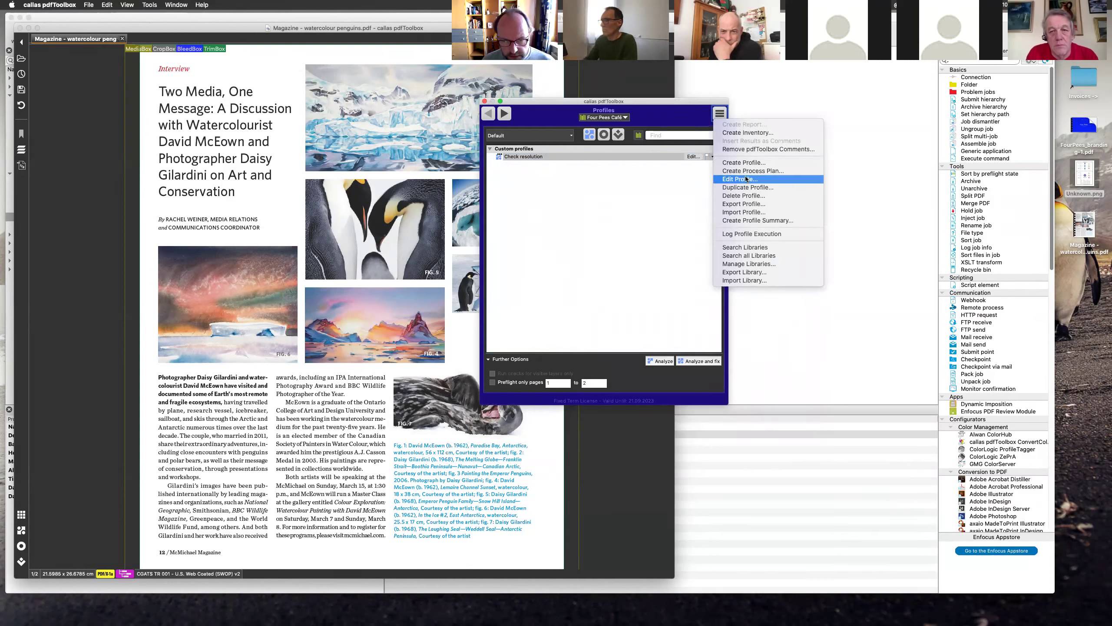
click(744, 204)
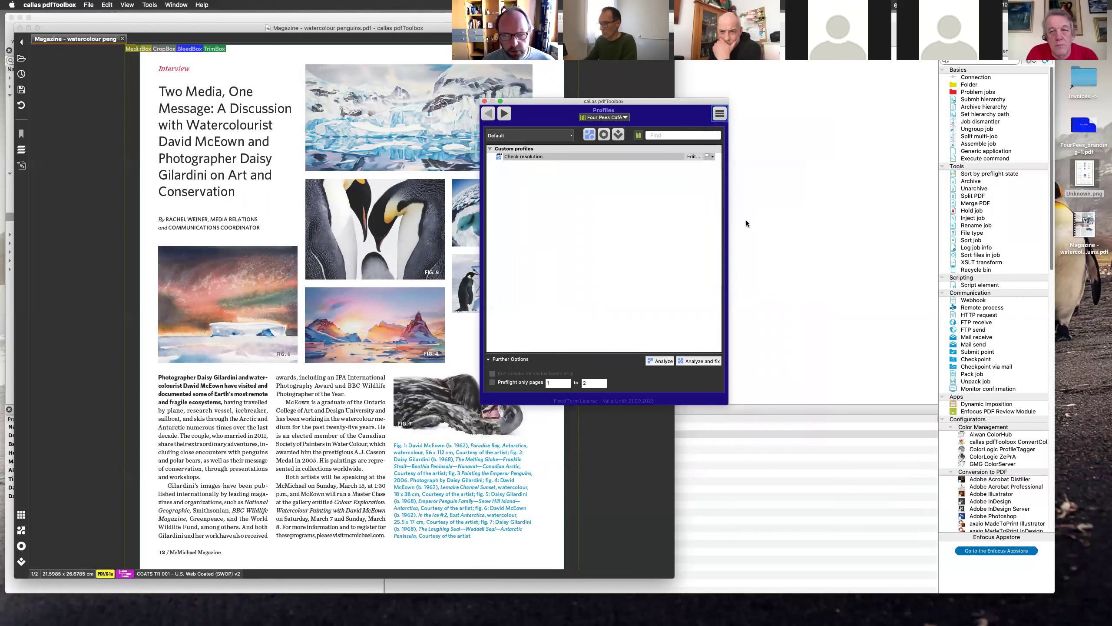
click(424, 349)
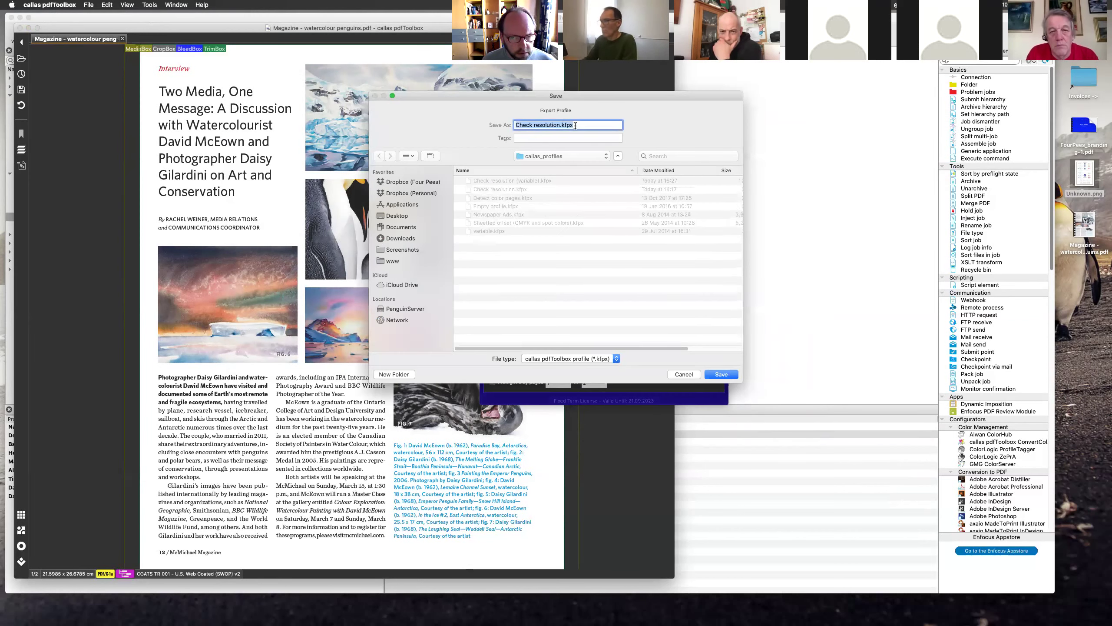
click(533, 180)
click(586, 124)
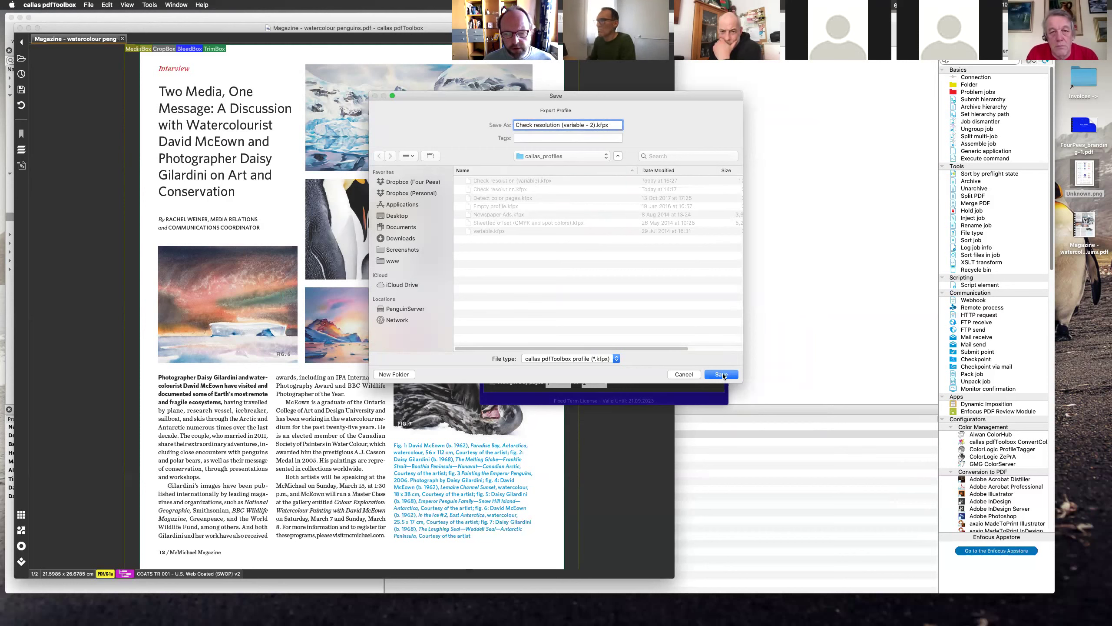
click(722, 374)
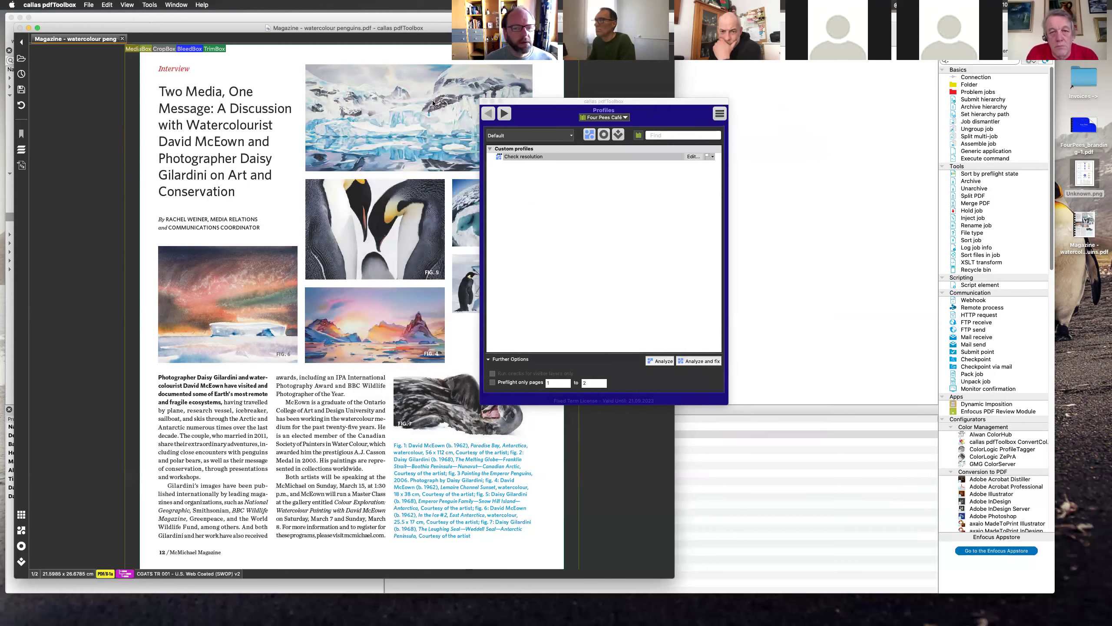
Step: Start a test run of the Check resolution profile on the magazine PDF to examine its variable dialog
click(573, 156)
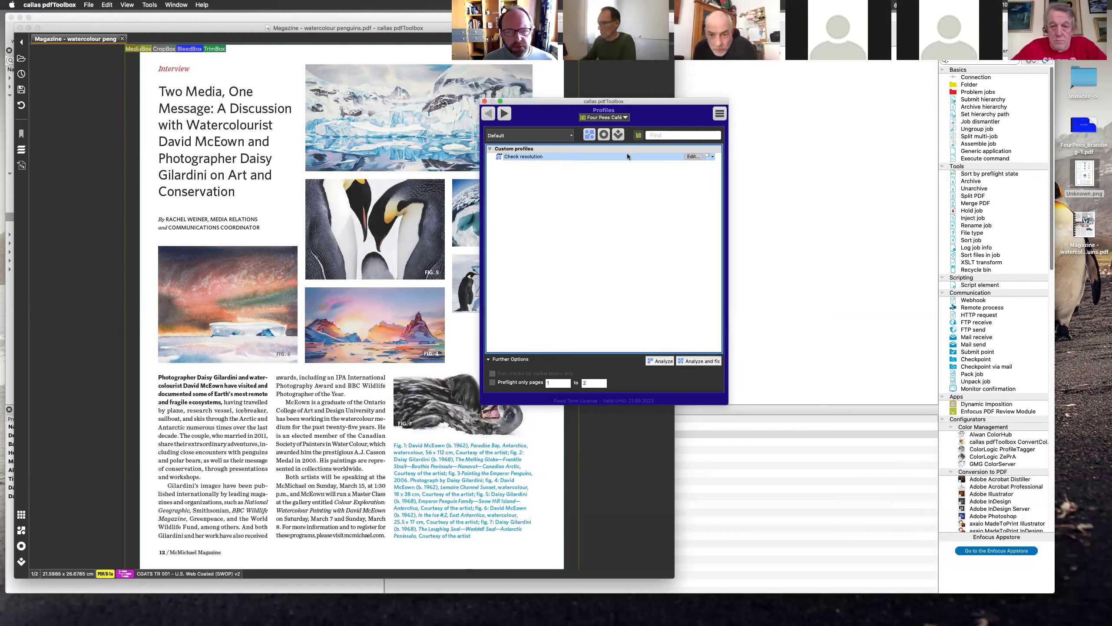
click(693, 156)
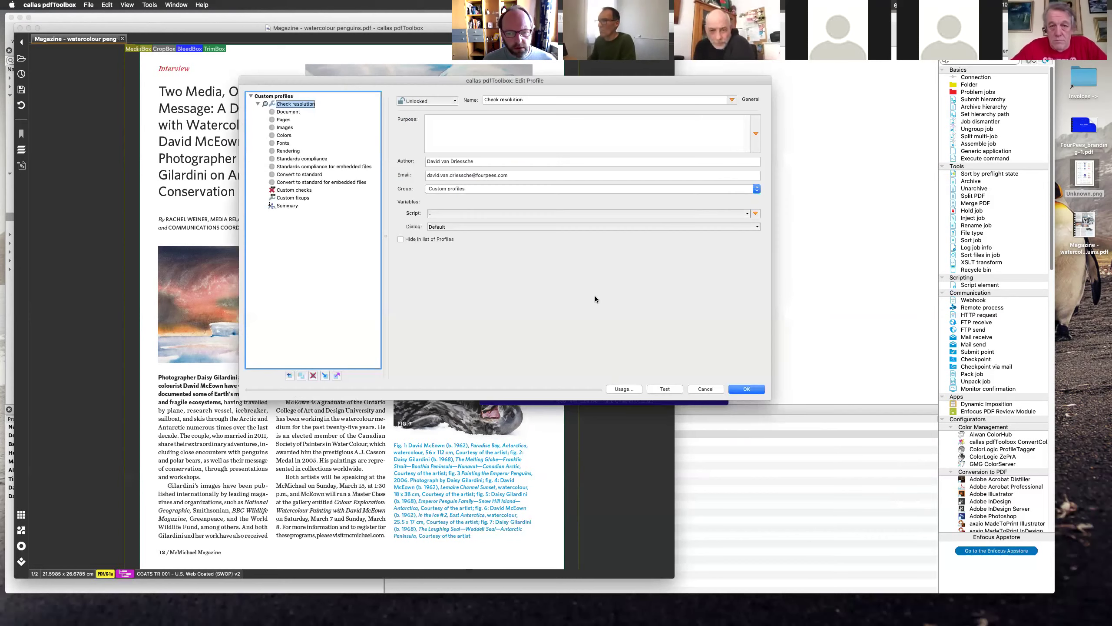
click(664, 388)
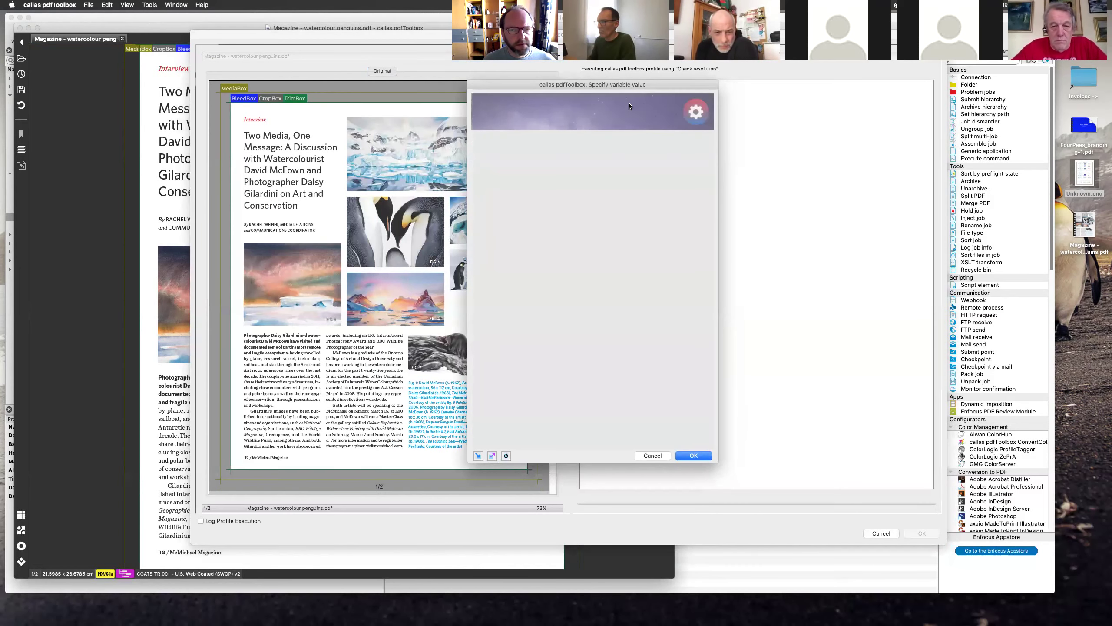
drag(629, 91, 639, 85)
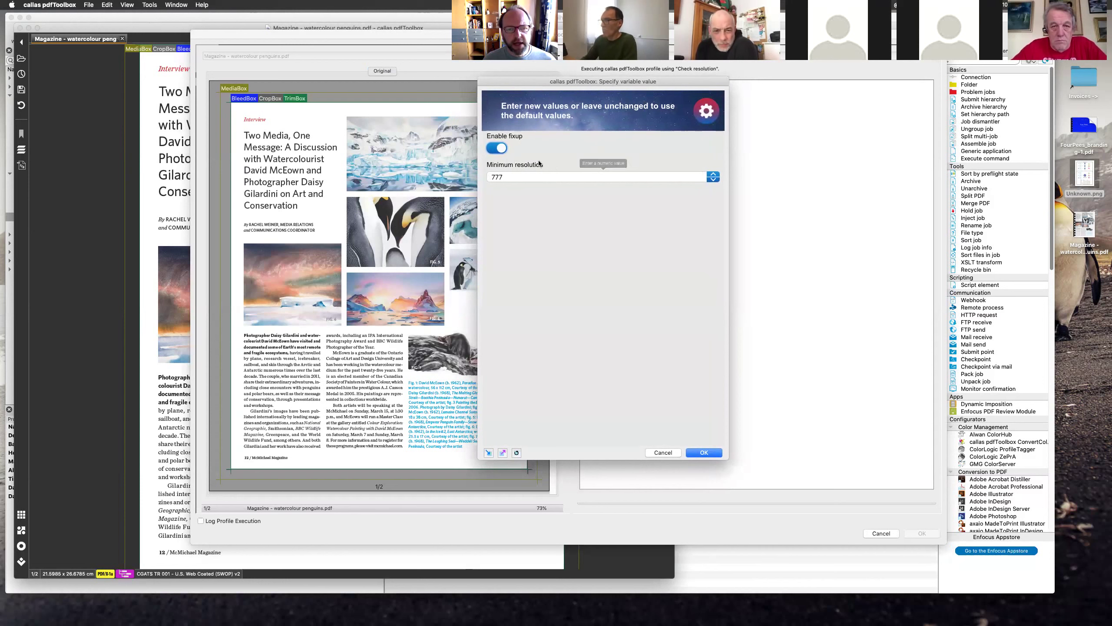
Step: Cancel the test run from its variable dialog and close the test window, returning to the Check resolution profile
click(545, 181)
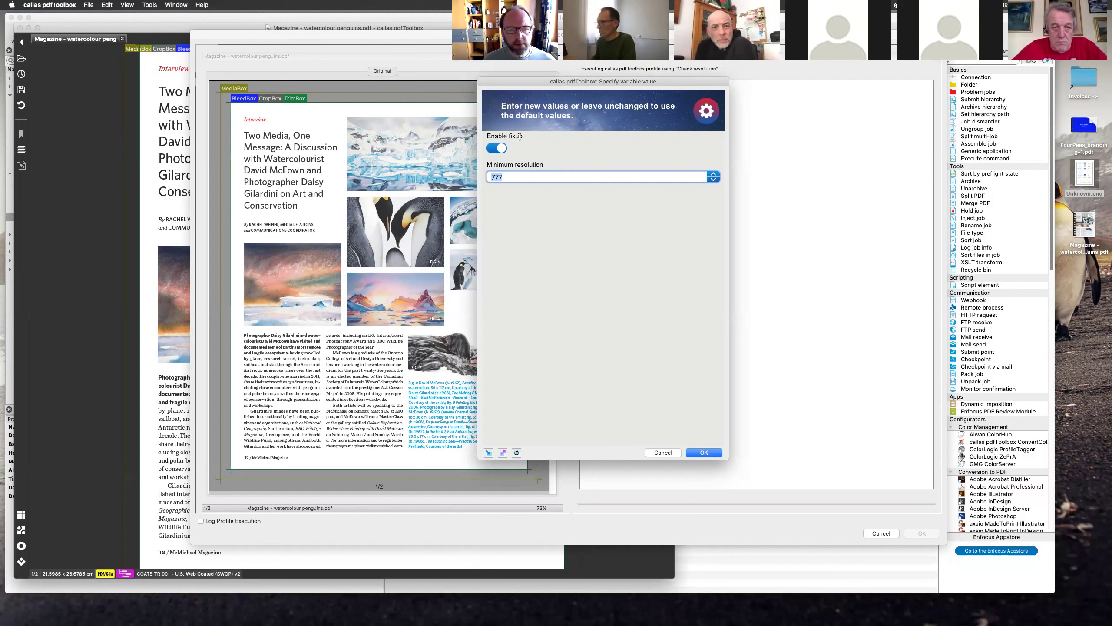
click(670, 453)
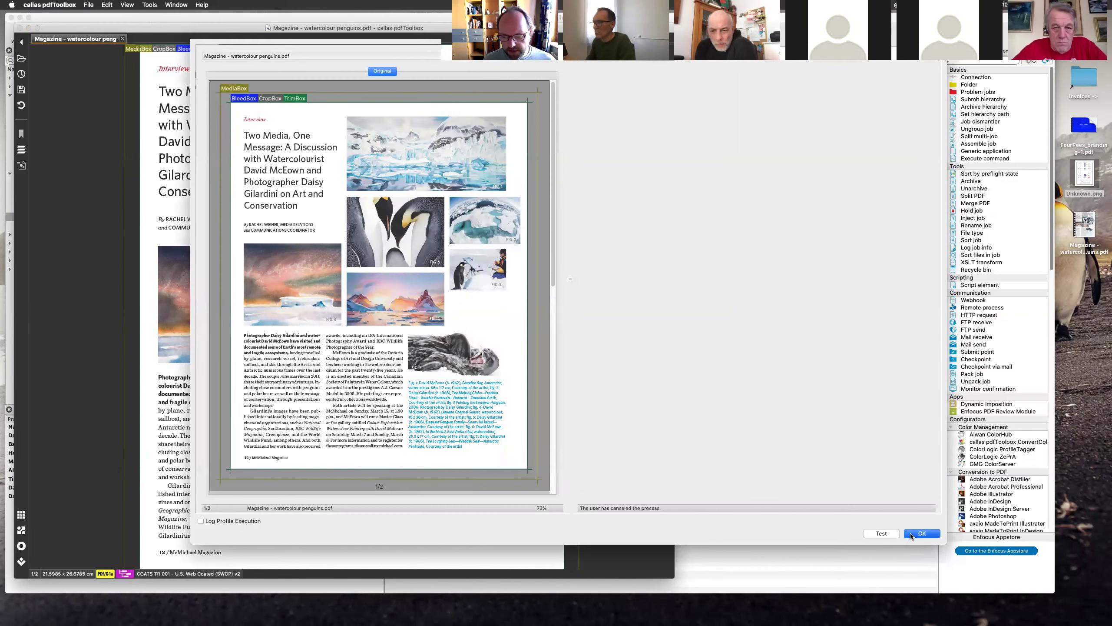
click(922, 533)
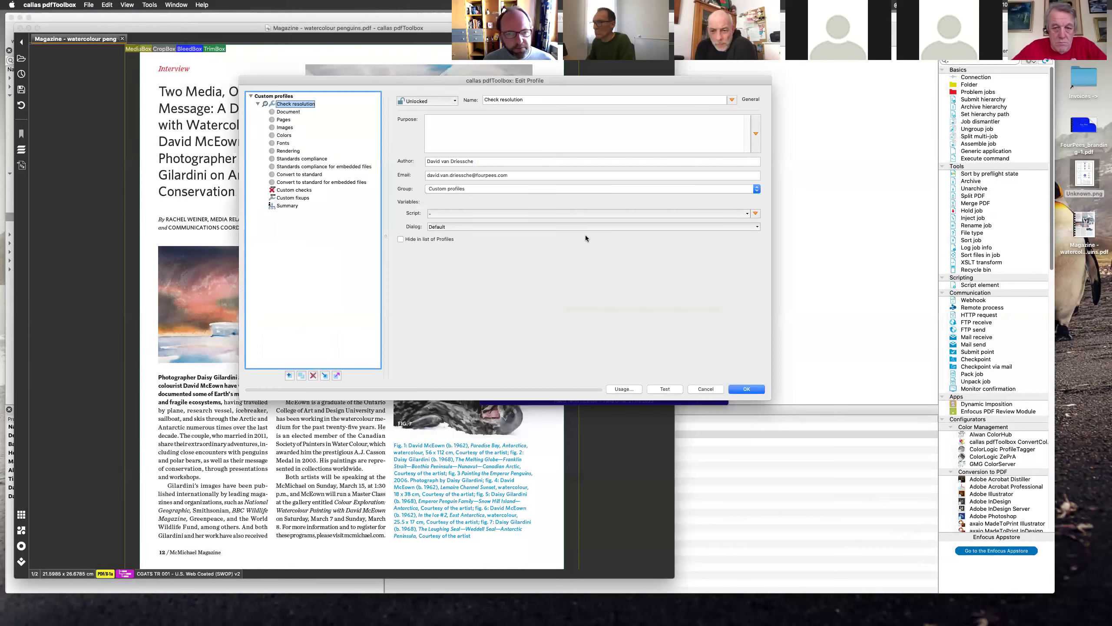
Step: Change the label of the bleed fixup's toggleCreateBleed variable to "Create bleed", then save the variable and the Check resolution profile
click(294, 198)
click(451, 161)
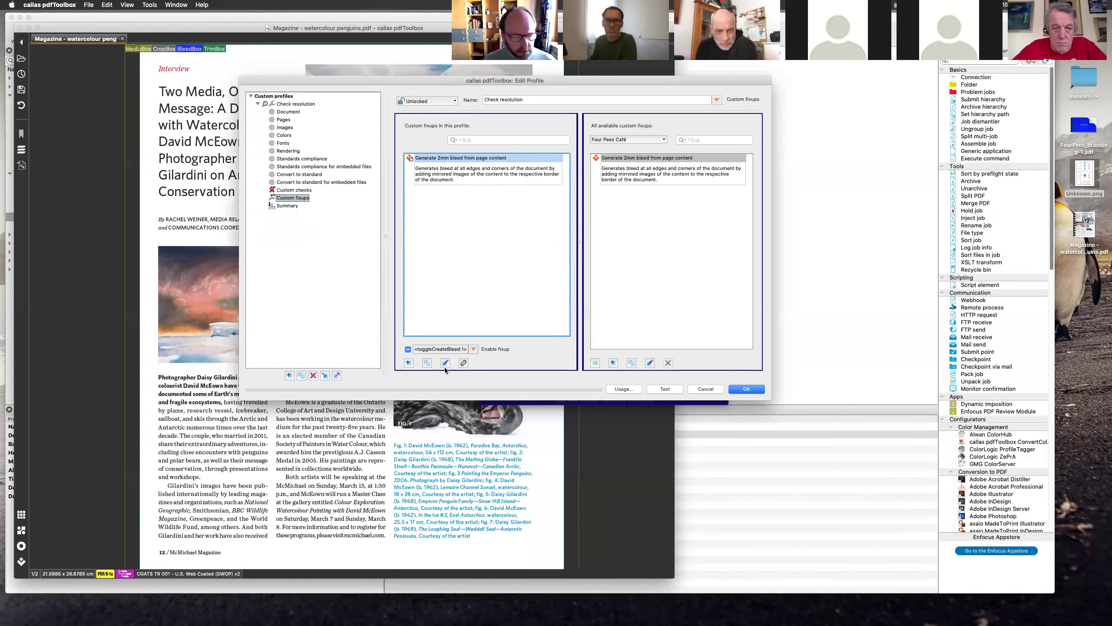
click(473, 349)
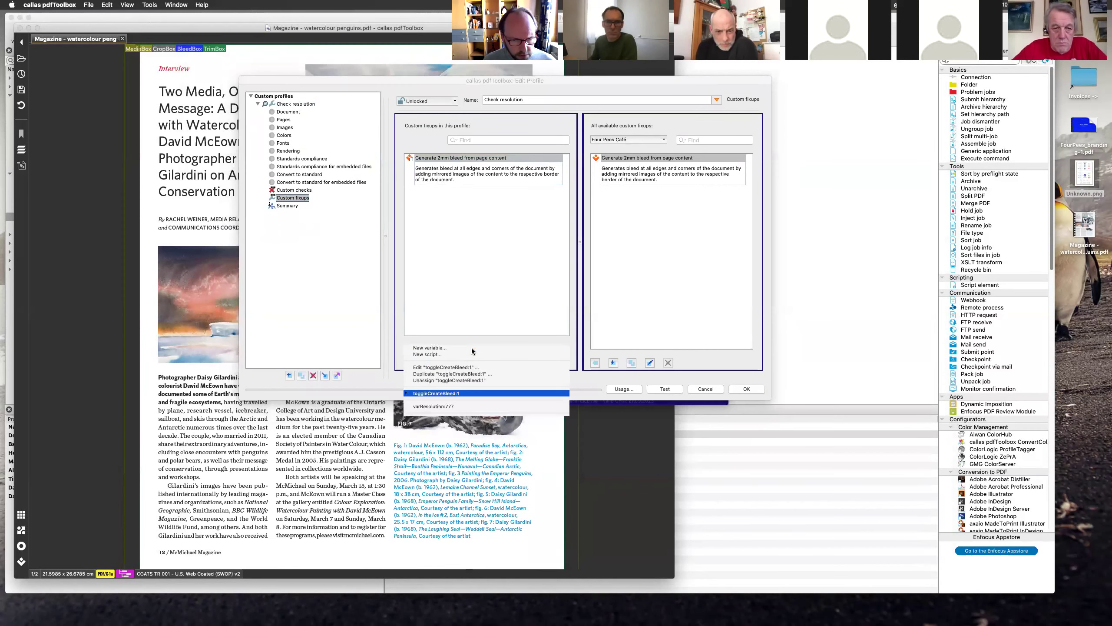
click(458, 367)
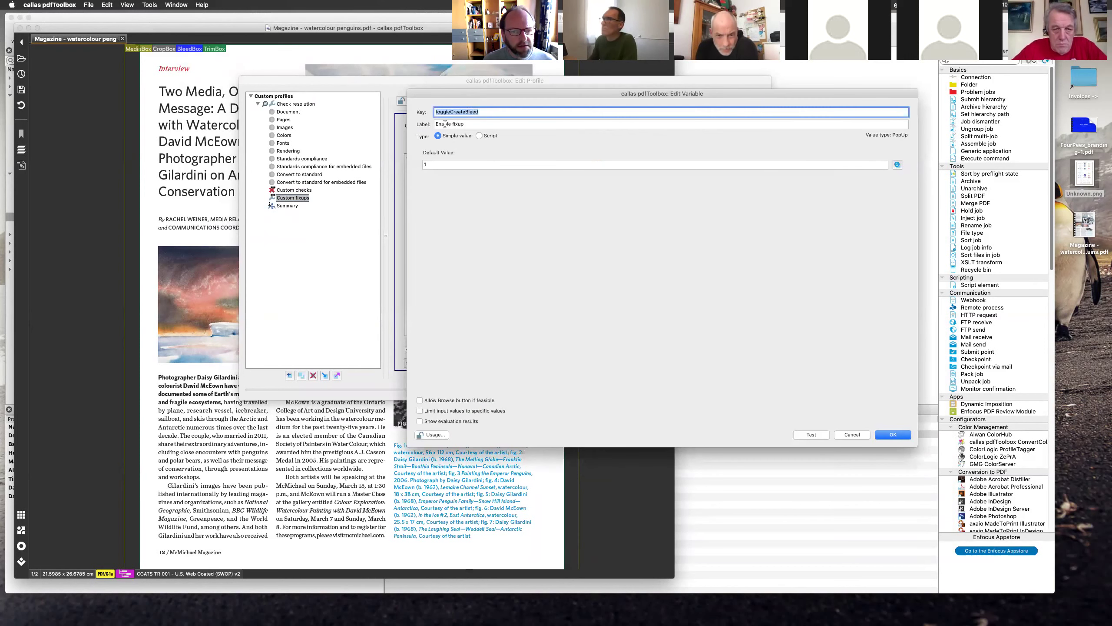
drag(436, 123, 485, 125)
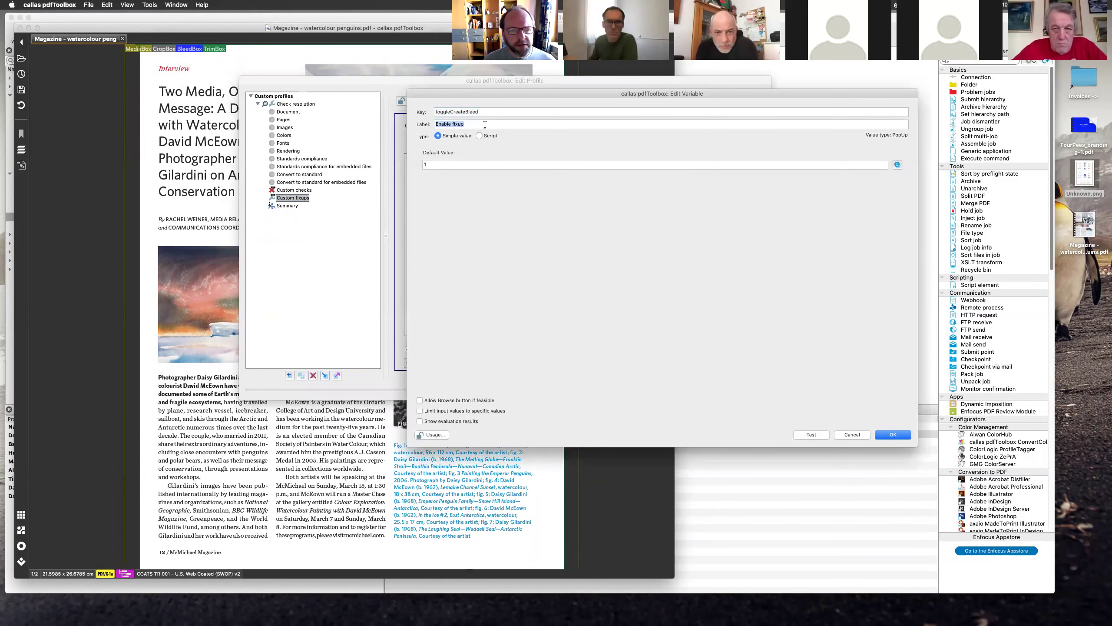
key(BackSpace)
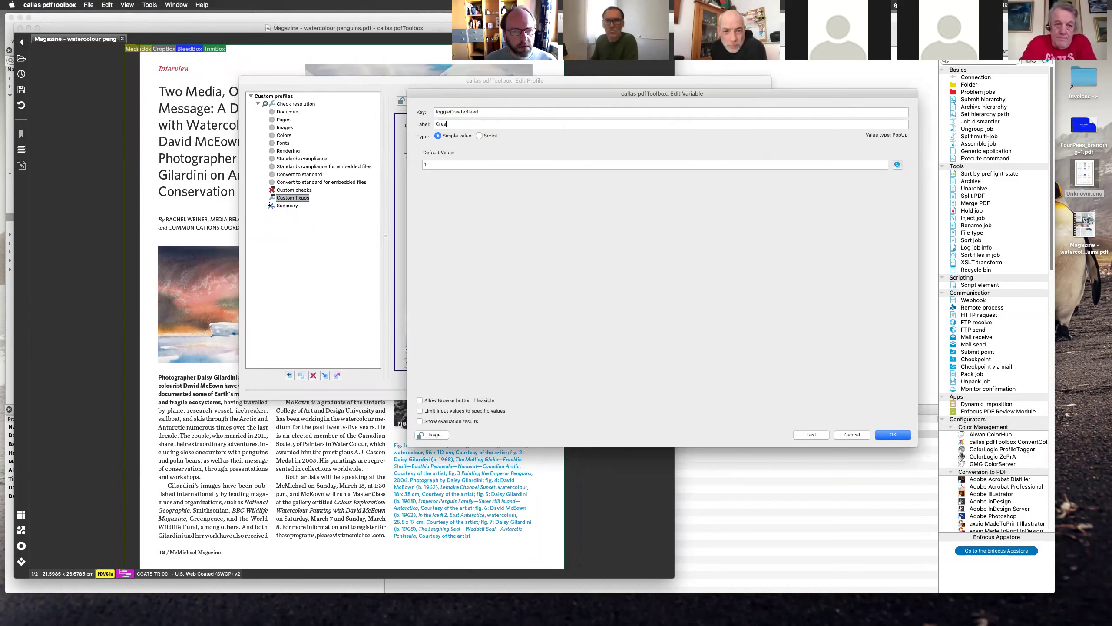
text(Toog)
key(BackSpace)
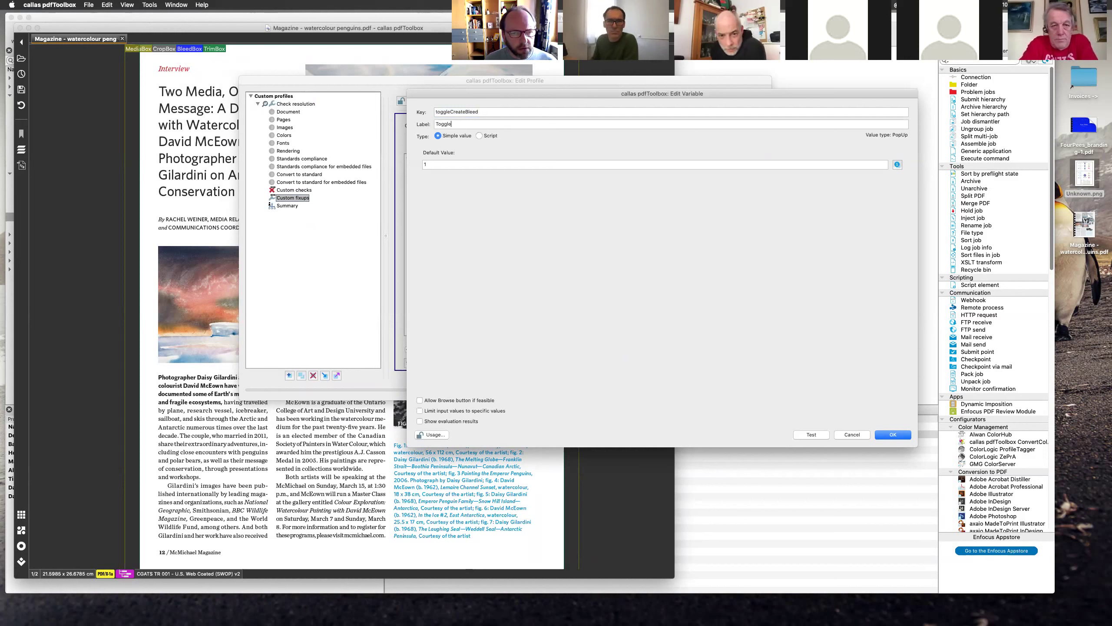
key(BackSpace)
key(BackSpace)
key(BackSpace)
key(BackSpace)
key(BackSpace)
key(BackSpace)
key(BackSpace)
text(Create bleed)
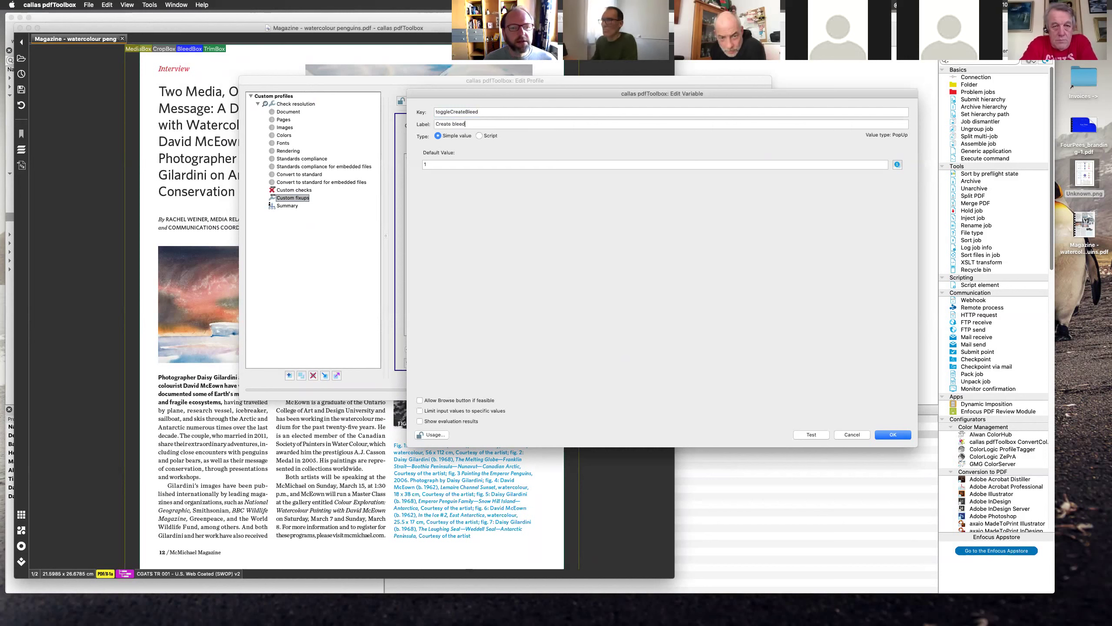
click(892, 433)
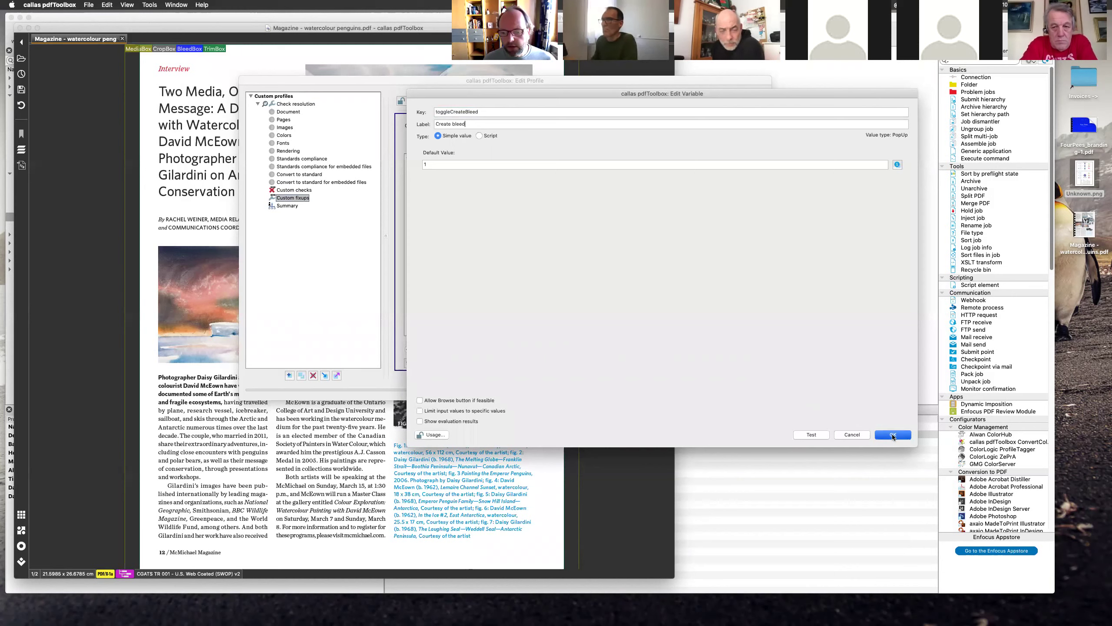
click(756, 390)
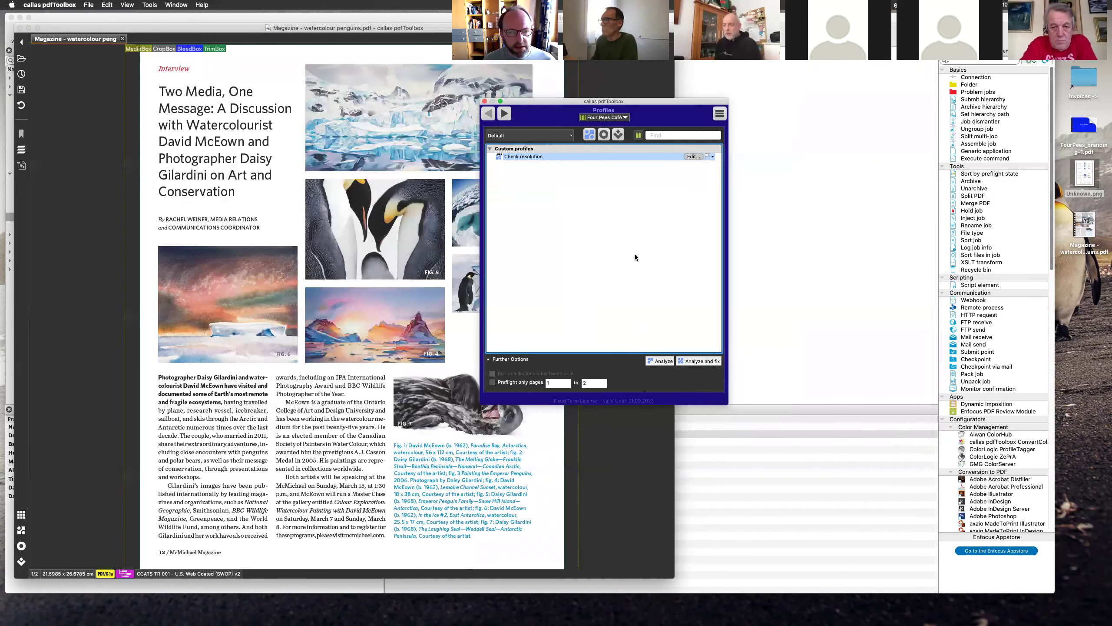
Step: Test the Check resolution profile to try the Create bleed toggle in its variable dialog, then cancel the run and close the profile
click(694, 157)
click(664, 389)
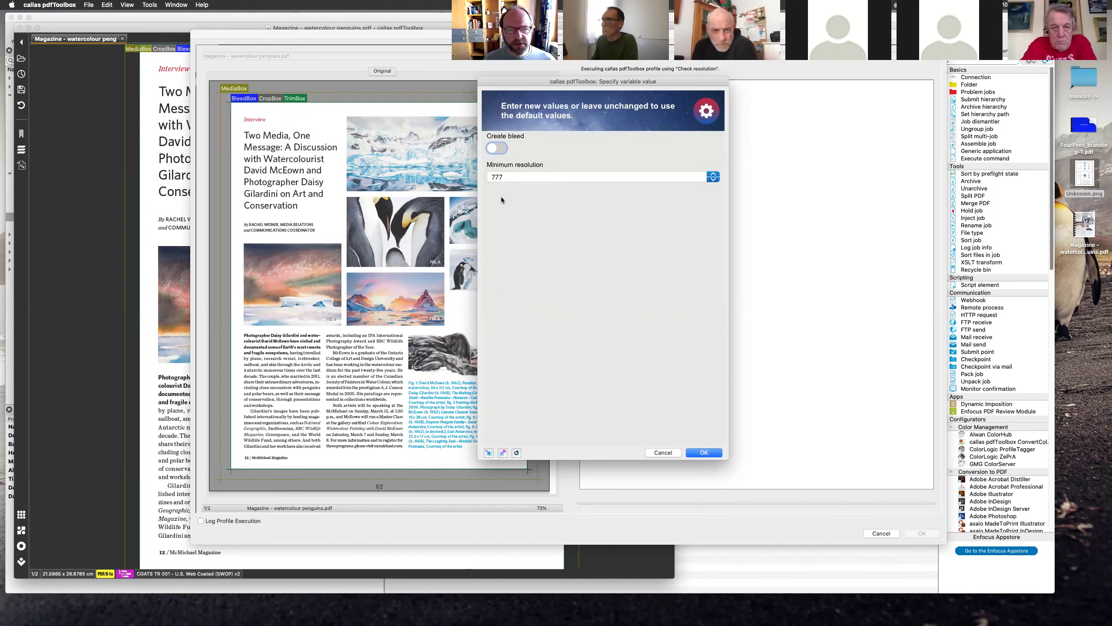
click(497, 148)
click(497, 148)
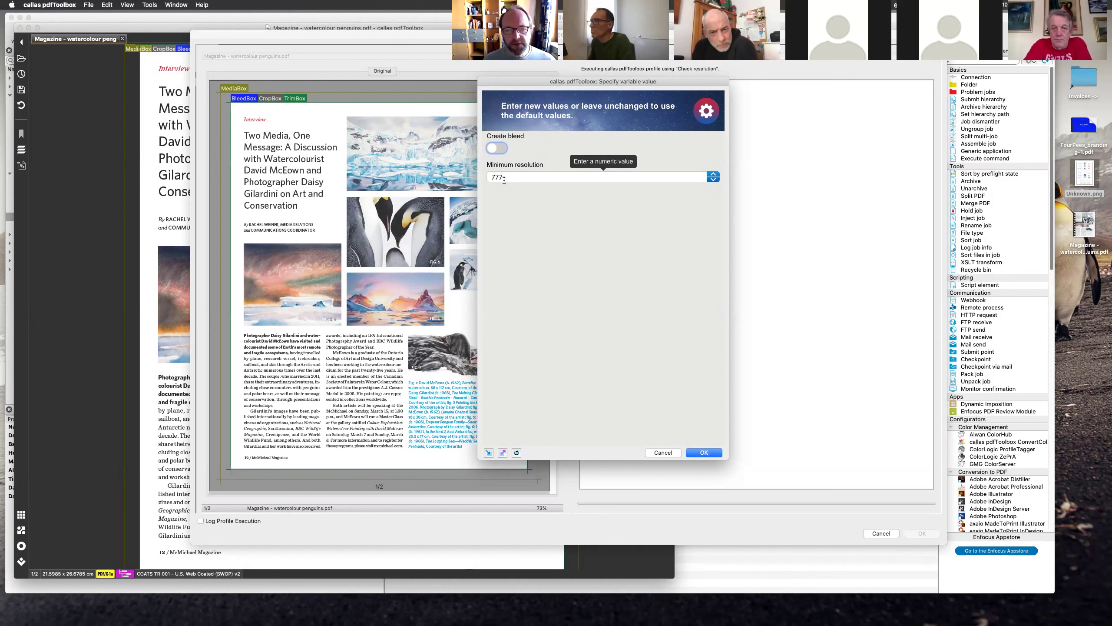
click(495, 151)
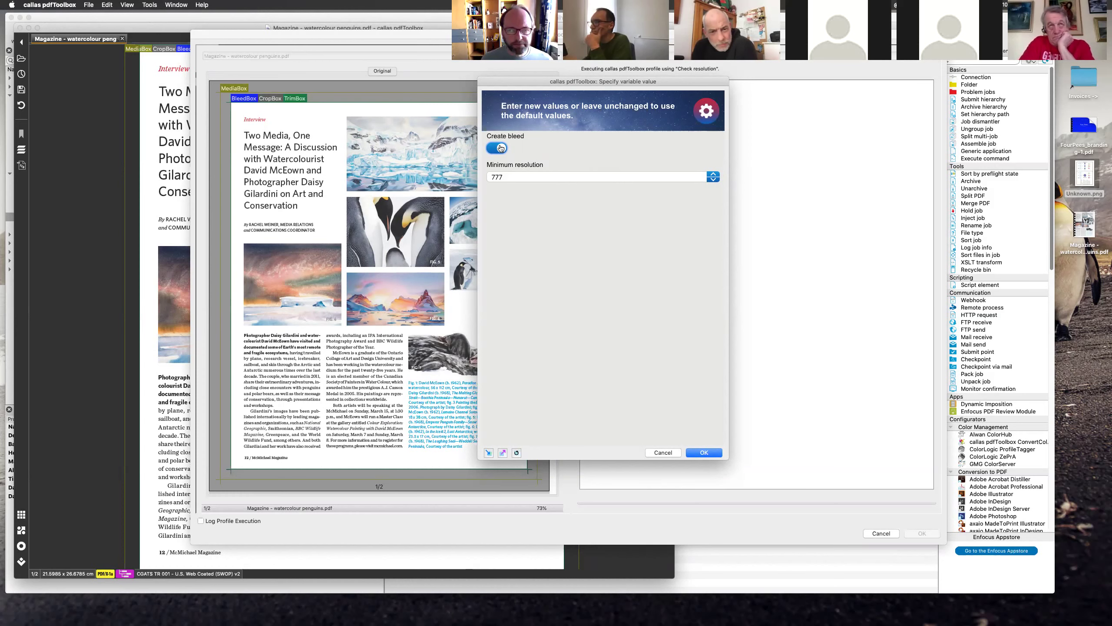
click(670, 453)
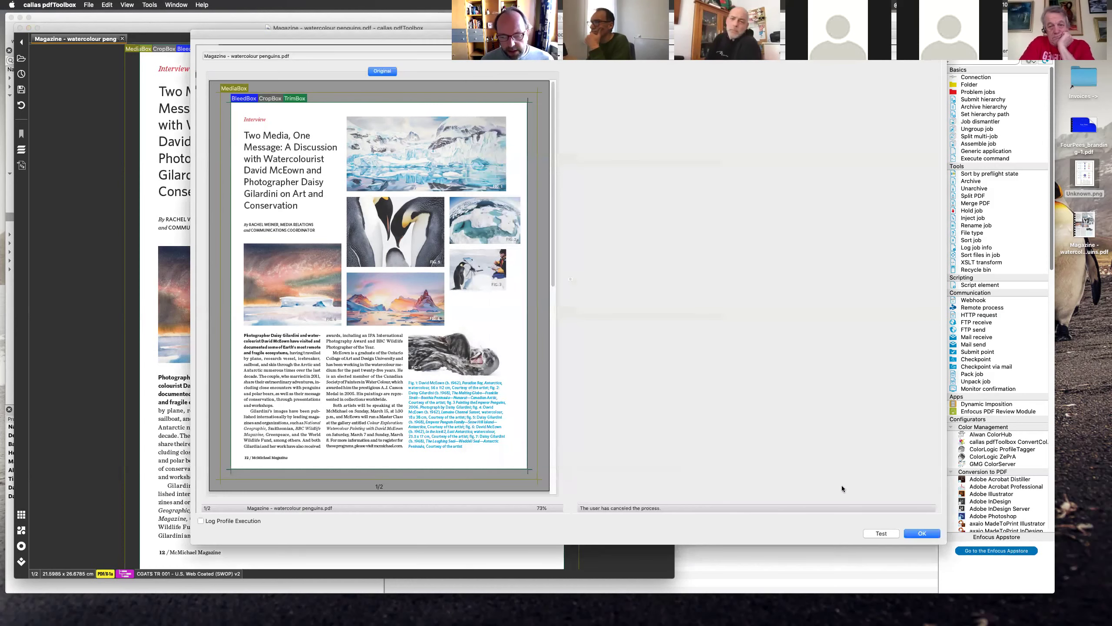
click(911, 536)
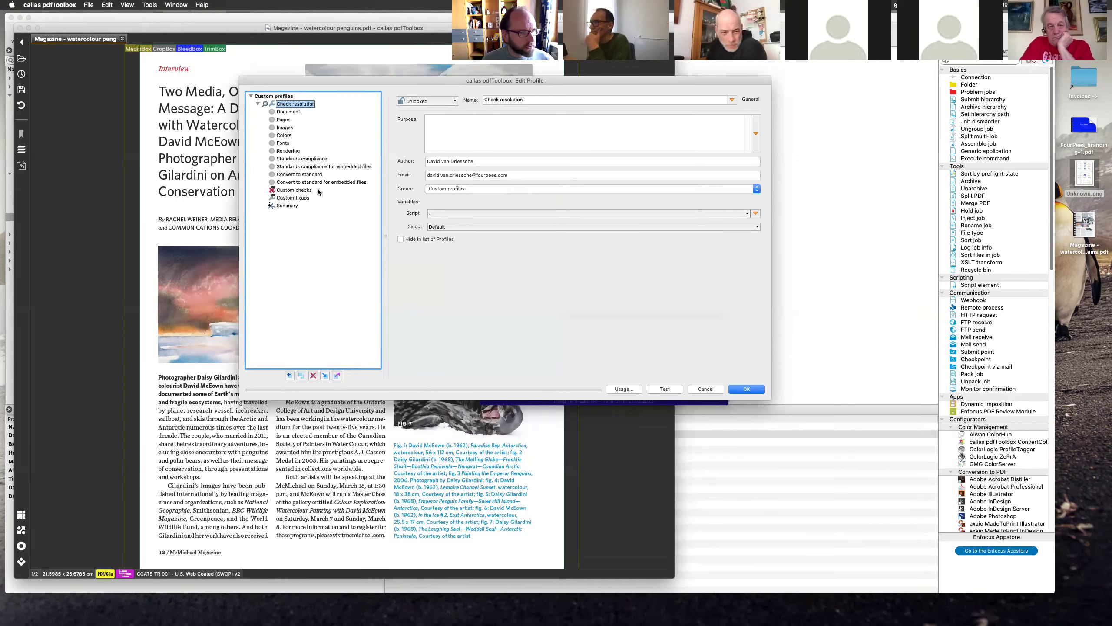
click(749, 390)
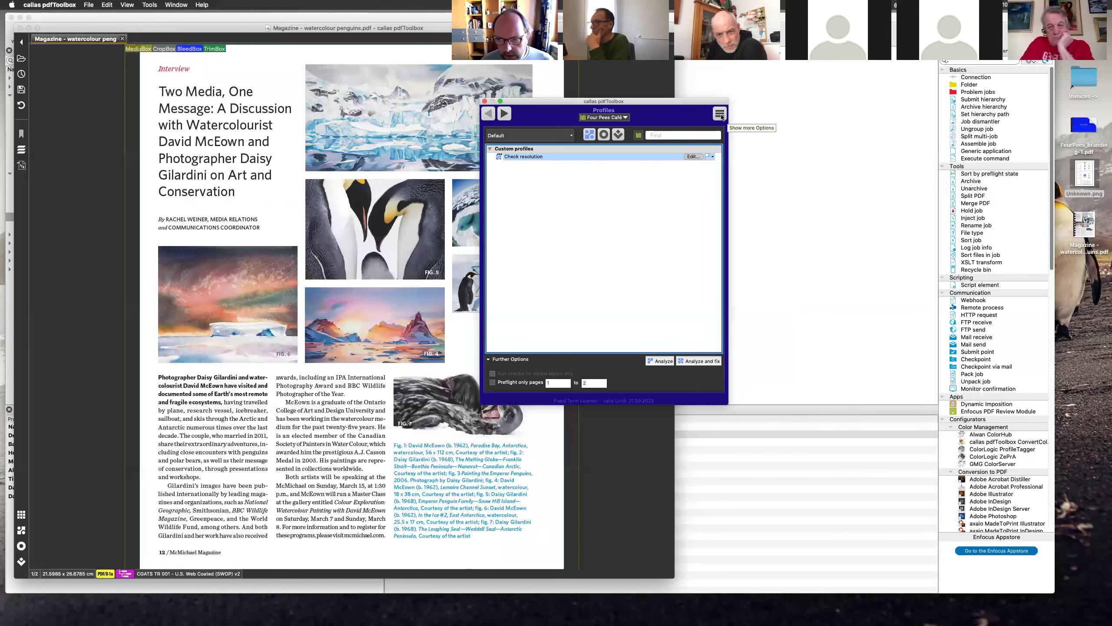
Step: Export the Check resolution profile over the existing "Check resolution (variable - 2).kfpx" in the callas_profiles folder
click(720, 114)
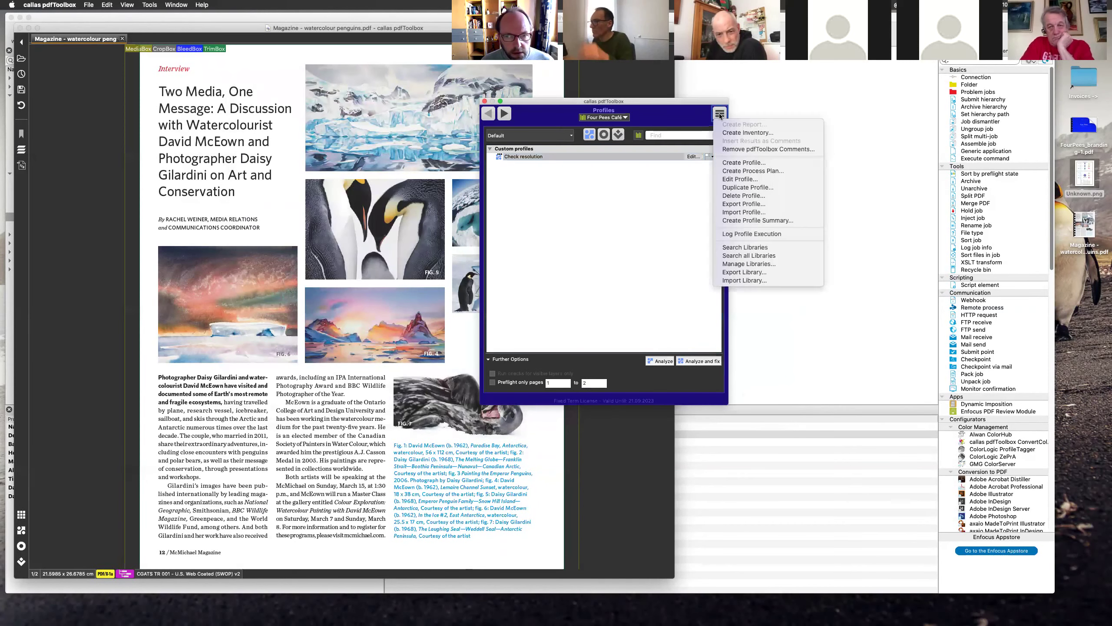
click(744, 204)
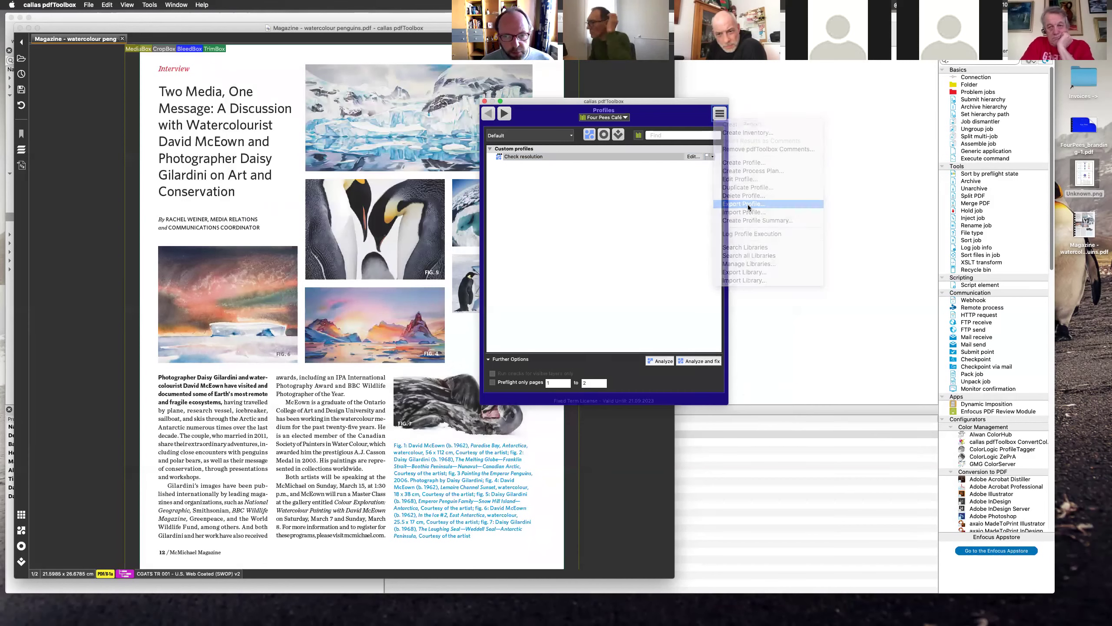
key(Return)
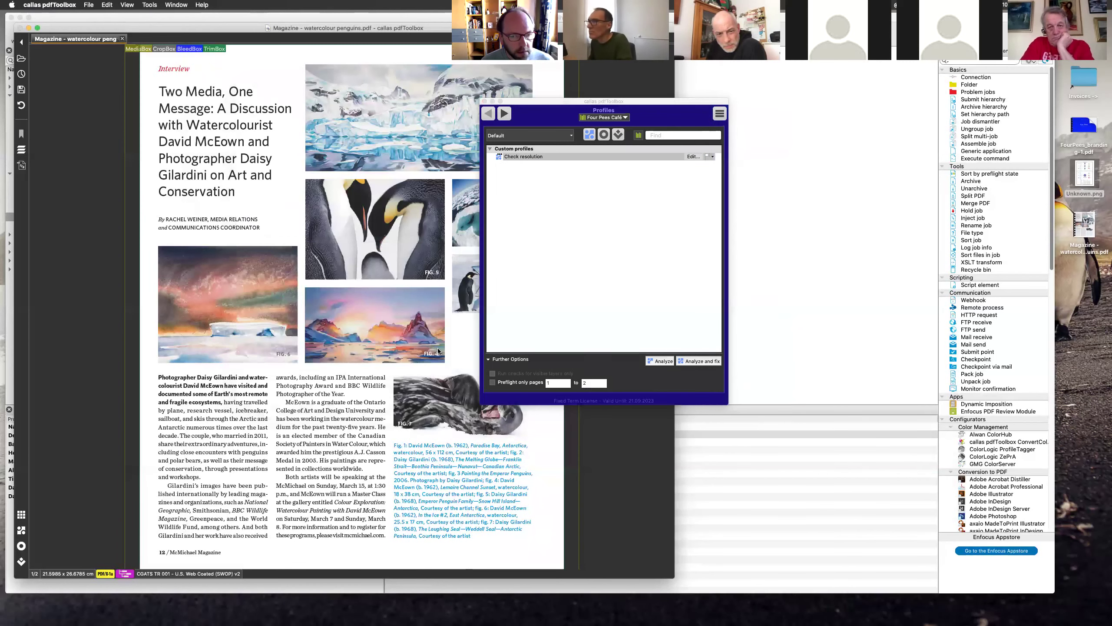
click(555, 180)
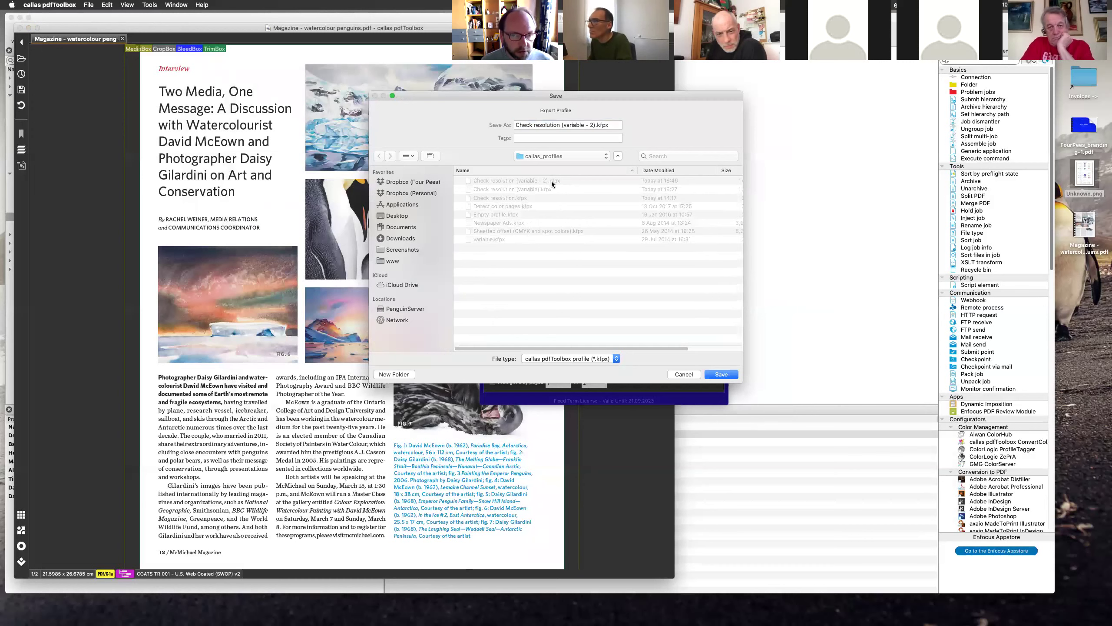
click(736, 378)
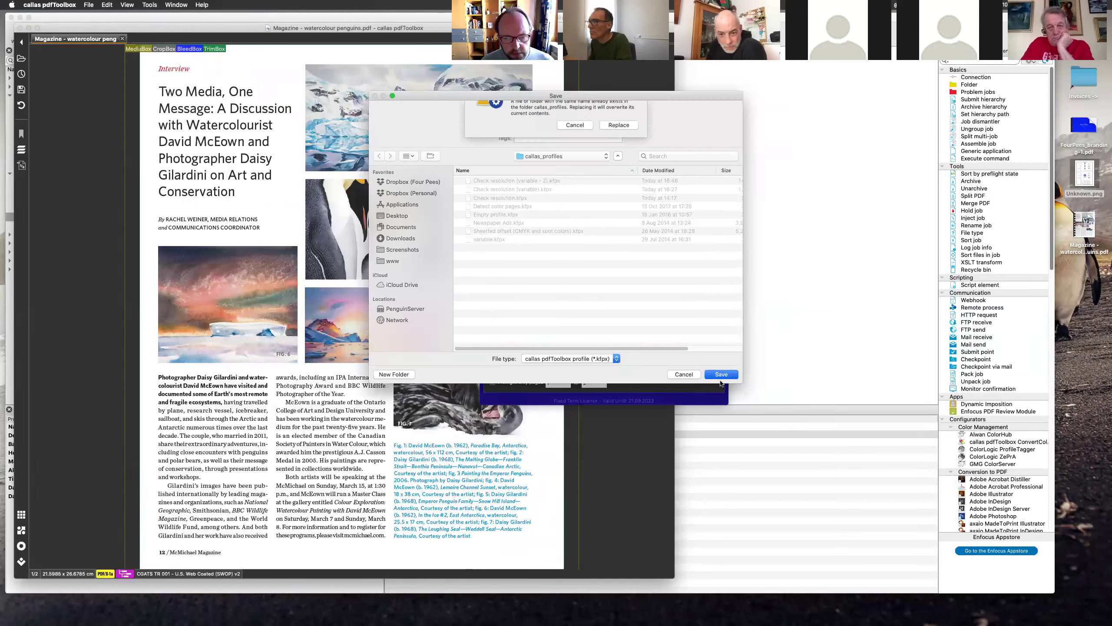
click(650, 163)
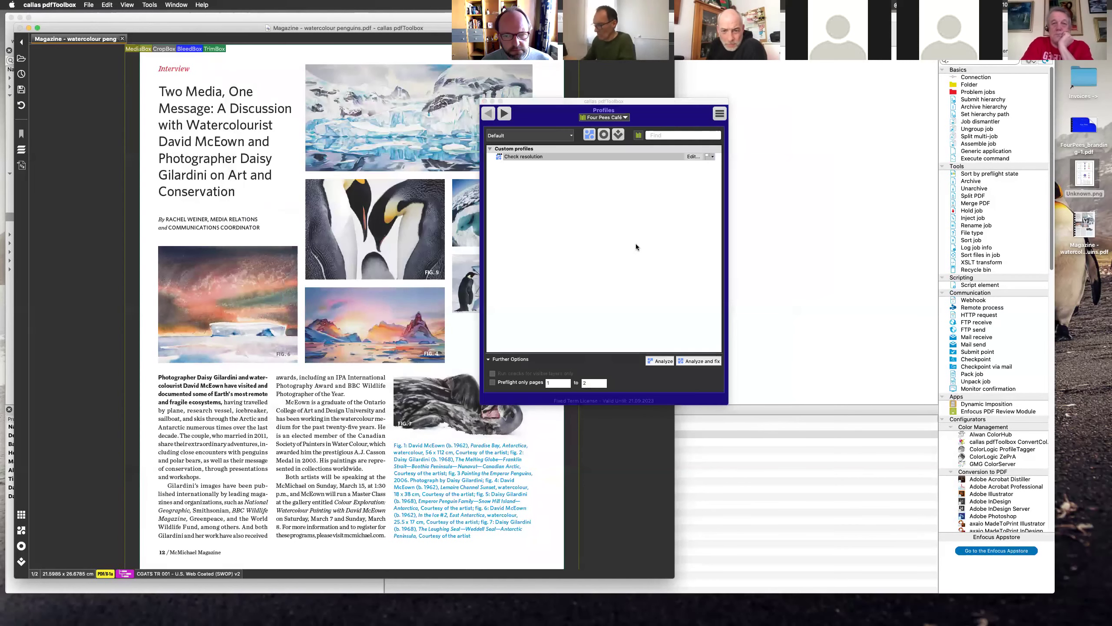
Step: Switch to Enfocus Switch and set the pdfToolbox Profiles element's profile to the file "Check resolution (variable - 2).kfpx"
key(super+Tab)
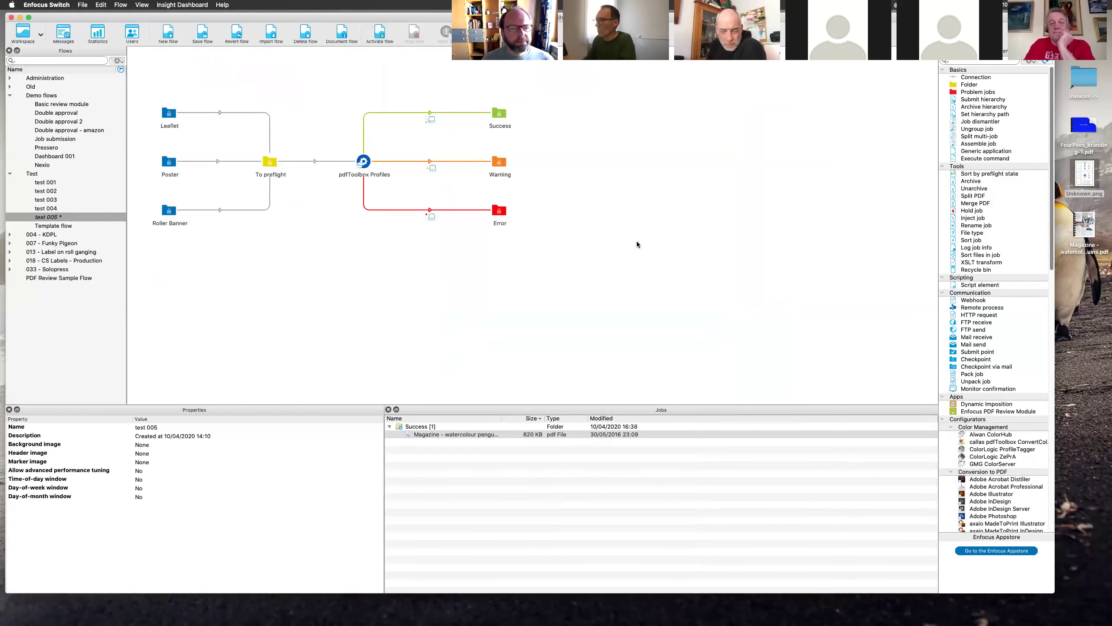
click(364, 162)
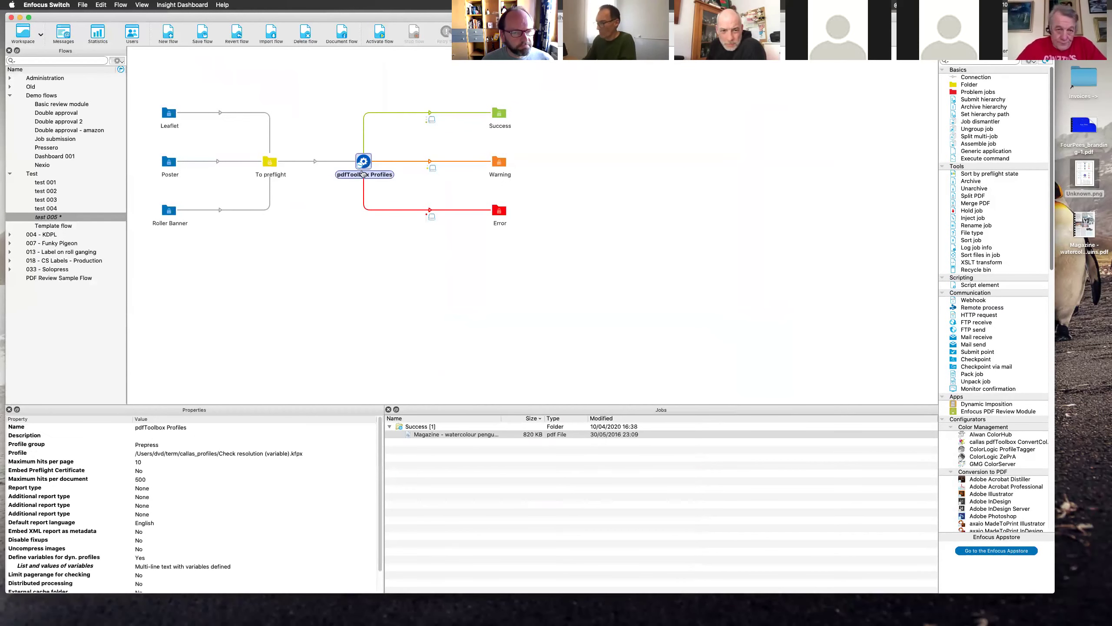
click(281, 453)
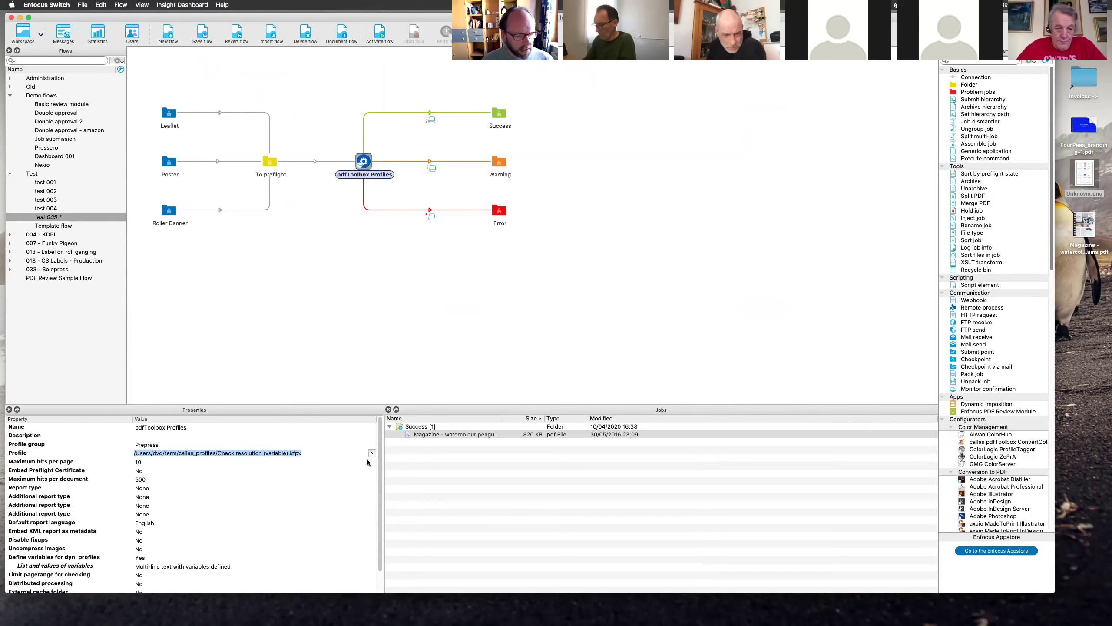
click(372, 454)
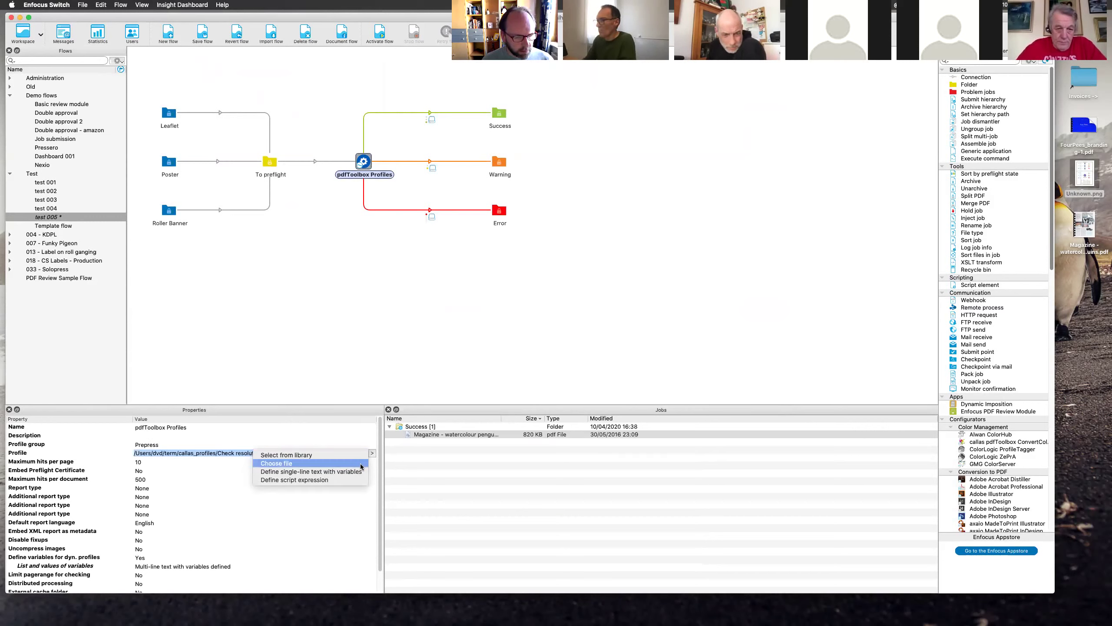
click(361, 464)
click(569, 146)
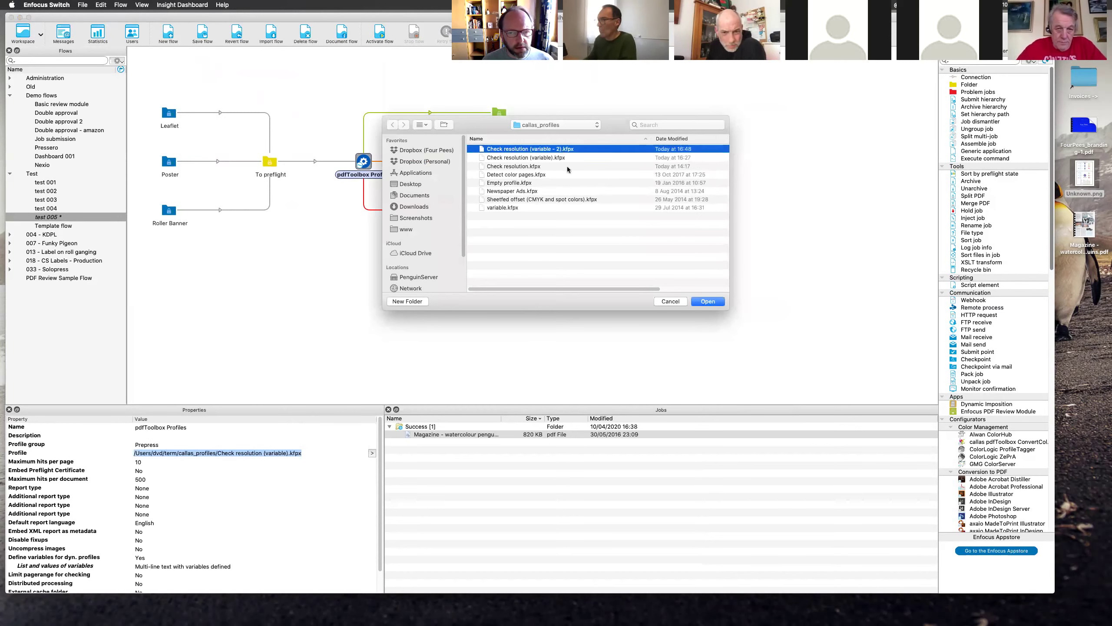
click(698, 302)
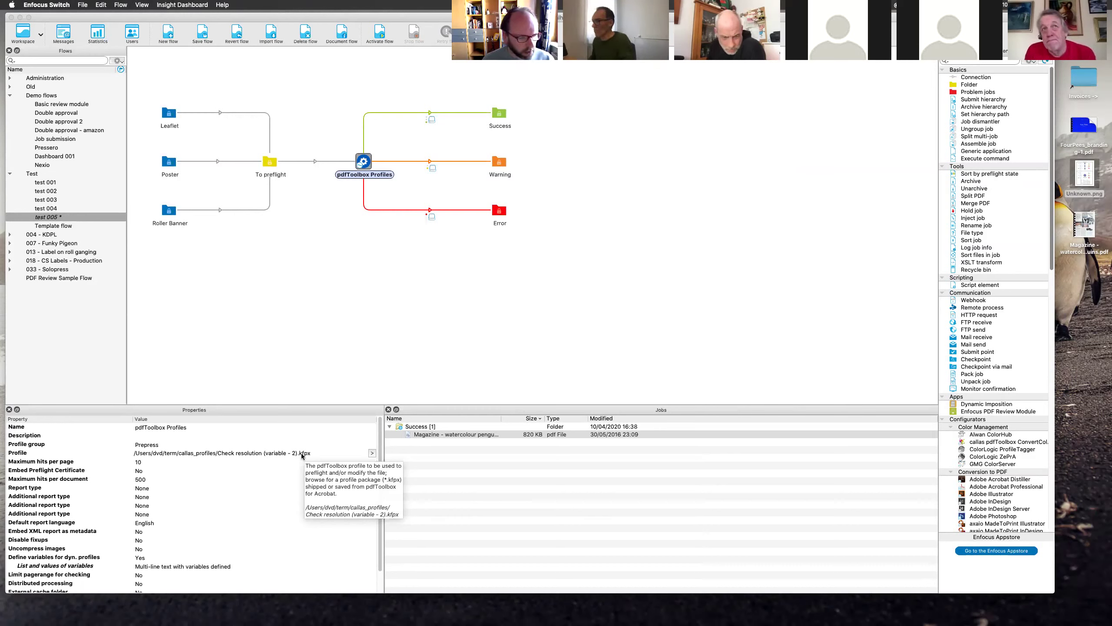
click(309, 455)
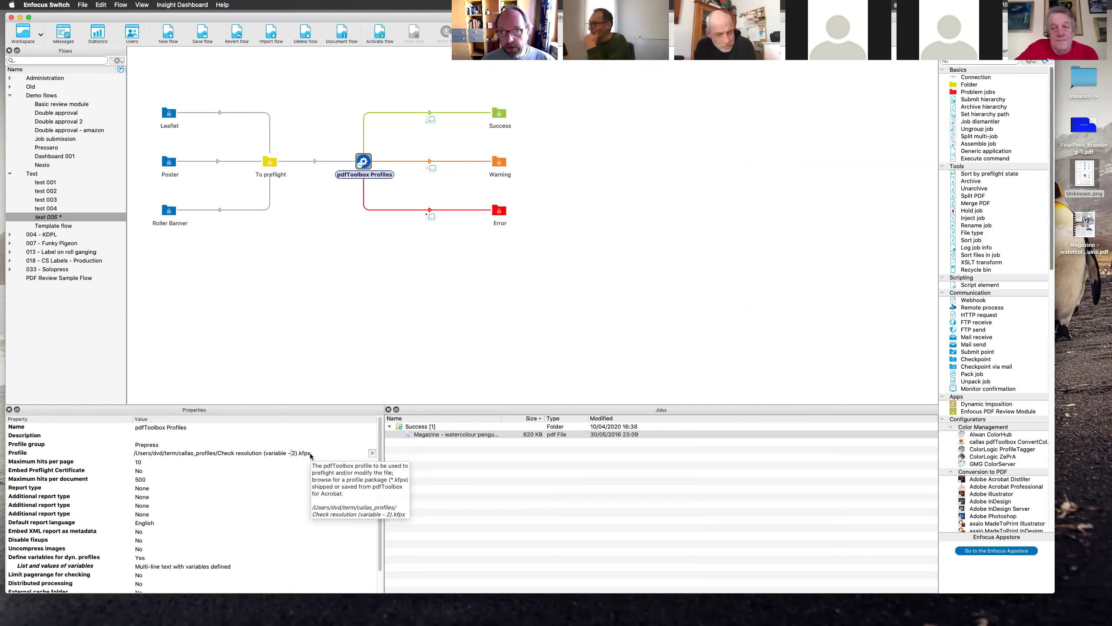
Step: Add the line "fpCreateBleed=1" below fpResolution in the Leaflet folder's job private data
click(183, 566)
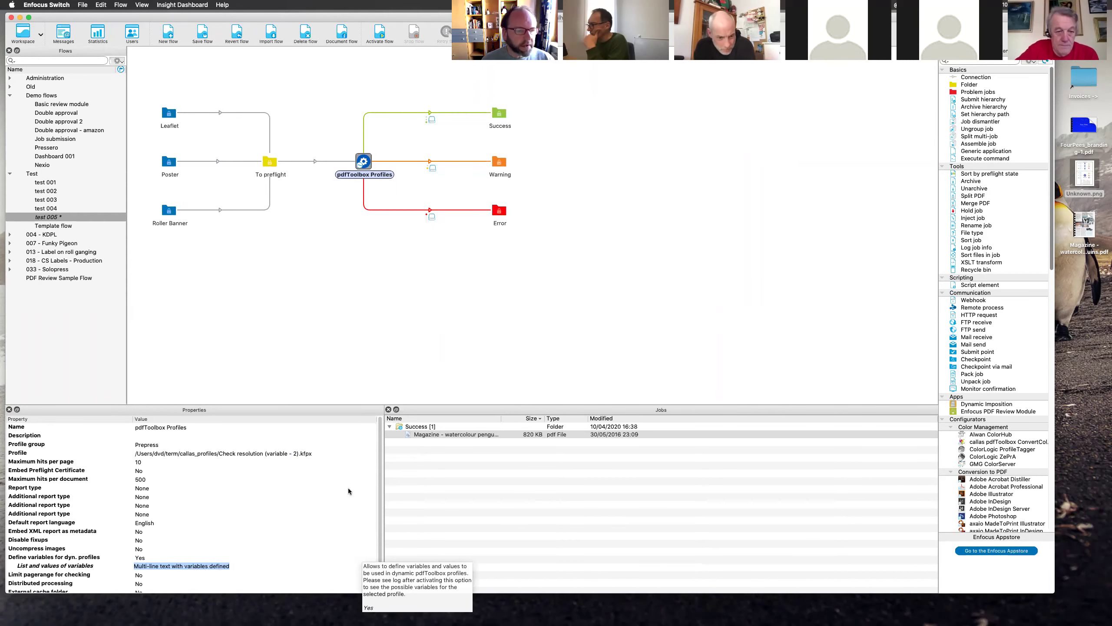
click(173, 132)
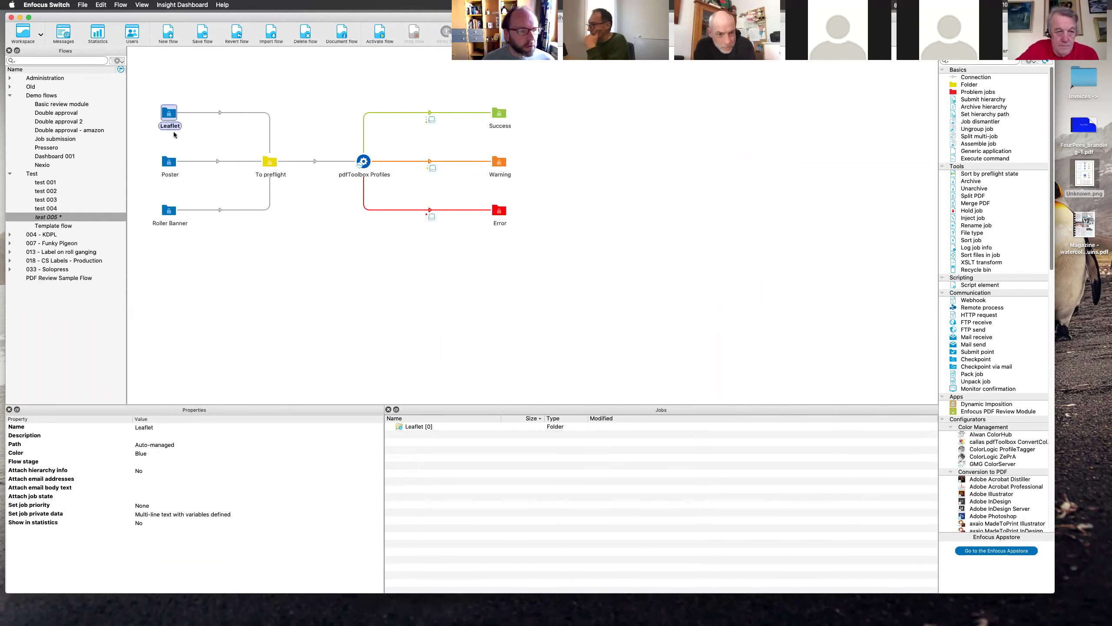
click(207, 514)
click(379, 514)
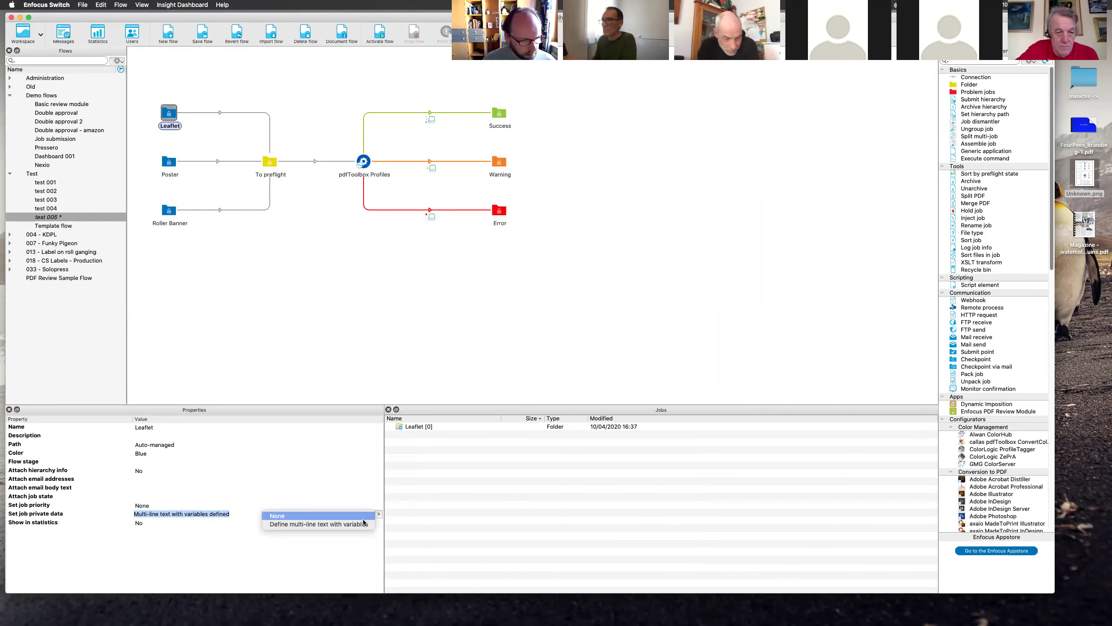
click(359, 524)
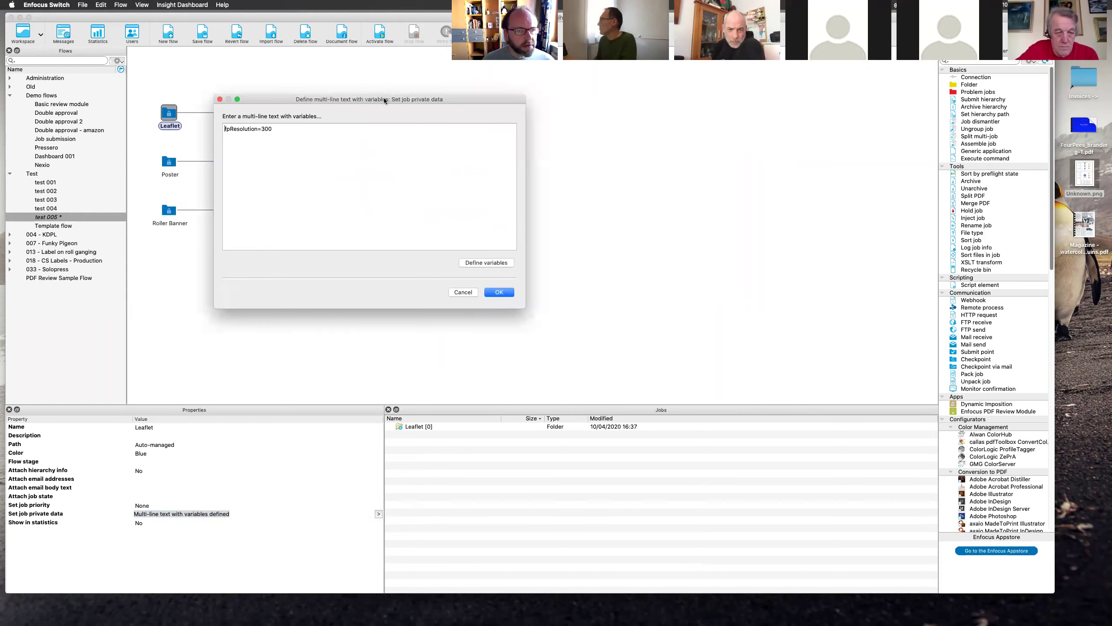
drag(388, 94, 606, 175)
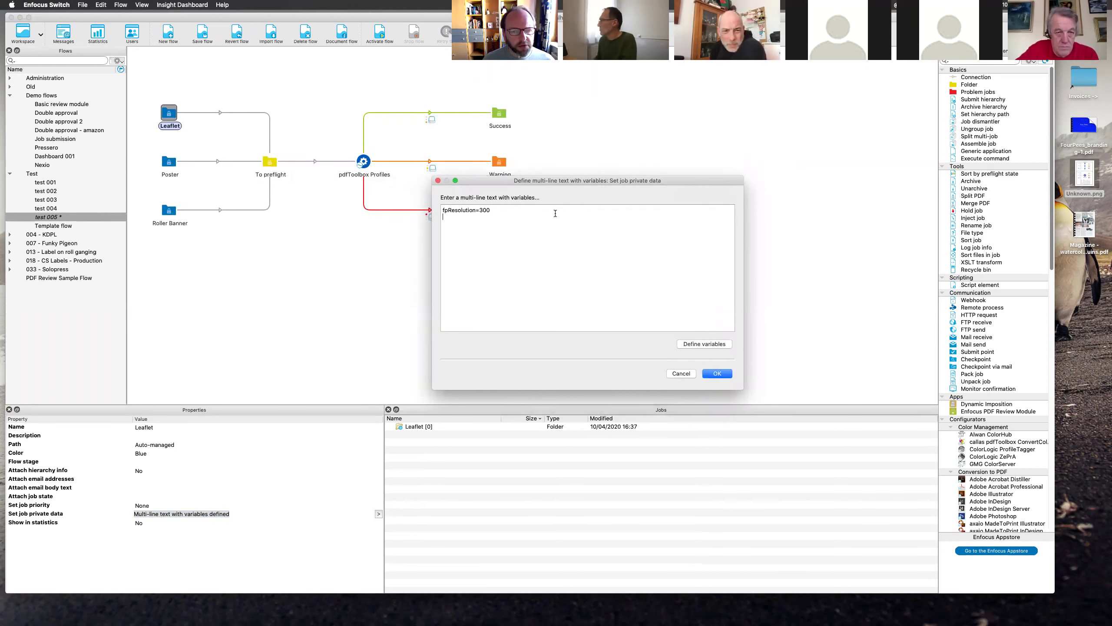
key(Return)
text(p)
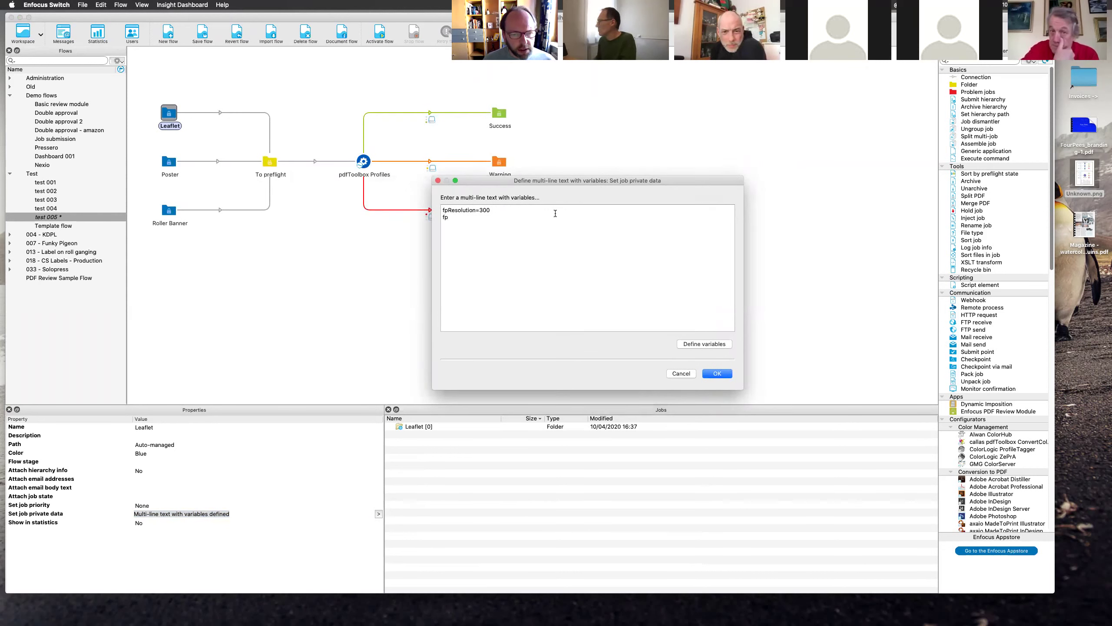
text(CreateBle)
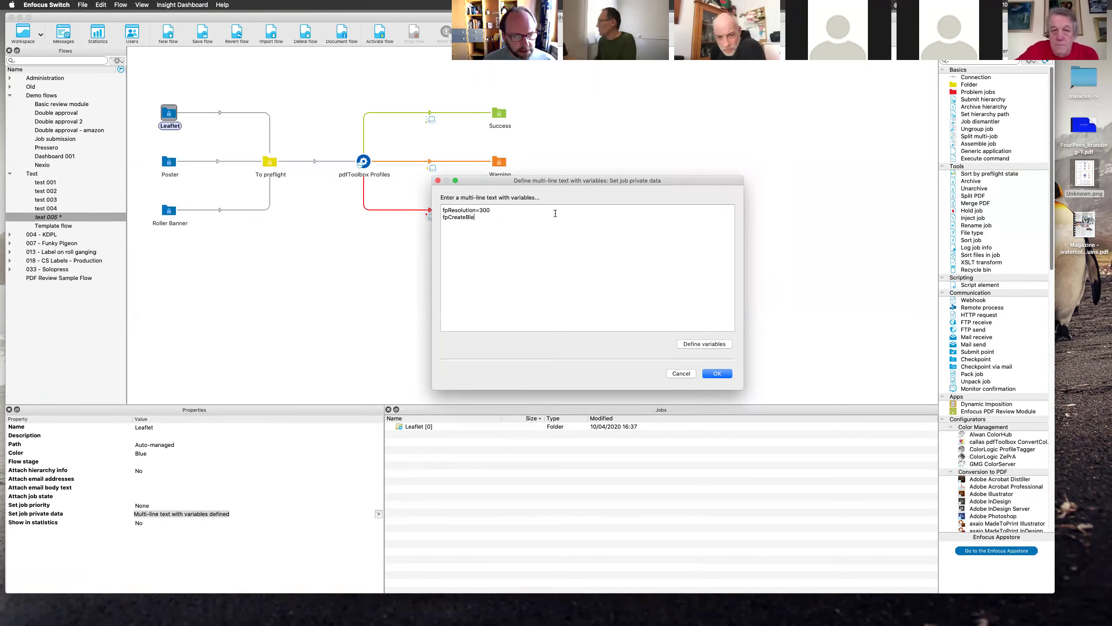
text(ed=1)
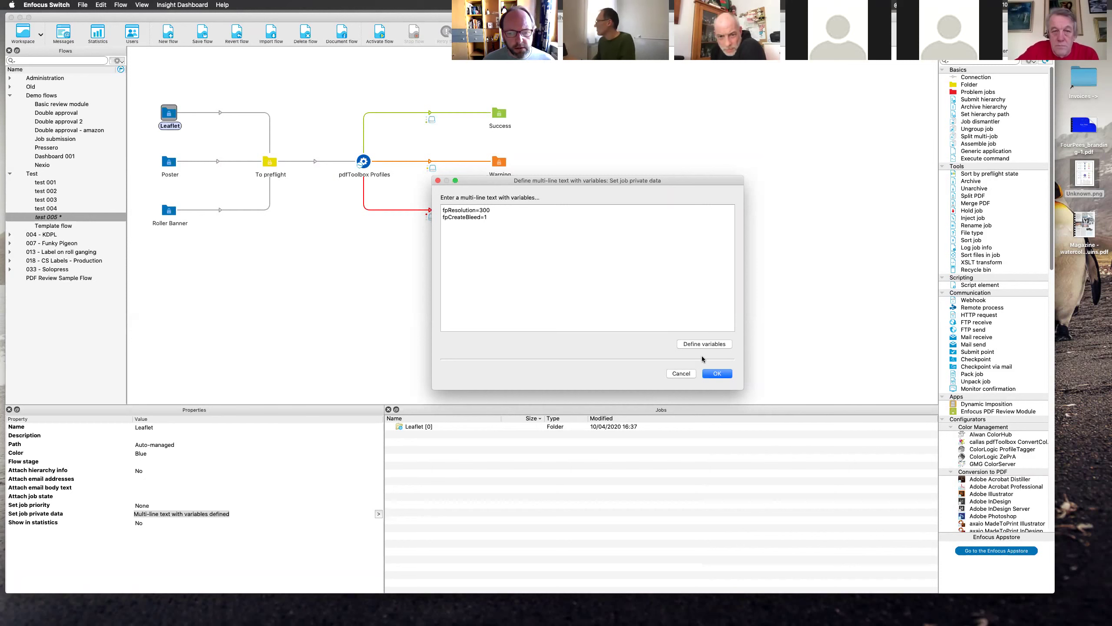
Step: Copy the fpCreateBleed line and confirm the Leaflet folder's private data
drag(500, 219, 420, 218)
key(super+c)
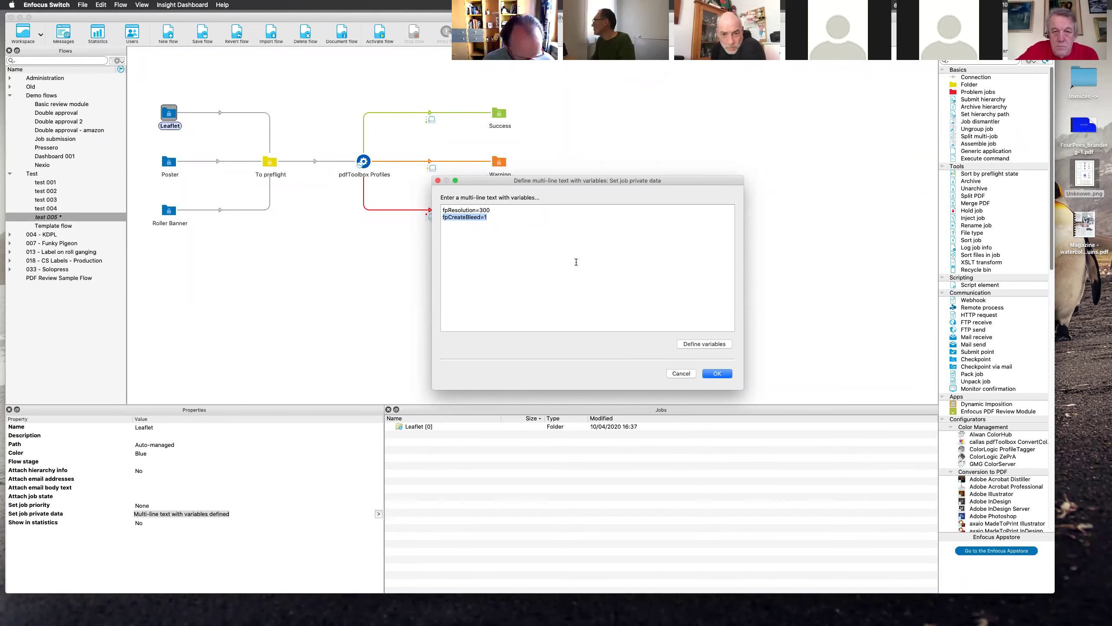
key(Return)
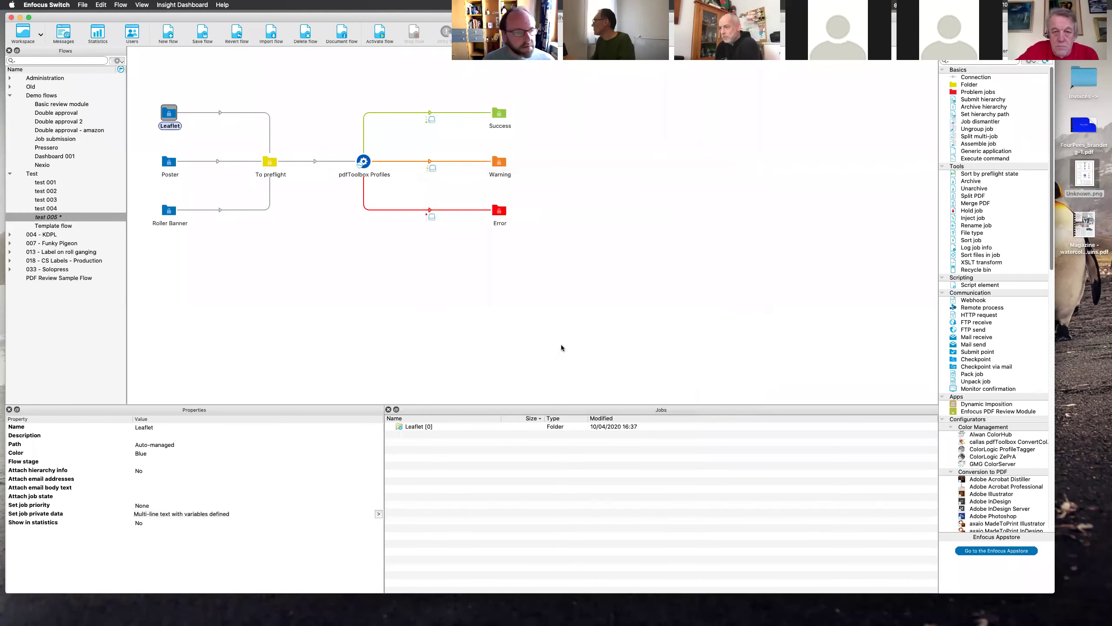
Step: Add the copied fpCreateBleed line to the Poster folder's job private data with the value 0, and confirm it
click(170, 160)
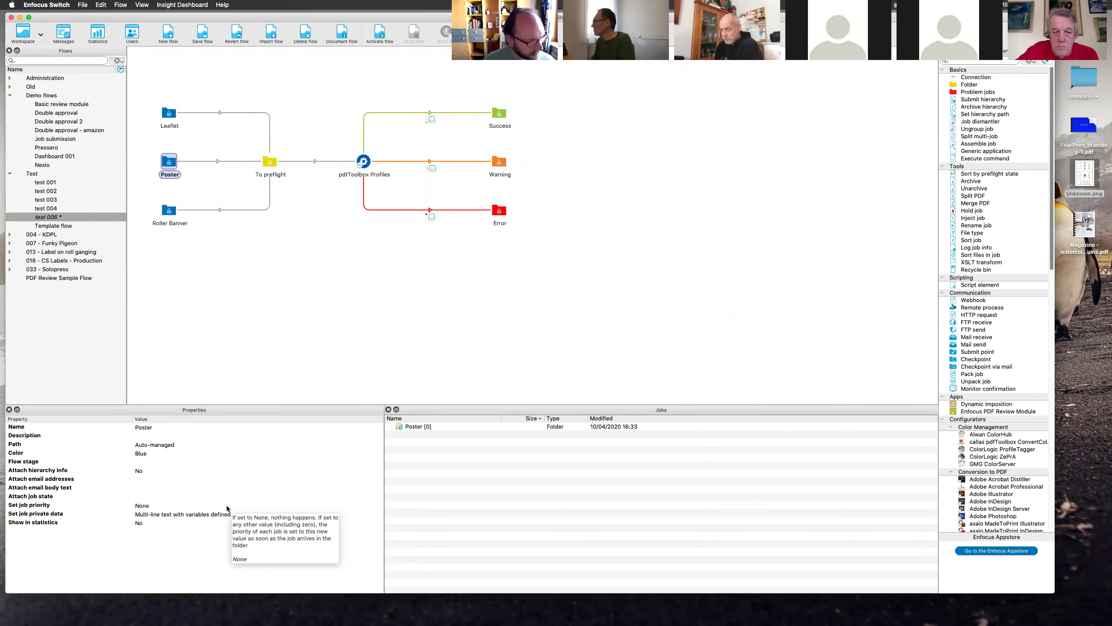
click(219, 513)
click(379, 513)
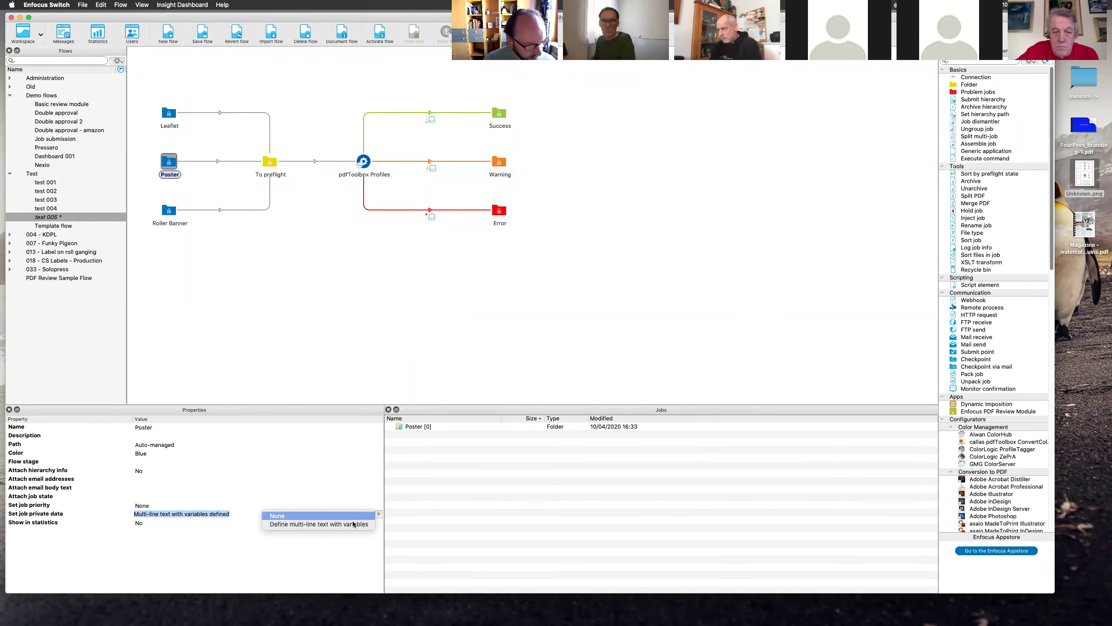
click(363, 522)
click(504, 239)
key(Return)
key(super+v)
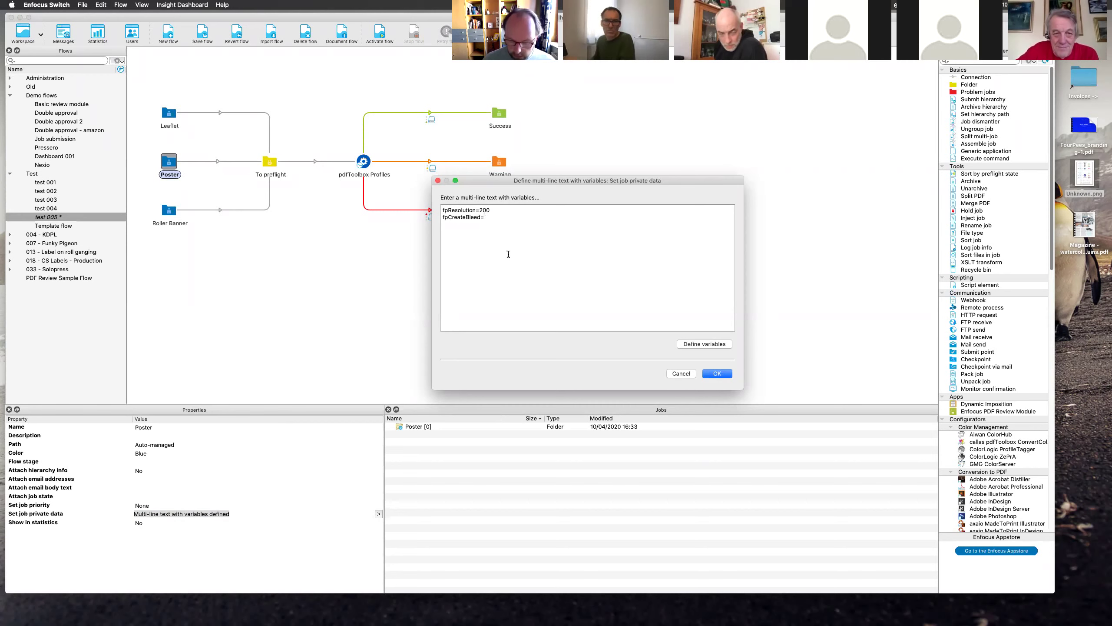
click(711, 375)
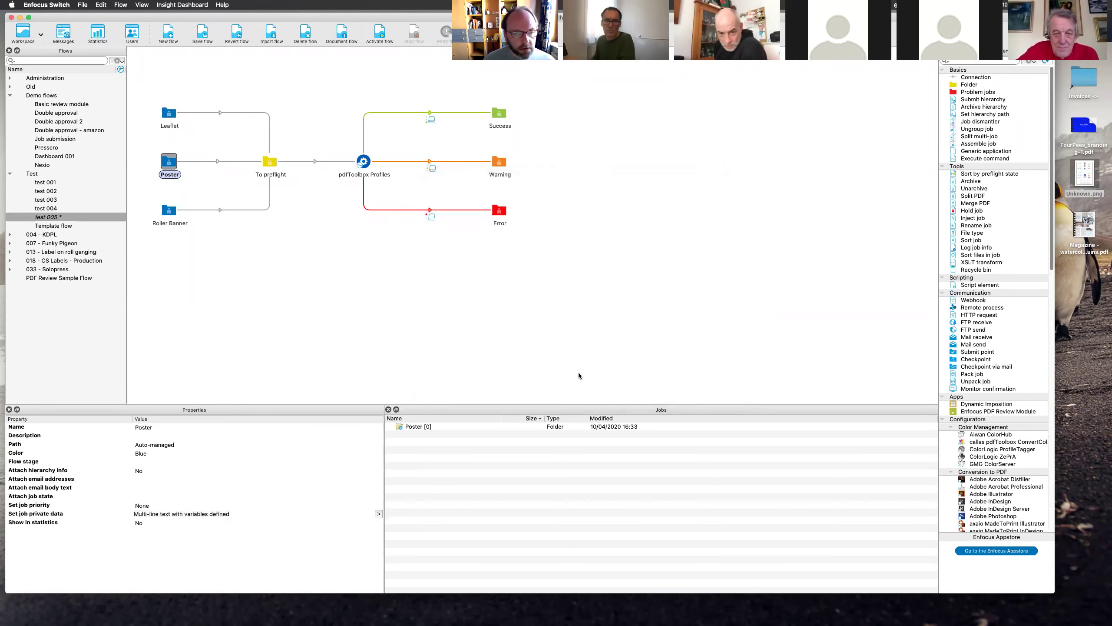
Step: Add "fpCreateBleed=0" below fpResolution in the Roller Banner folder's job private data and confirm it
click(168, 211)
click(215, 513)
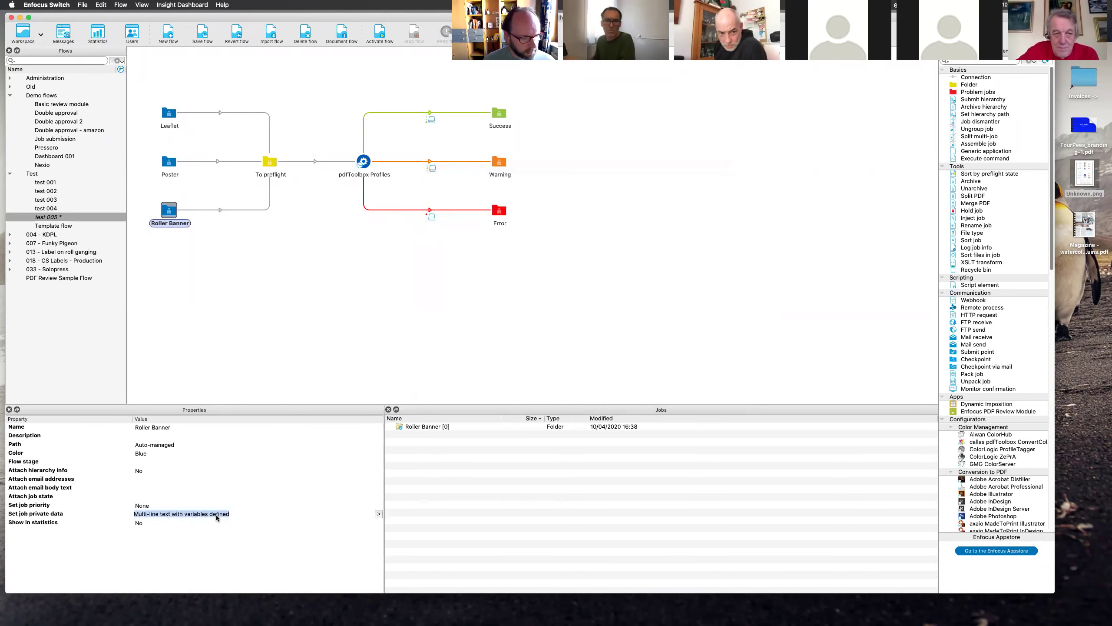
click(380, 515)
click(363, 525)
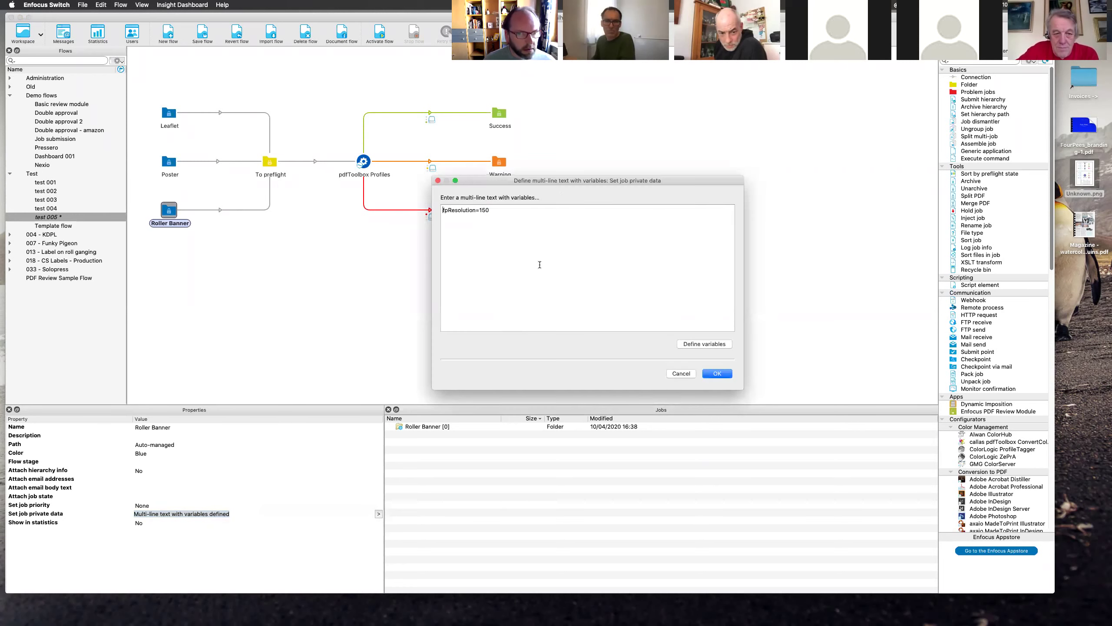
key(Return)
text(fpCreateBleed=)
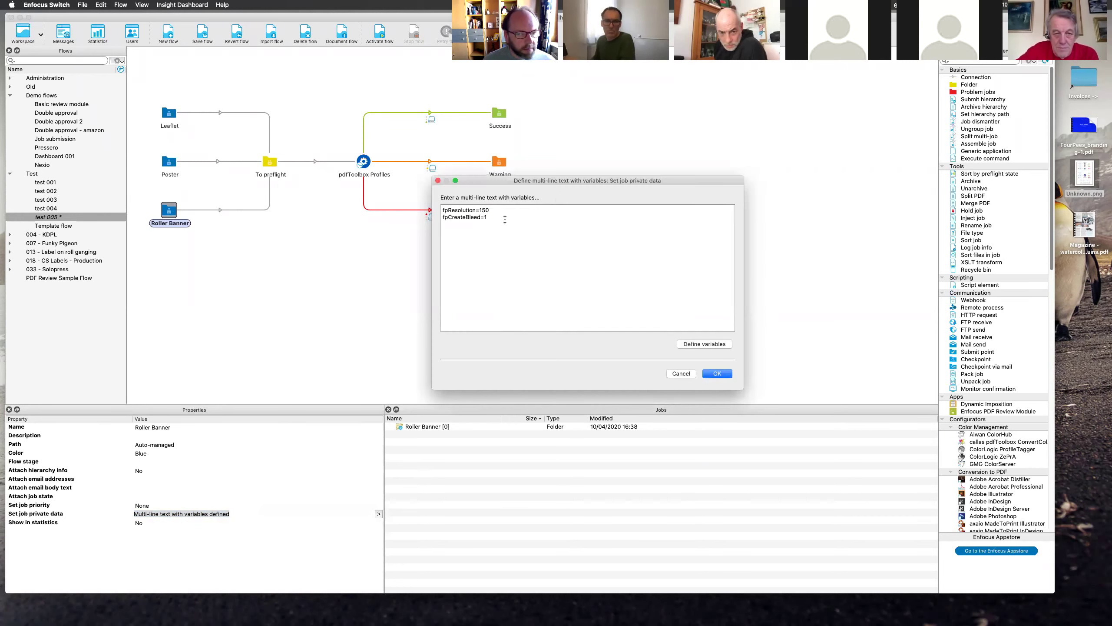
text(0)
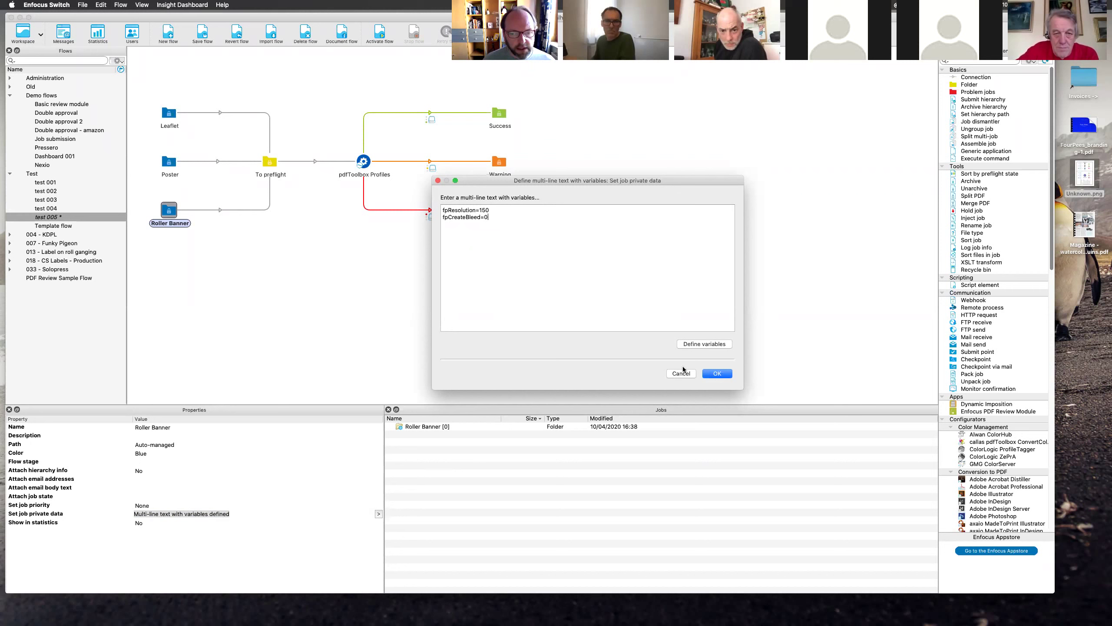
click(720, 374)
click(509, 327)
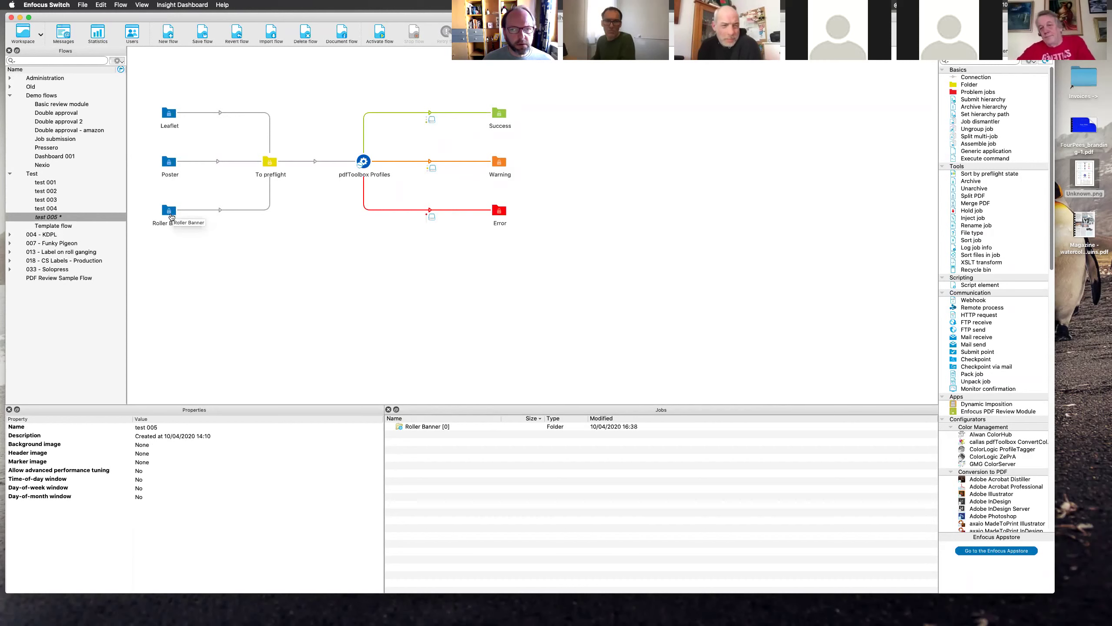
Step: Start a second line "toggleCreateBleed:" in the pdfToolbox Profiles element's list and values of variables
click(364, 161)
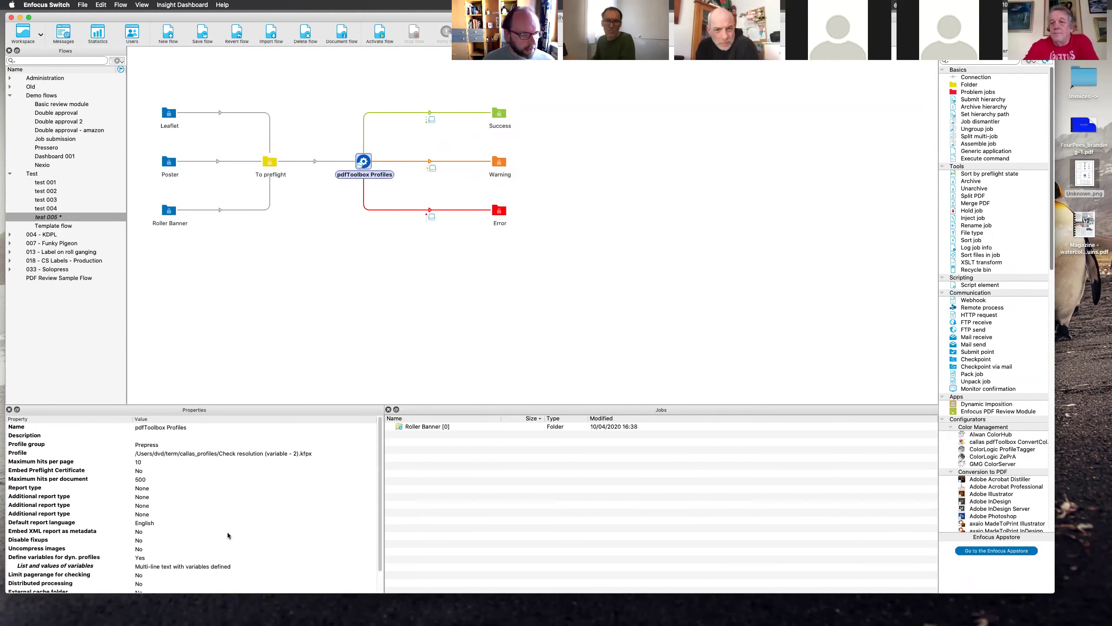
click(192, 566)
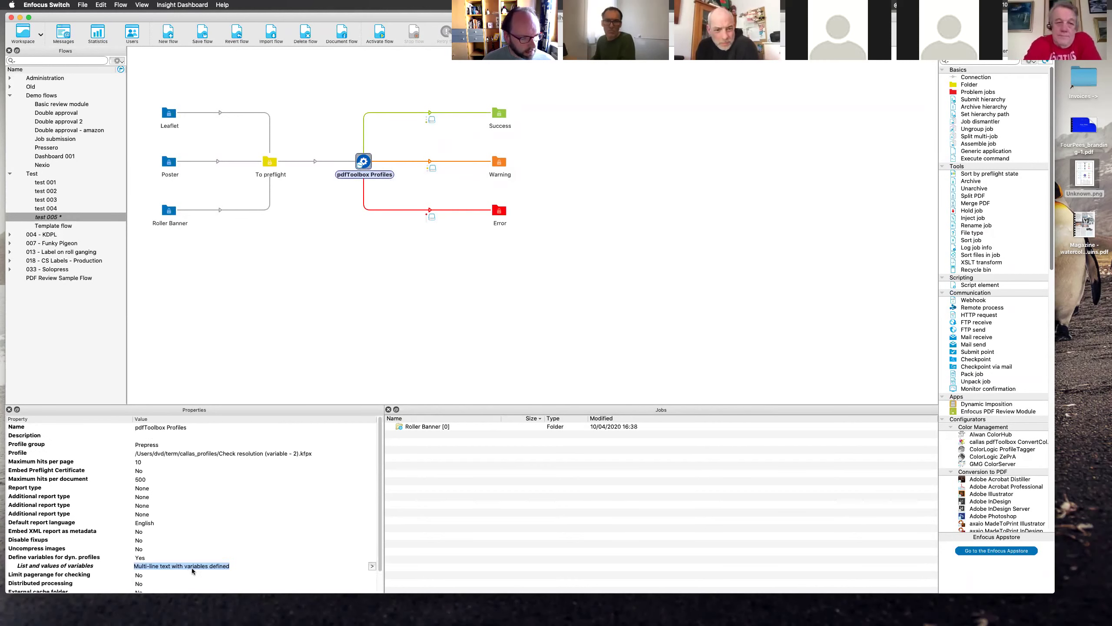
click(371, 568)
click(359, 575)
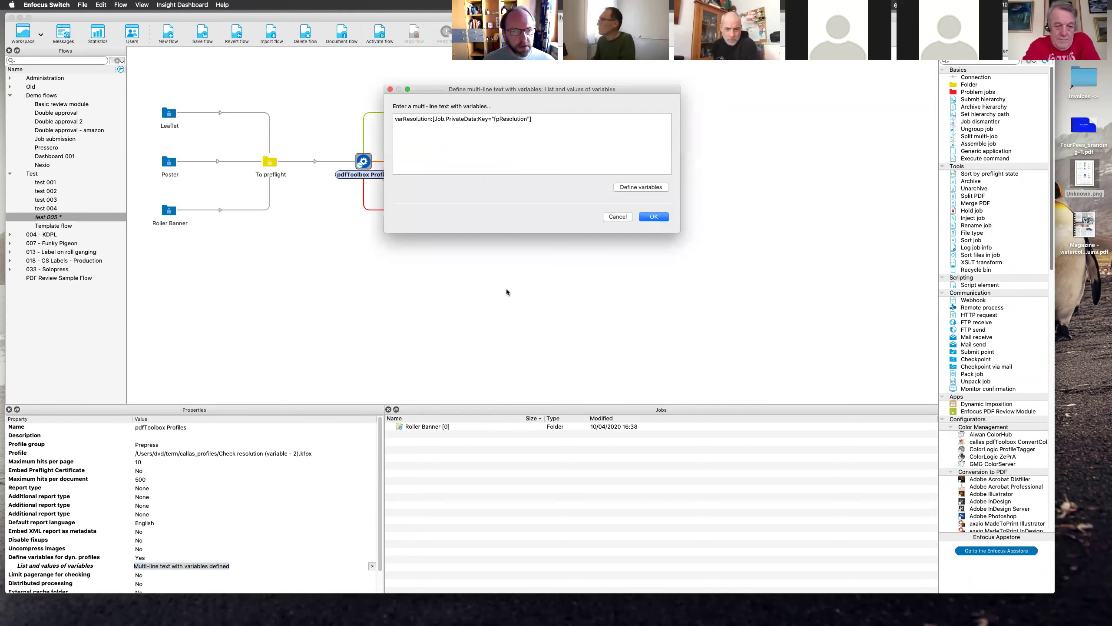
drag(569, 88, 626, 172)
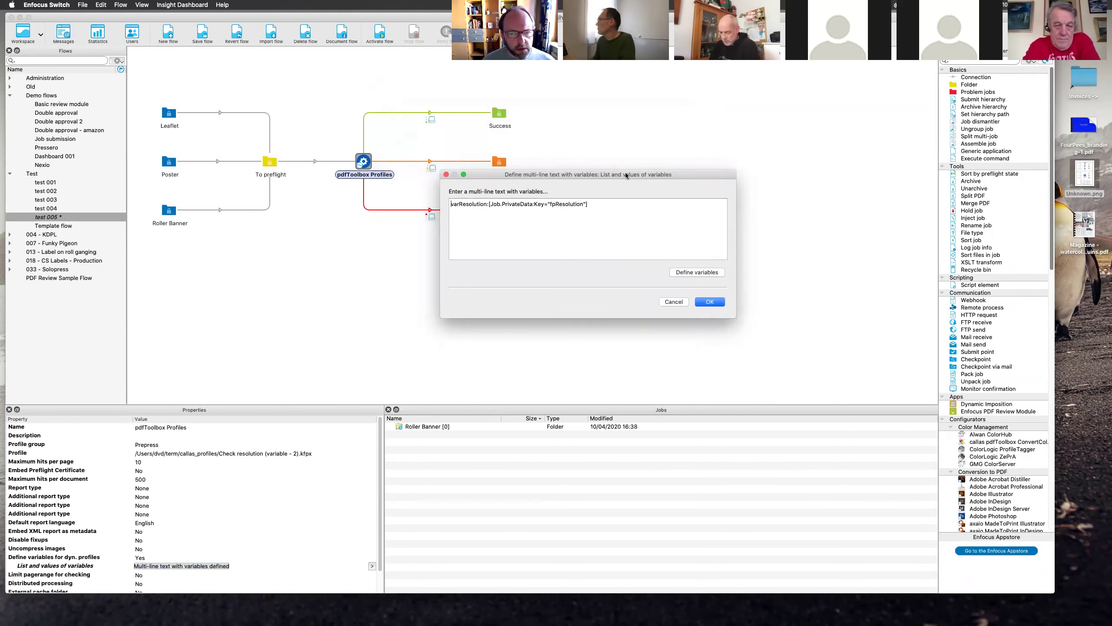
click(597, 203)
key(Return)
text(var)
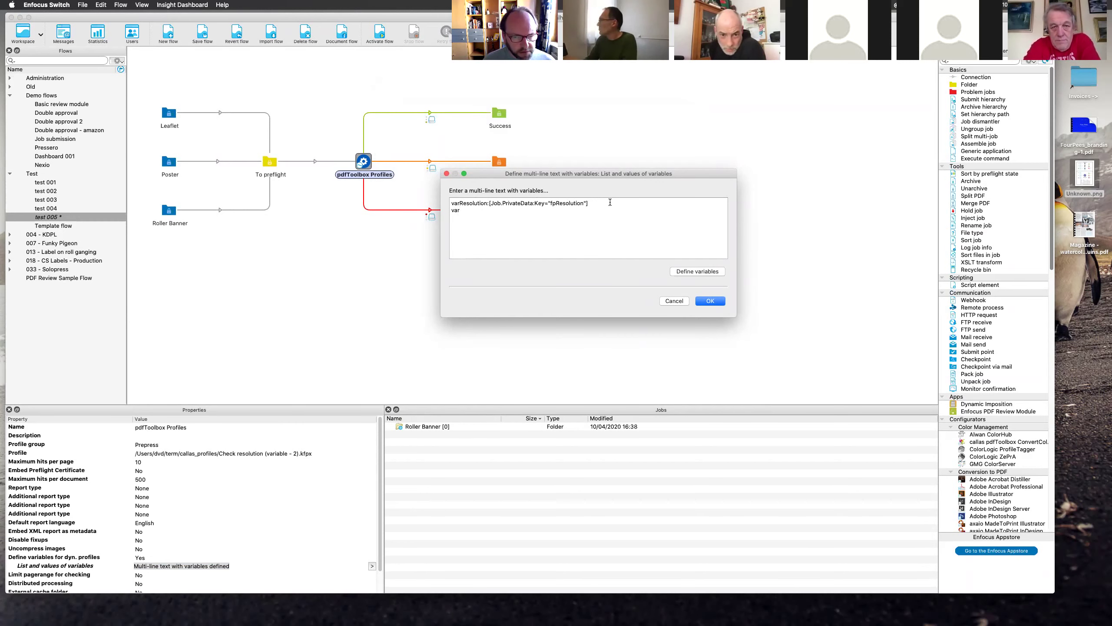
key(BackSpace)
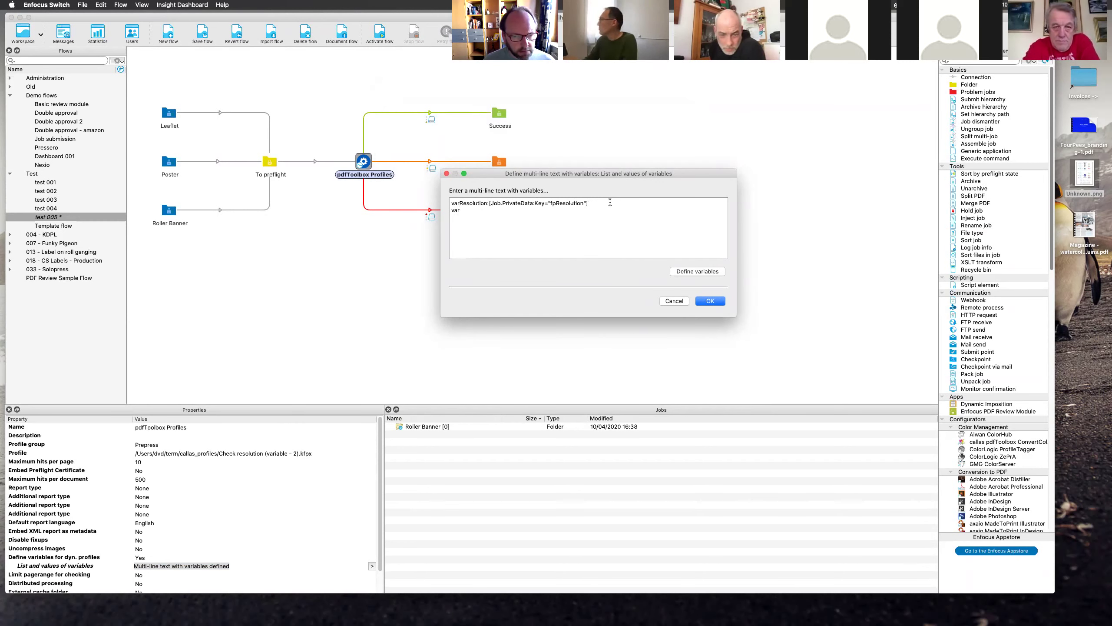
key(BackSpace)
key(BackSpace)
text(togg)
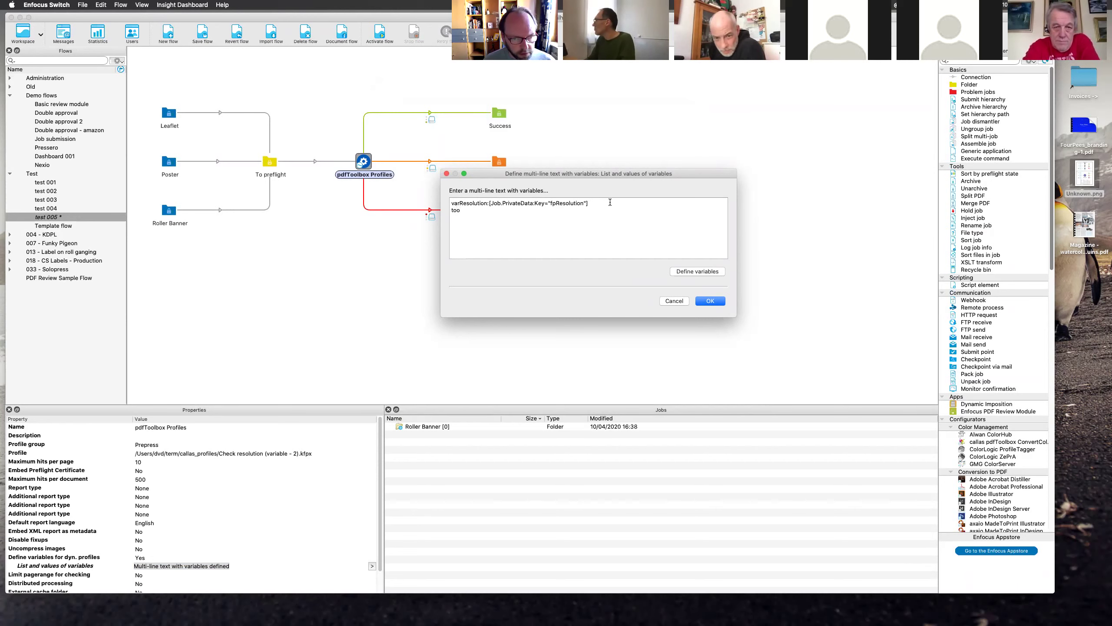
text(leCreateBleed)
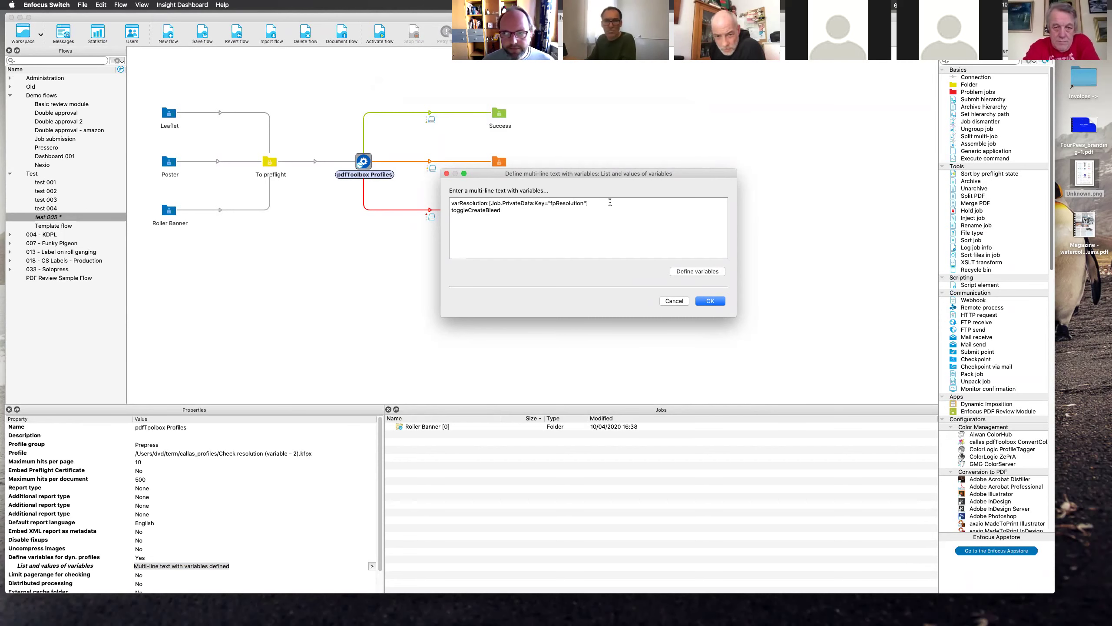
text(:)
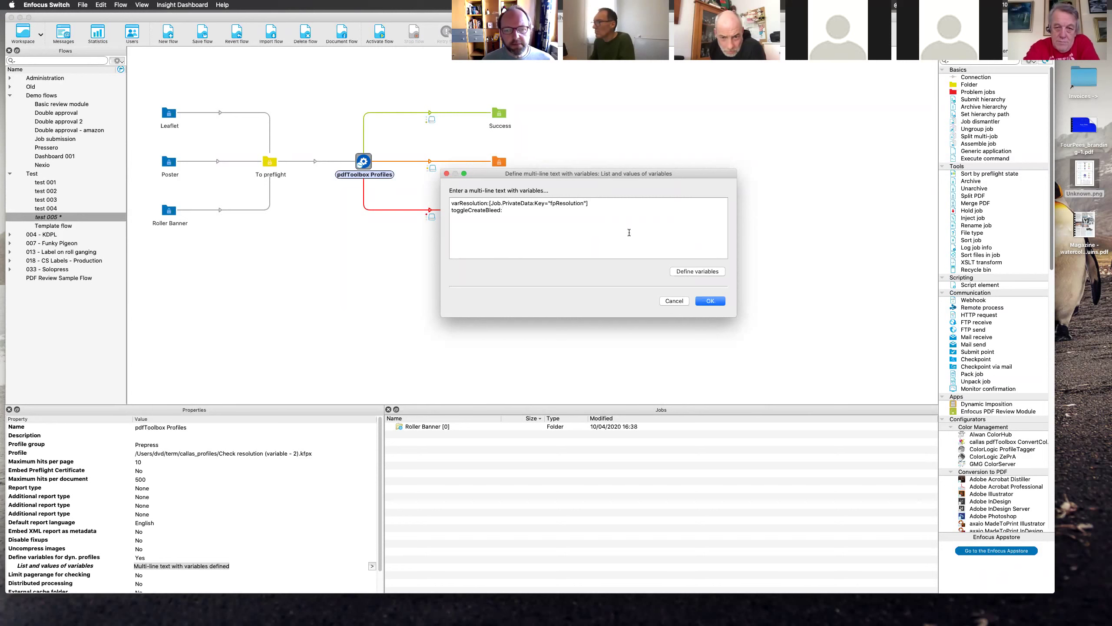
Step: Set toggleCreateBleed to [Job.PrivateData:Key="fpCreateBleed"], based on a copy of the varResolution expression, and confirm the variable list
drag(590, 203, 489, 201)
key(super+c)
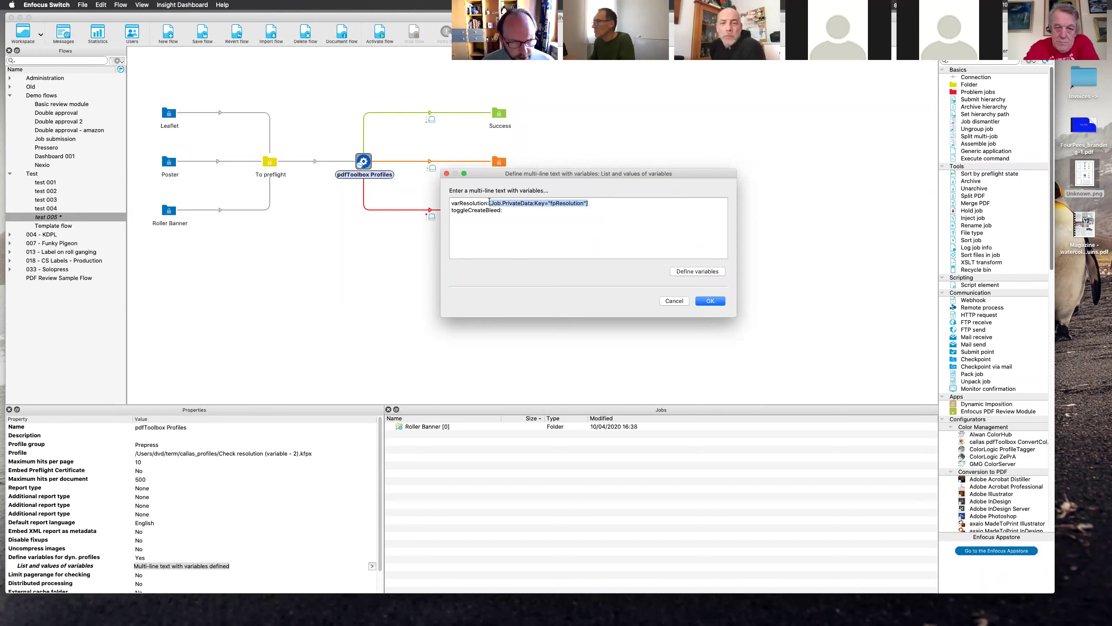
click(578, 206)
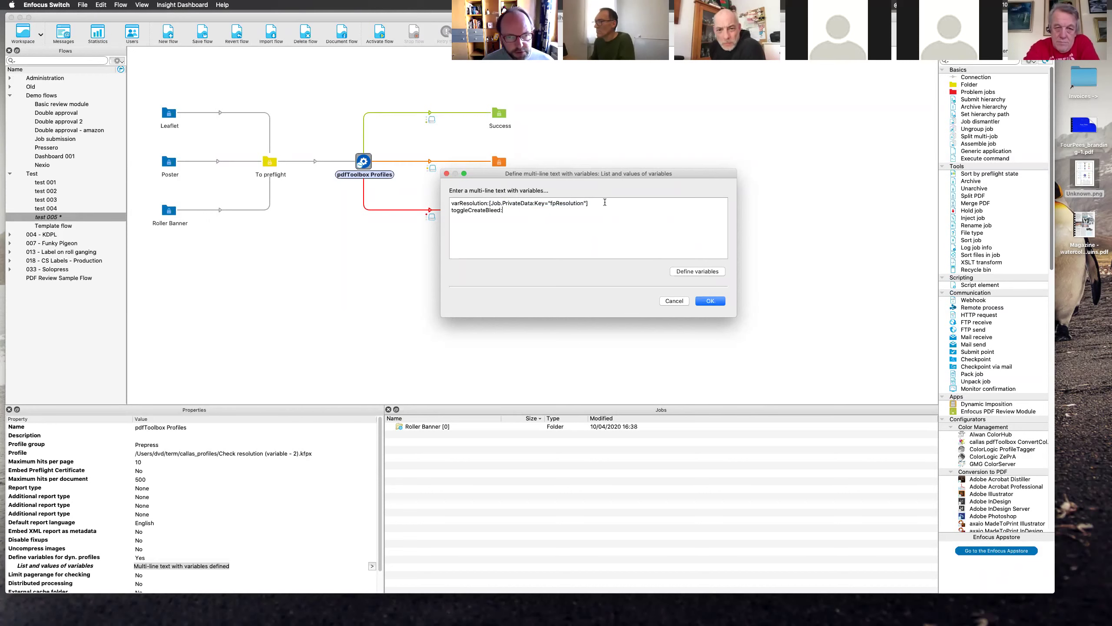
key(super+v)
key(Left)
key(Left)
key(alt+shift+Left)
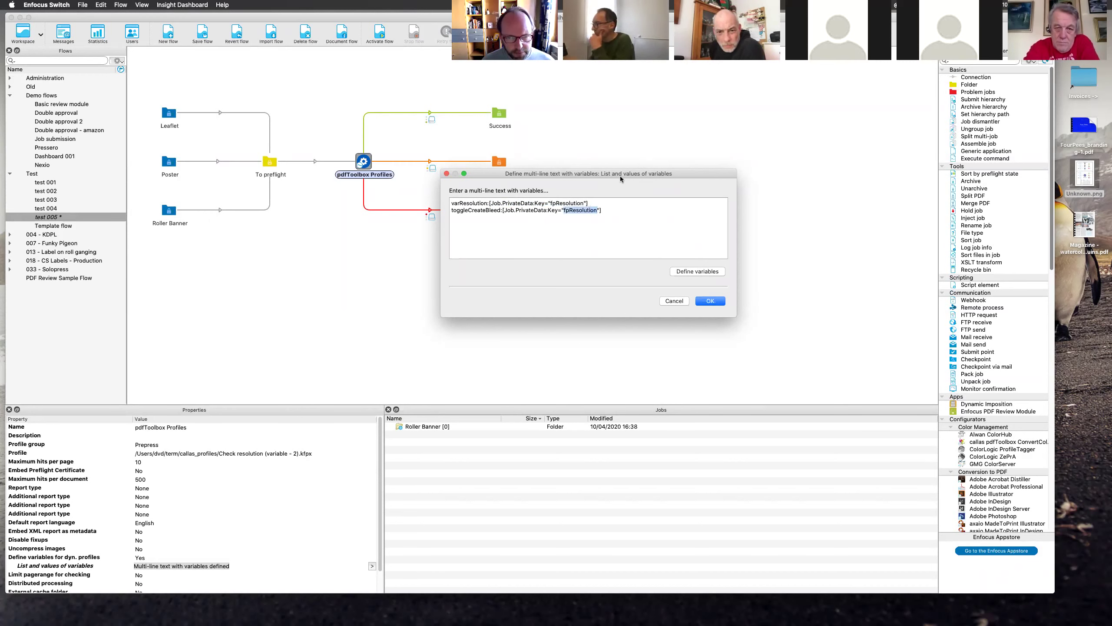
text(fpCreateBleed)
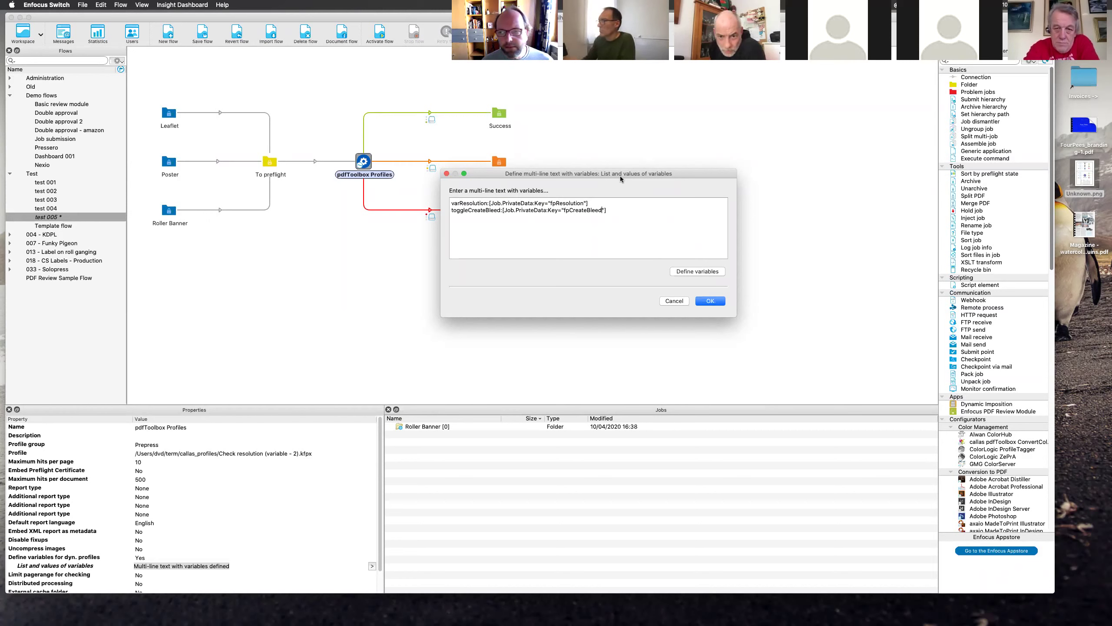
click(710, 302)
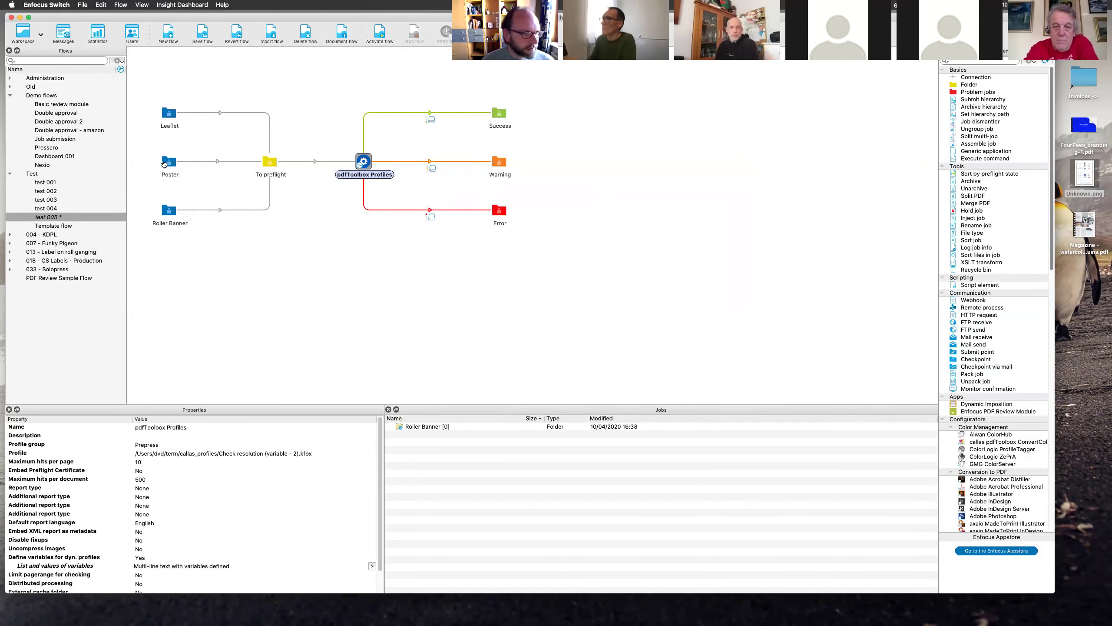
Step: Check the job private data defined on the Poster folder, then deselect the folder
click(164, 164)
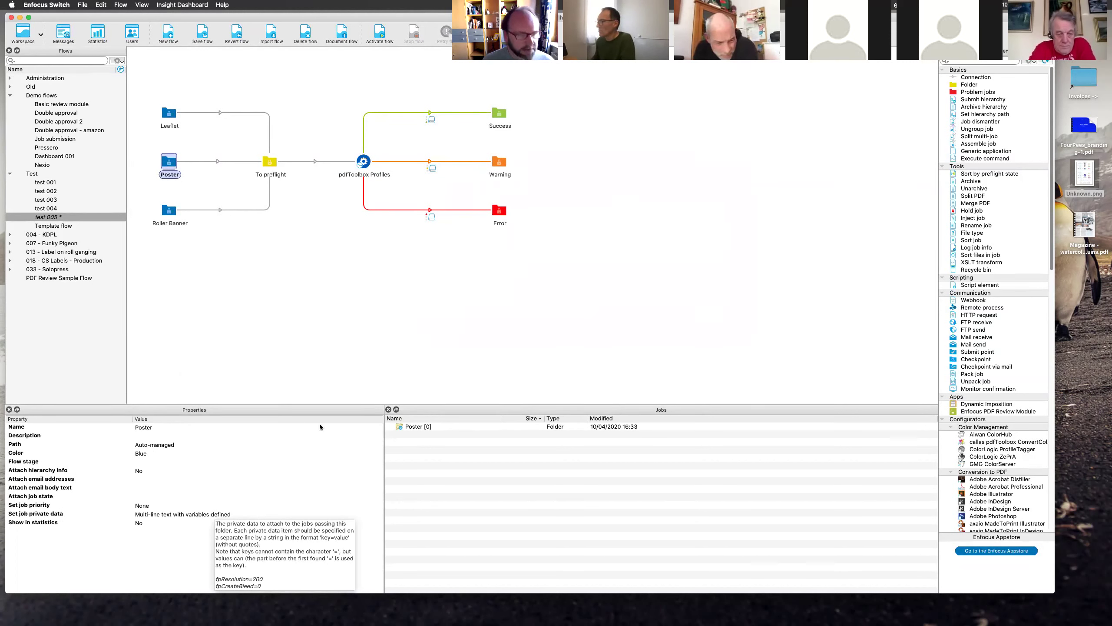
click(297, 272)
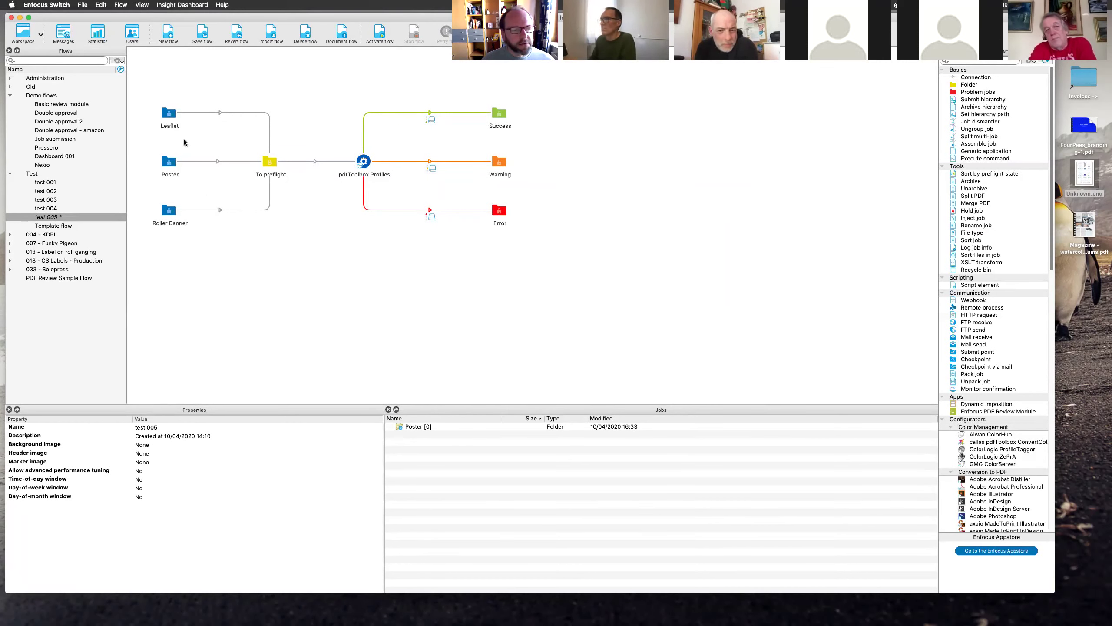
Step: Check the Leaflet folder's job private data, and examine how the pdfToolbox Profiles variable list maps varResolution and toggleCreateBleed to it
click(172, 124)
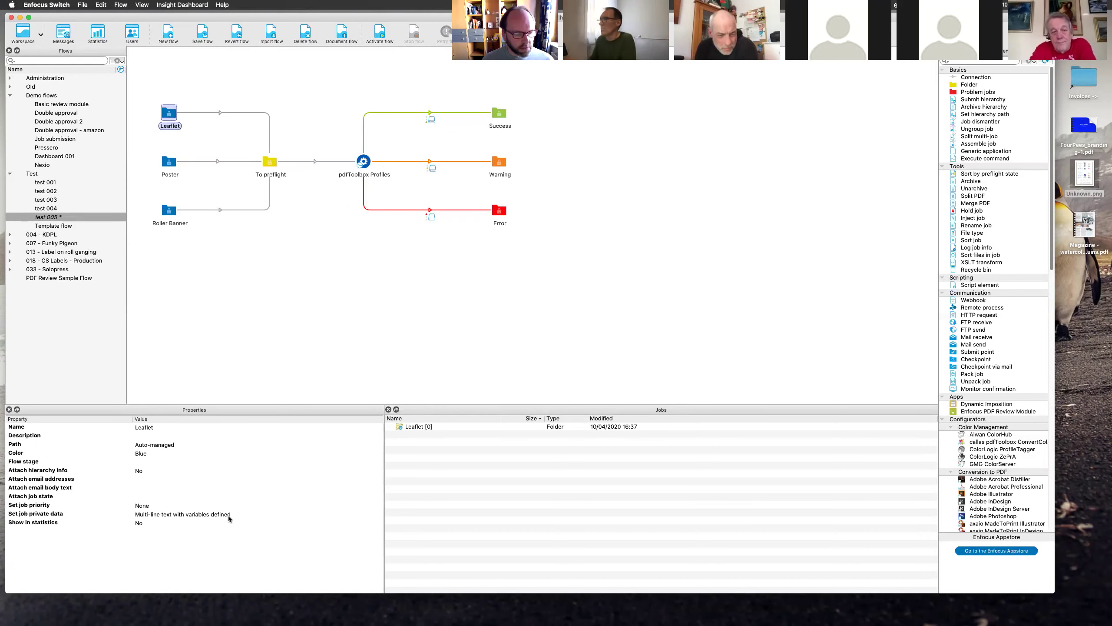
mouse_move(229, 519)
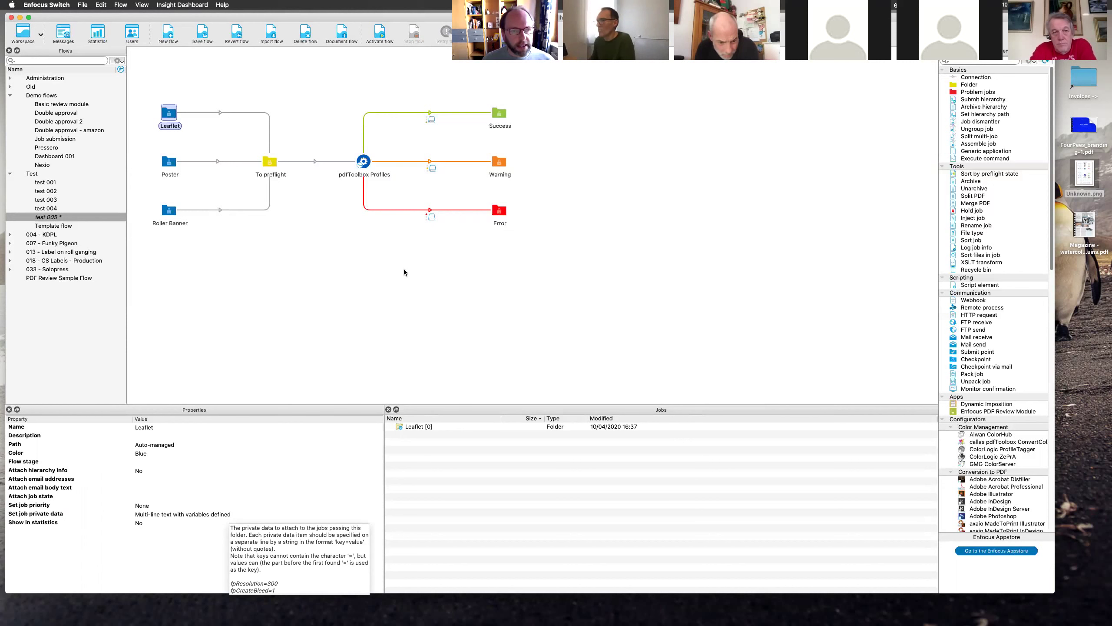
click(362, 170)
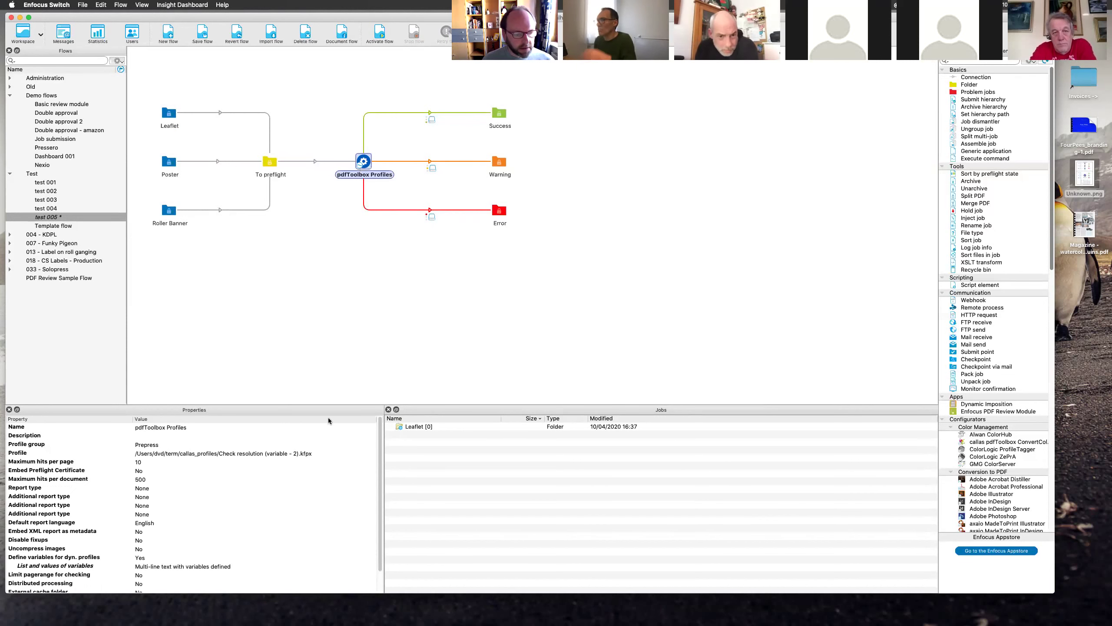
click(242, 566)
click(372, 566)
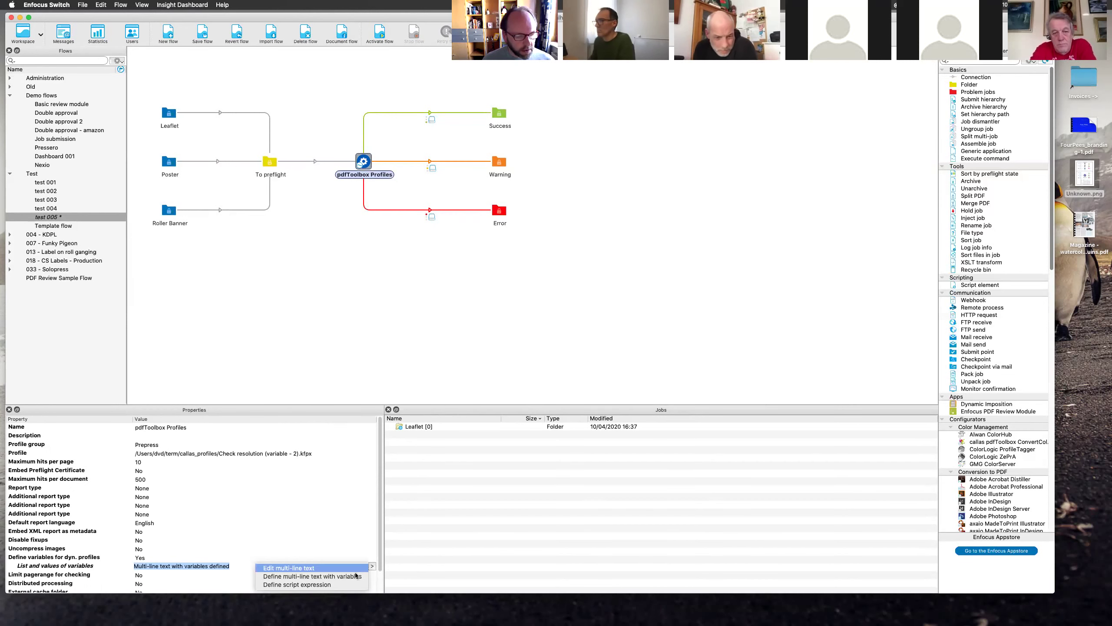
click(307, 572)
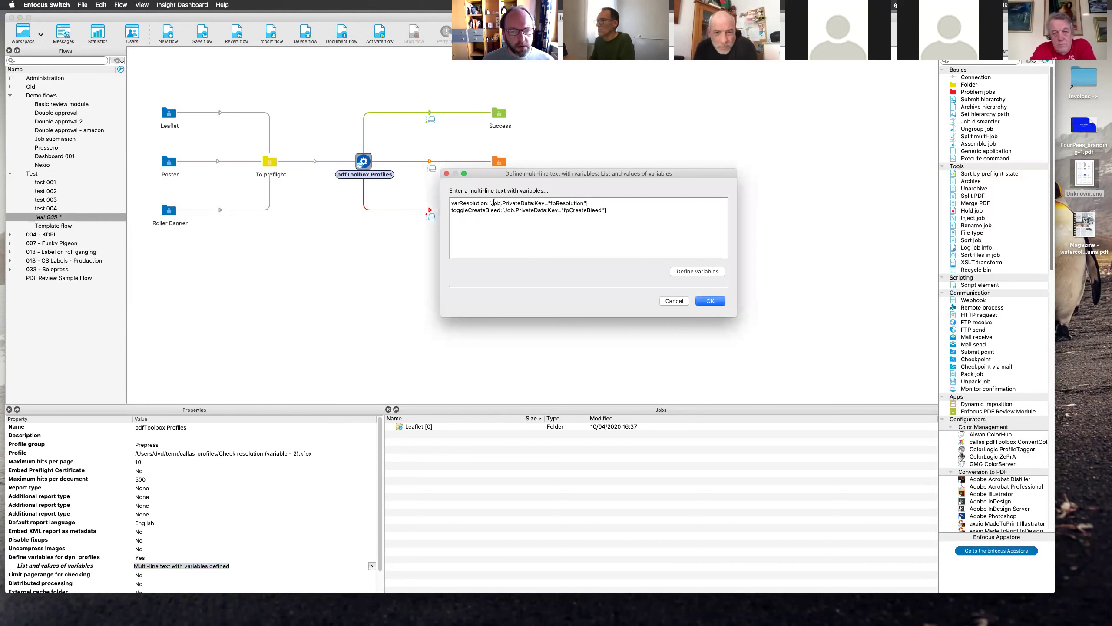
drag(489, 203, 599, 202)
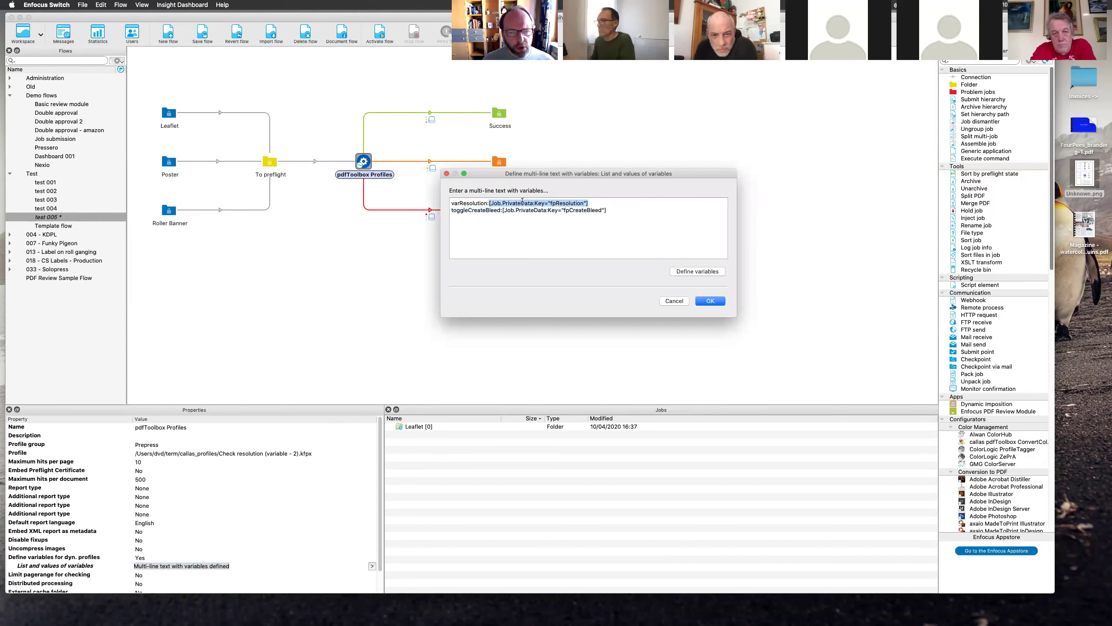
click(592, 213)
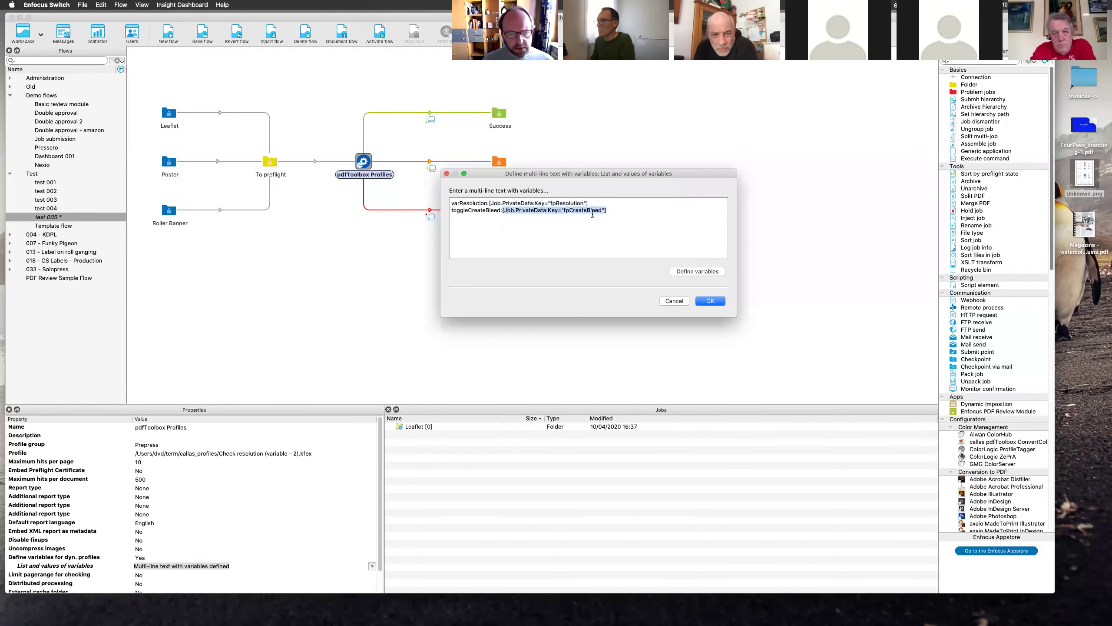
double_click(464, 203)
double_click(468, 211)
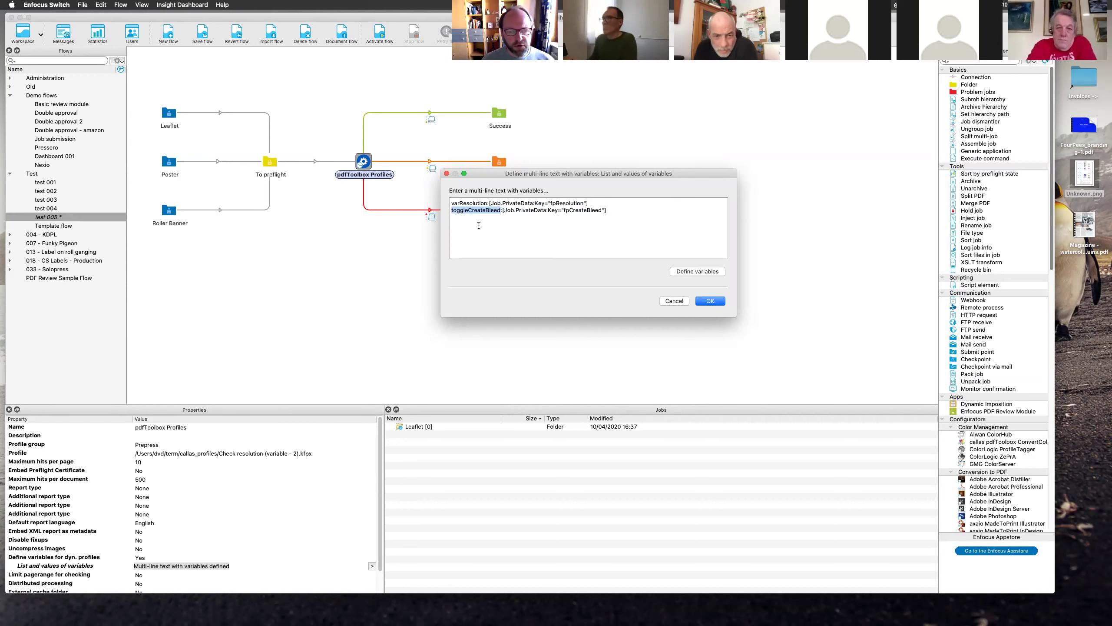
double_click(521, 210)
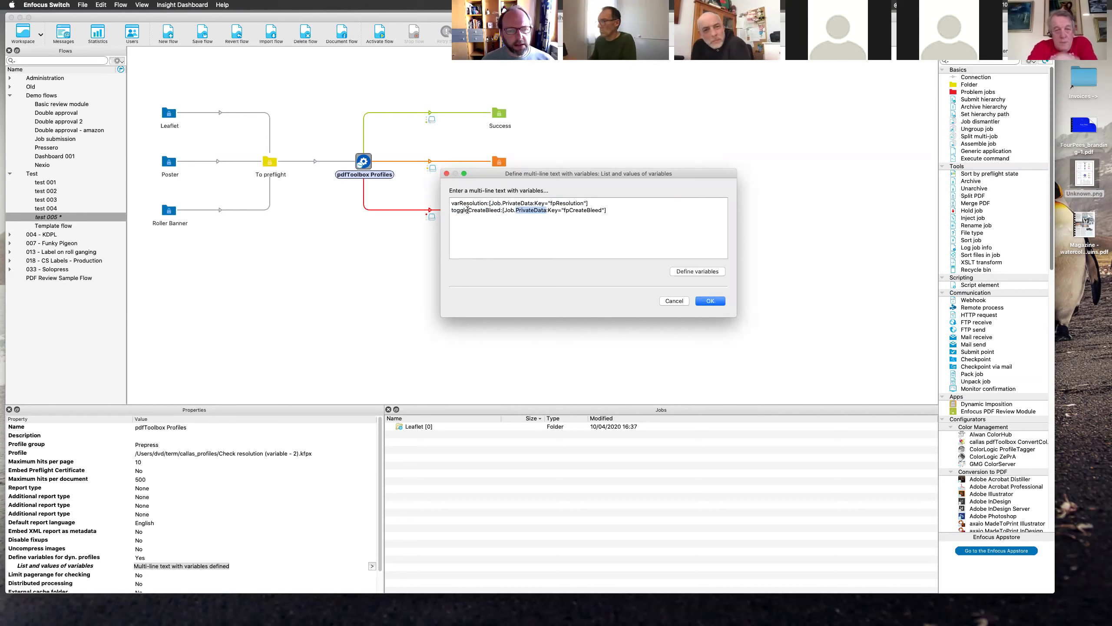
double_click(468, 210)
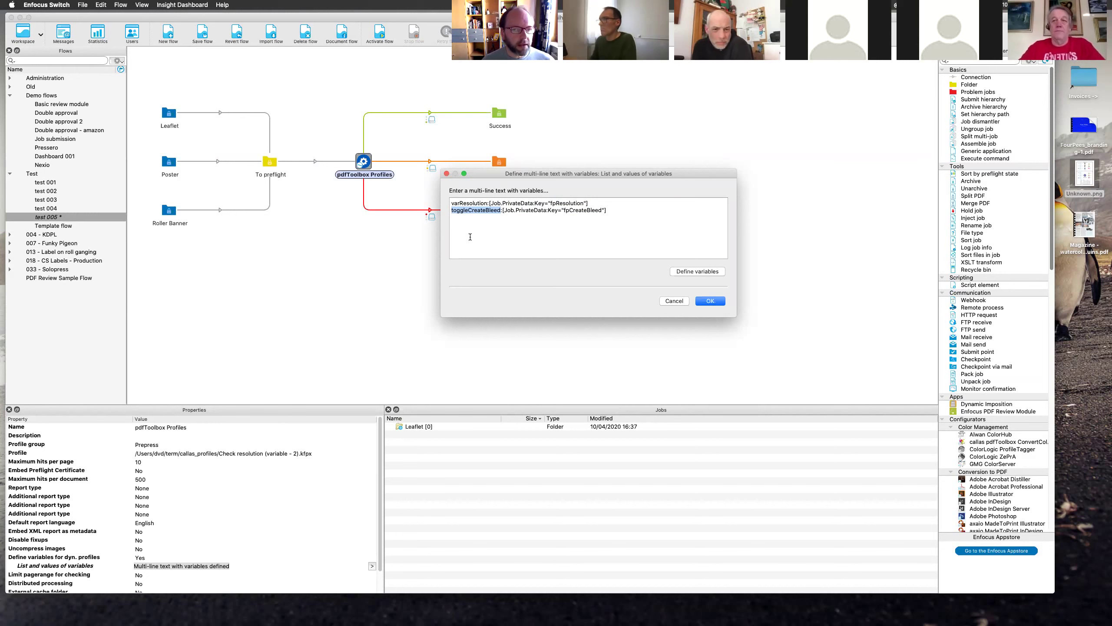
Step: Try the fixed value 1 for toggleCreateBleed in place of its private data expression, and discard the edit
drag(608, 210, 509, 212)
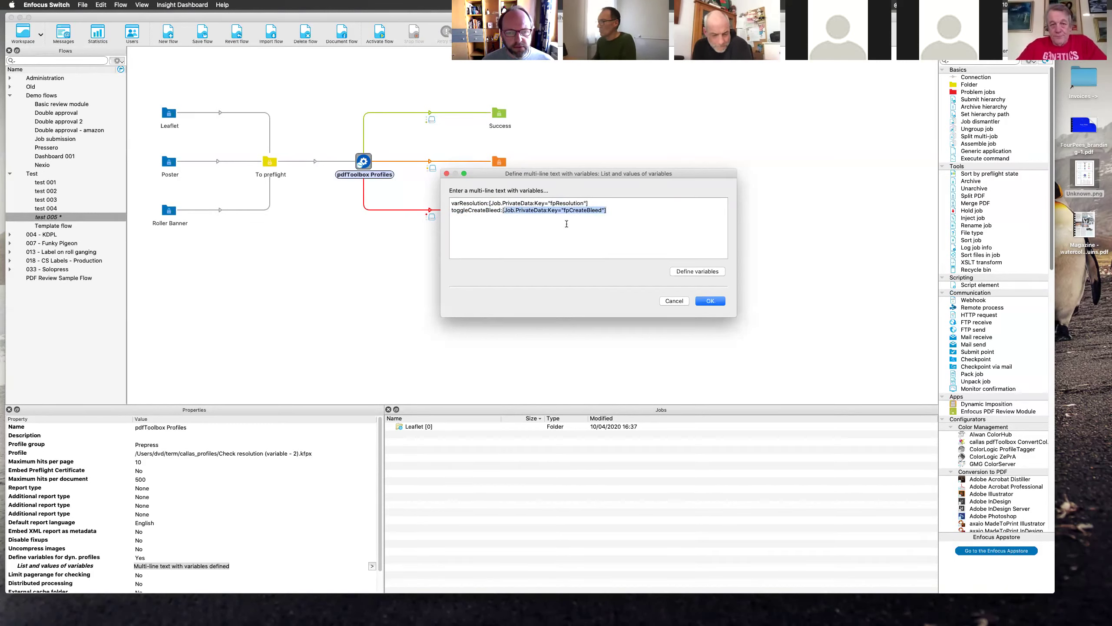
key(BackSpace)
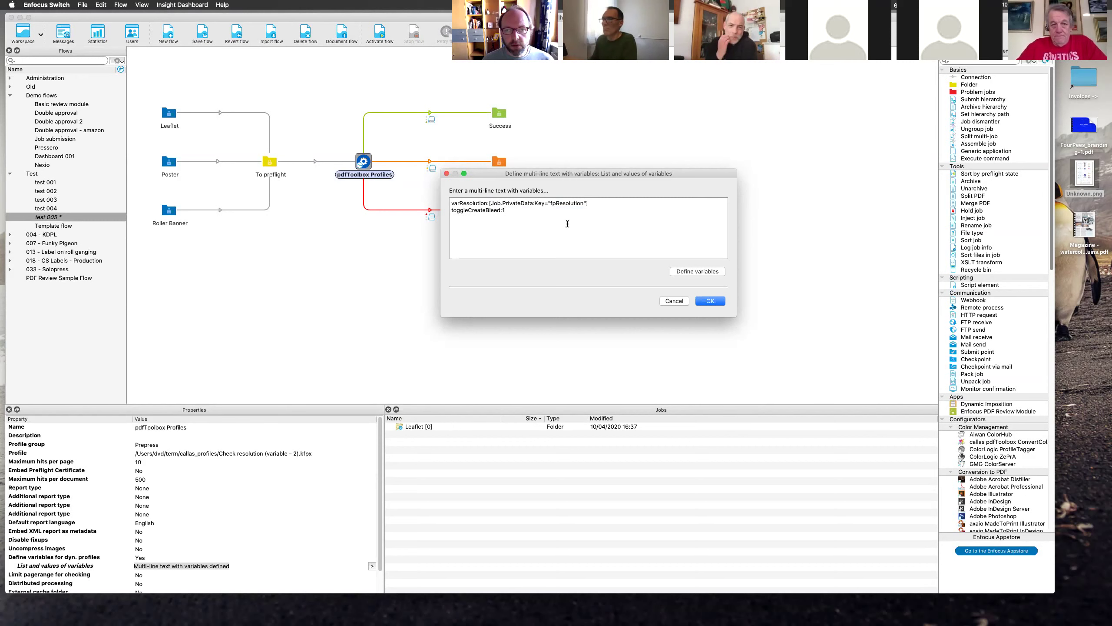
key(BackSpace)
text(true)
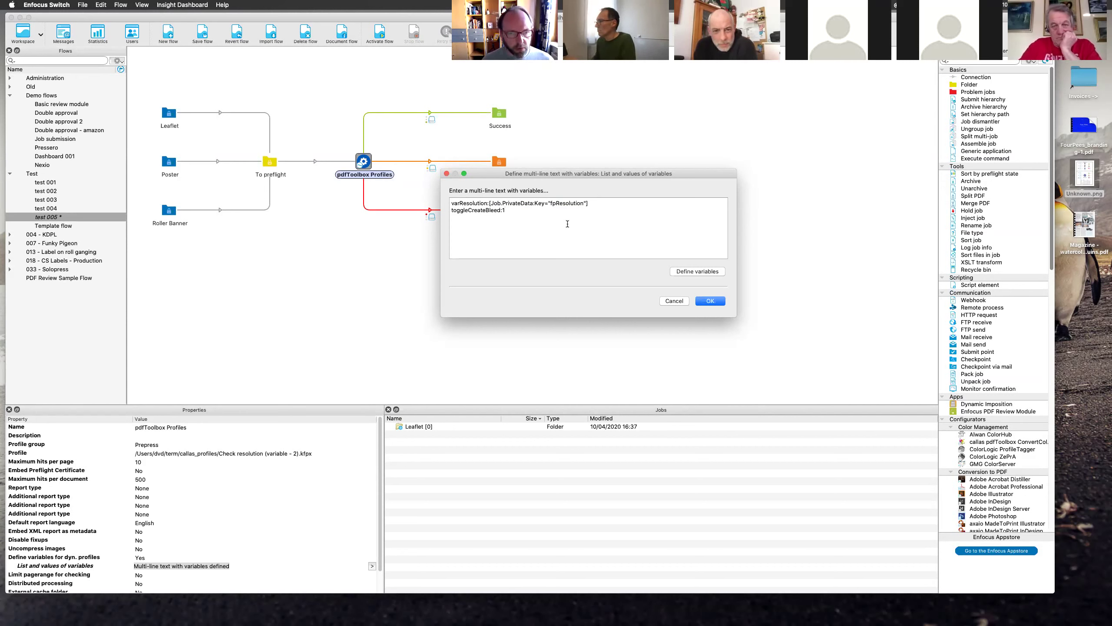
click(674, 301)
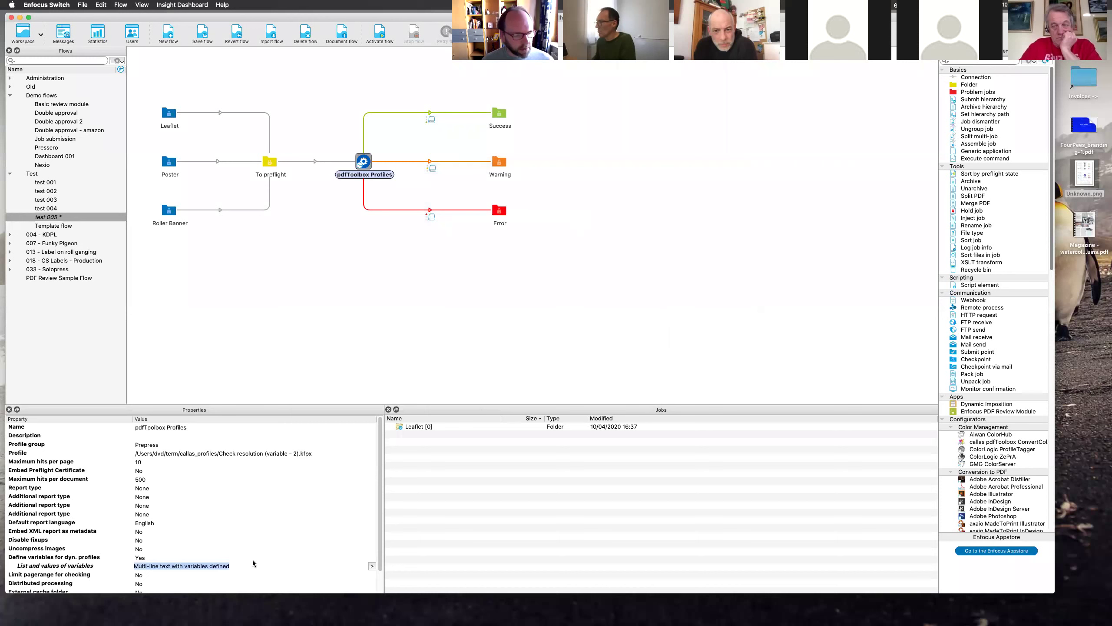
Step: Reopen the pdfToolbox Profiles element's list and values of variables to verify the toggleCreateBleed expression, and confirm the list
click(368, 565)
click(316, 576)
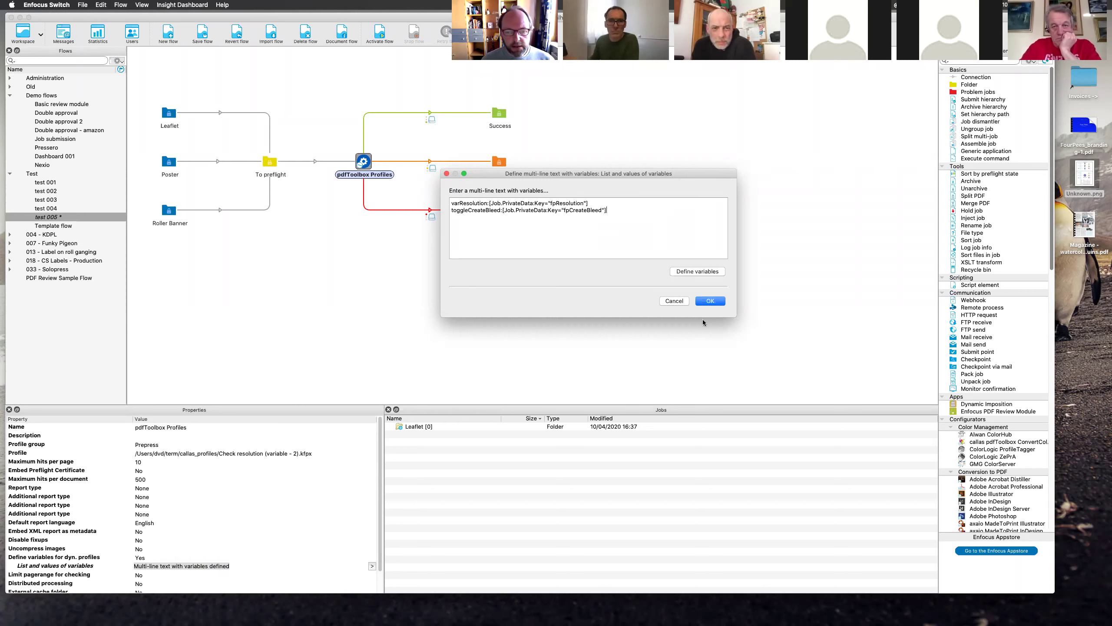
click(710, 303)
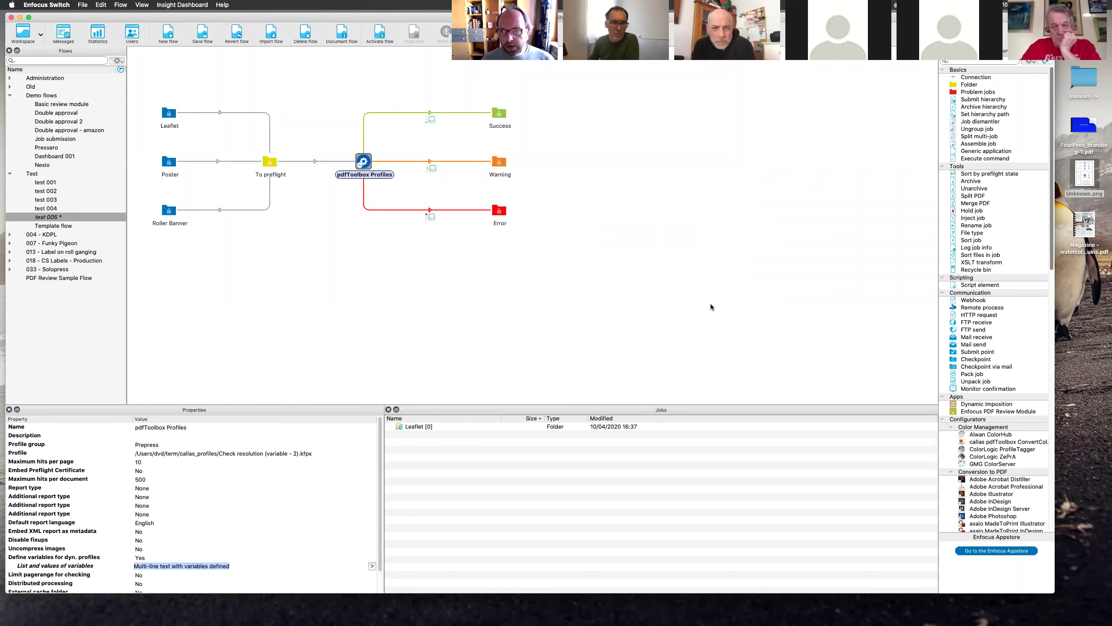
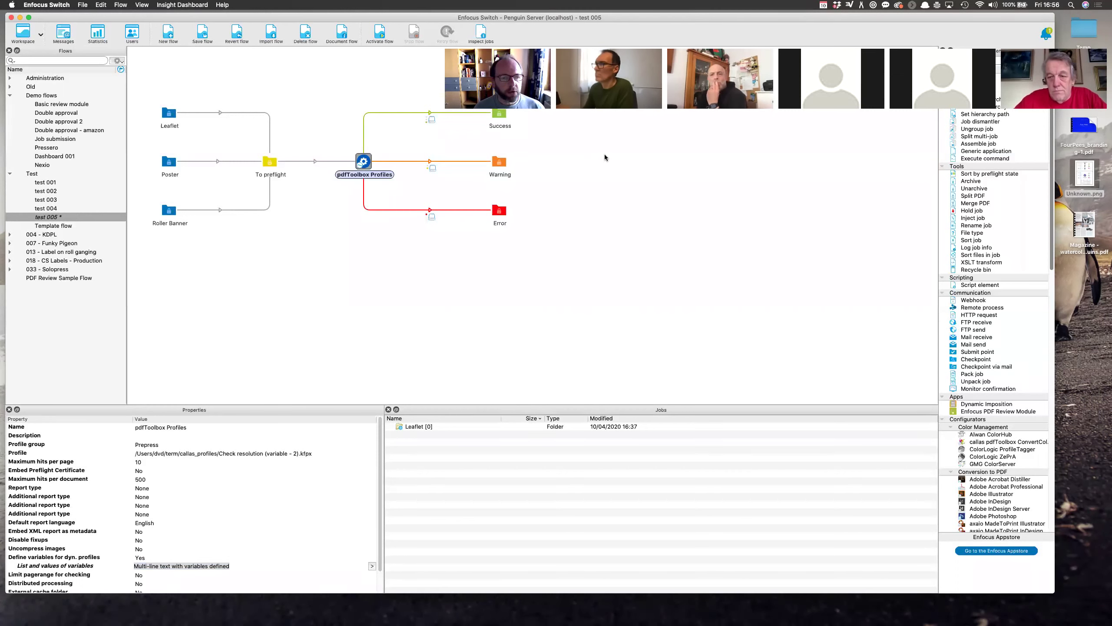
Step: Review the properties of the pdfToolbox Profiles element and of the Leaflet, Poster and To preflight folders
click(167, 99)
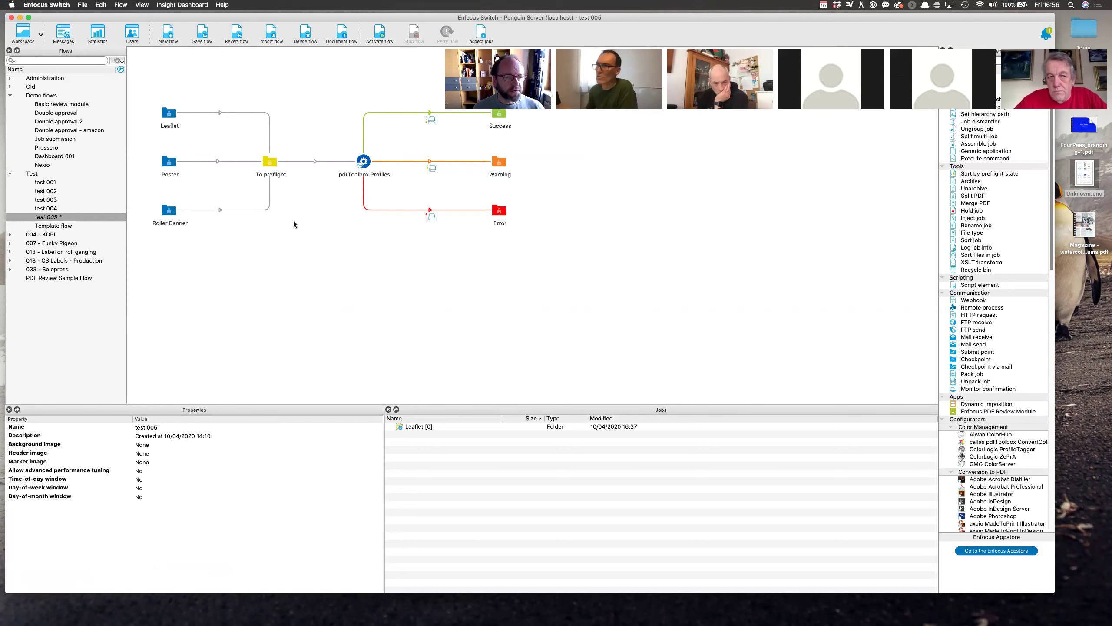
click(369, 161)
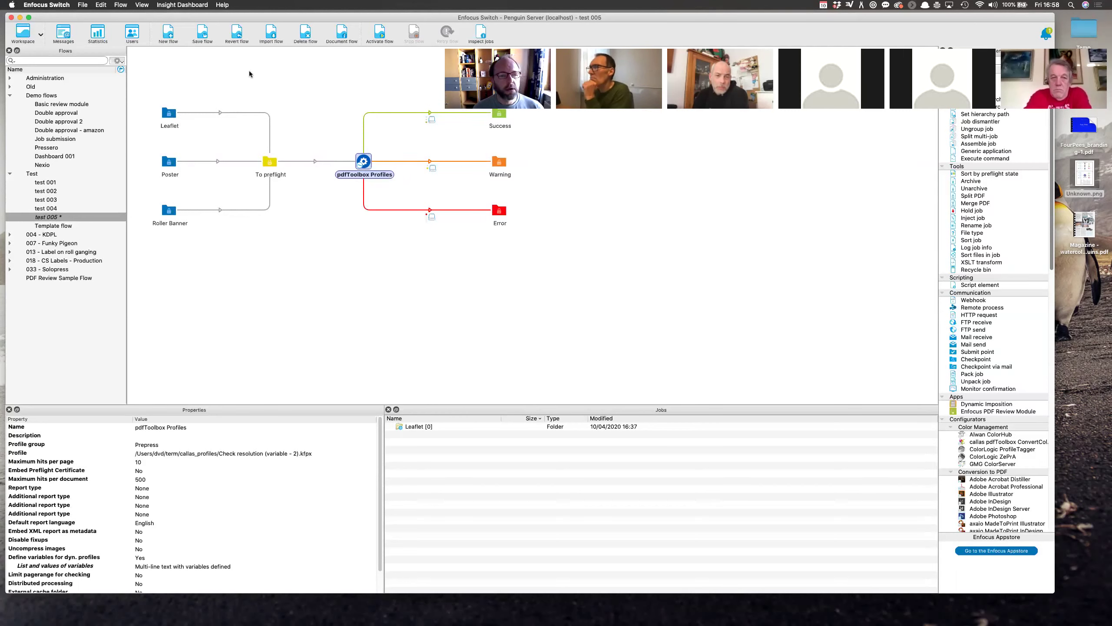
click(169, 113)
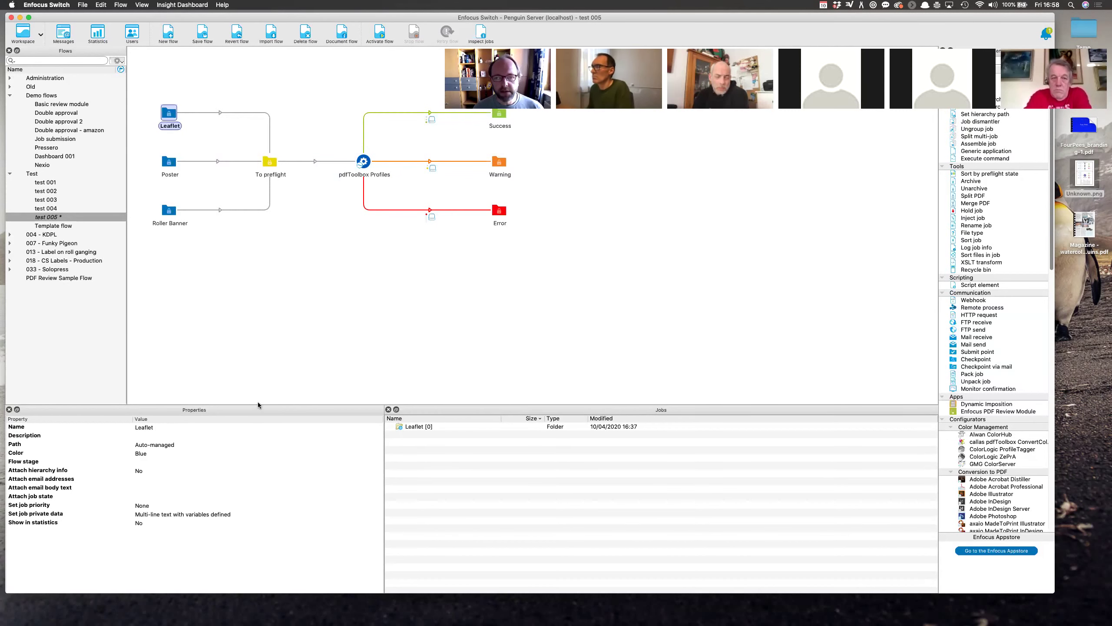
click(364, 162)
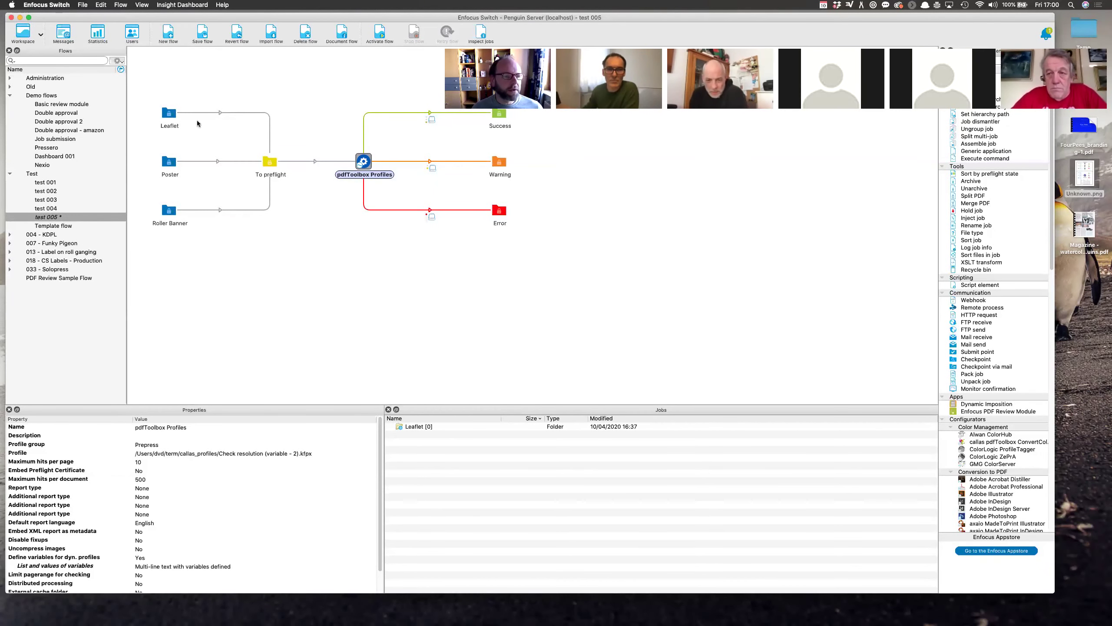
click(170, 115)
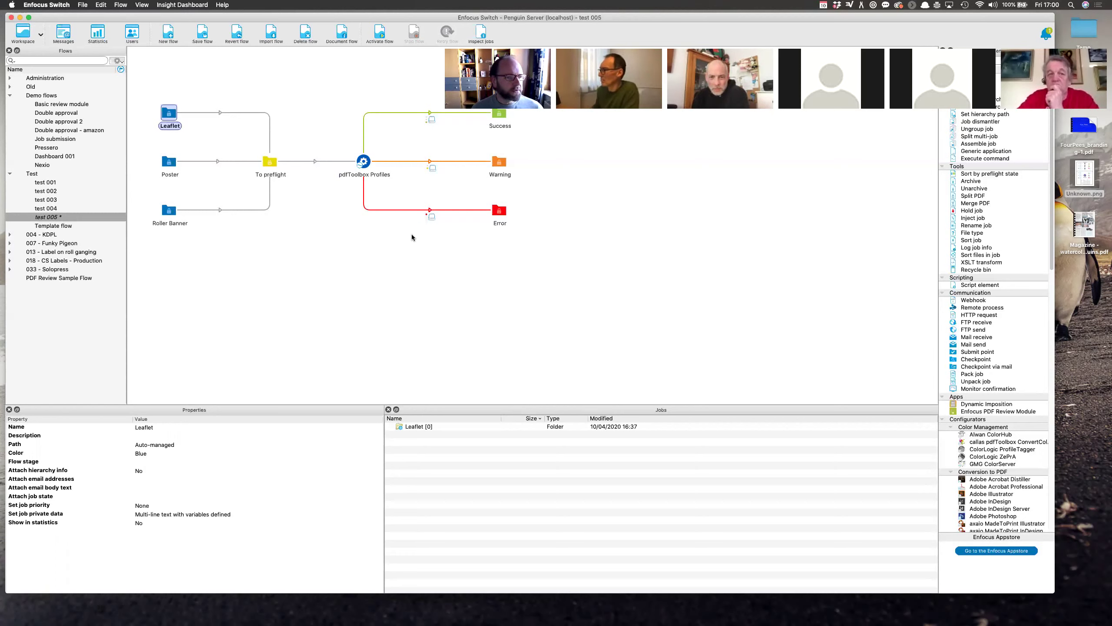
click(269, 161)
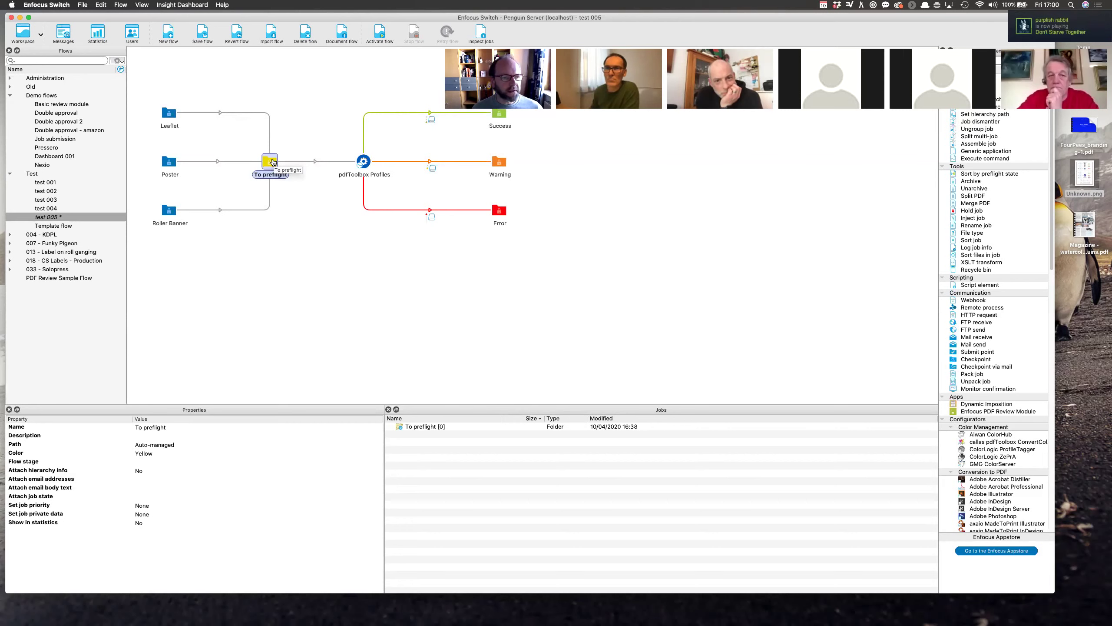
click(168, 162)
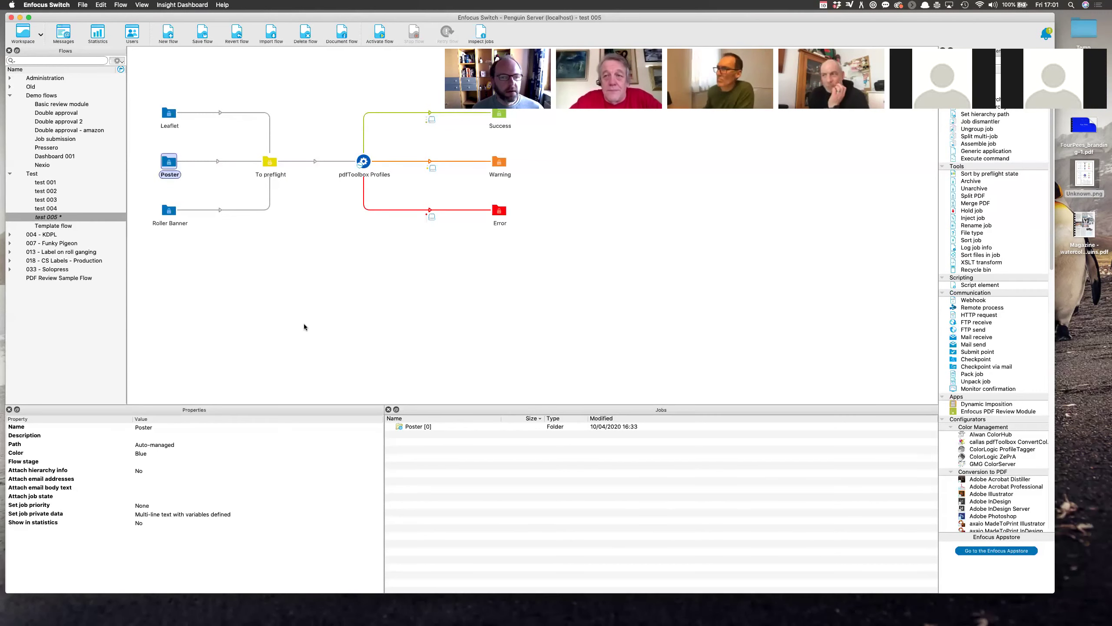
click(168, 113)
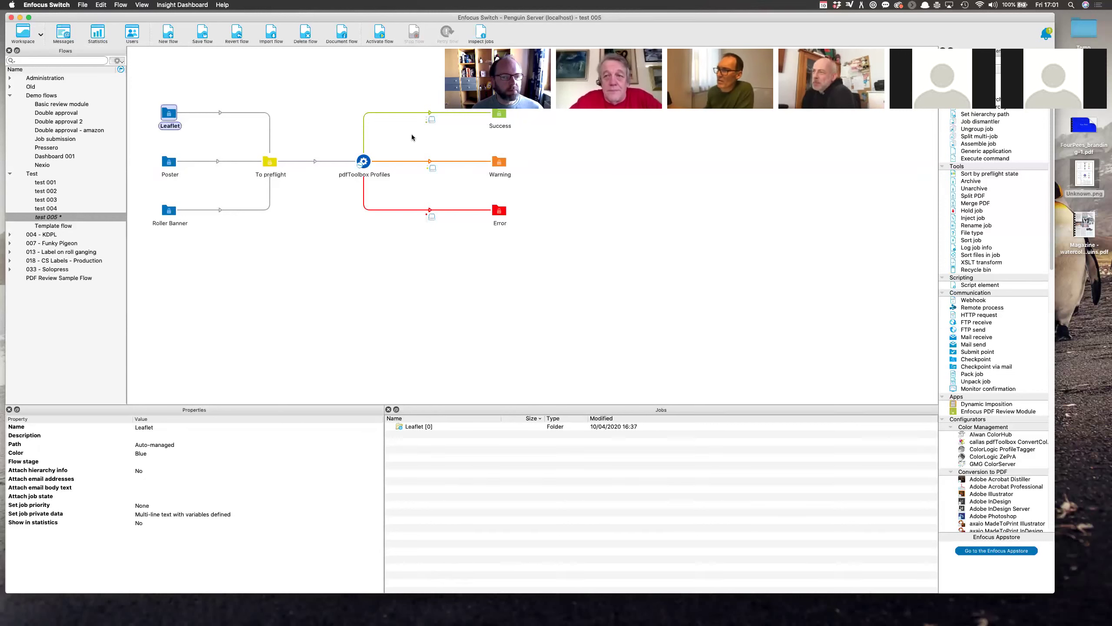
click(270, 161)
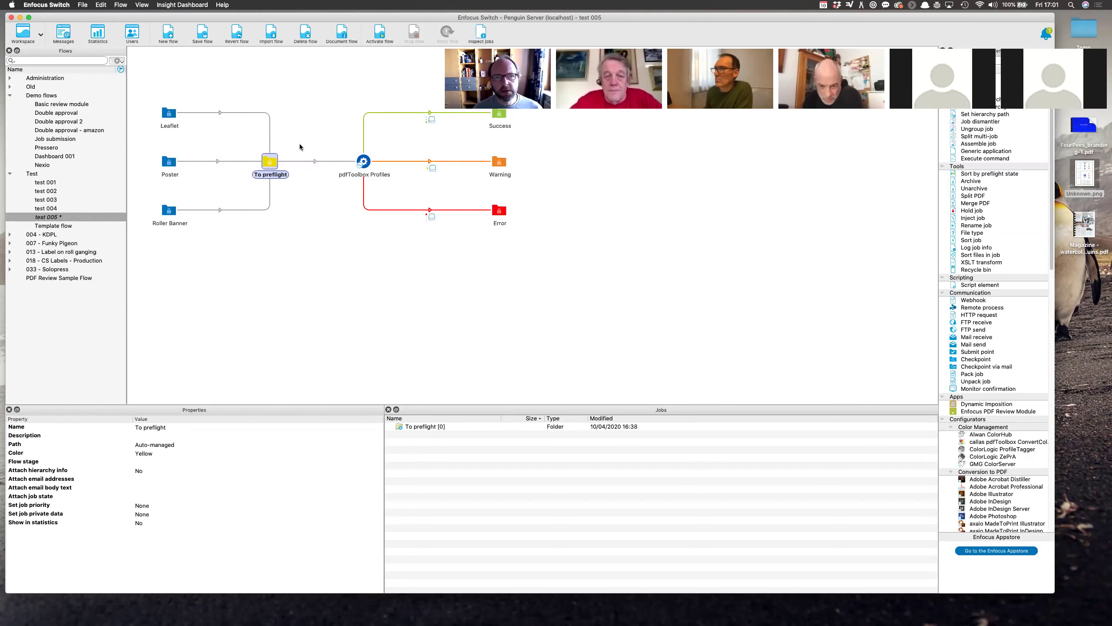
Step: Name the connection between the To preflight folder and the pdfToolbox Profiles element "***"
click(315, 160)
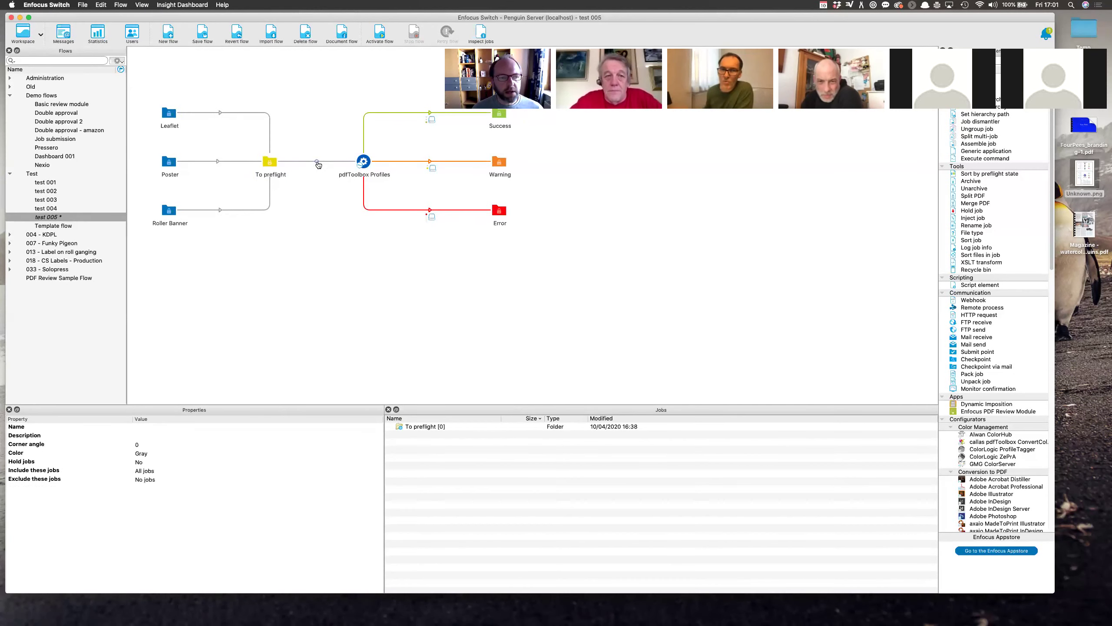
click(148, 426)
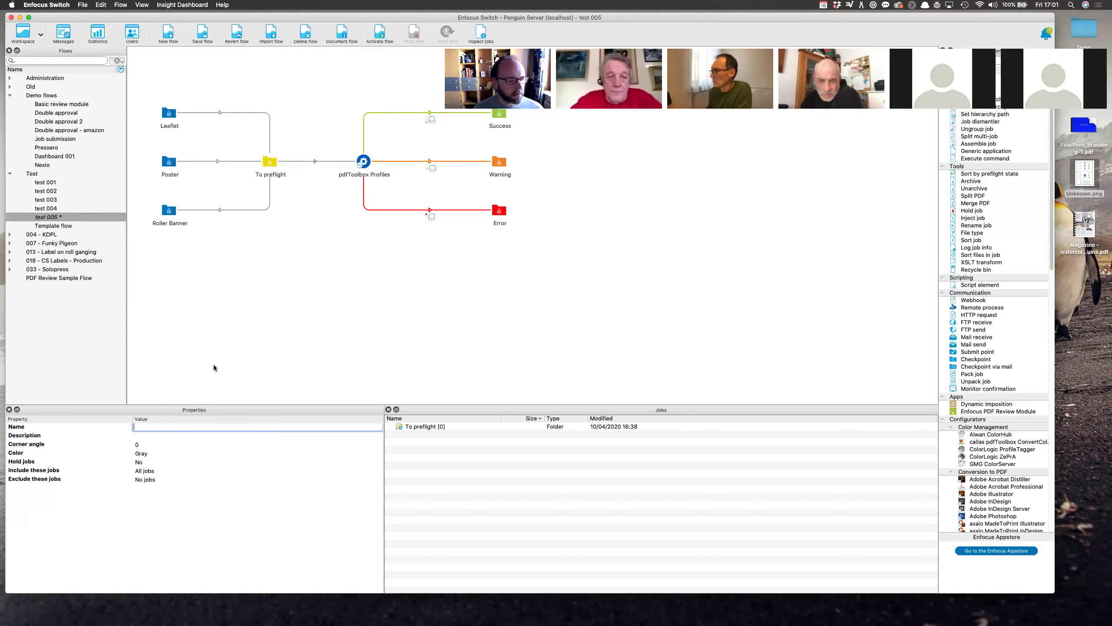
text(**)
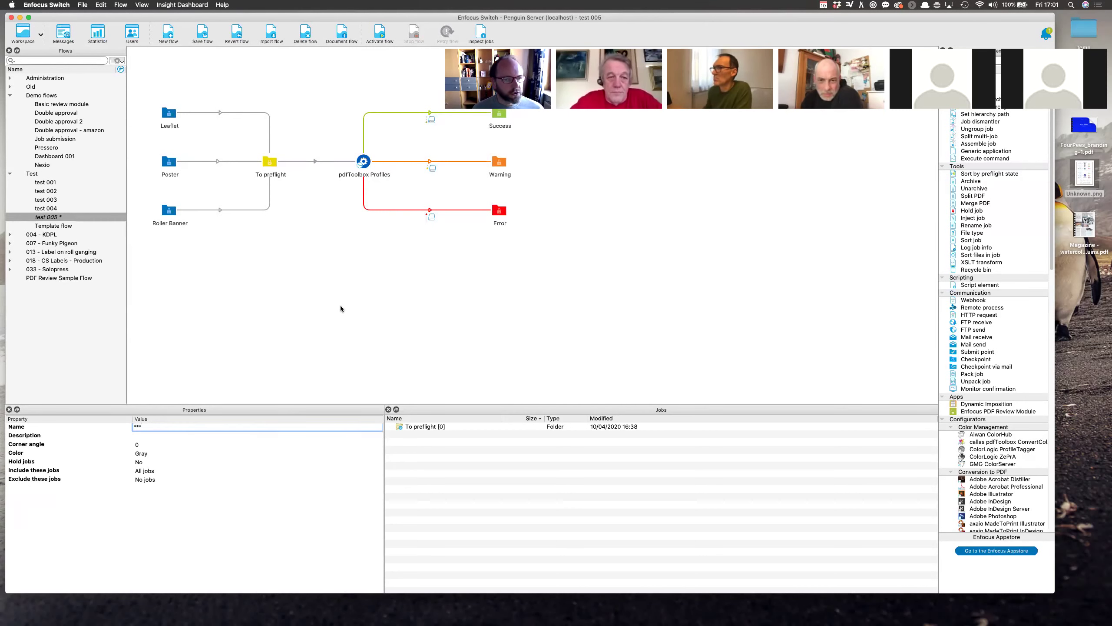
click(340, 308)
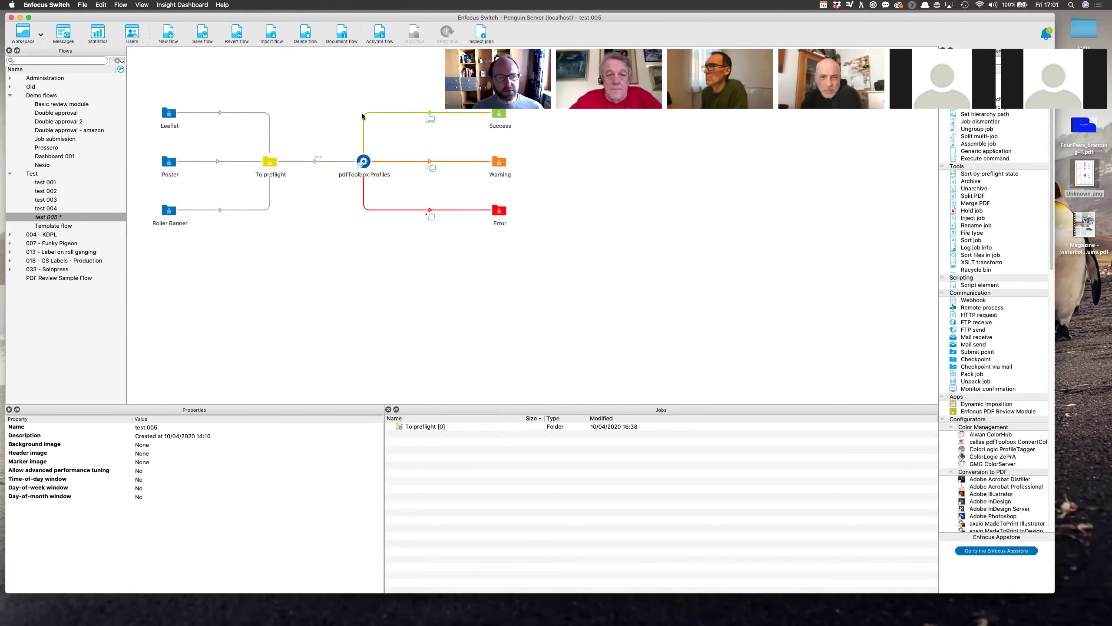
Step: Clear the name of the connection between To preflight and pdfToolbox Profiles, and deselect it
click(319, 162)
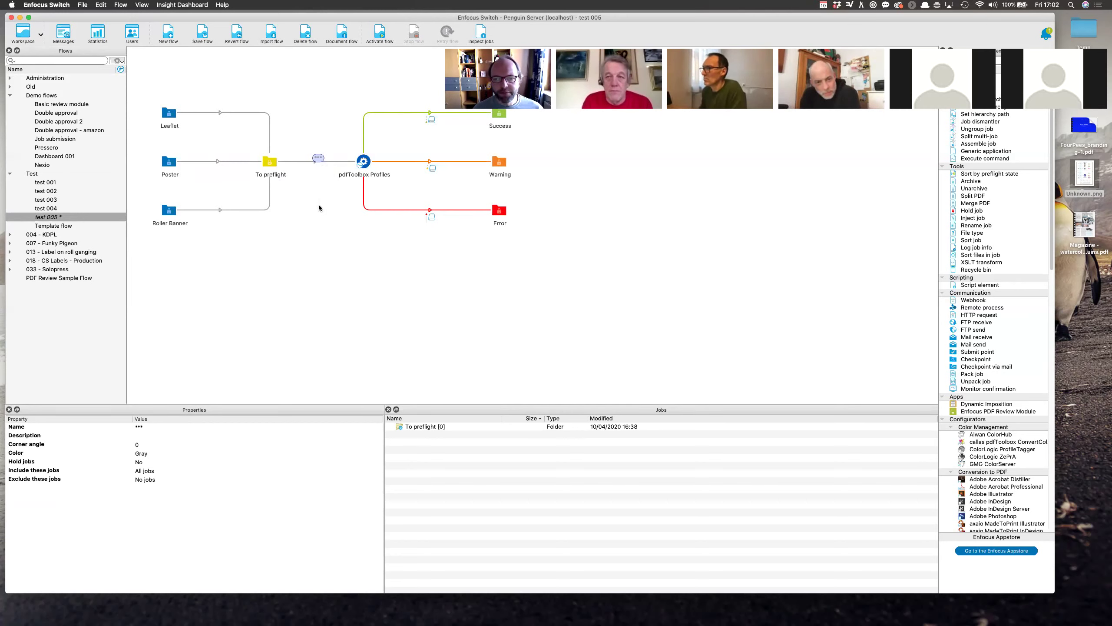
click(161, 426)
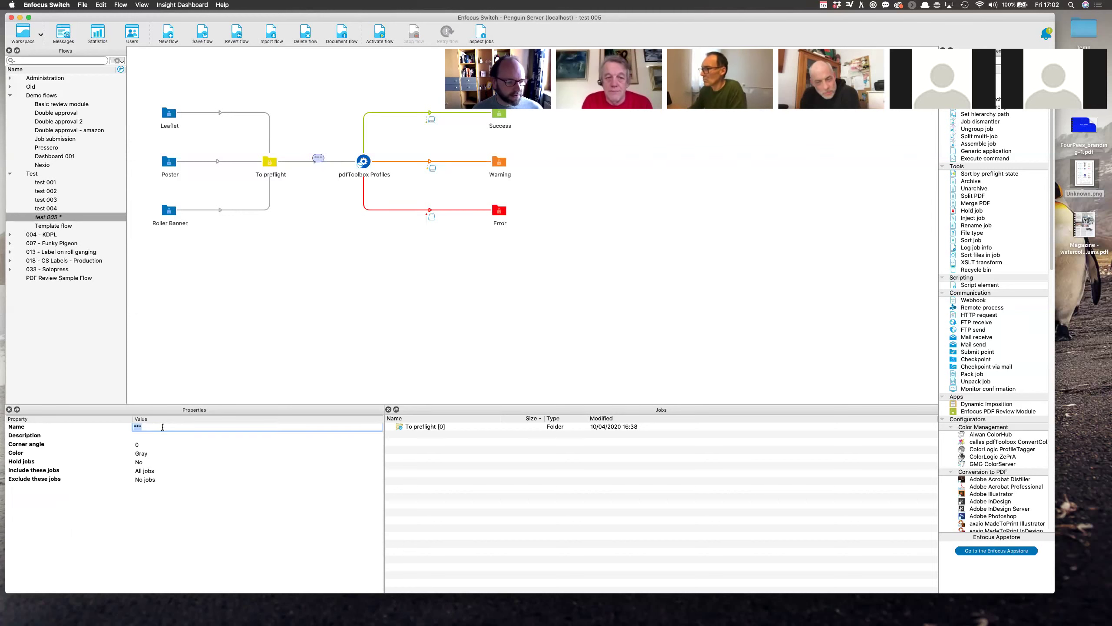
key(BackSpace)
click(273, 297)
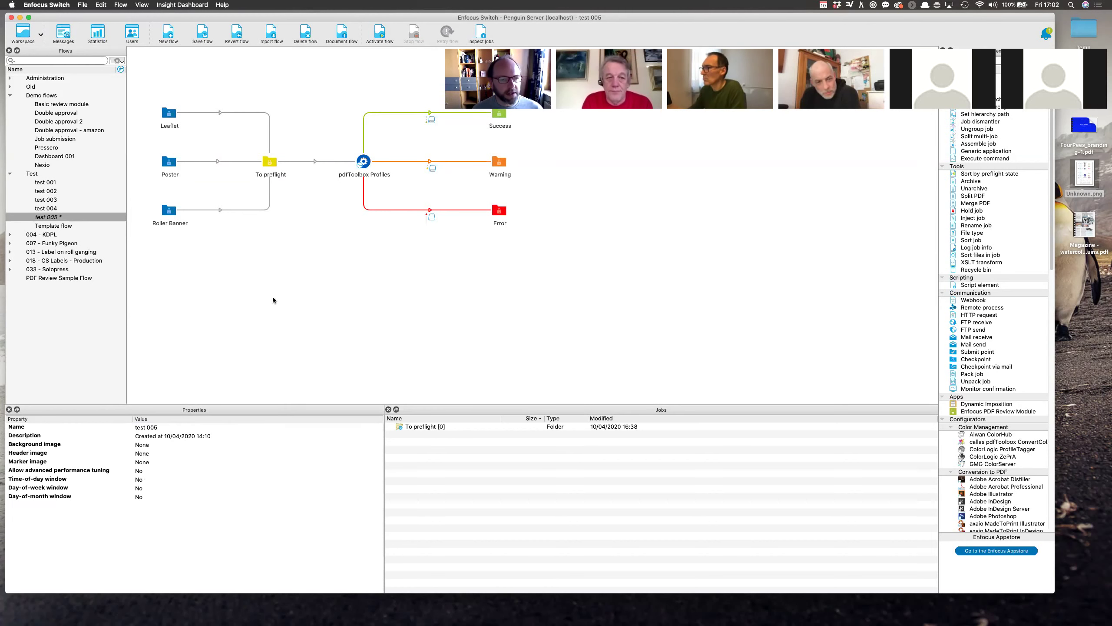